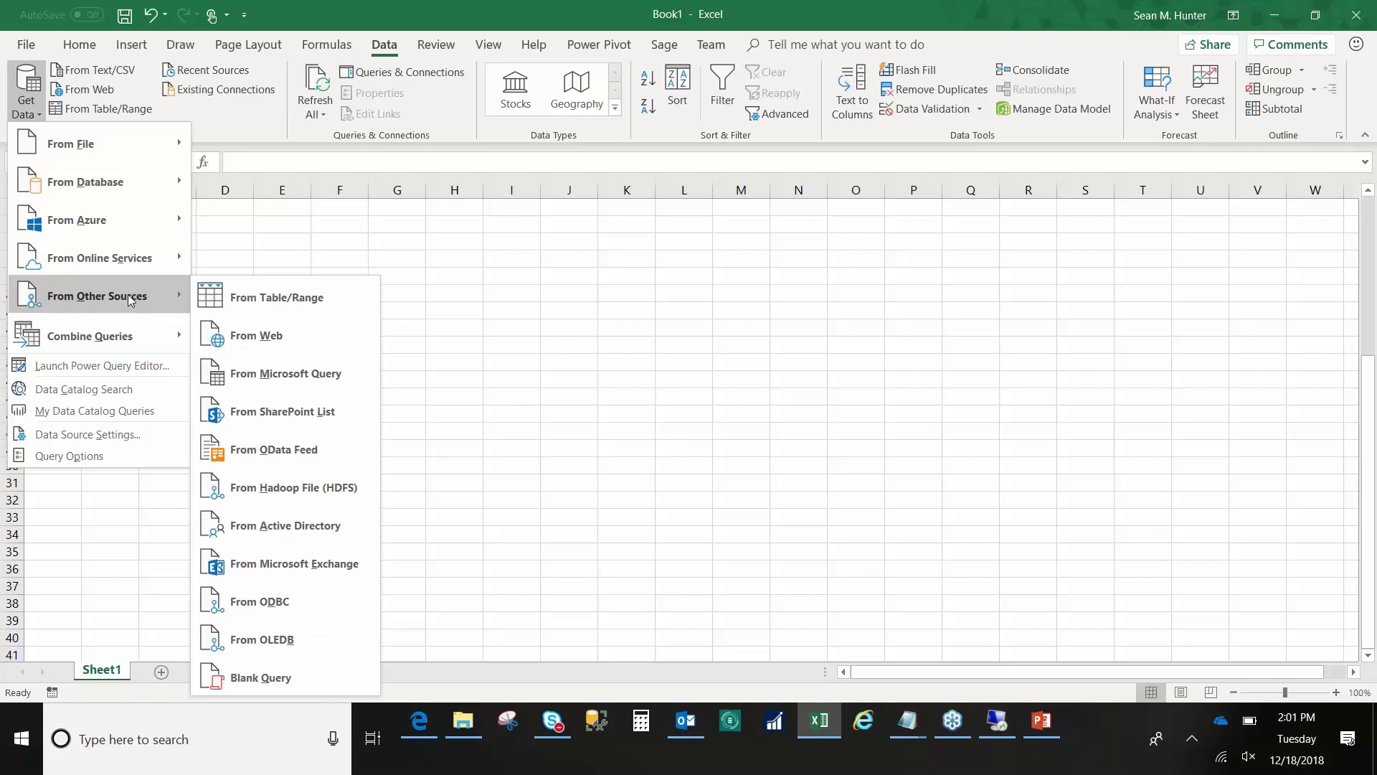
Start a data import into the workbook from Microsoft Query
key(Escape)
key(Escape)
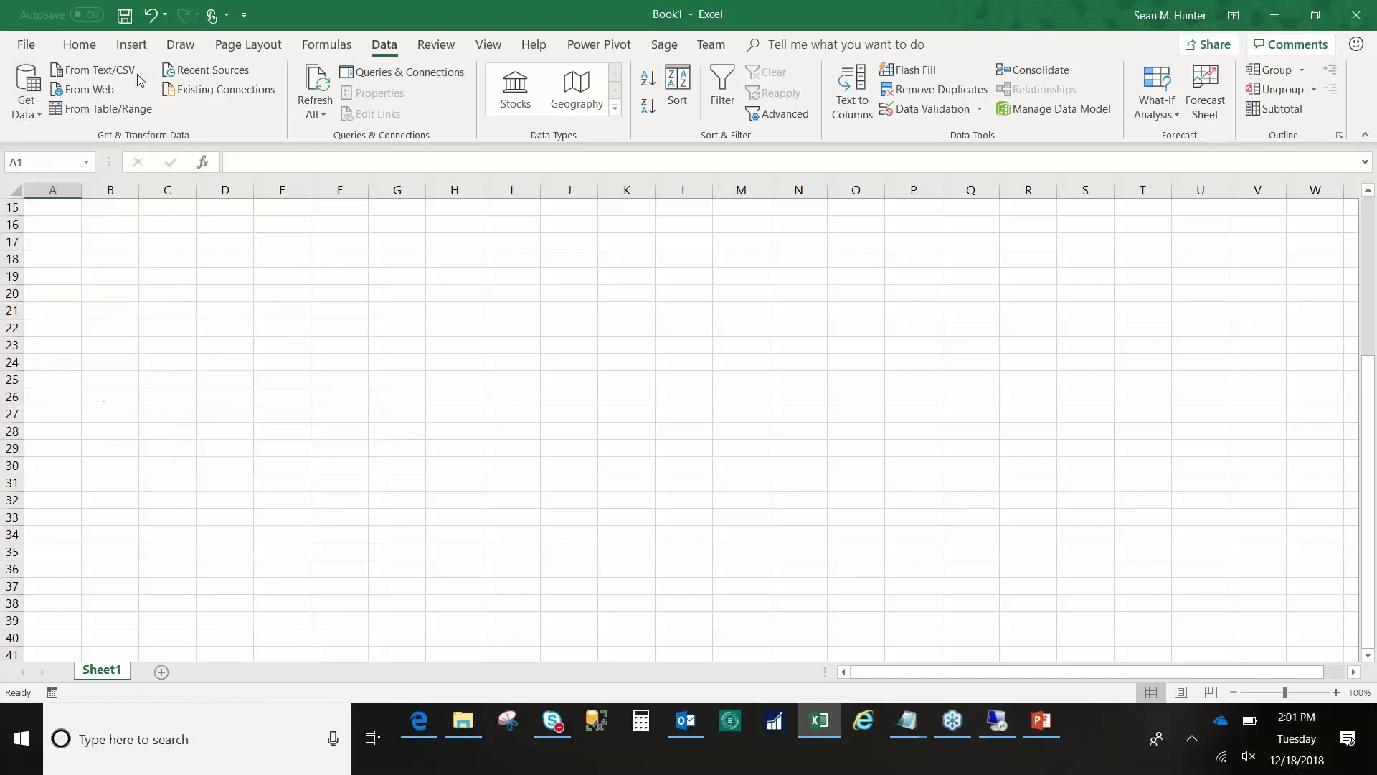
click(27, 98)
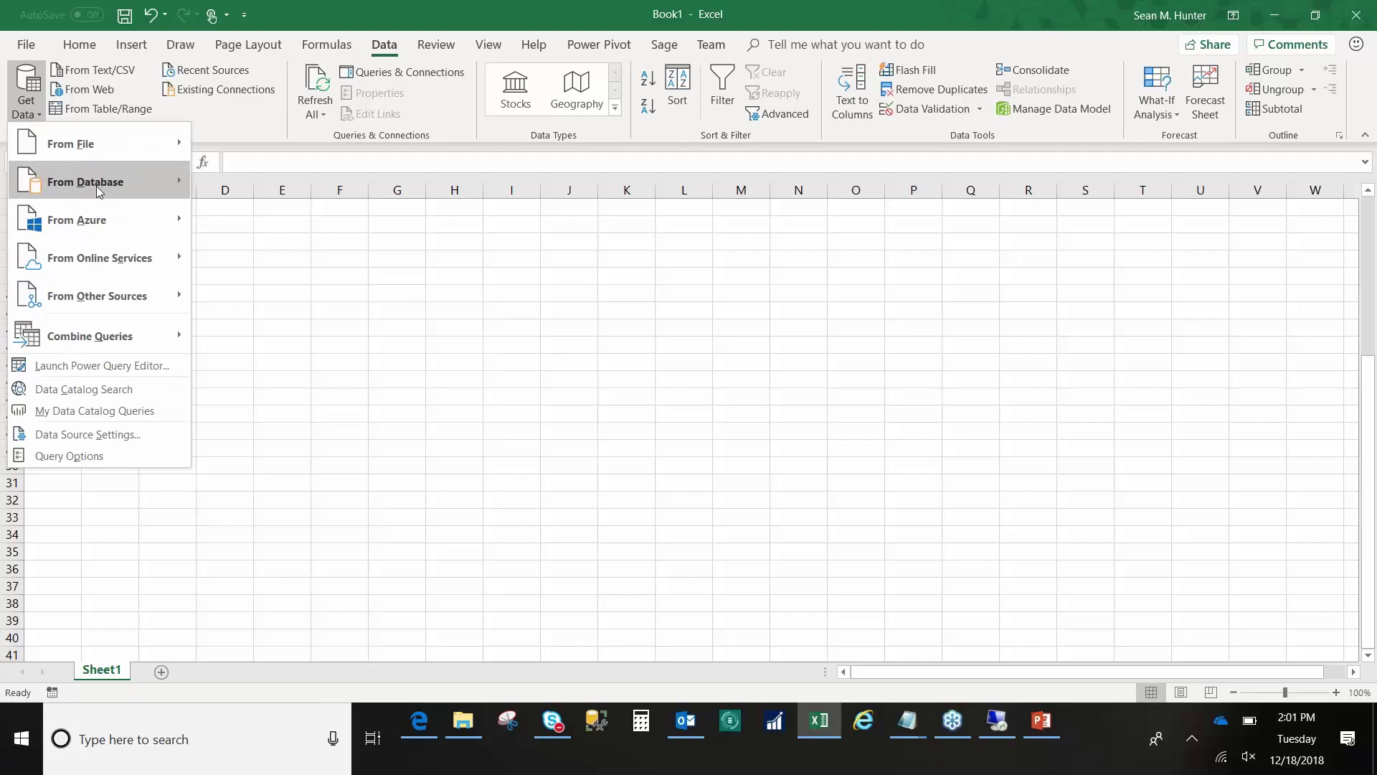
mouse_move(125, 295)
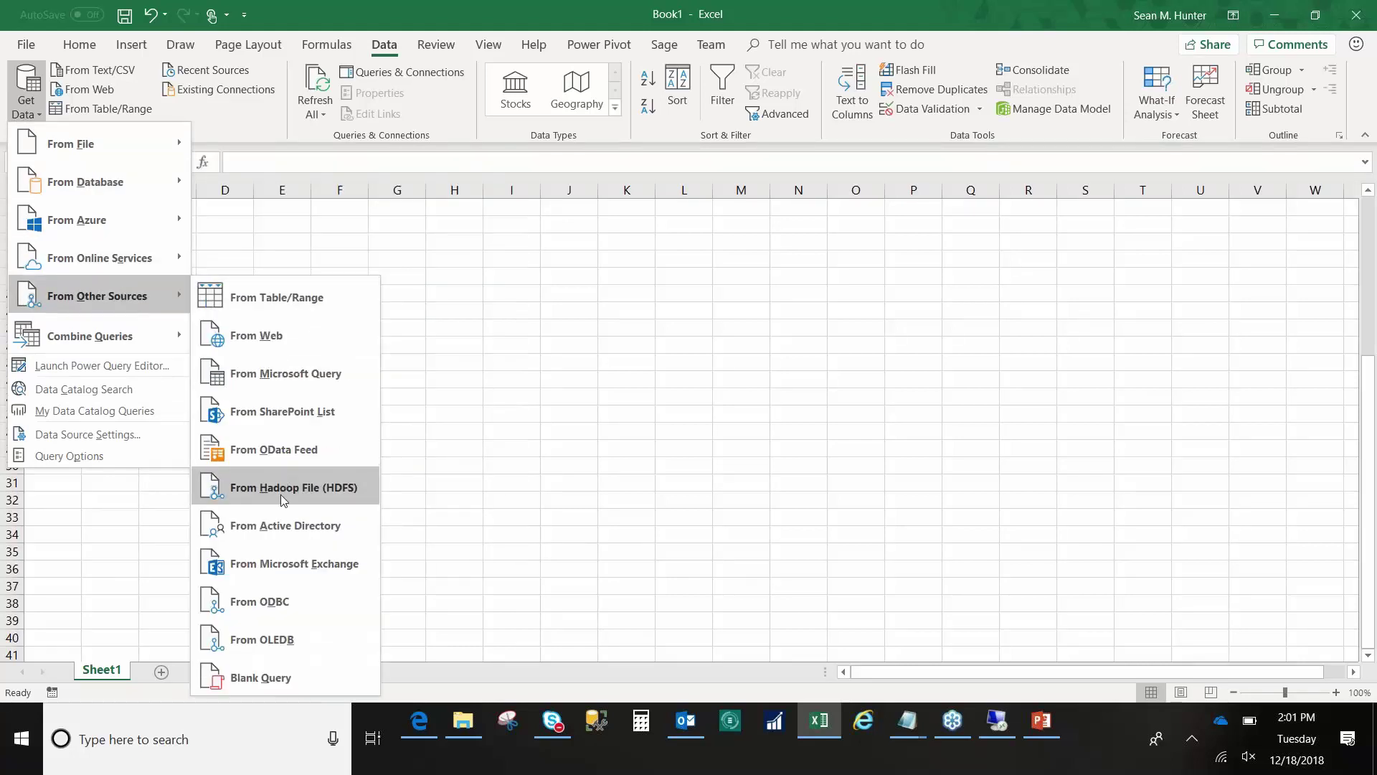
click(291, 379)
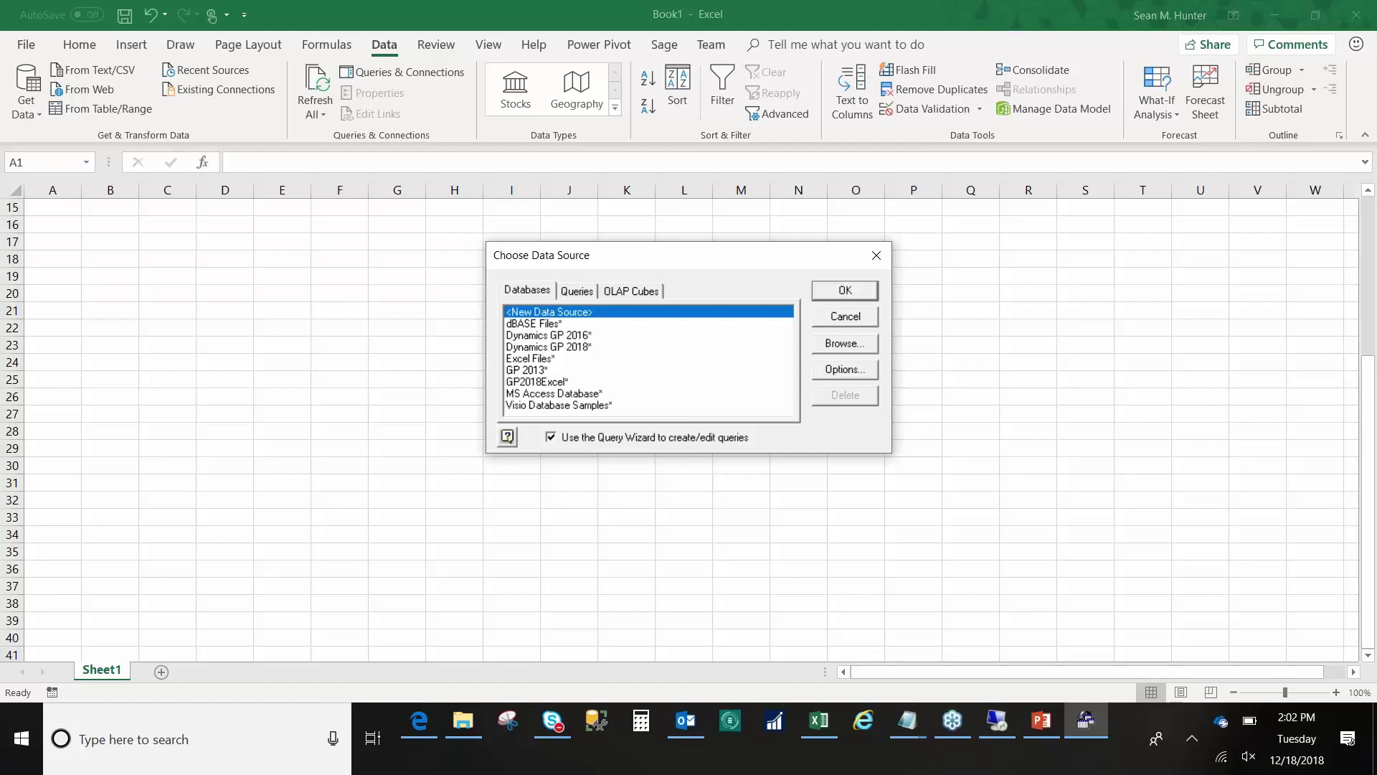
Begin a new data source named GPExcel that uses the SQL Server Native Client 11.0 driver
double_click(576, 316)
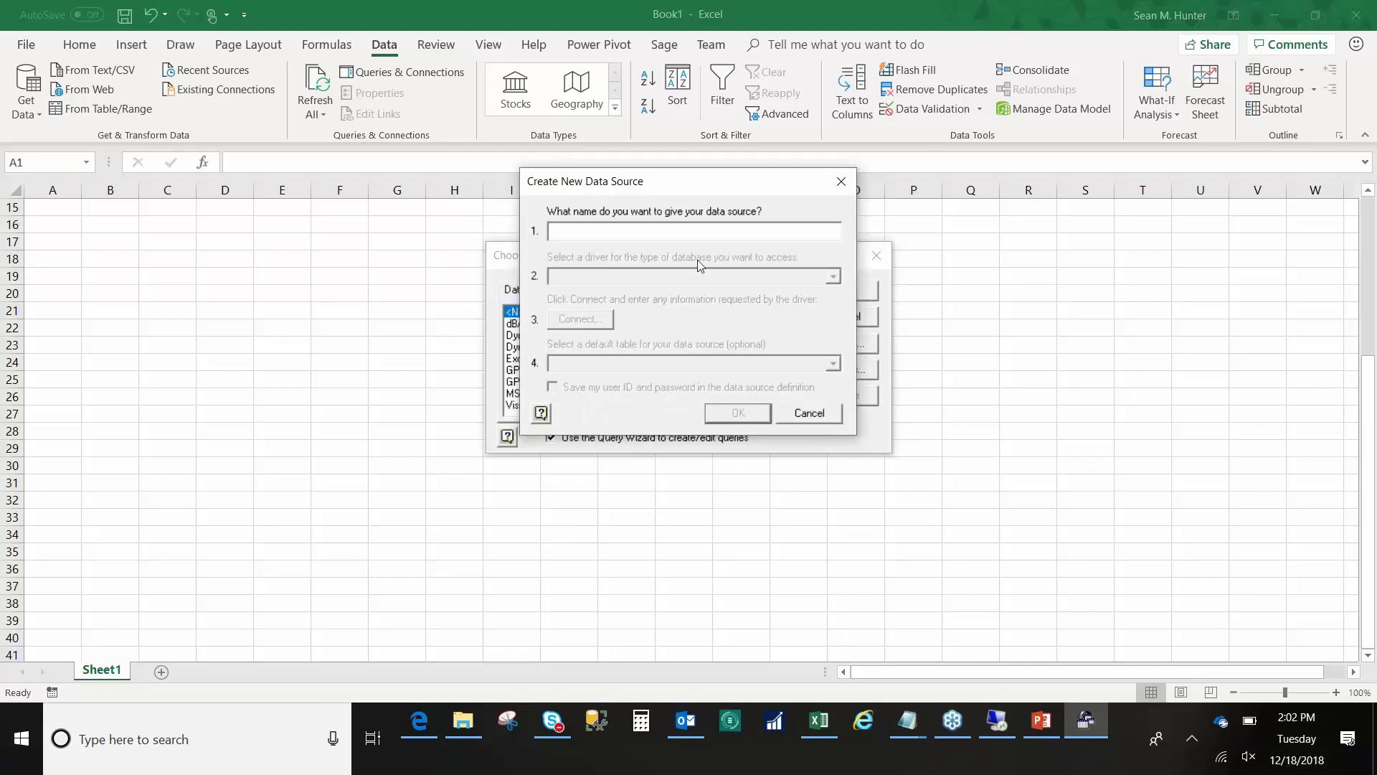
text(GPExcel)
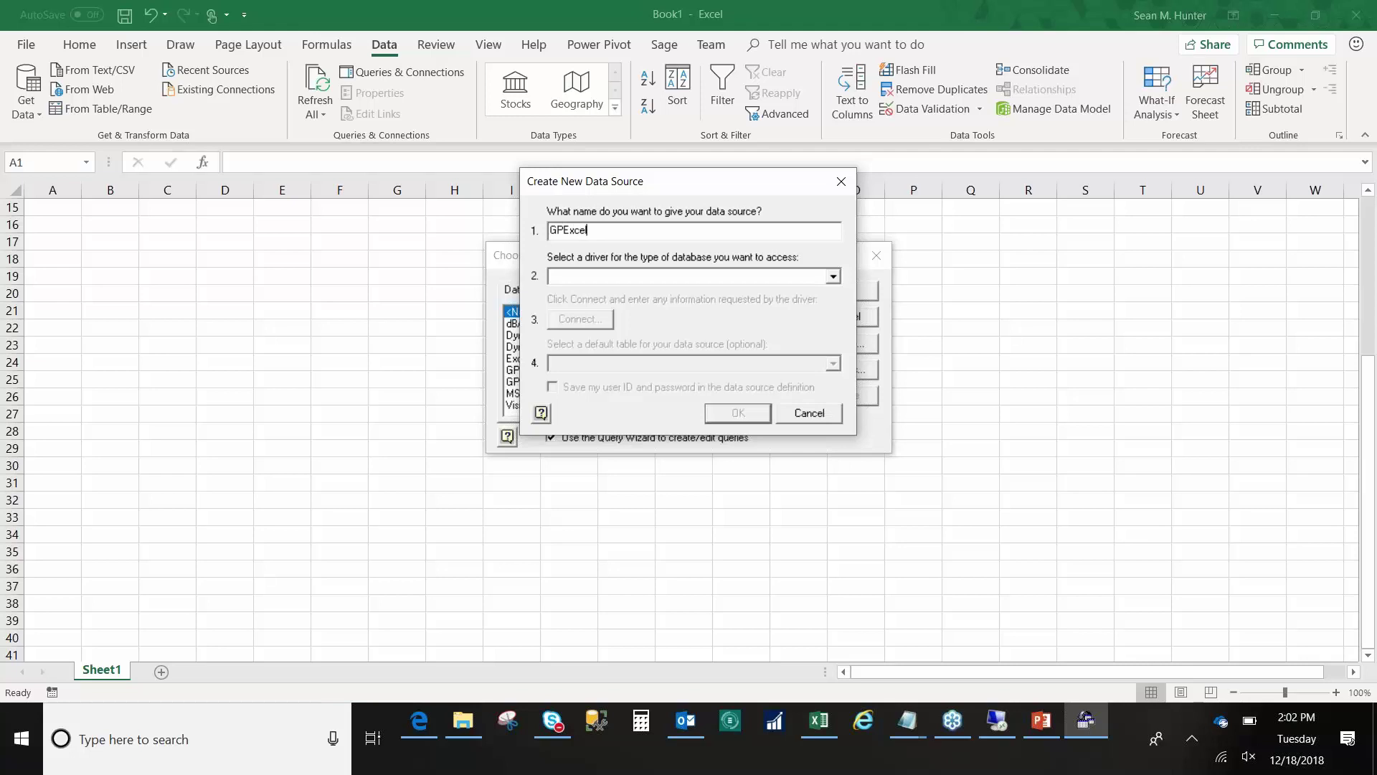
key(Tab)
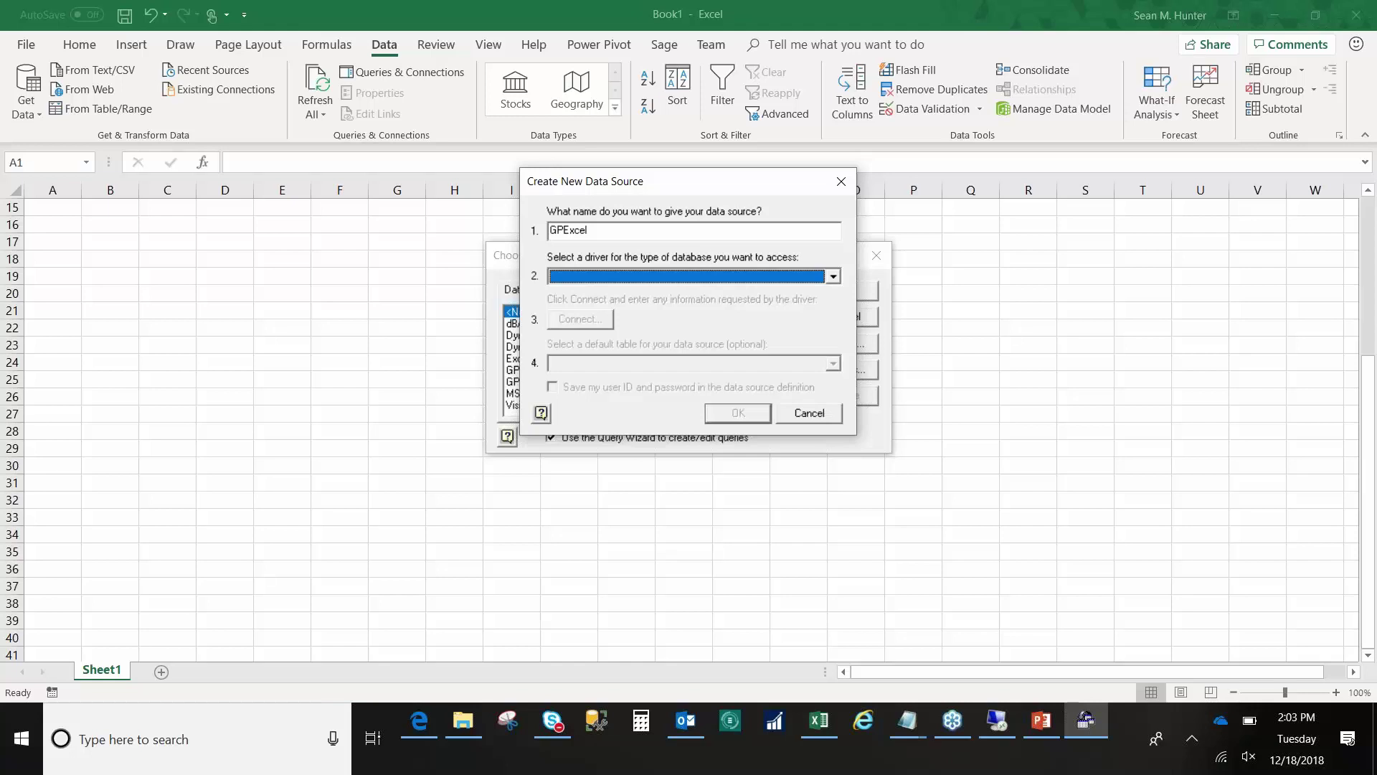
click(834, 277)
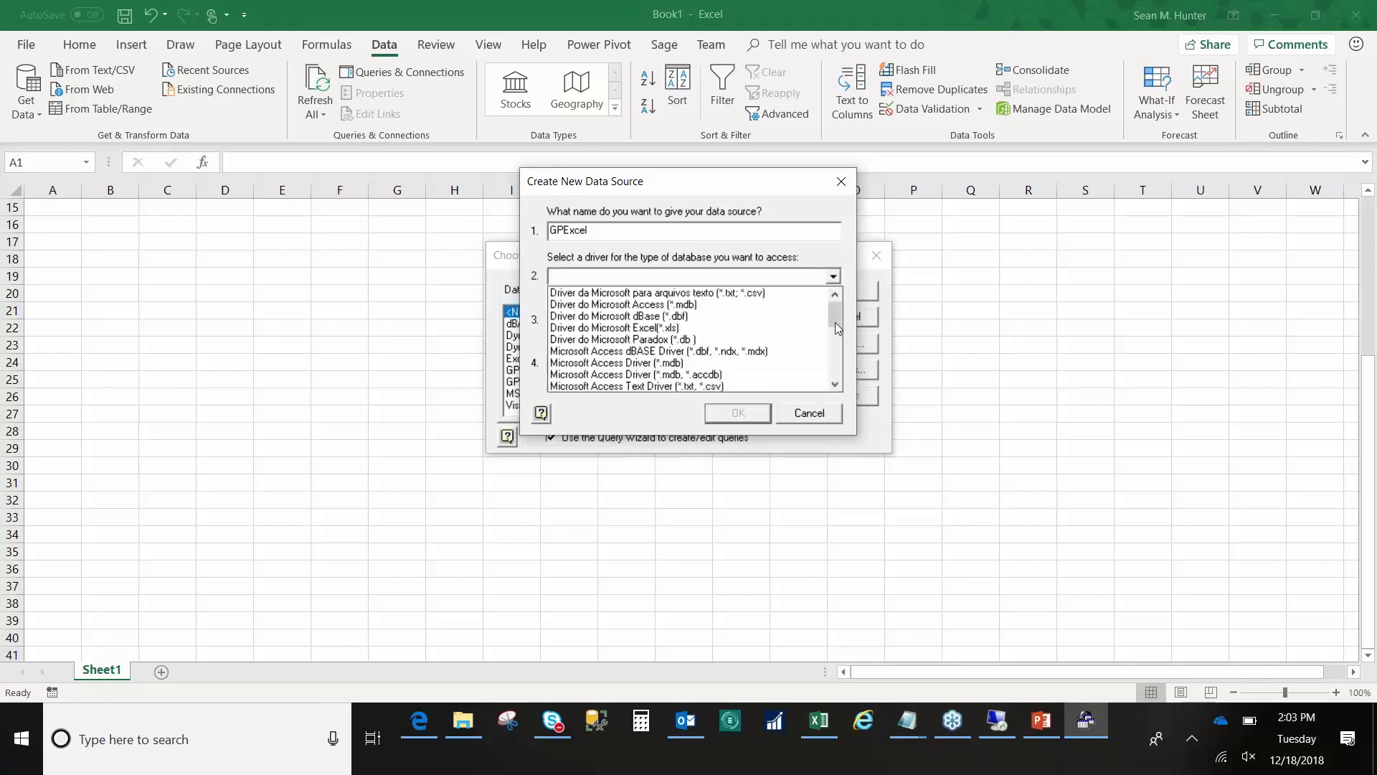
drag(836, 323, 837, 376)
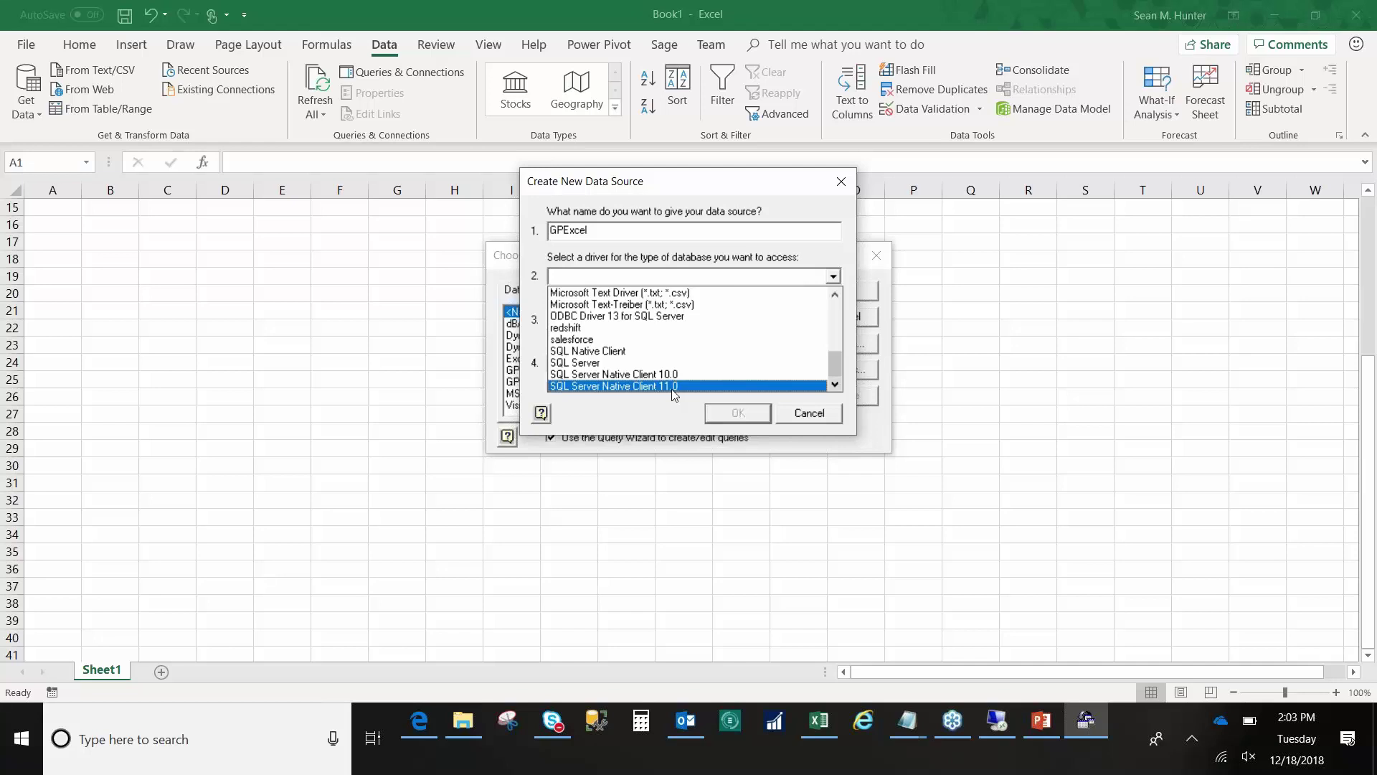
click(635, 386)
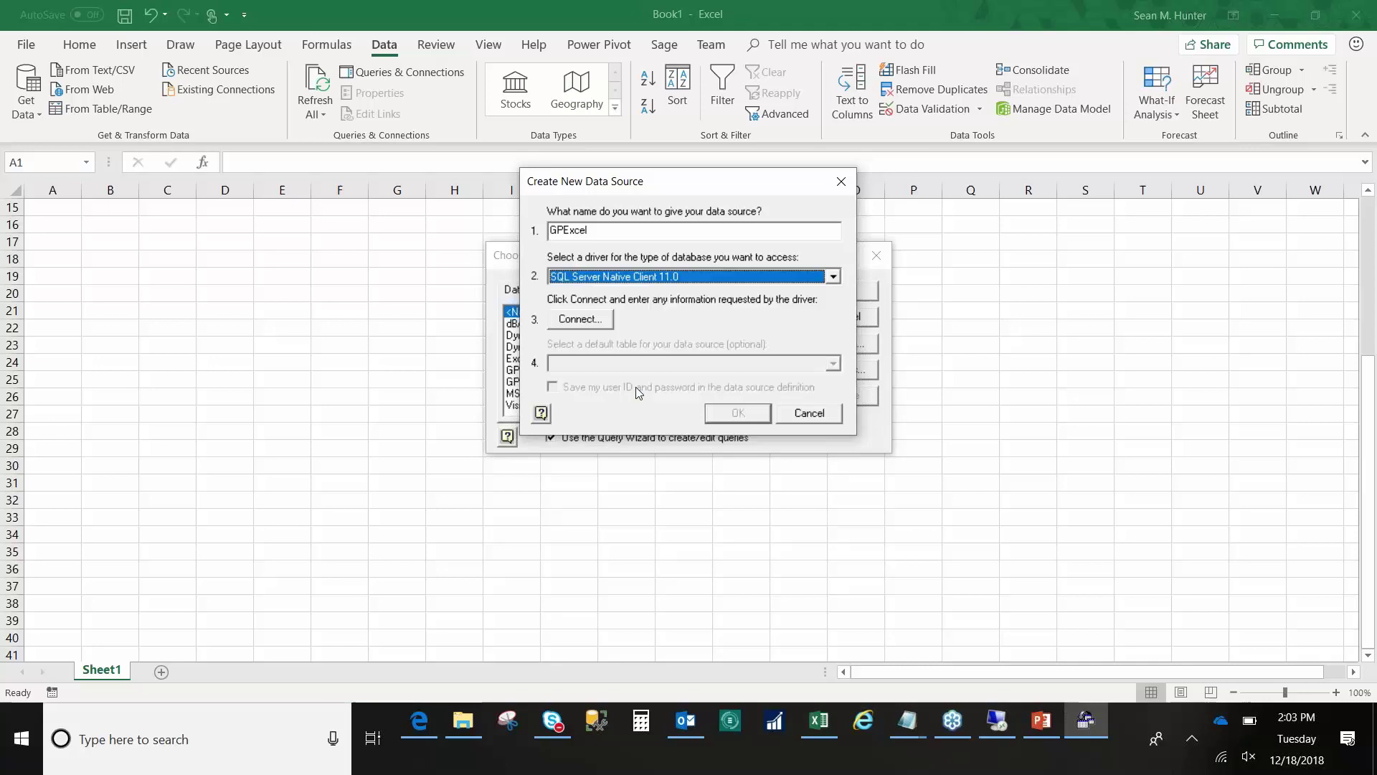
Open the data source's SQL Server login and set the server to DESKTOP-GH77GMN\GP2018 from the Presentation Resources notes
click(578, 319)
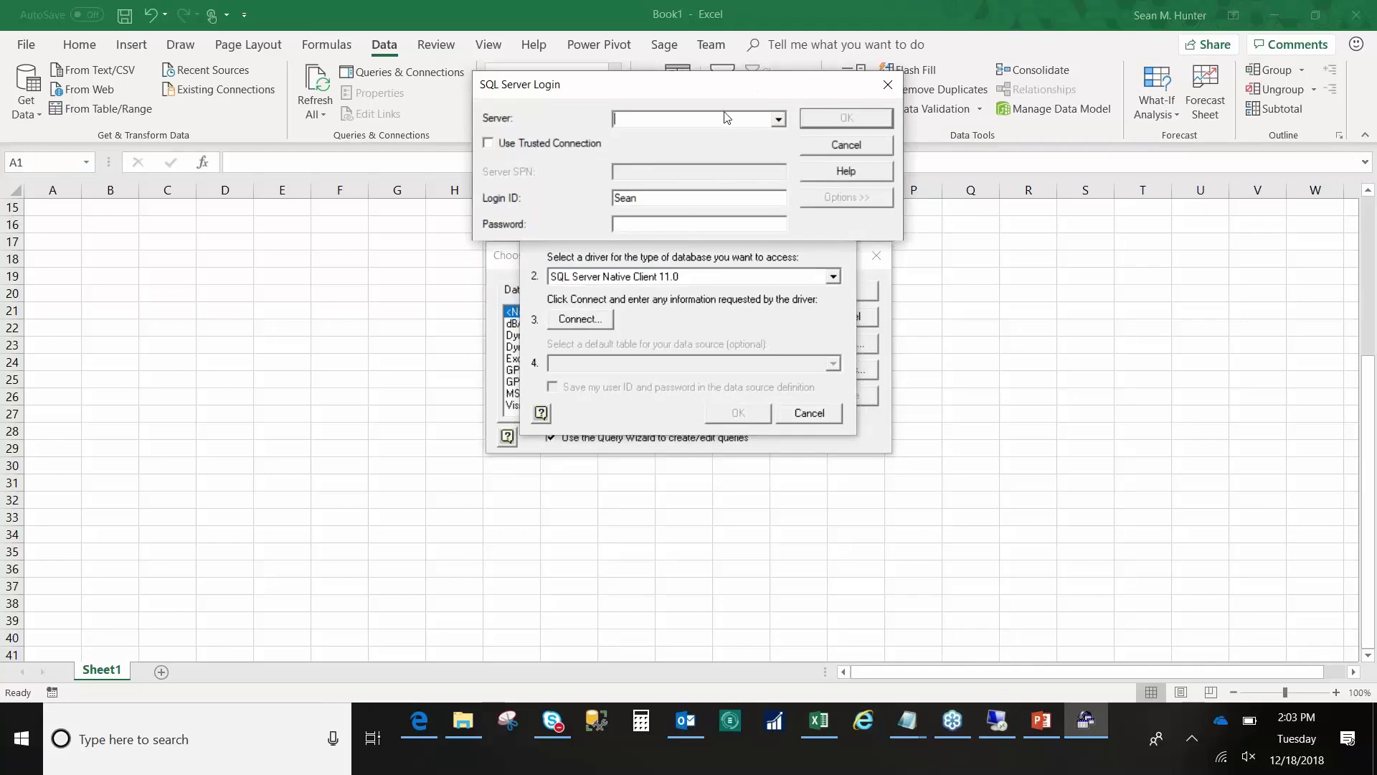
click(779, 120)
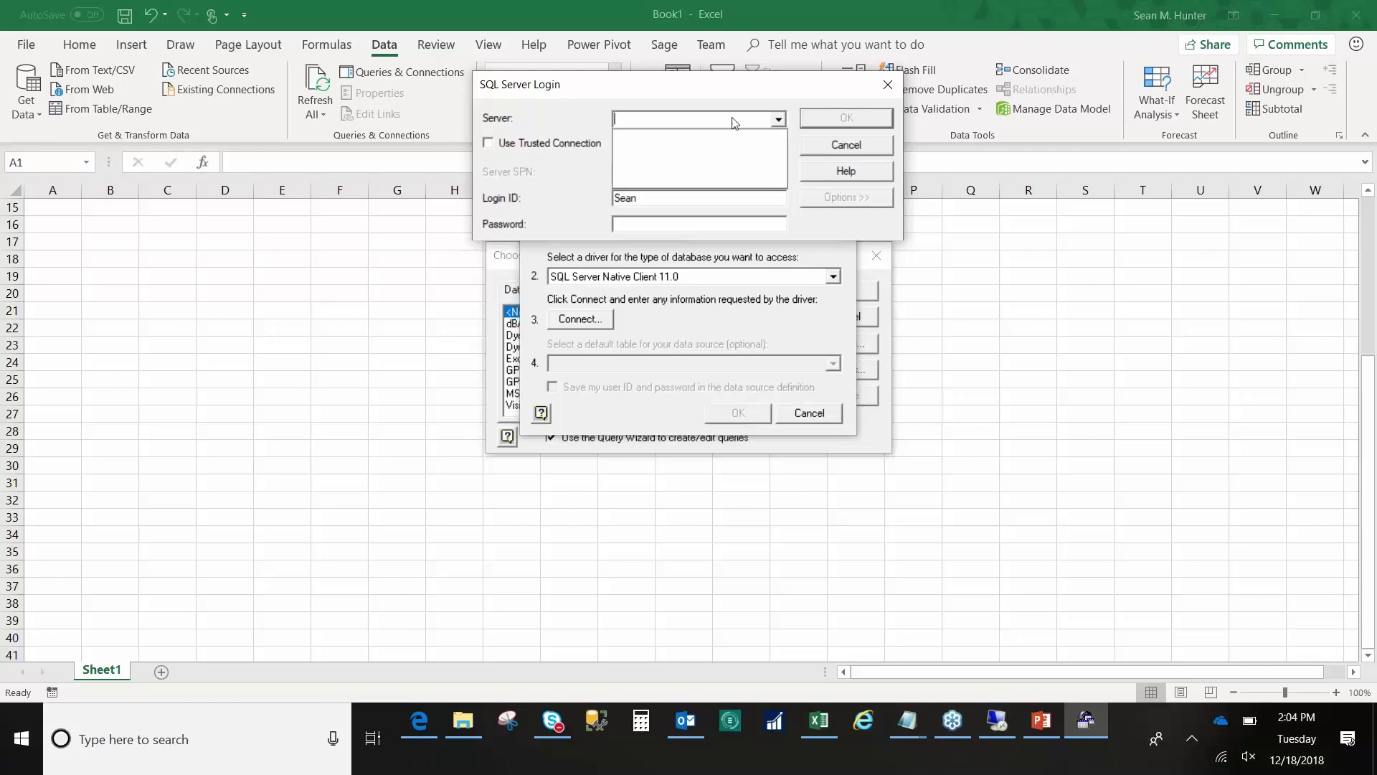
click(648, 97)
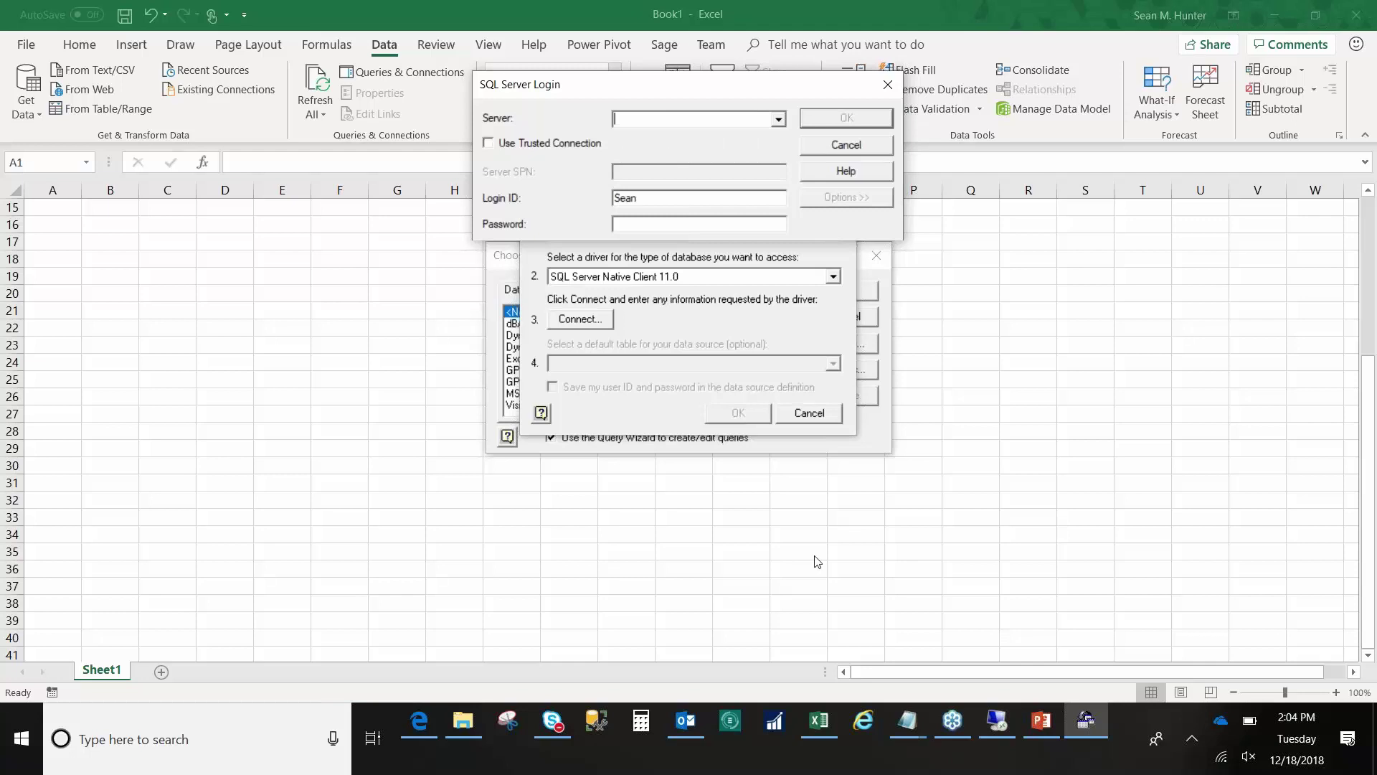
click(907, 720)
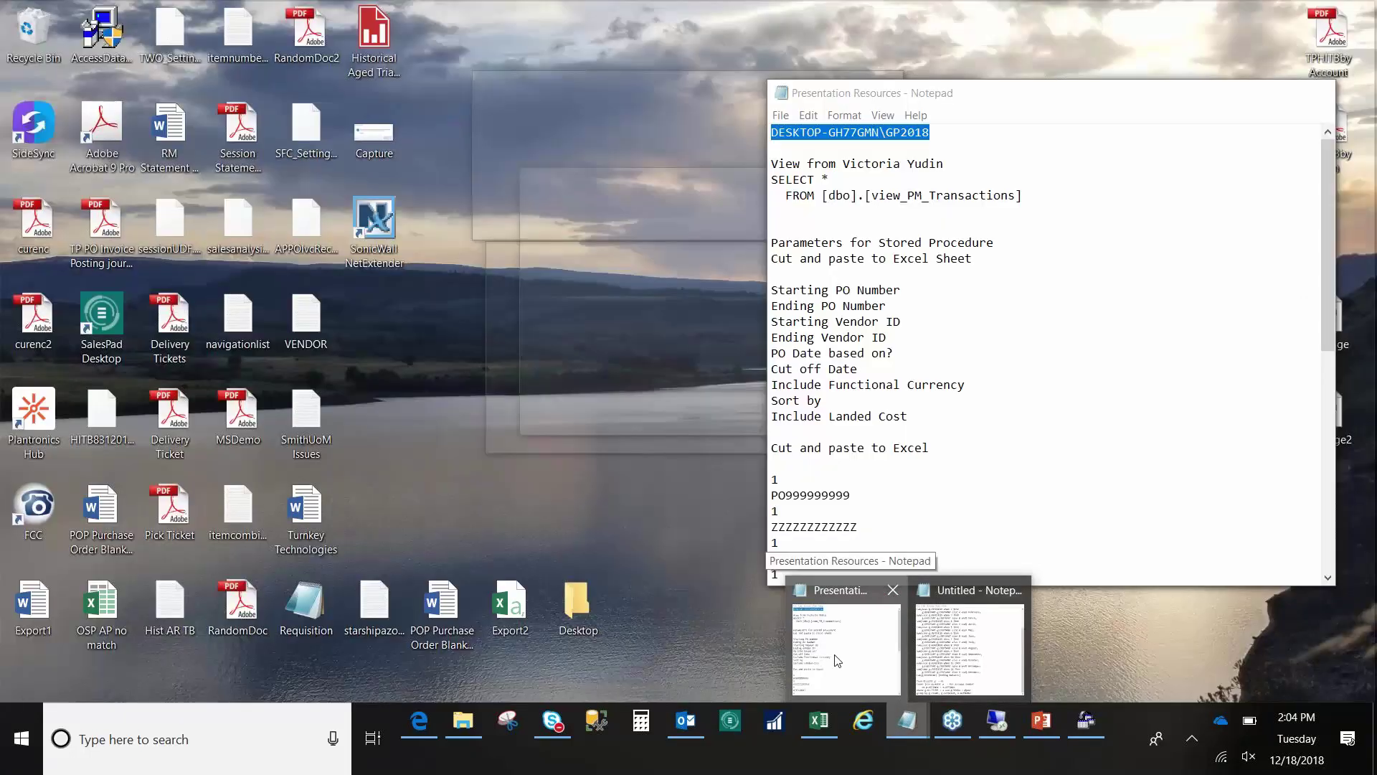
click(834, 656)
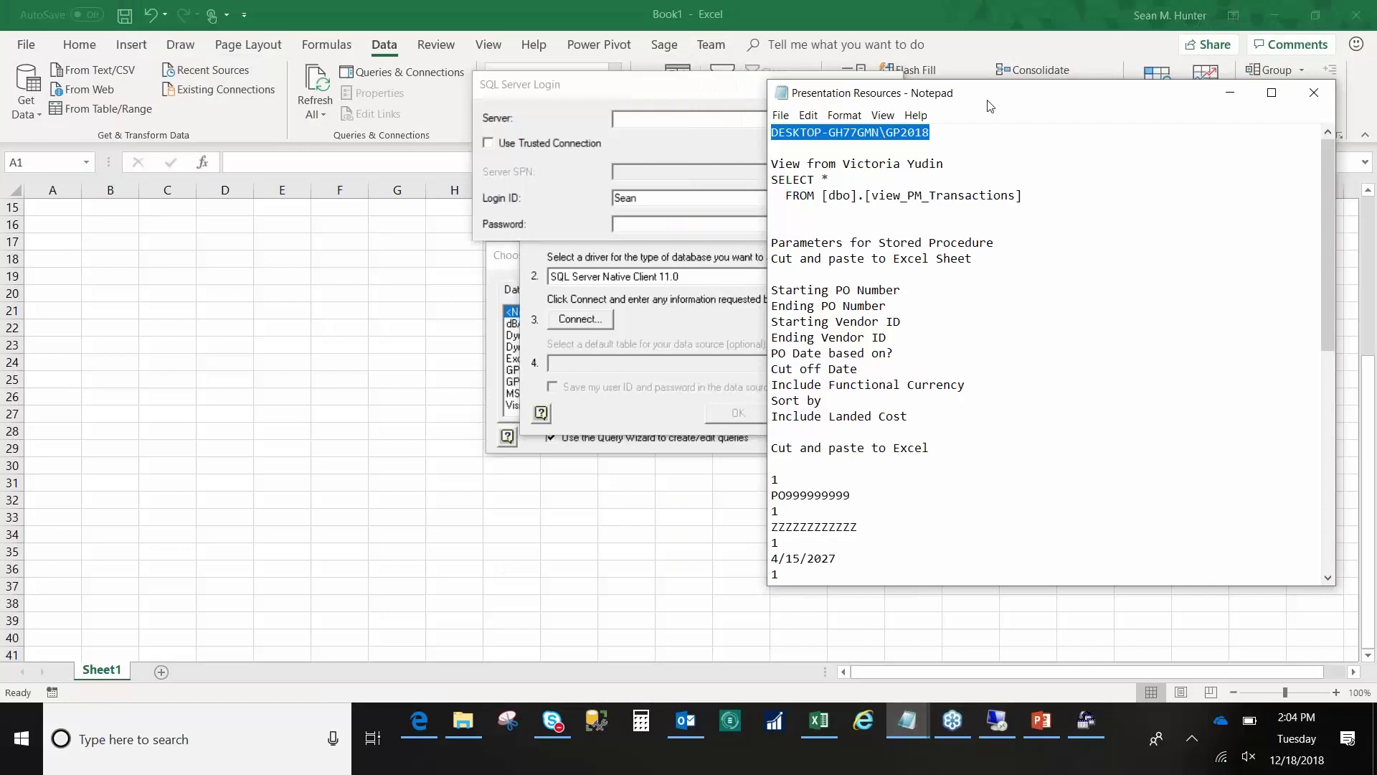
click(663, 119)
text(DESKTOP-GH77GMN\GP2018)
key(Tab)
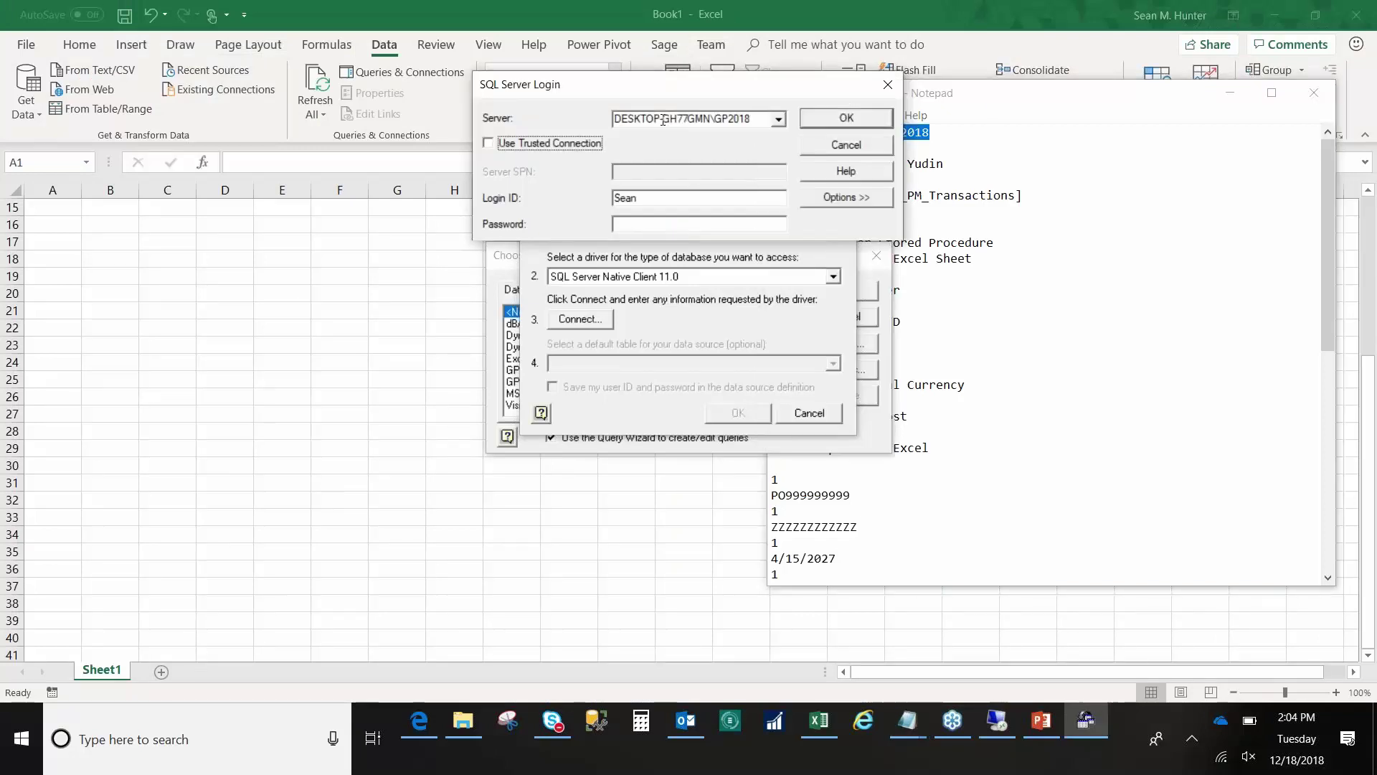
Connect to the server using a trusted connection with TWO as the database
click(506, 144)
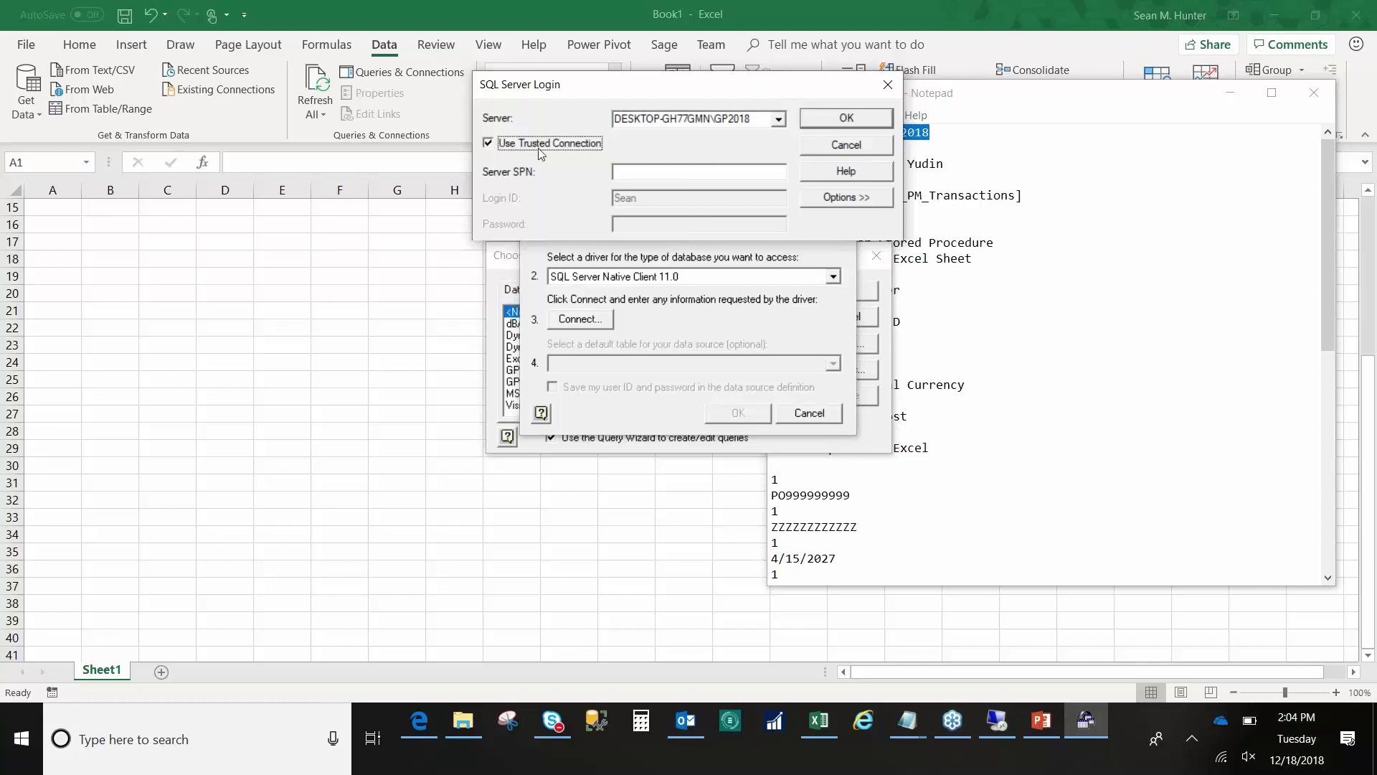
click(852, 199)
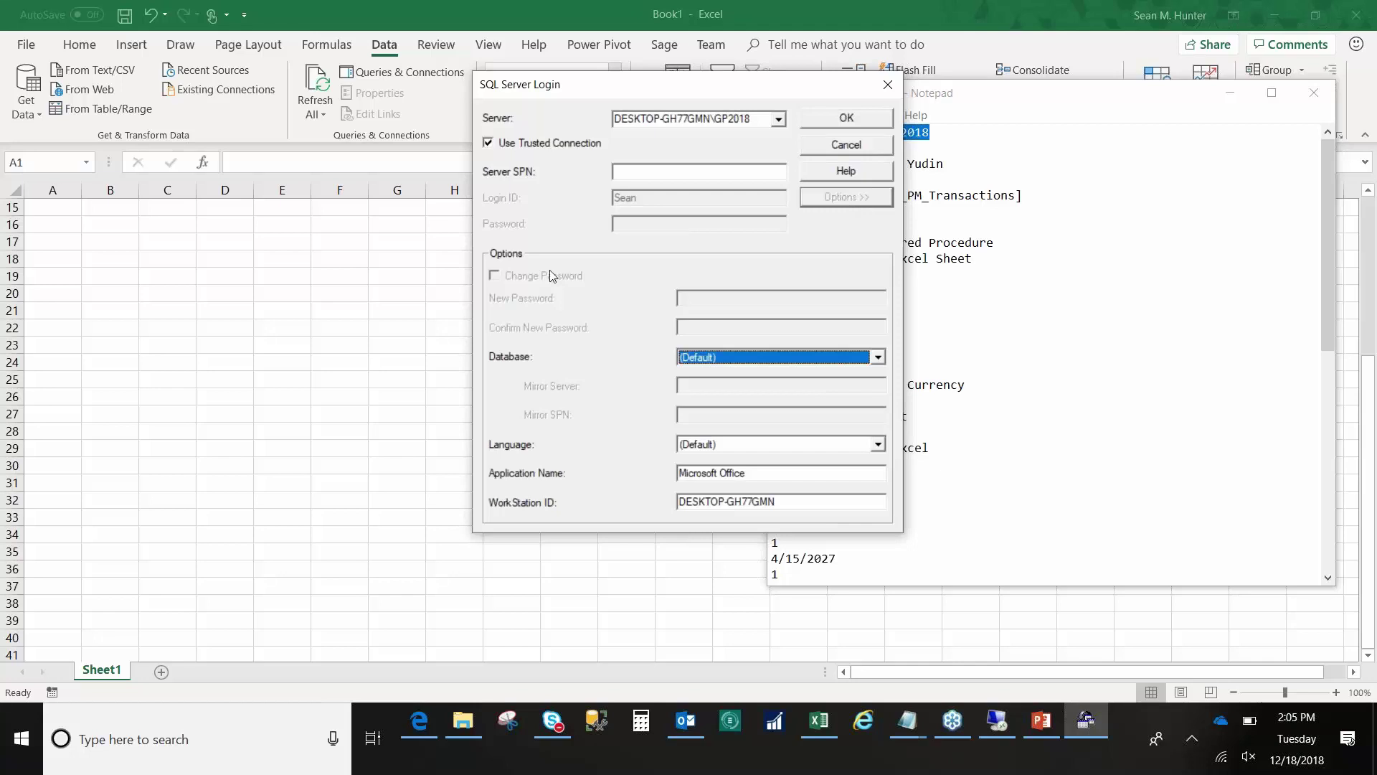
click(760, 359)
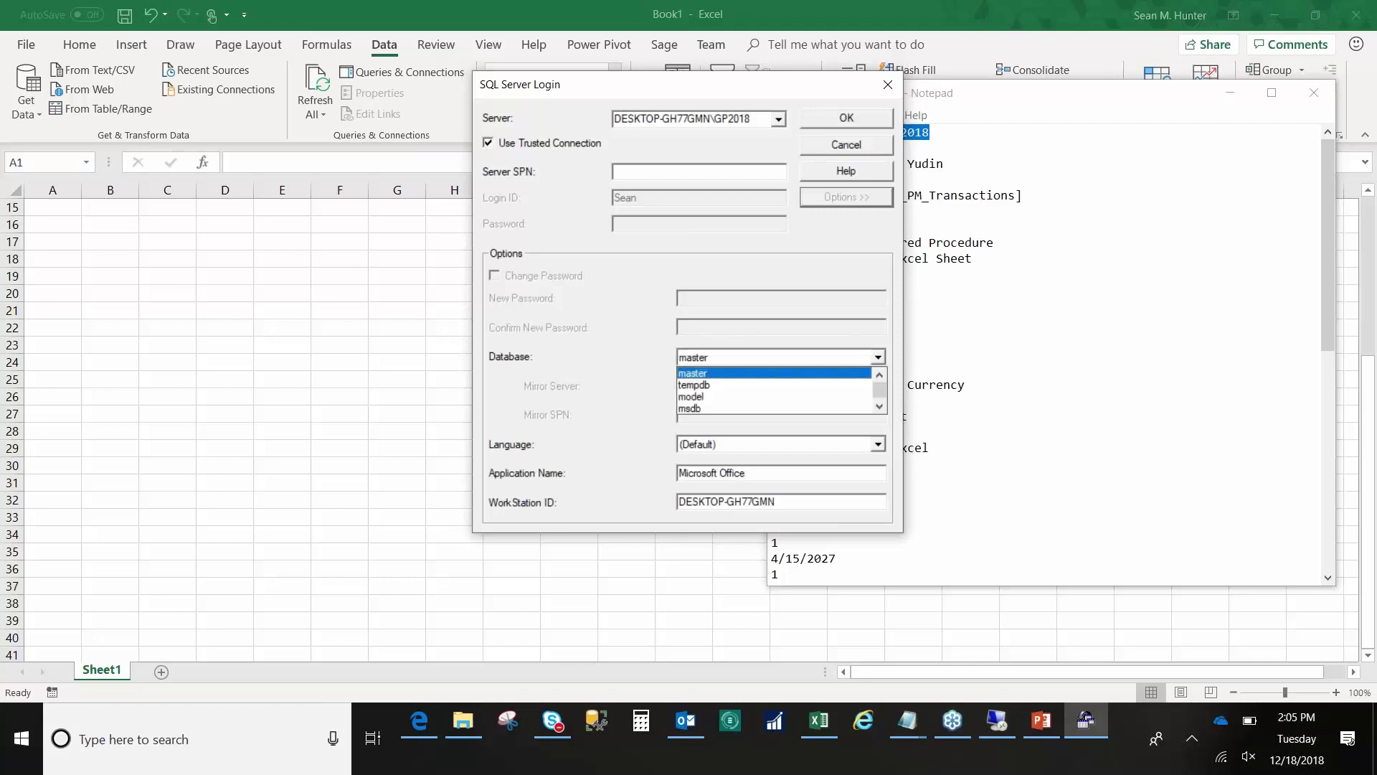
click(1111, 62)
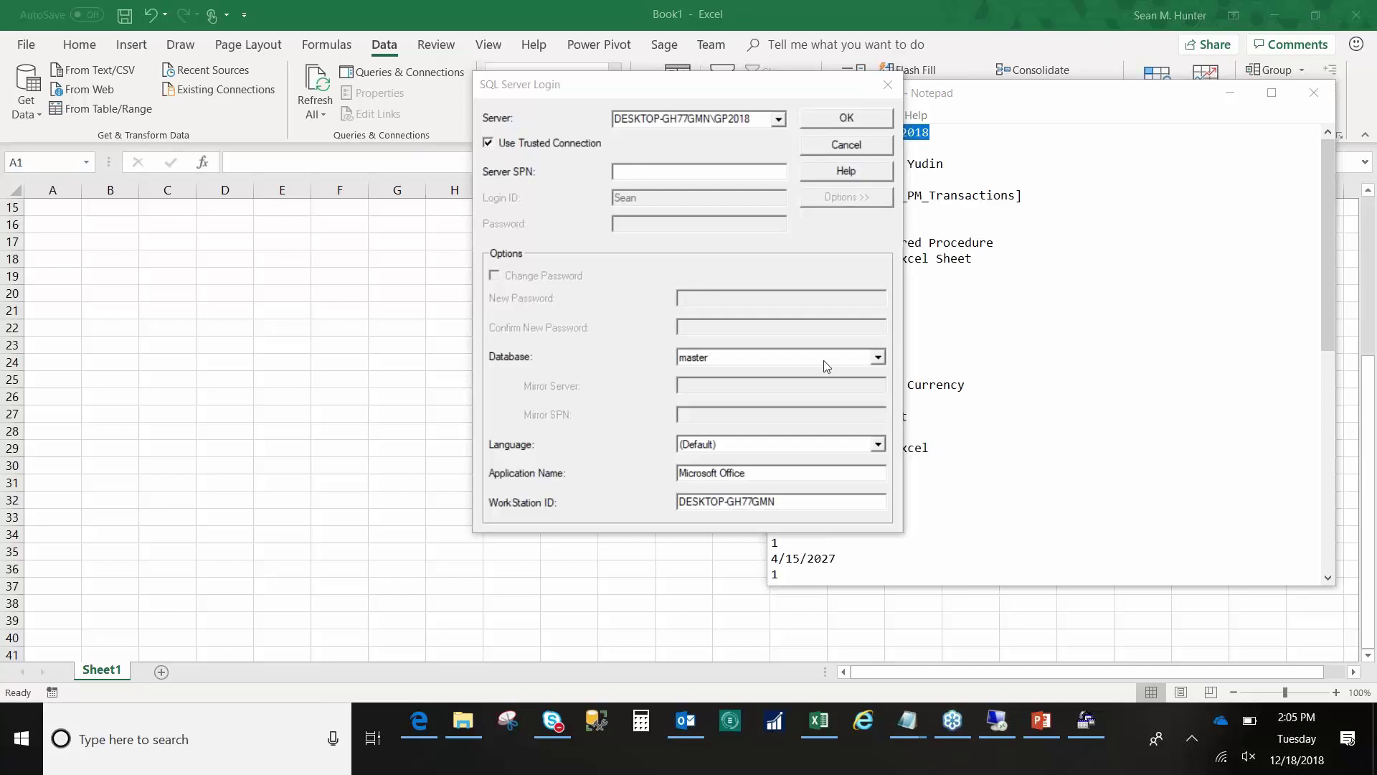
click(877, 357)
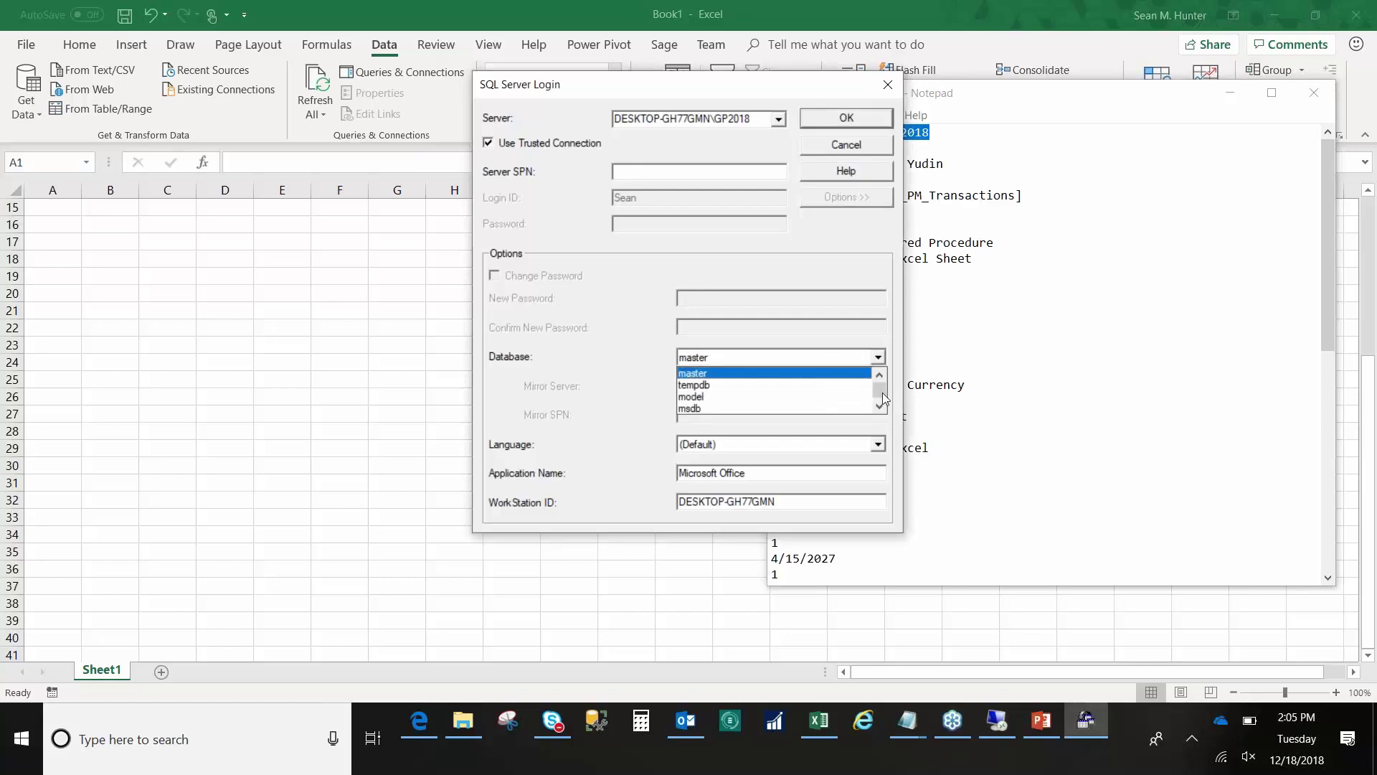
scroll(881, 401, down, 2)
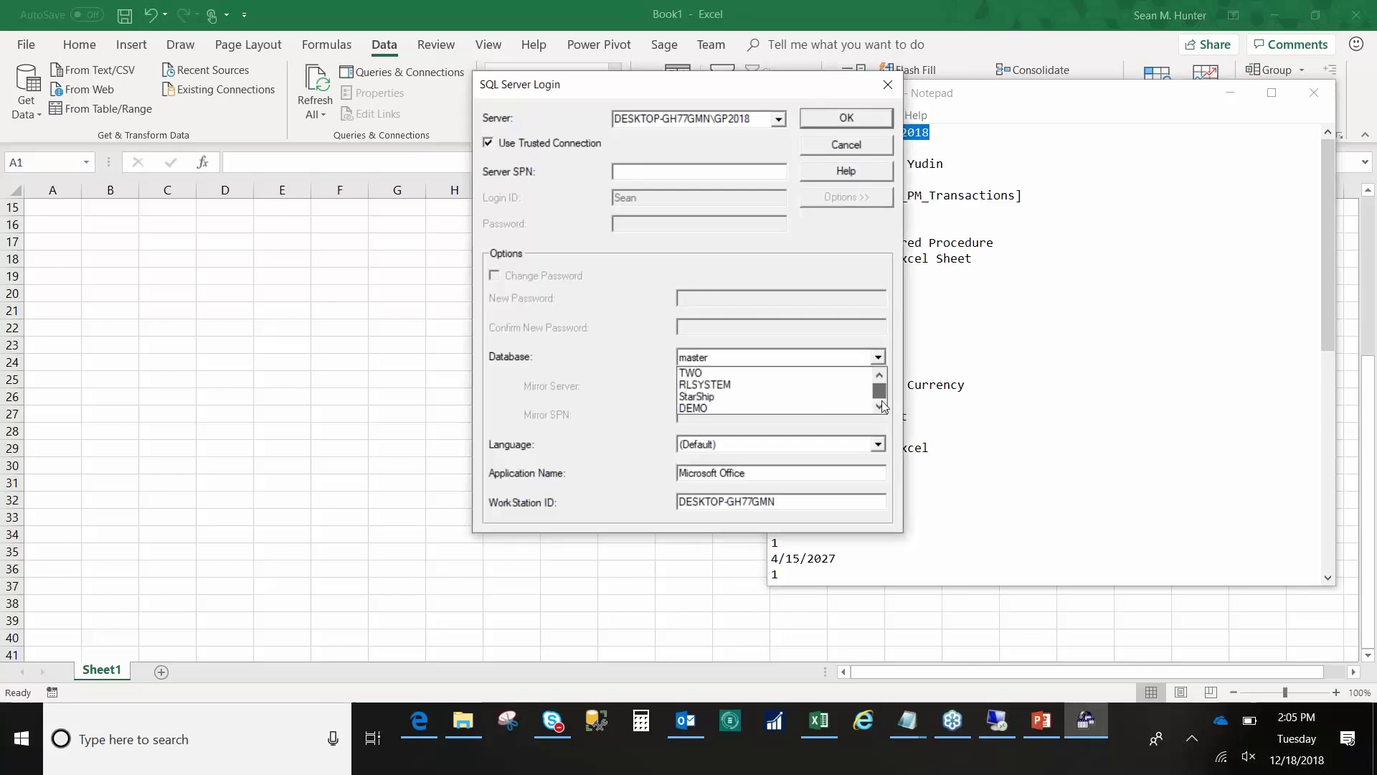
click(712, 371)
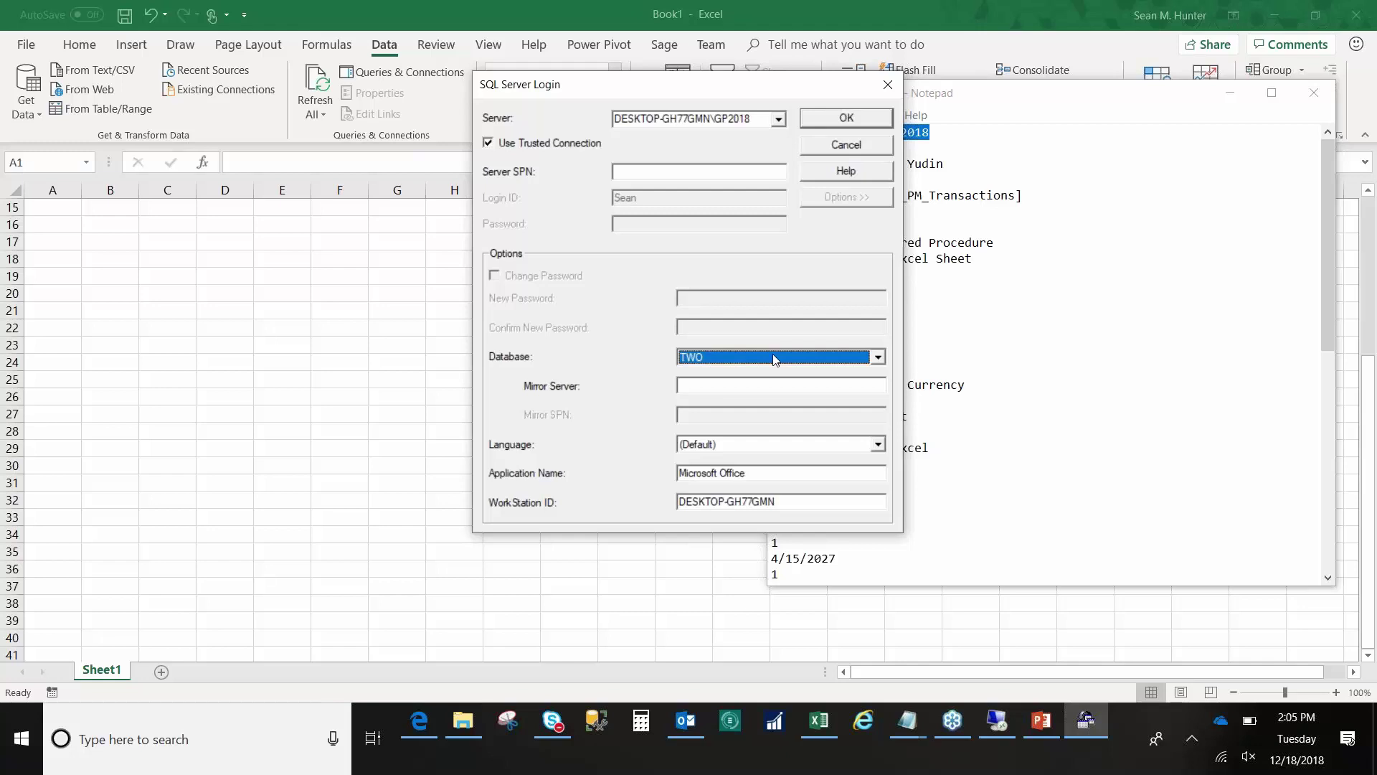
click(863, 119)
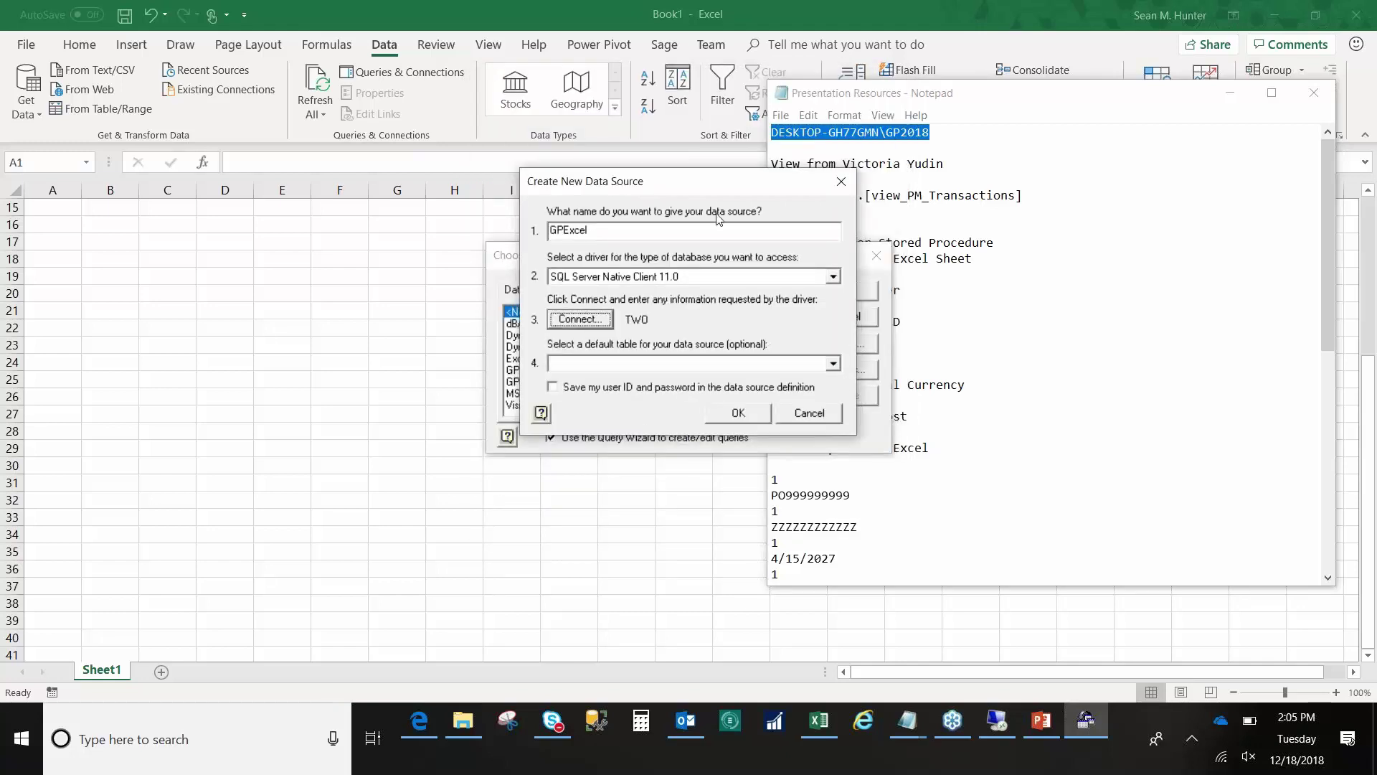
Set AAAccountingClasses as the default table and finish creating the GPExcel data source
click(833, 364)
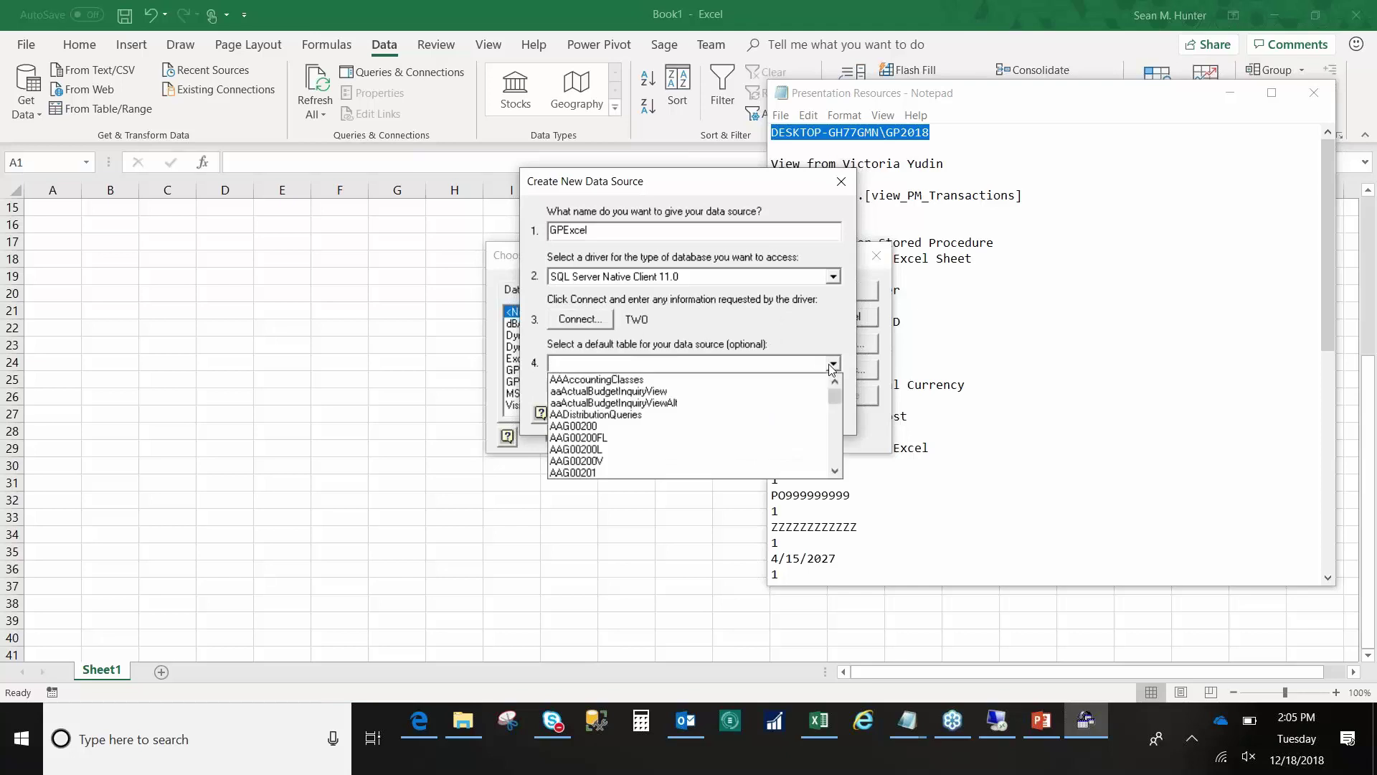
click(710, 379)
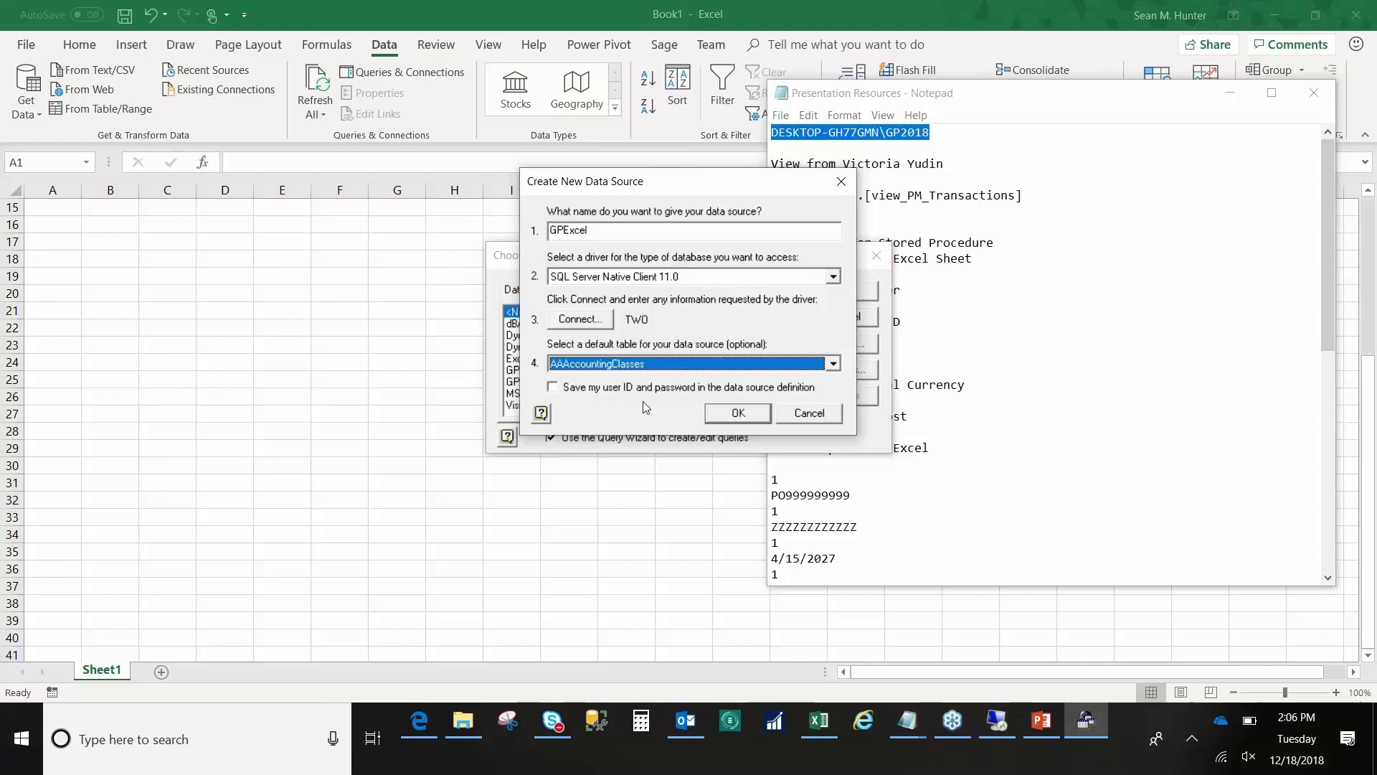
click(739, 413)
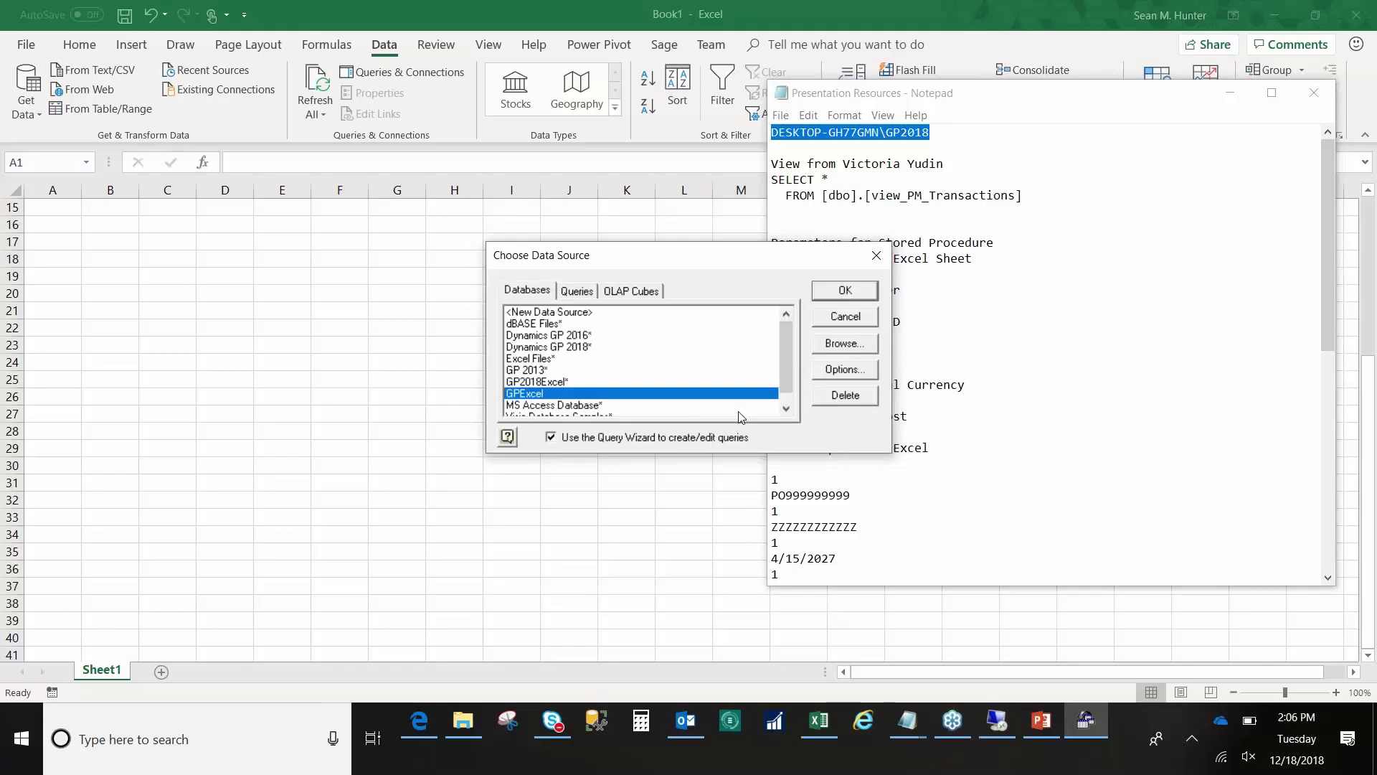
Build a query on GPExcel with only the Class ID column, without filtering or sorting, and open it in Microsoft Query
click(851, 297)
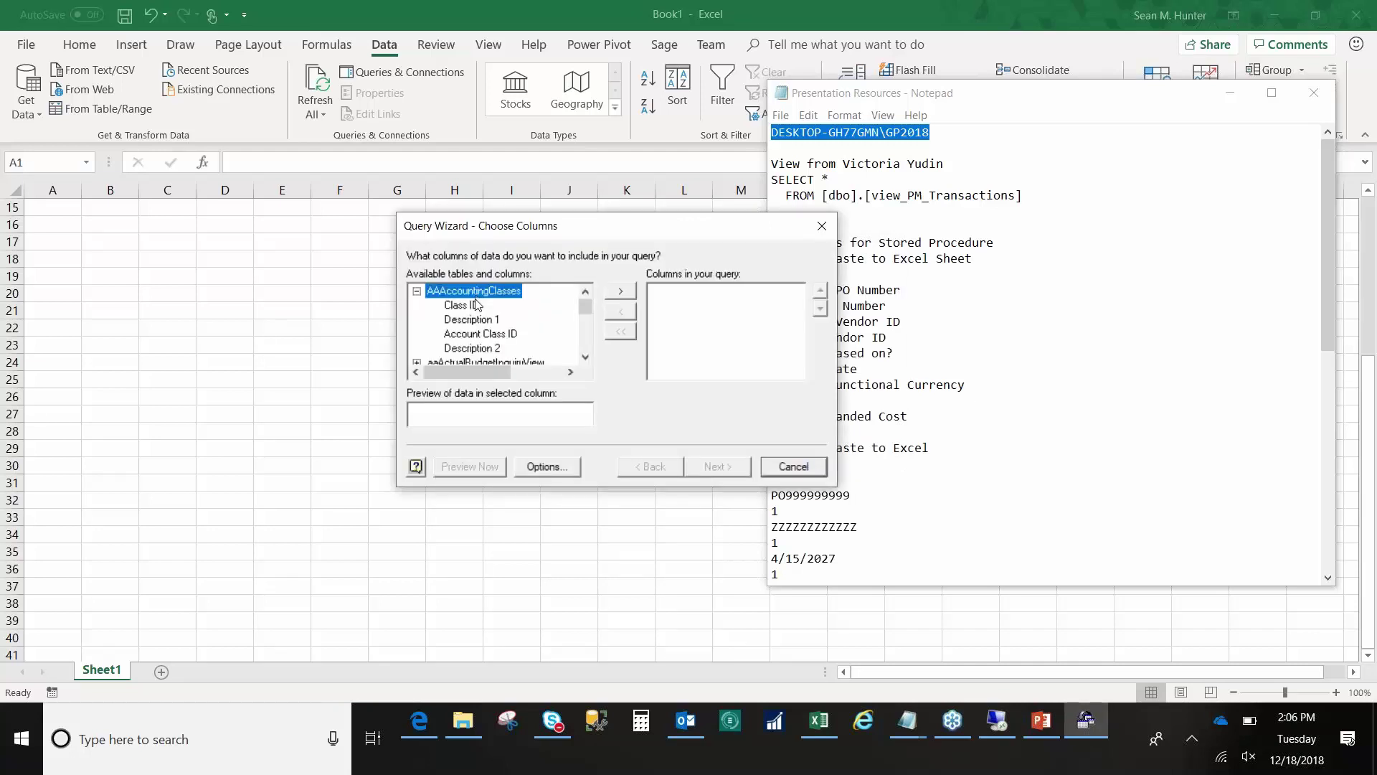
double_click(466, 307)
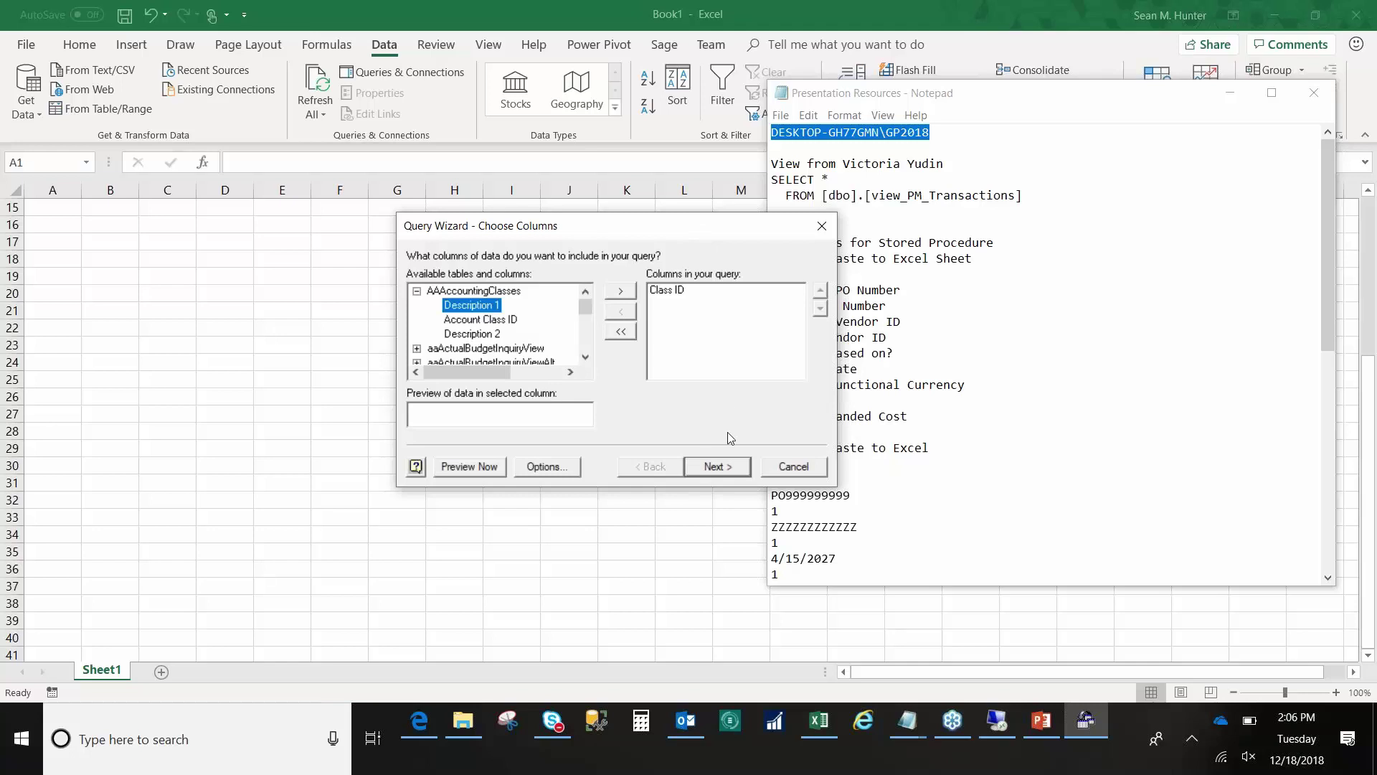
click(720, 470)
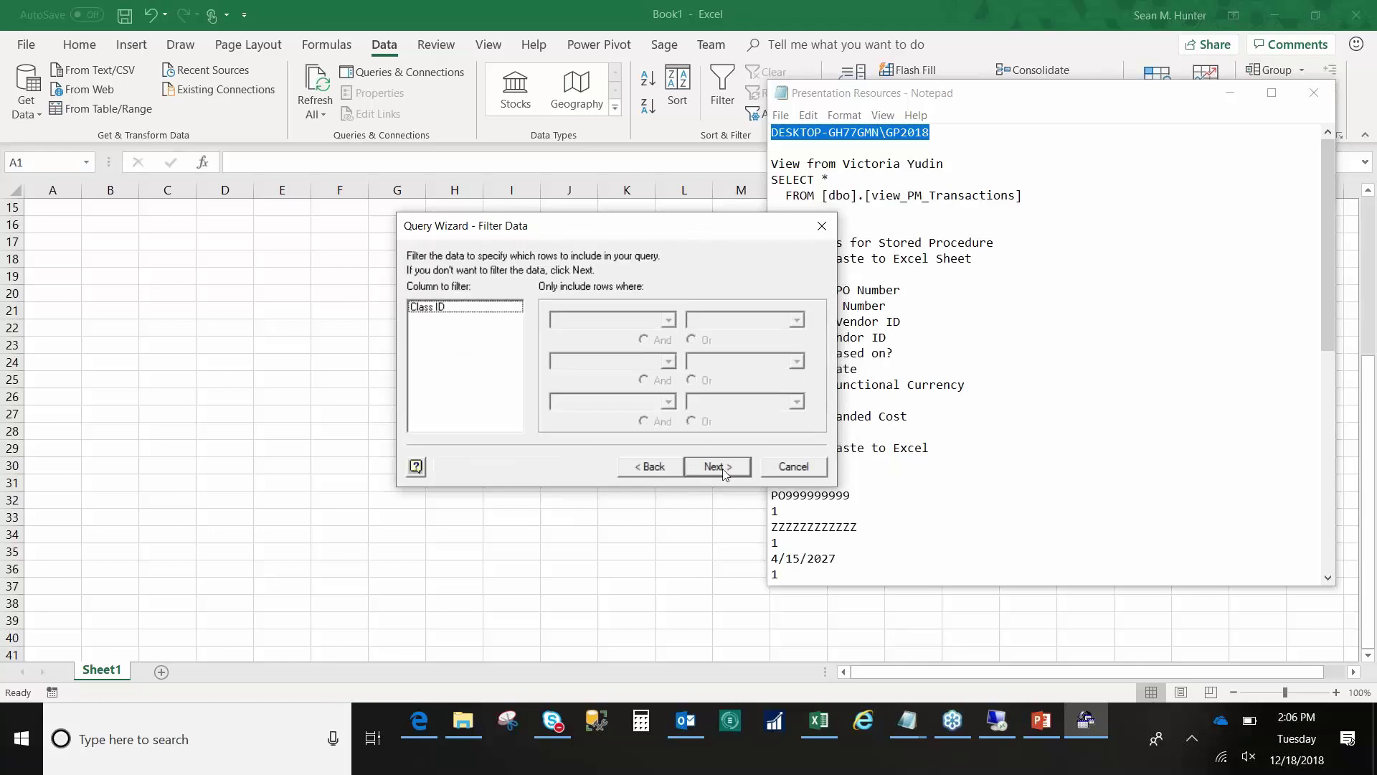
click(717, 467)
click(717, 467)
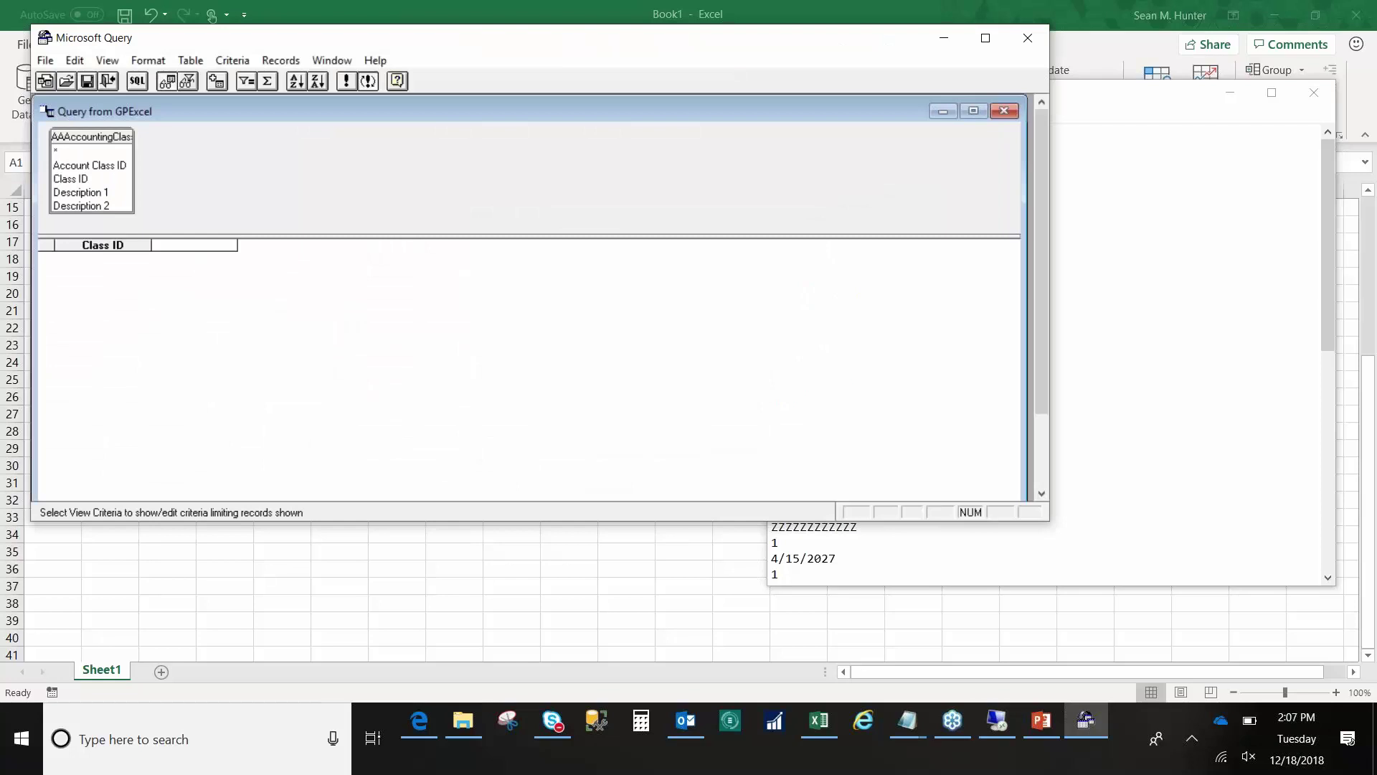
Open the query's SQL statement for editing and delete all of its text
click(138, 81)
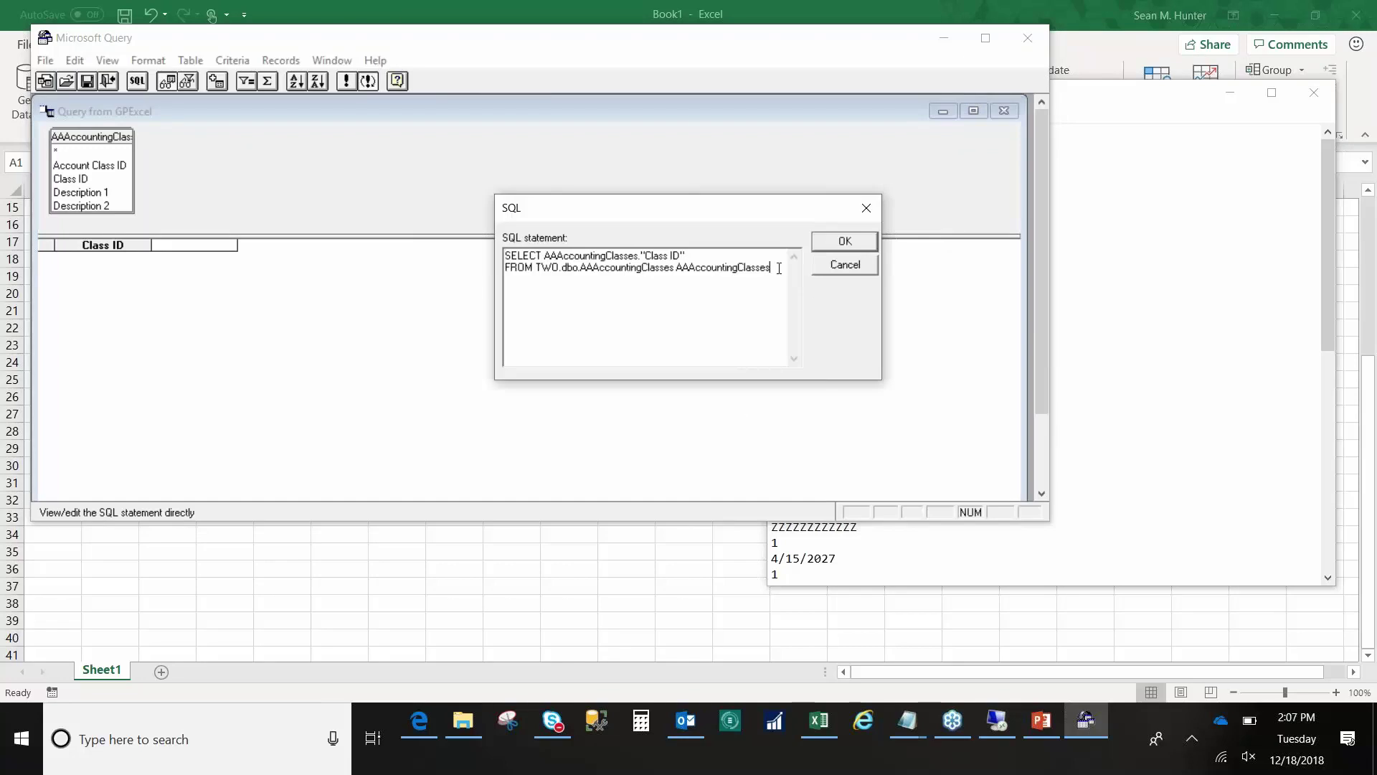
drag(789, 271, 419, 228)
key(Delete)
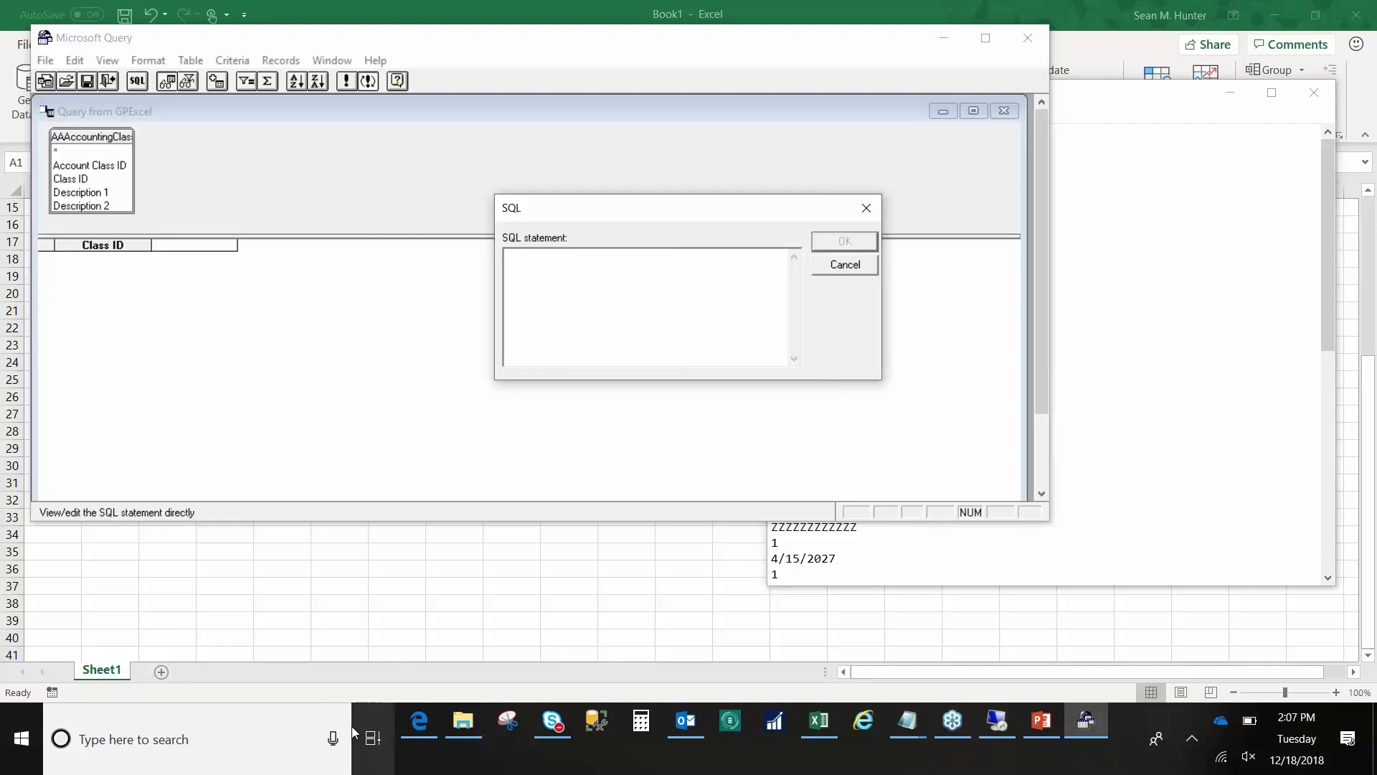
Copy the SQL code from select through the group by line in the Edge trial balance article and paste it as Microsoft Query's SQL statement
mouse_move(429, 722)
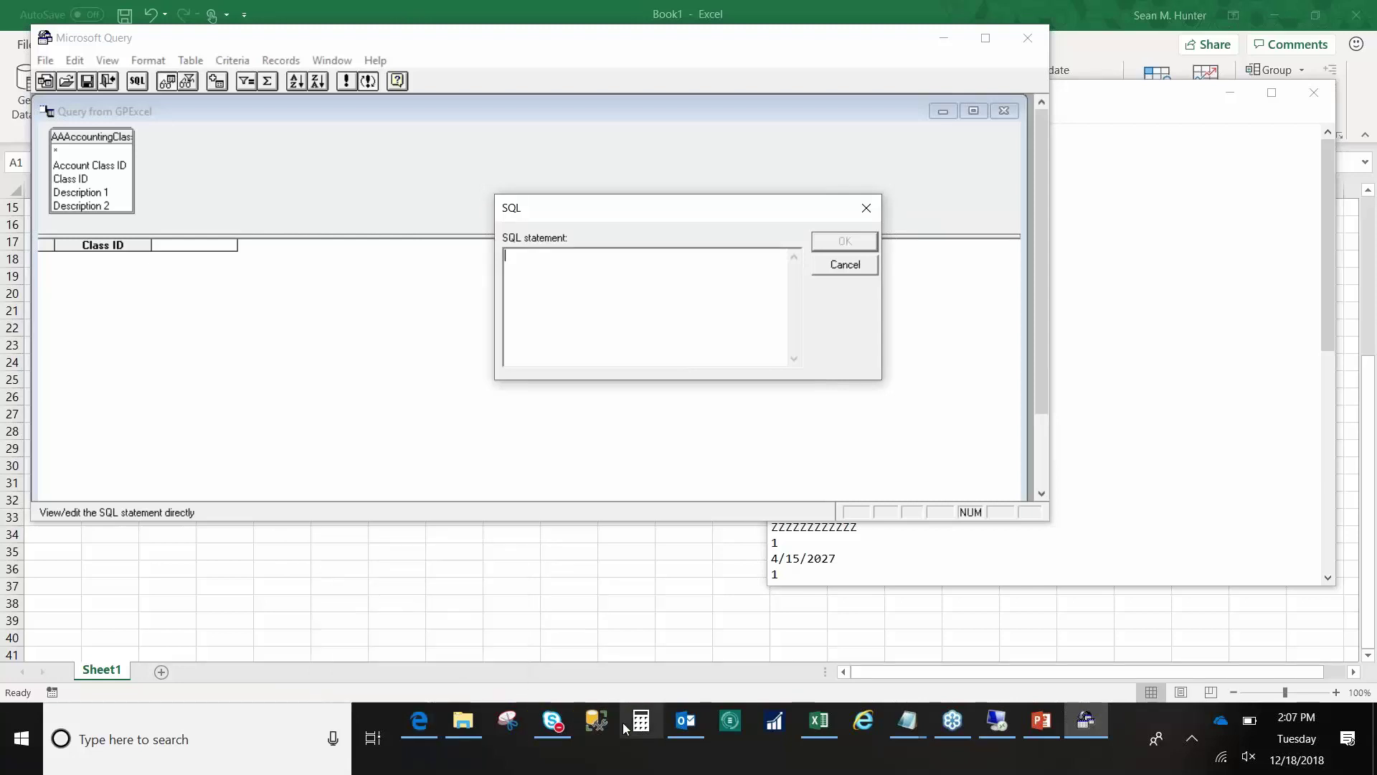
click(415, 723)
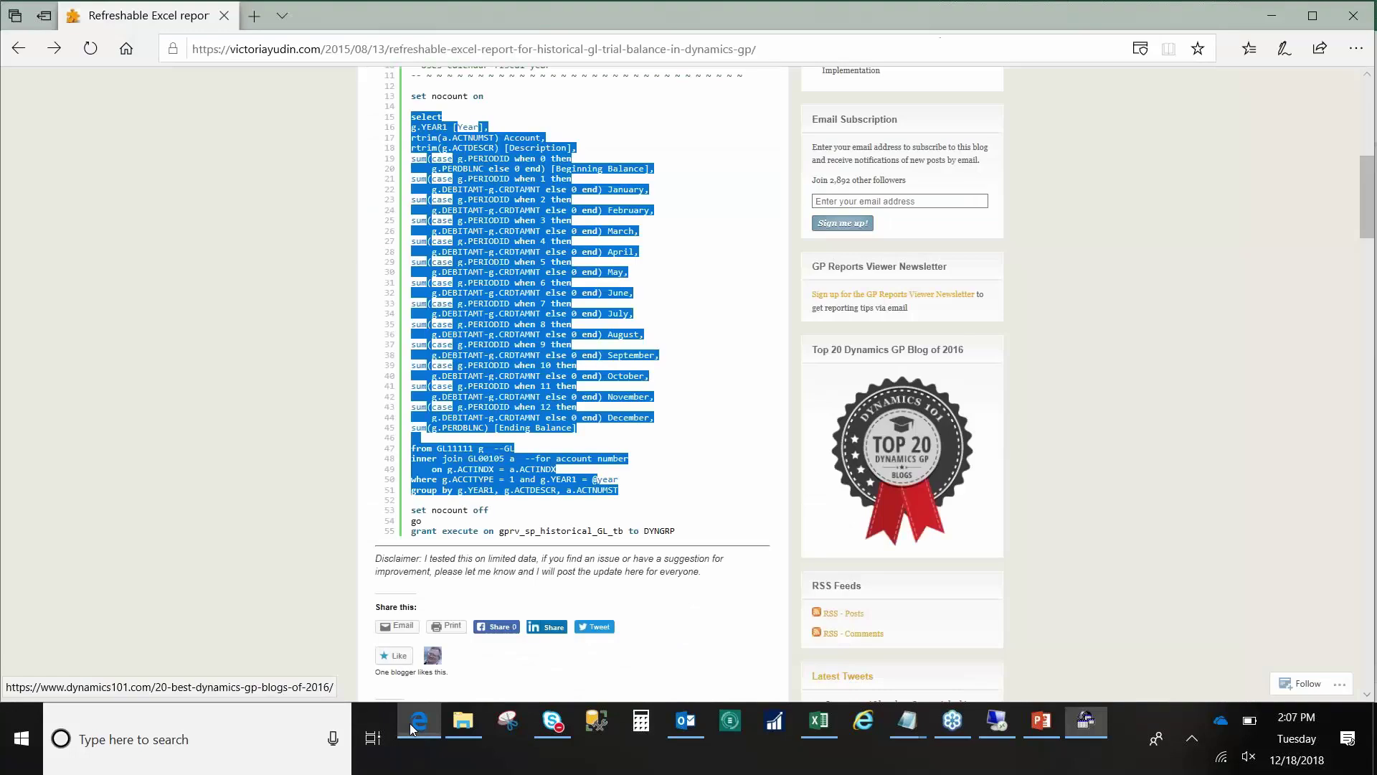
click(380, 42)
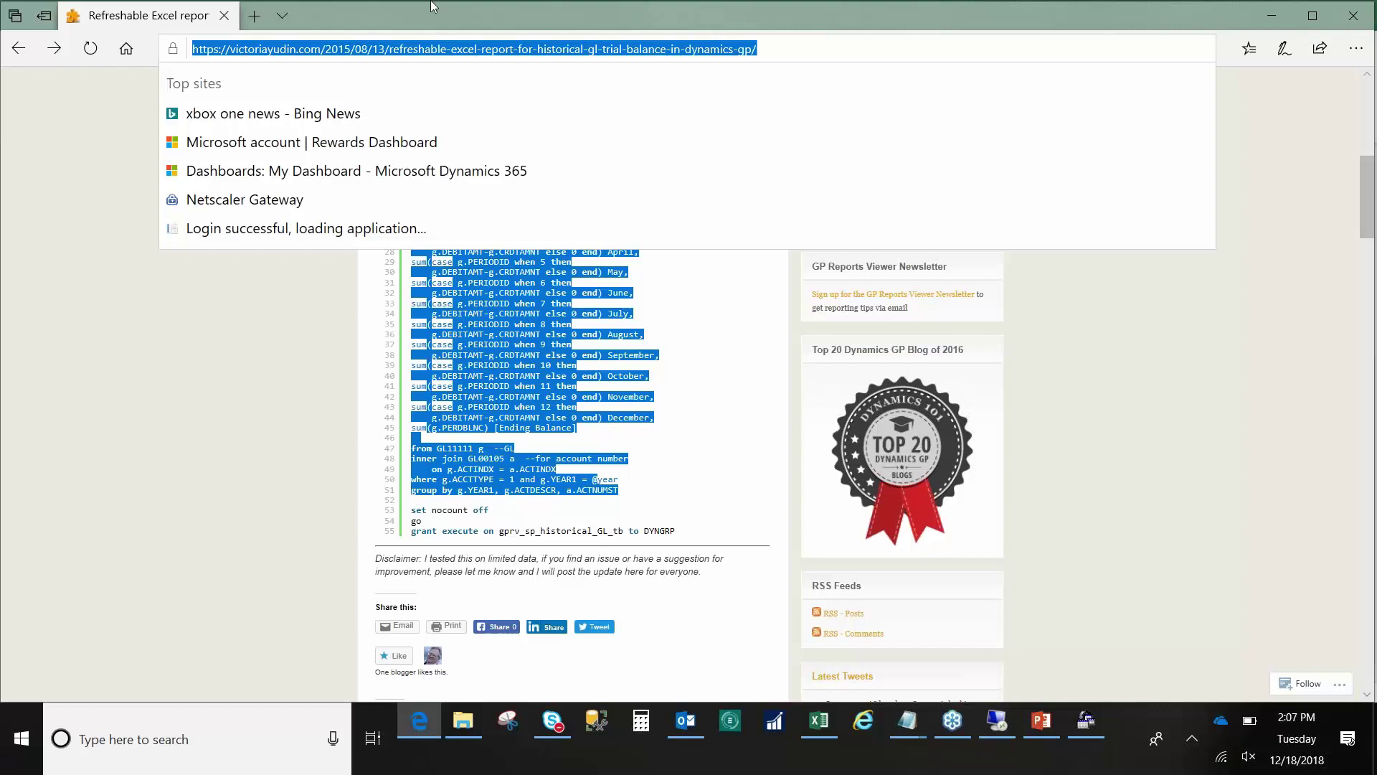
click(273, 344)
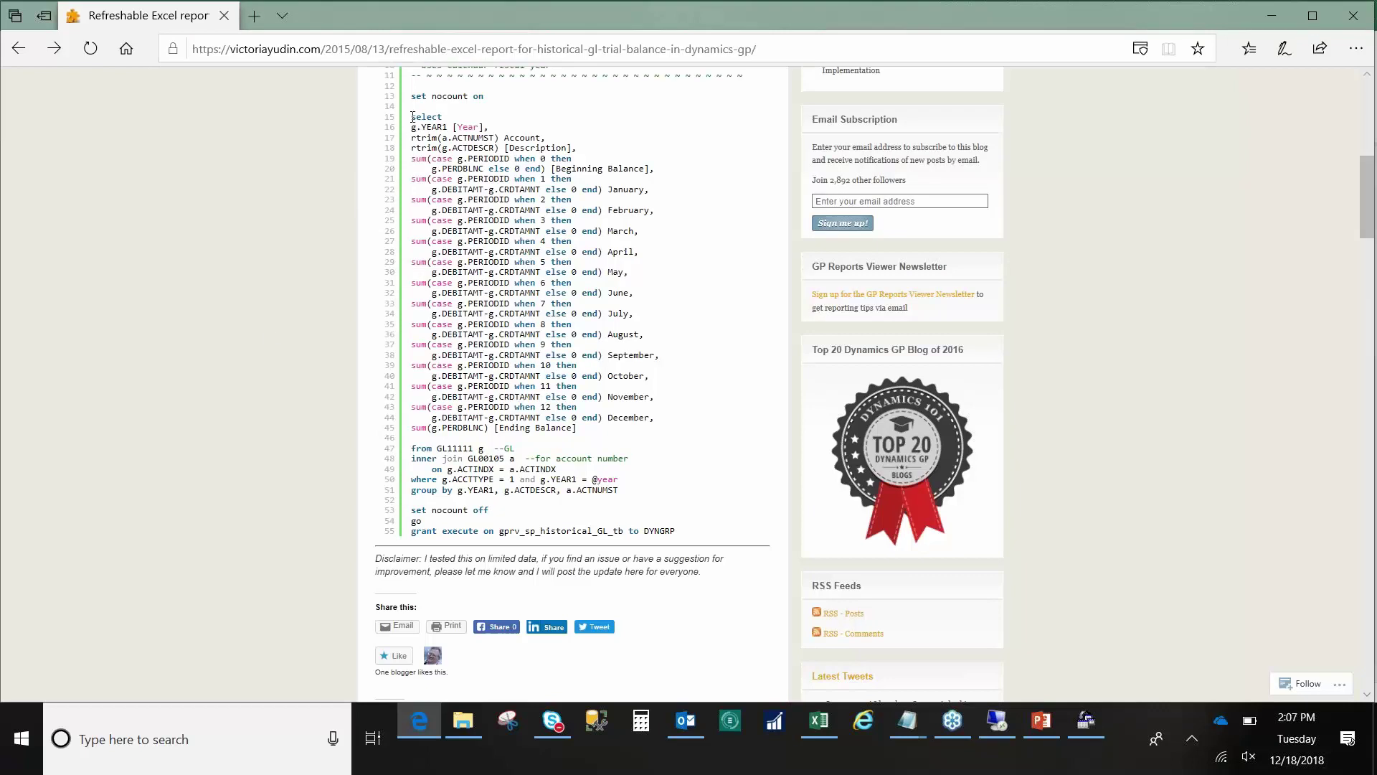
drag(413, 116, 634, 495)
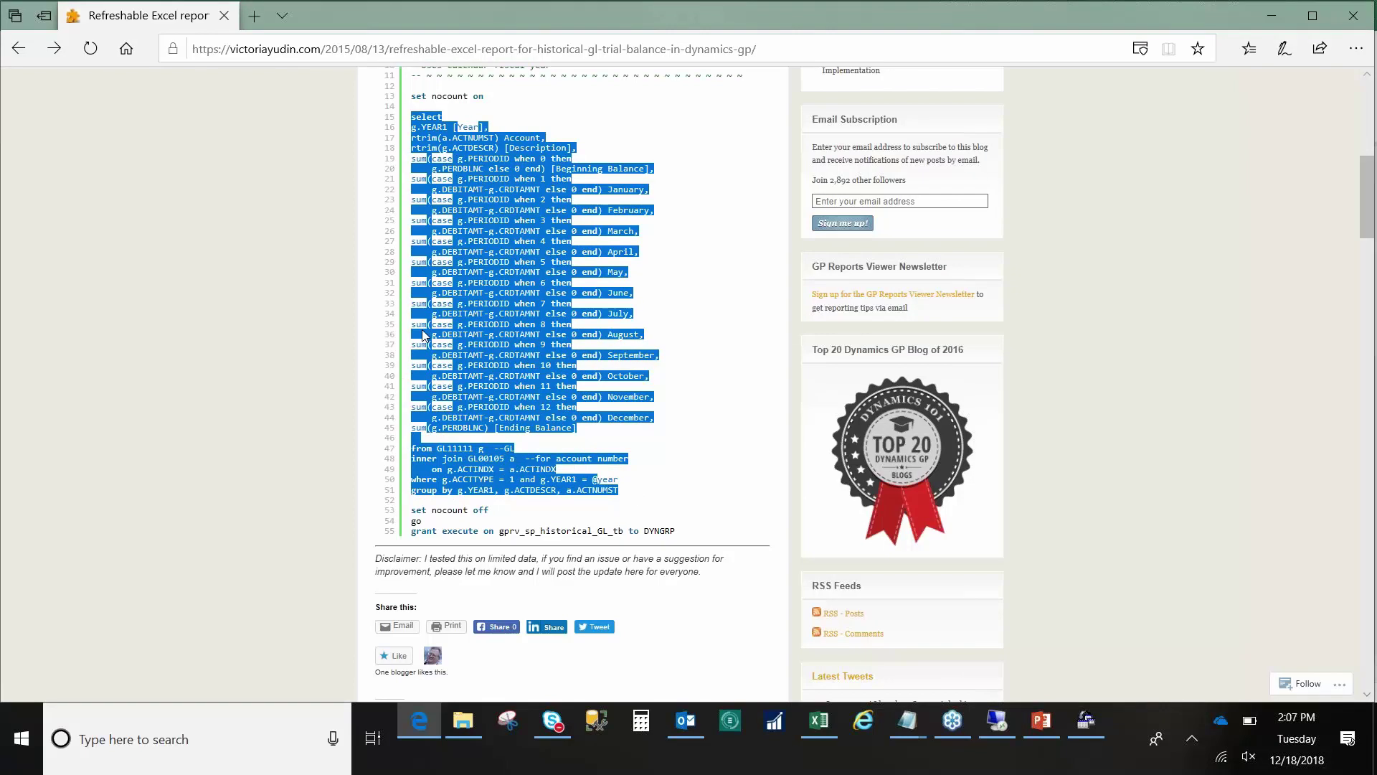
click(414, 124)
drag(414, 122, 587, 398)
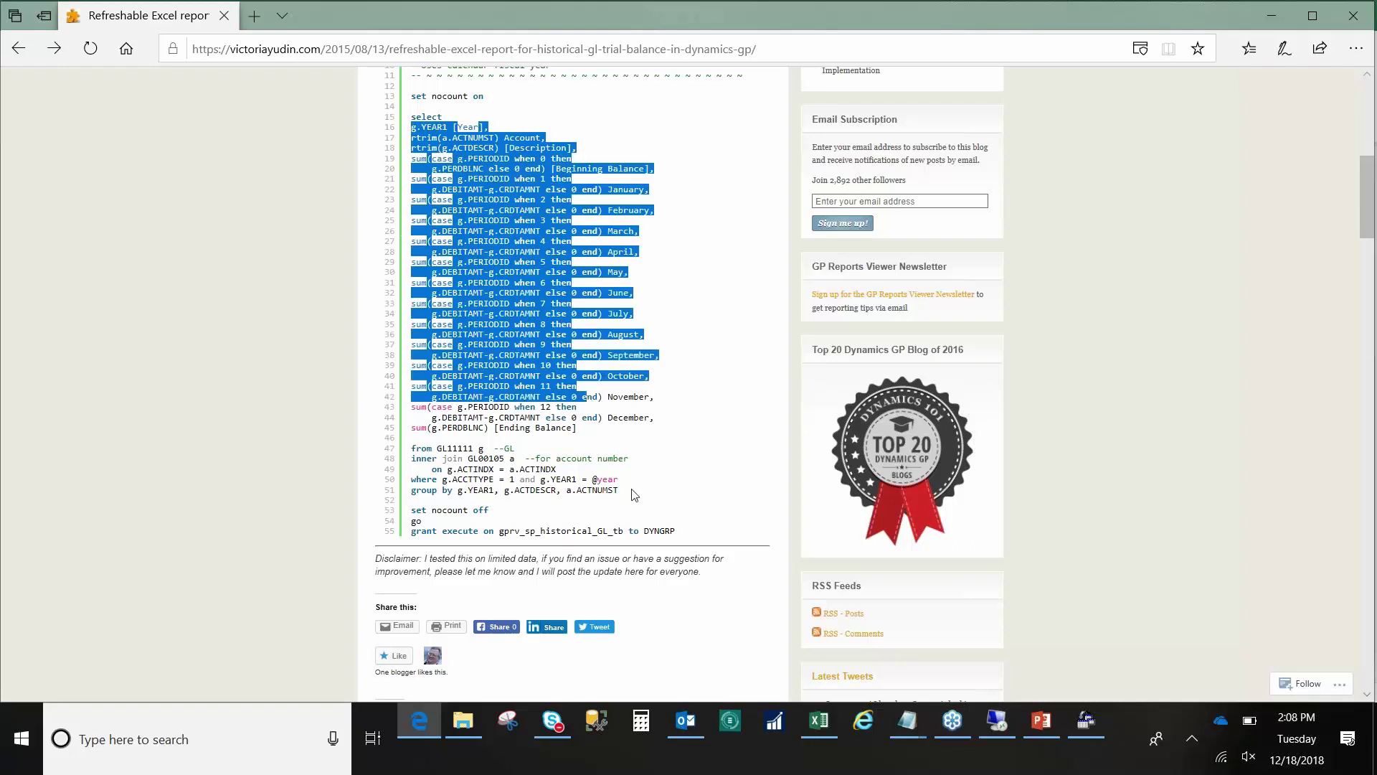
drag(618, 490, 409, 118)
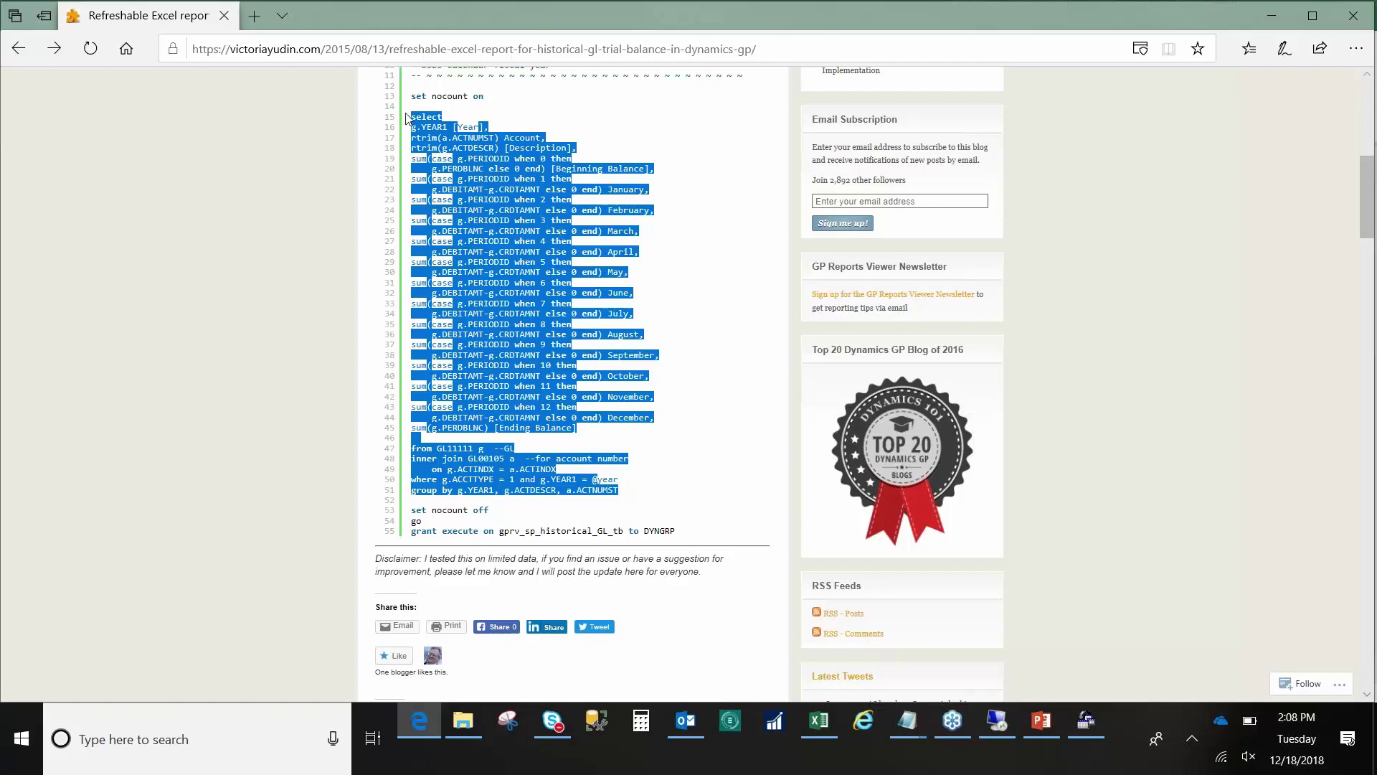
drag(416, 116, 536, 334)
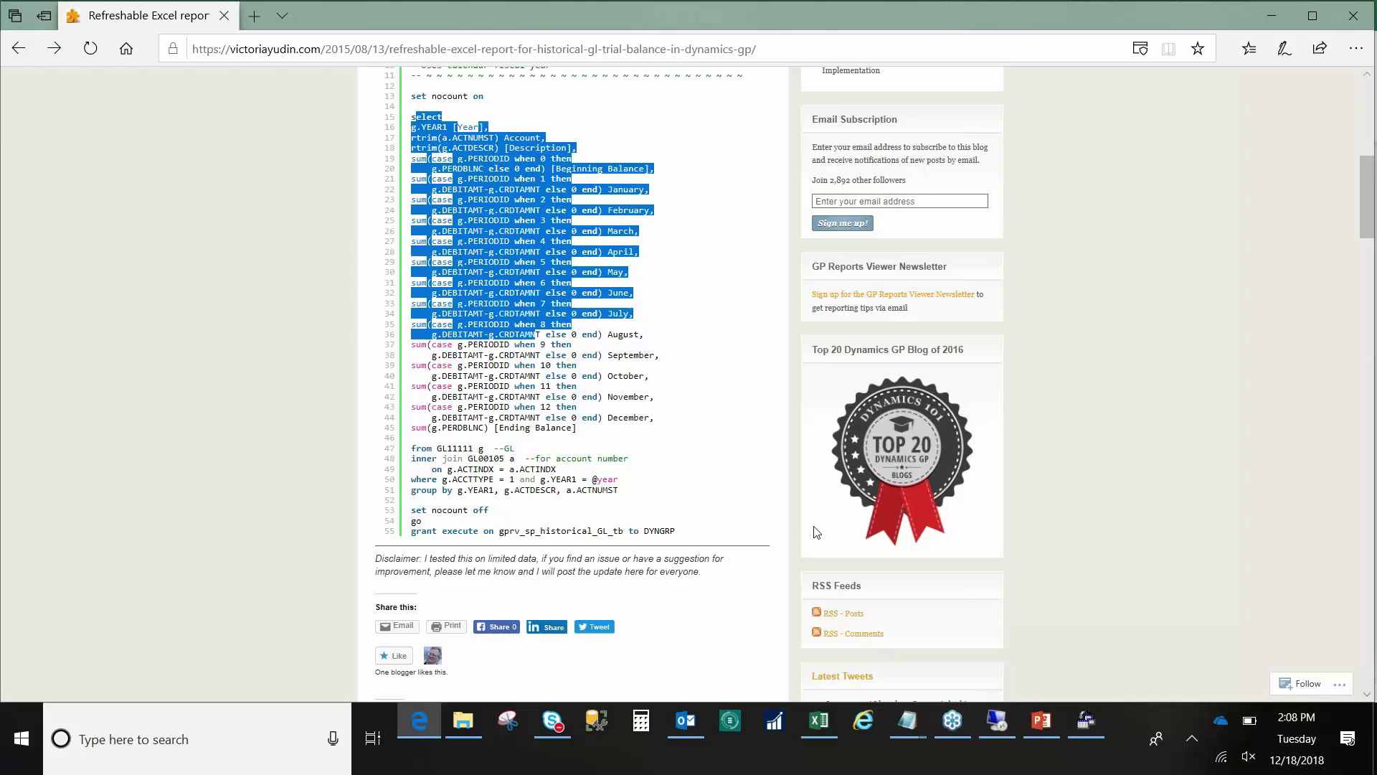
click(1096, 724)
key(ctrl+v)
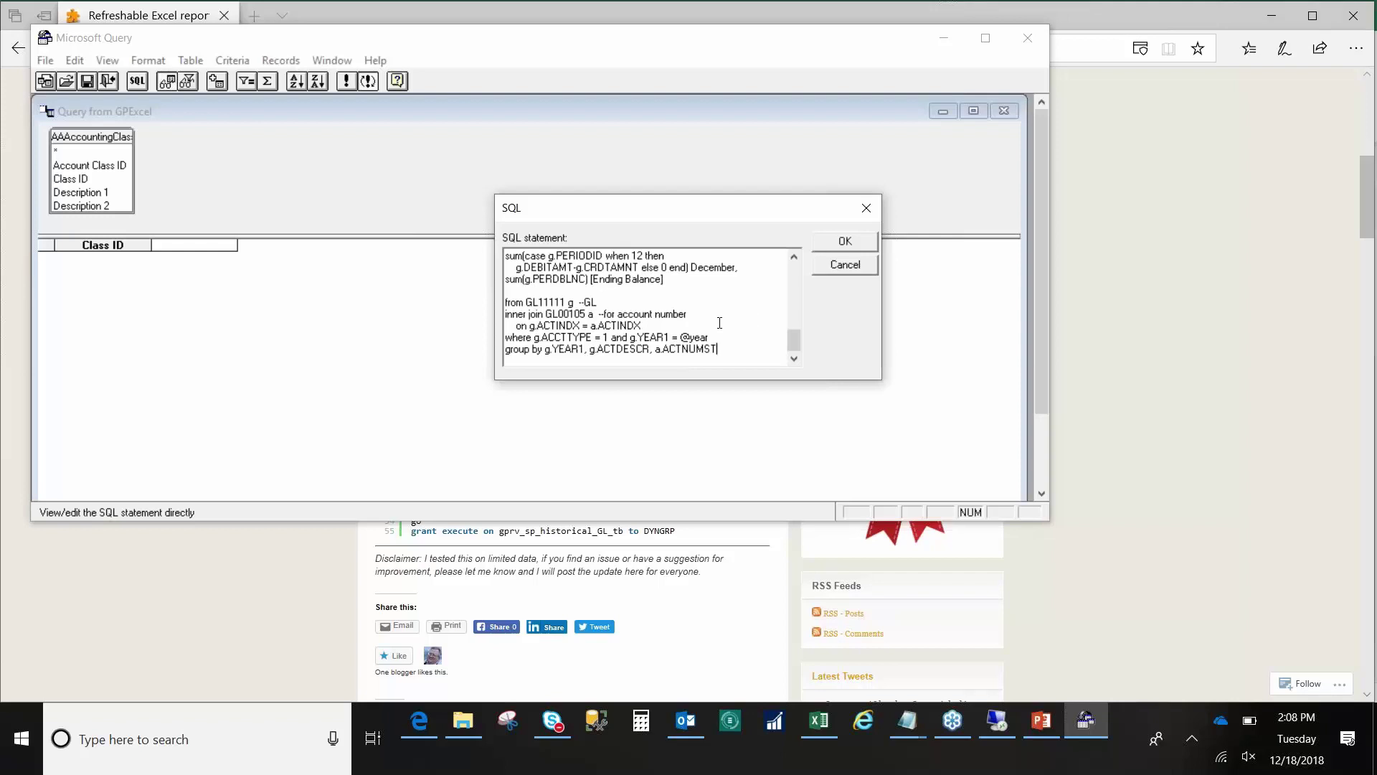
Delete the where line from the SQL statement and run the query despite it having no graphical representation
drag(722, 340, 496, 336)
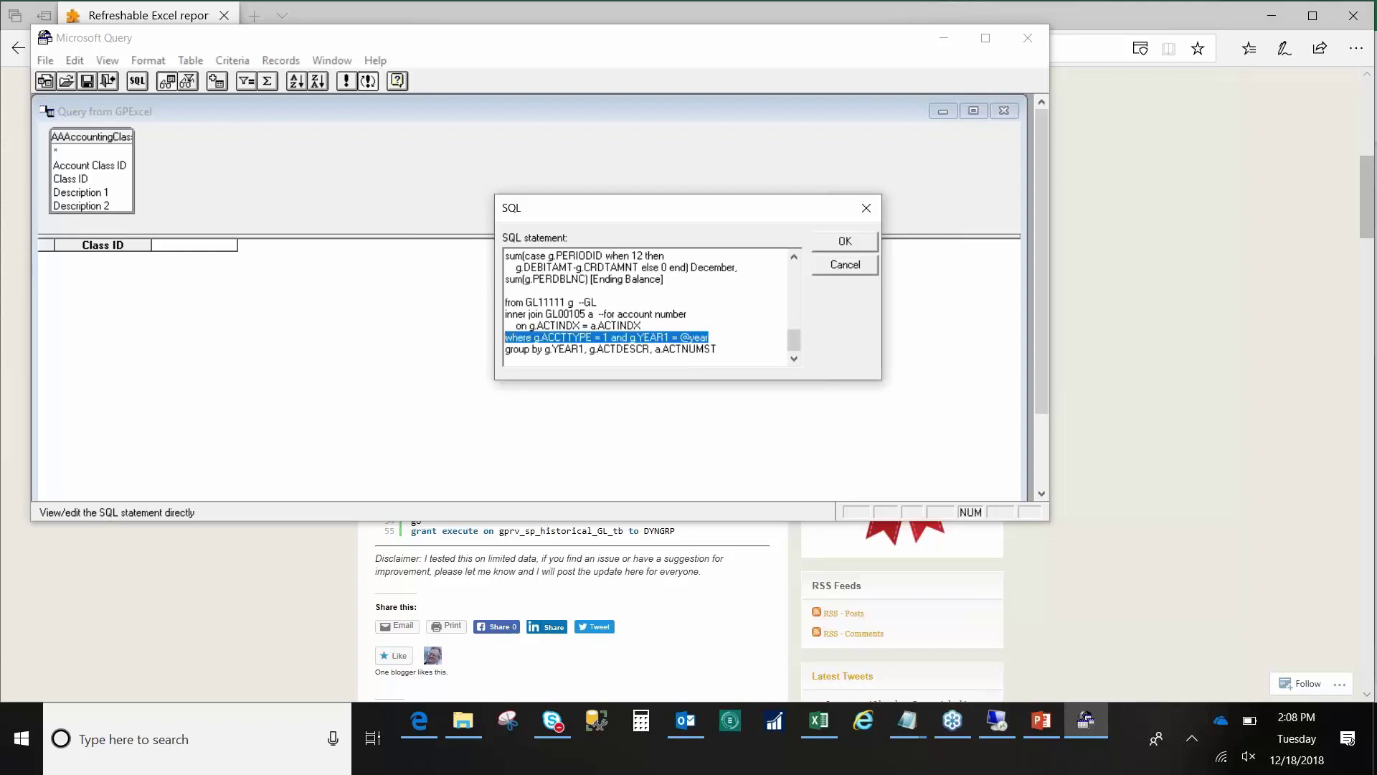
key(Delete)
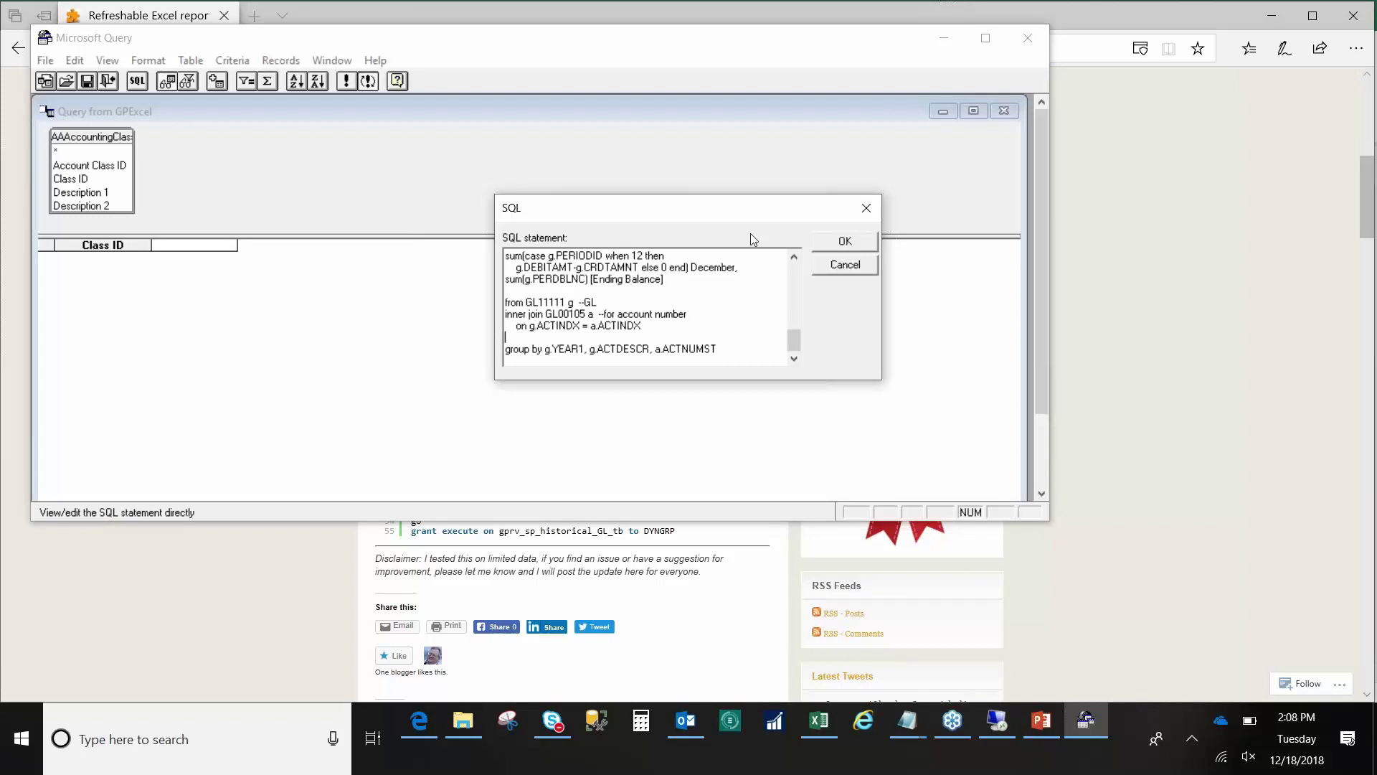
click(845, 241)
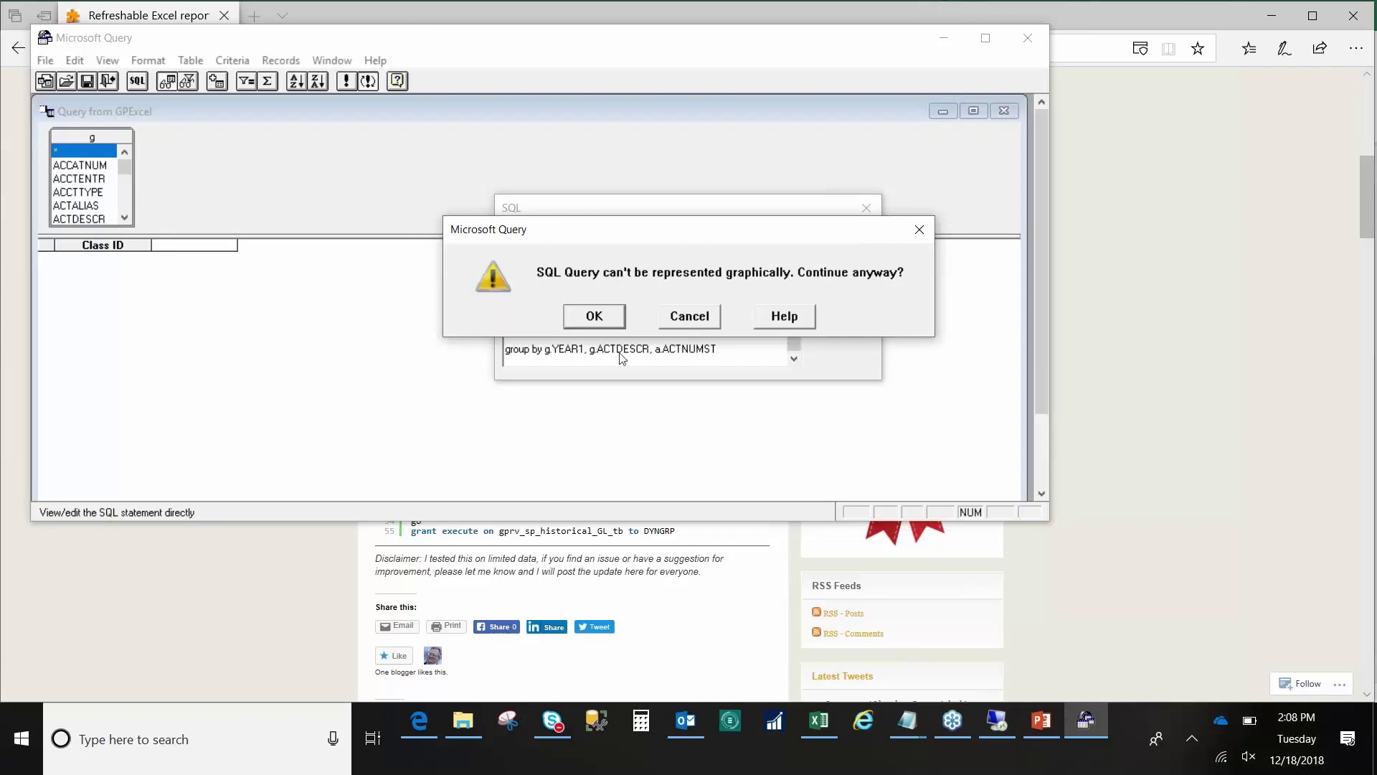
click(596, 317)
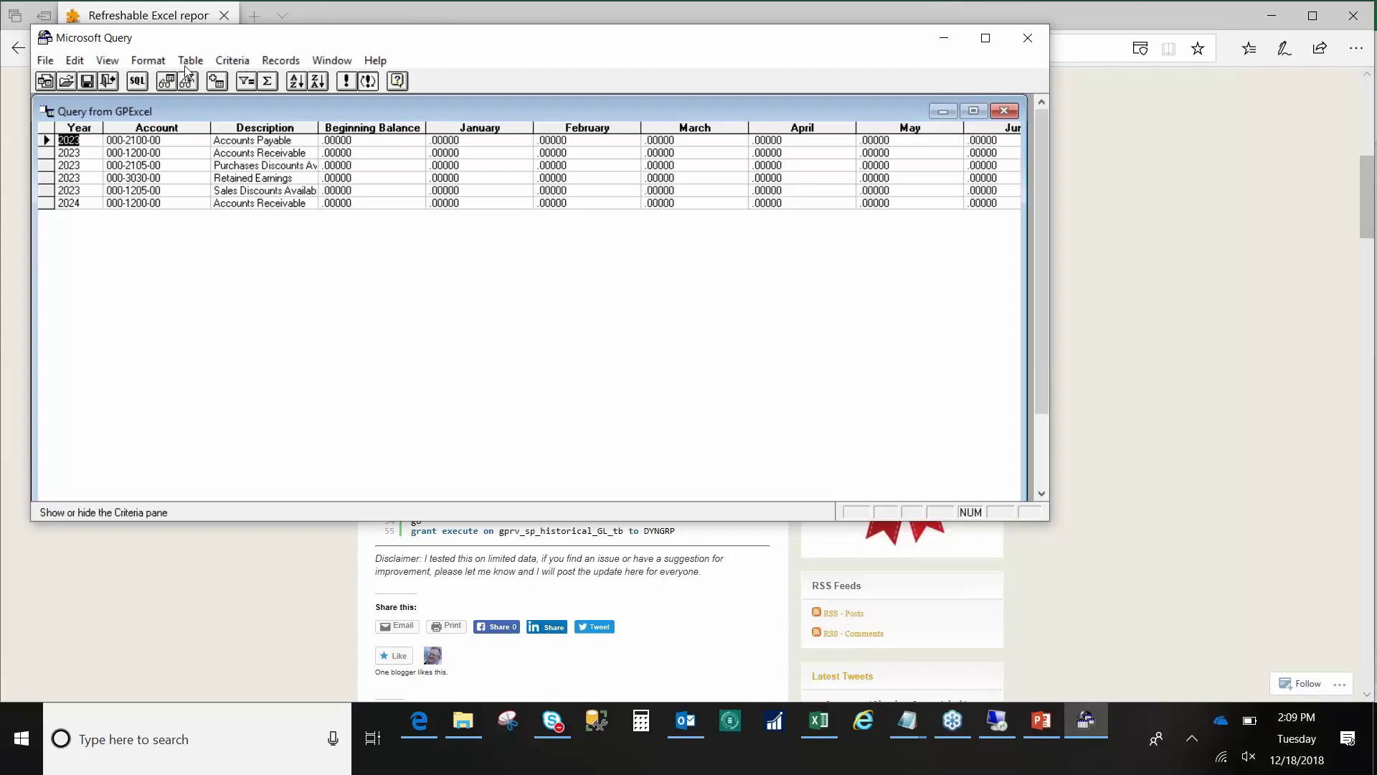
Return the query data to Excel as a table in the existing worksheet at cell A1
click(111, 84)
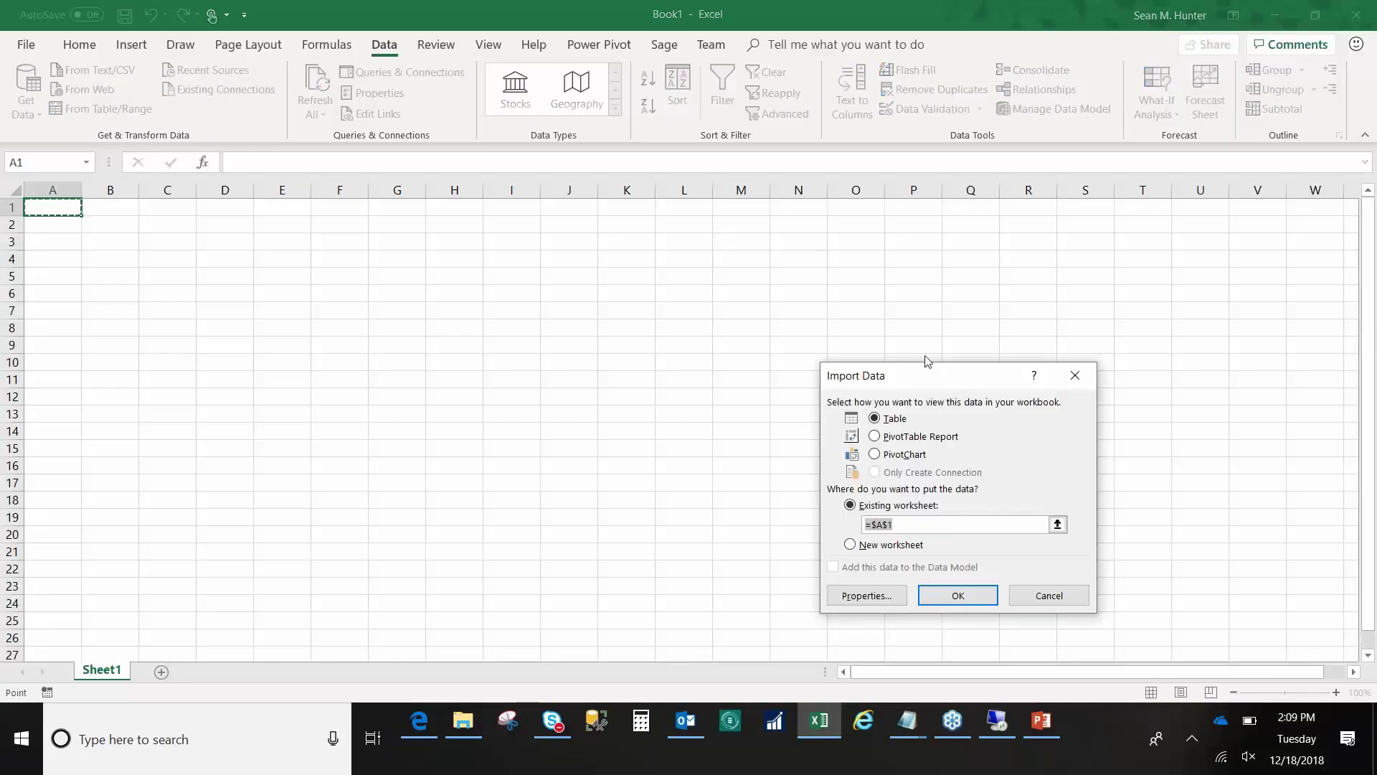
drag(960, 382, 744, 246)
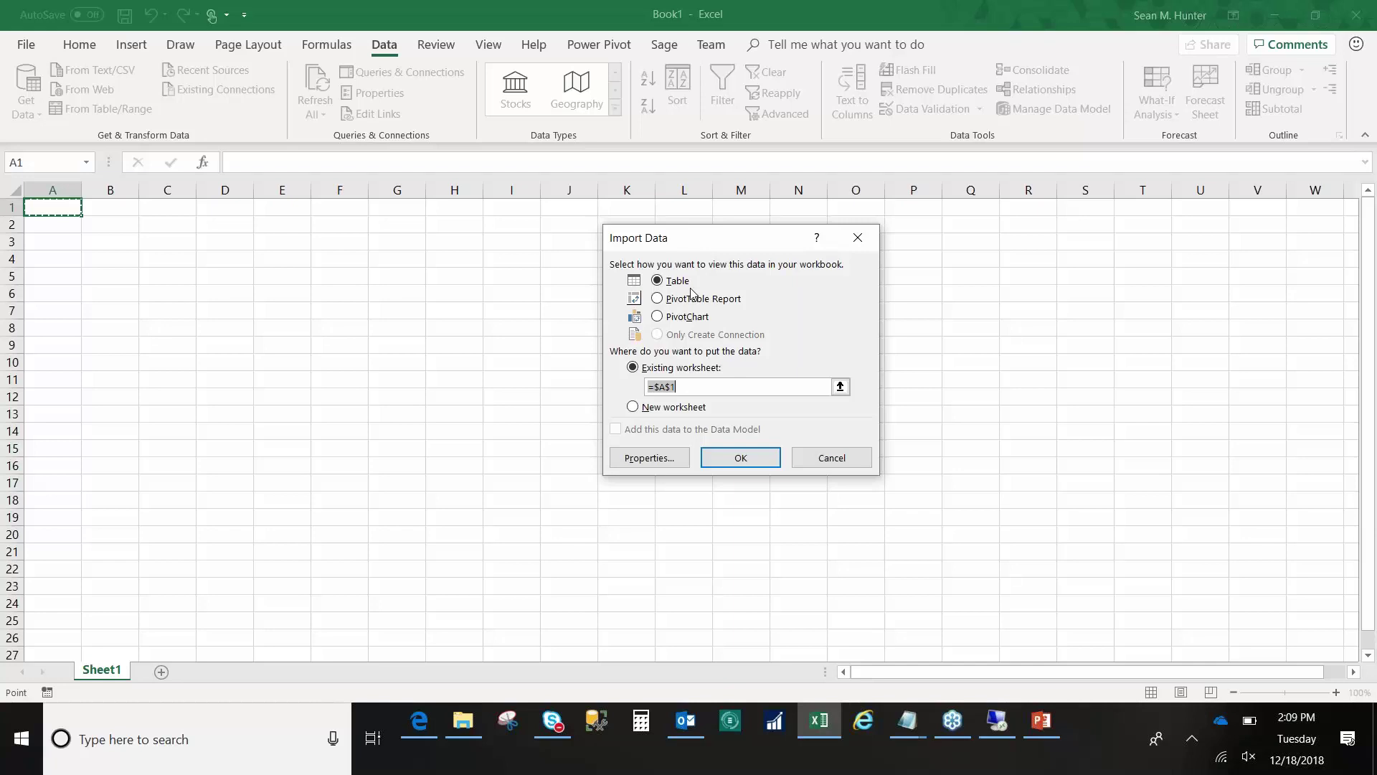
click(762, 456)
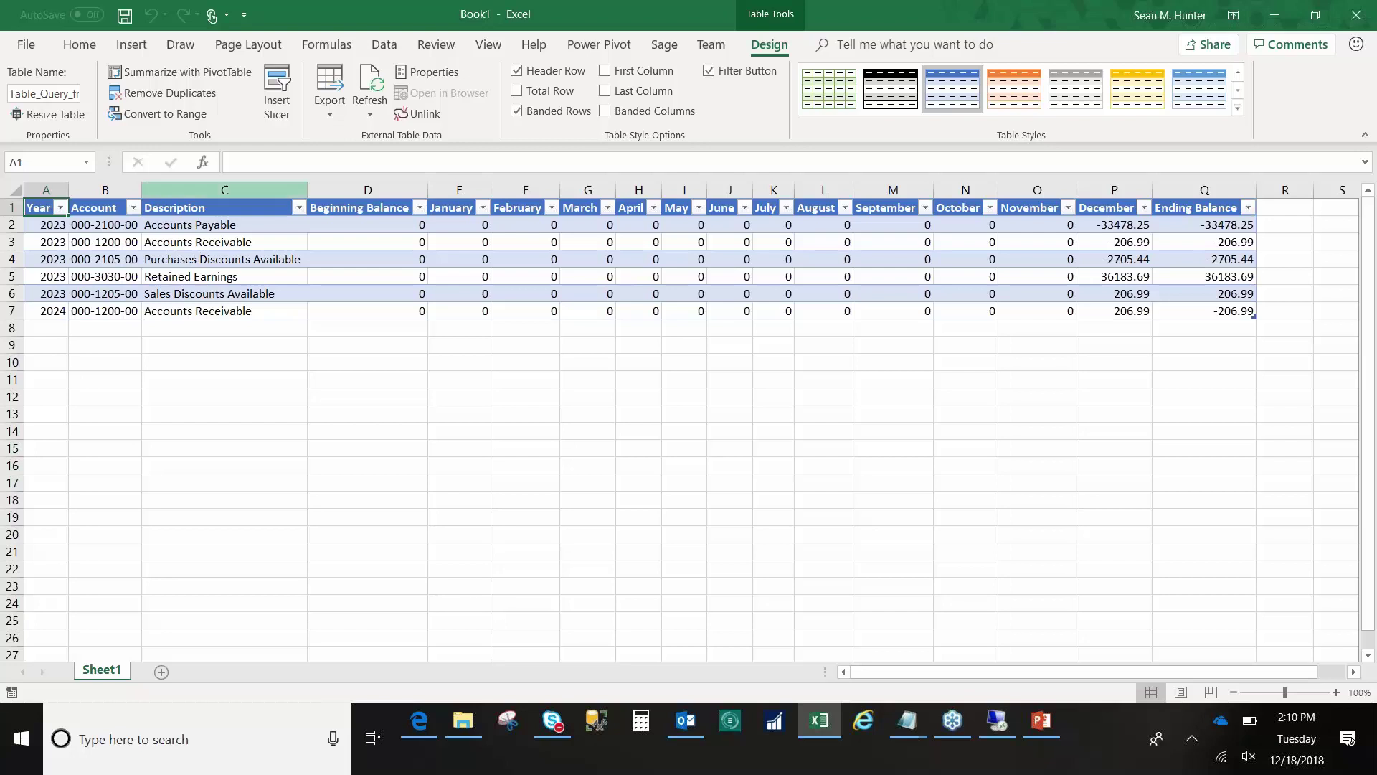
Open the connection properties of the imported table's query and show its definition
click(386, 46)
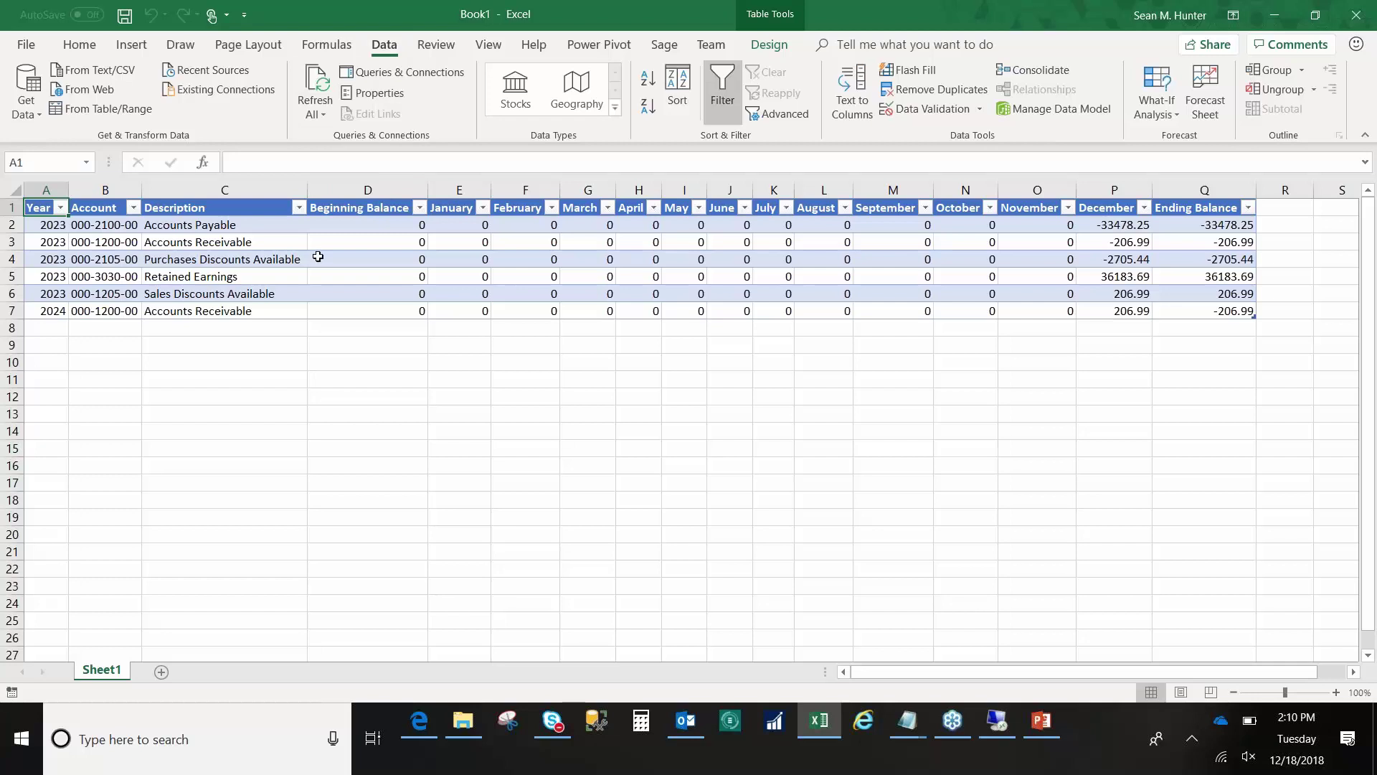
click(363, 364)
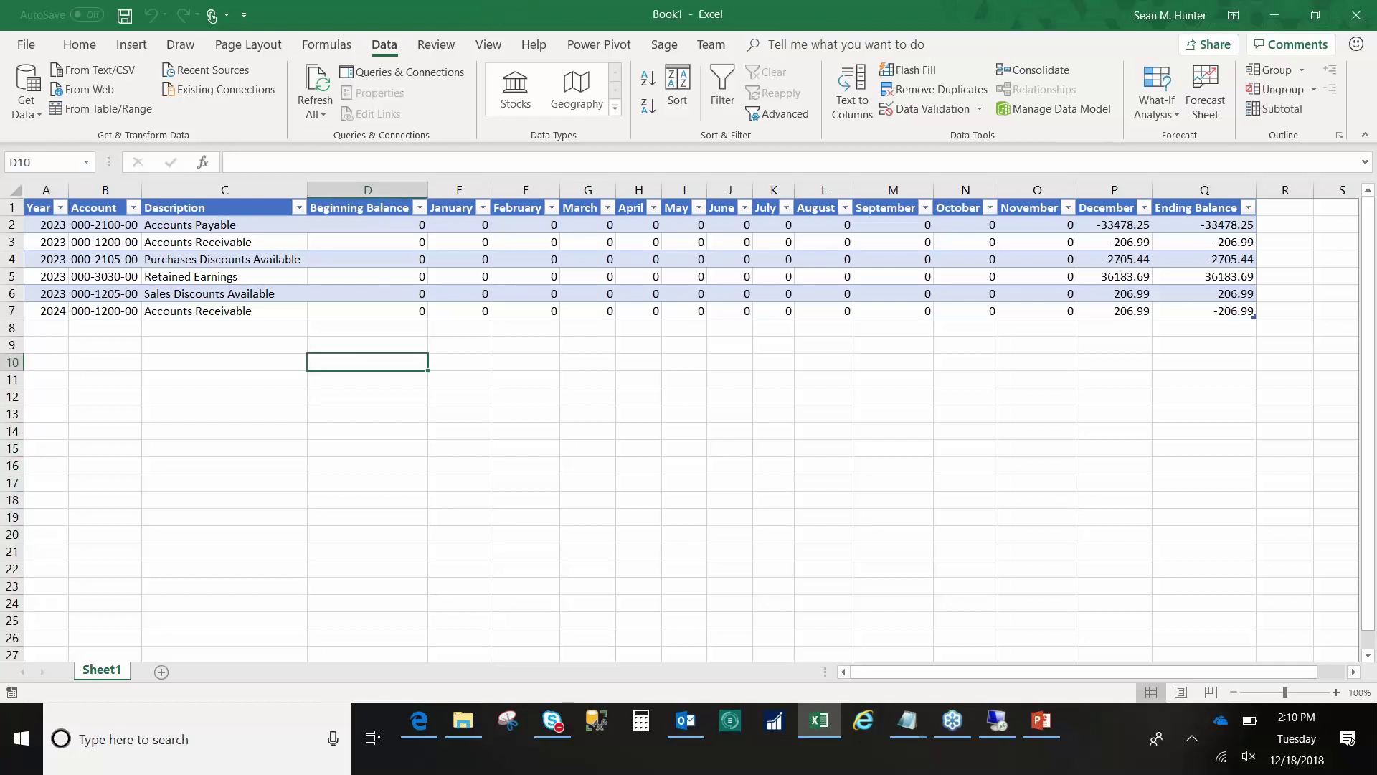
click(592, 277)
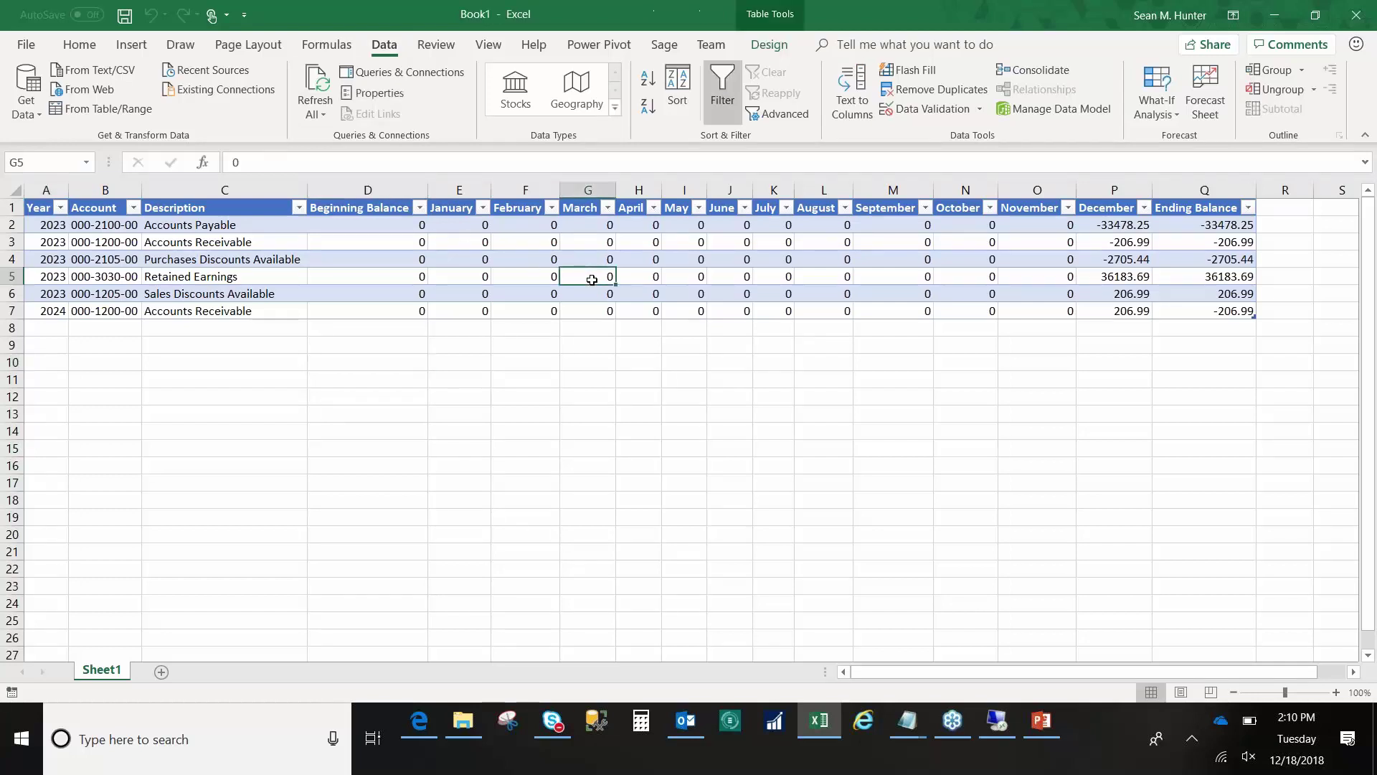
click(403, 364)
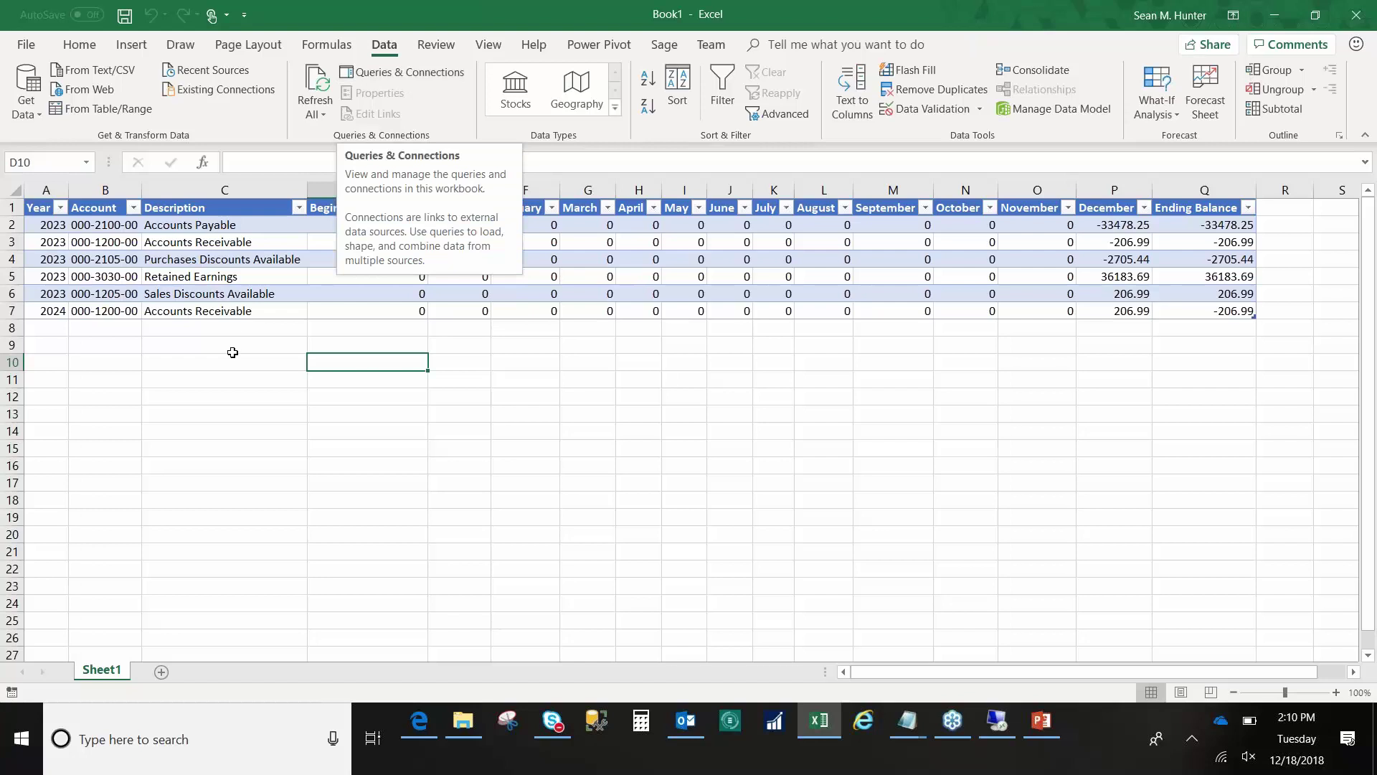
click(302, 278)
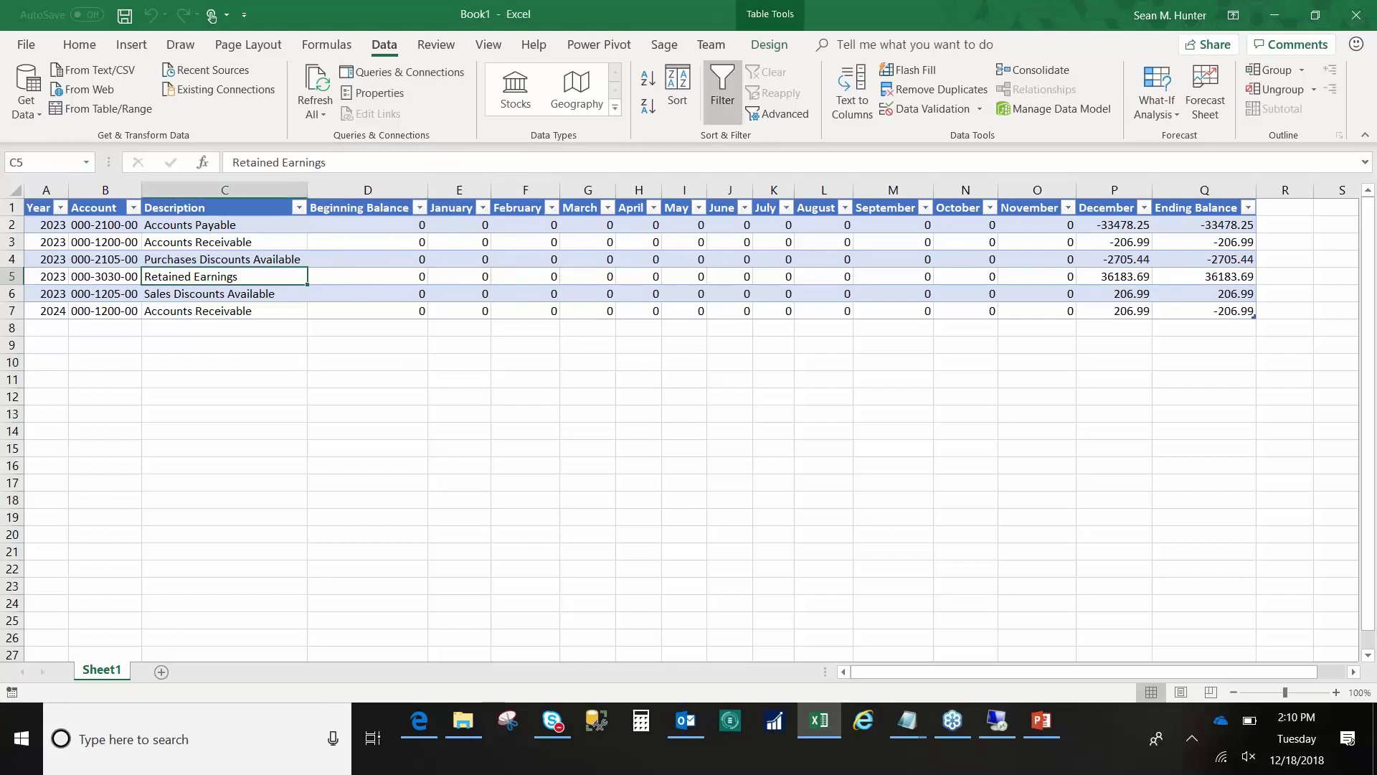
click(373, 93)
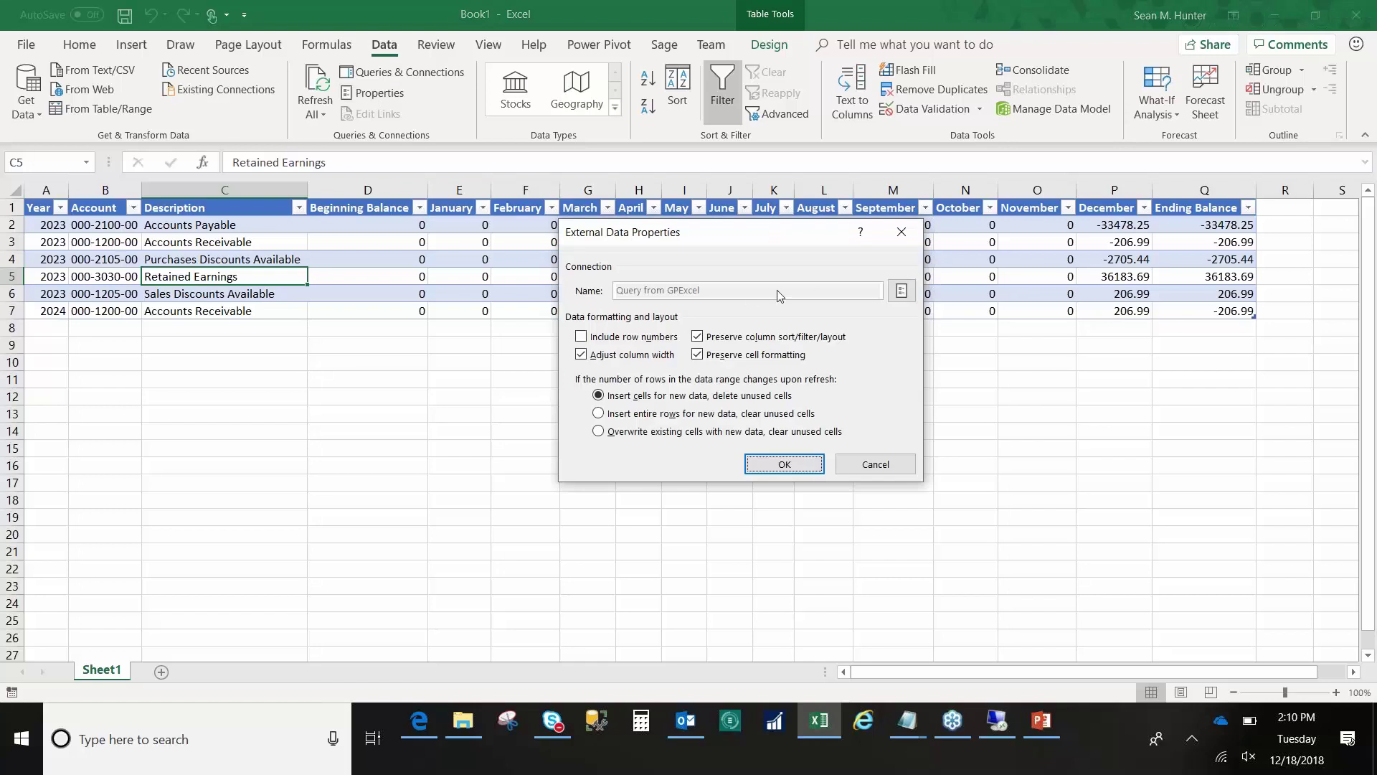
click(901, 290)
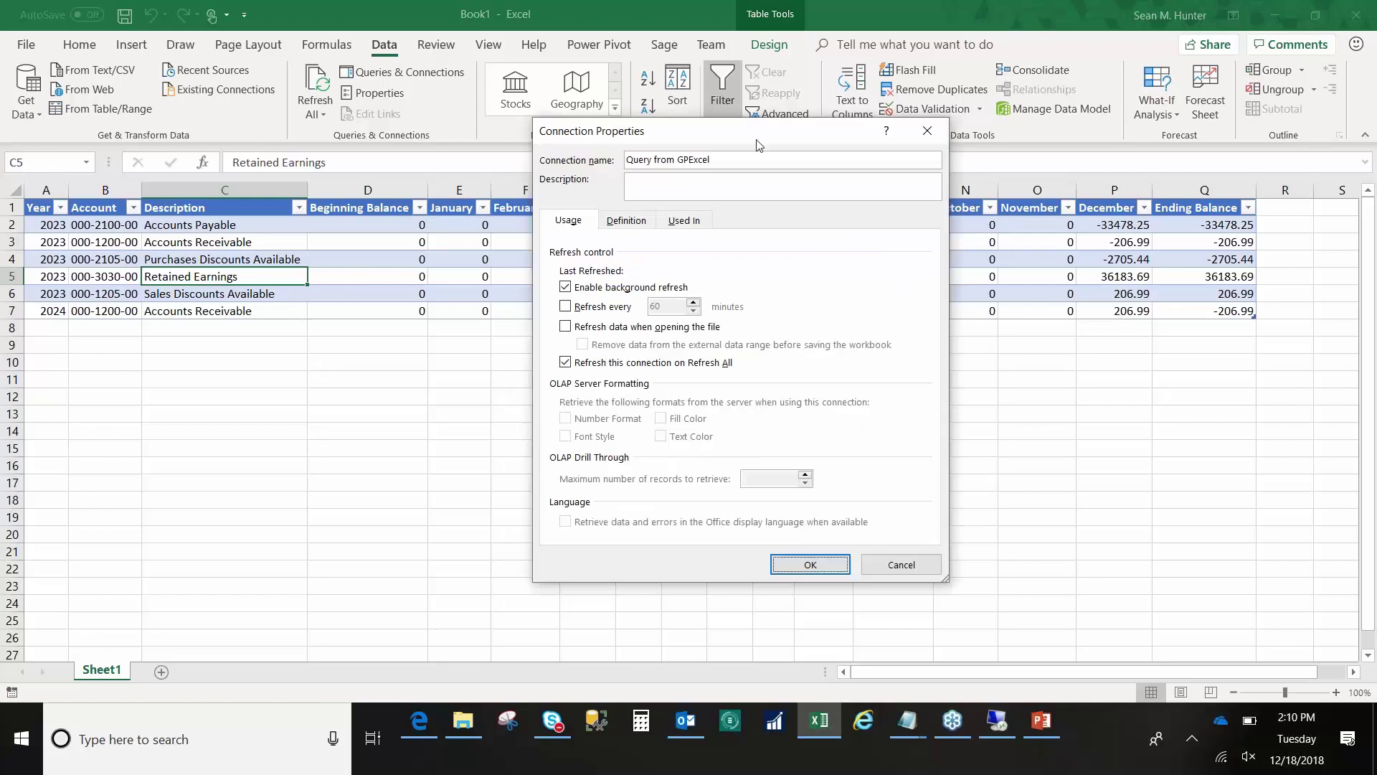
drag(755, 144, 528, 94)
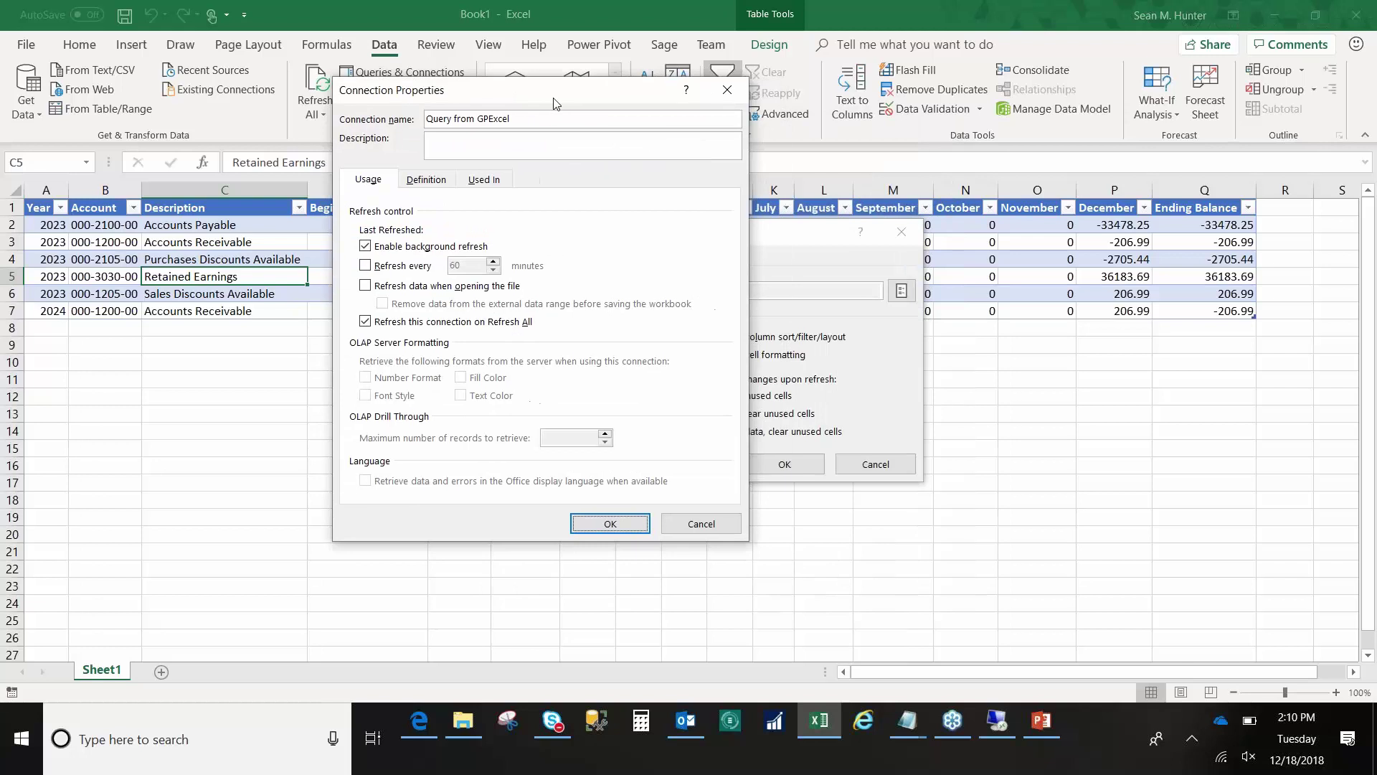
click(425, 179)
Examine the connection's SQL command text from the select columns down to the group by line
click(722, 428)
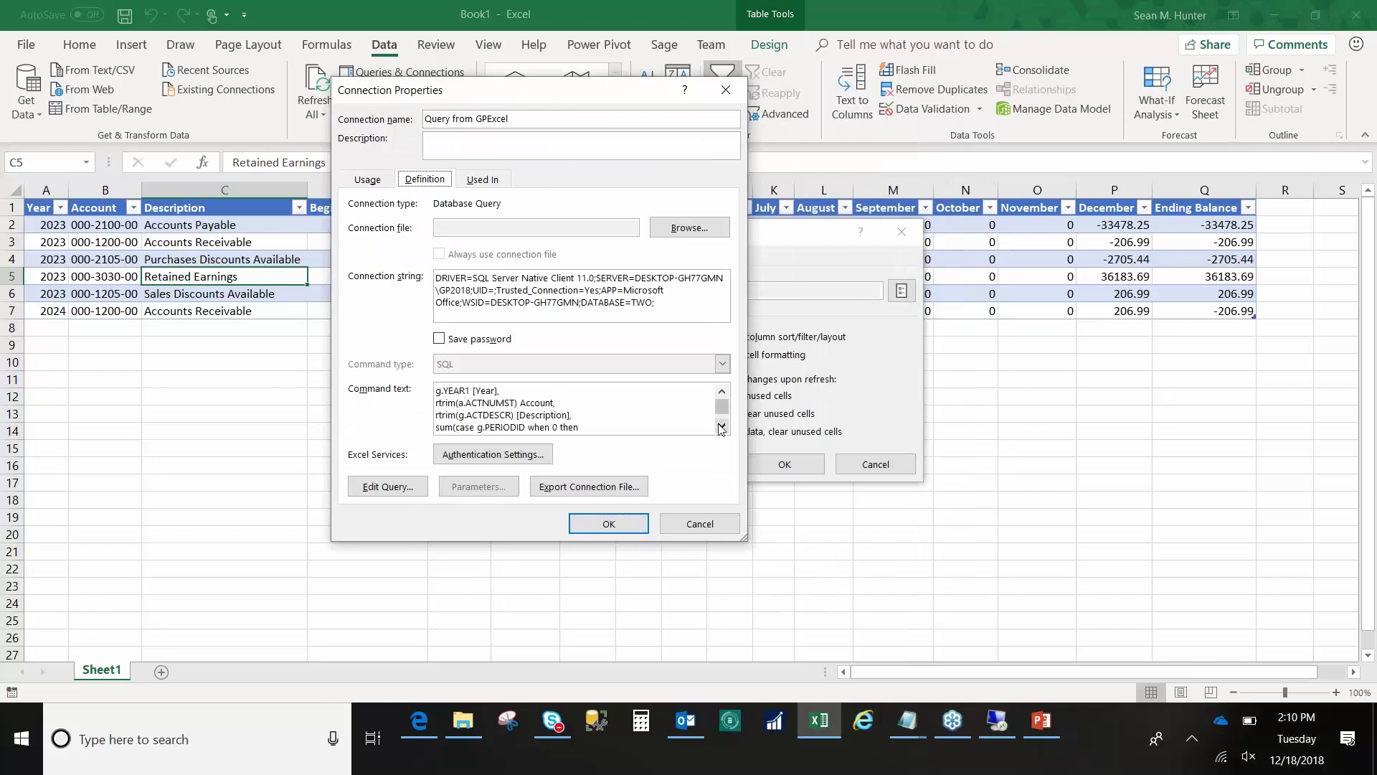
click(721, 428)
click(722, 427)
click(721, 428)
click(721, 427)
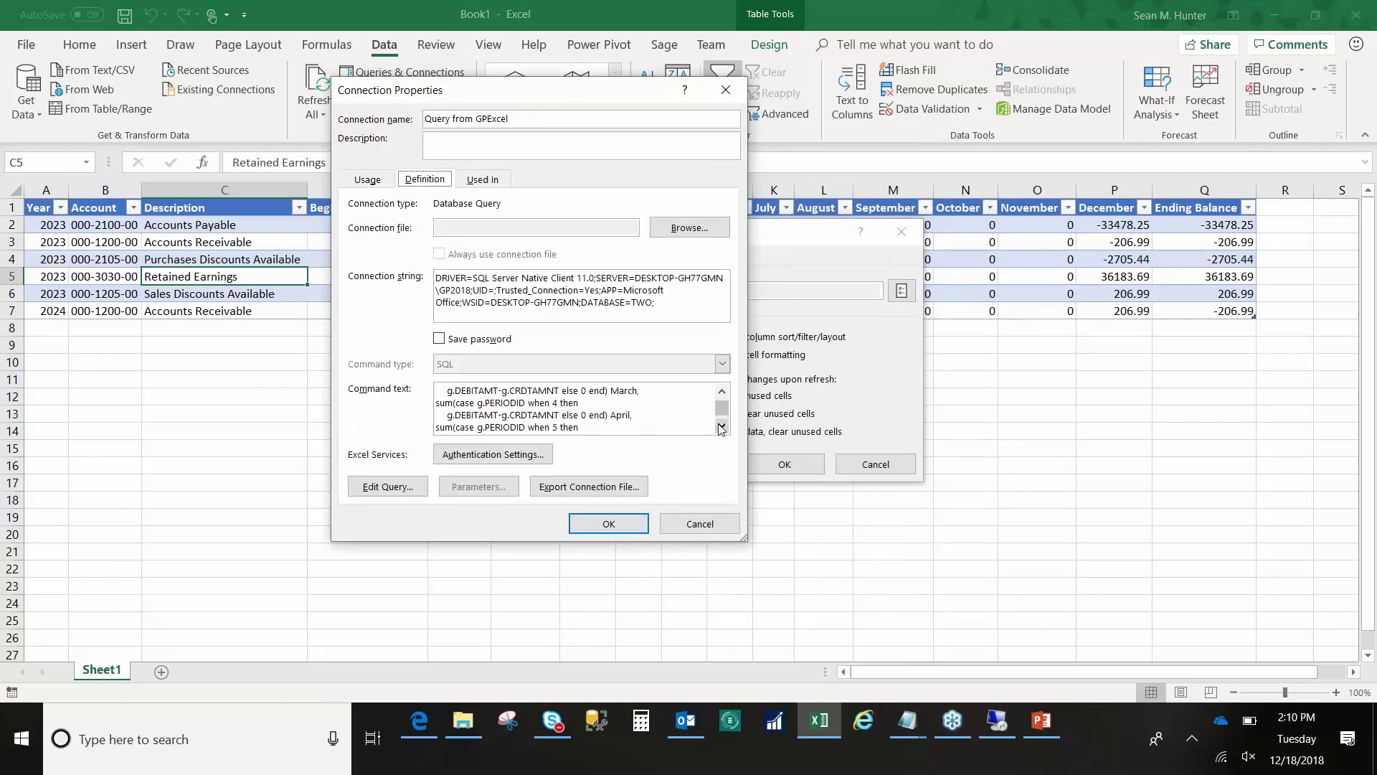
click(721, 427)
click(722, 428)
click(721, 427)
click(721, 427)
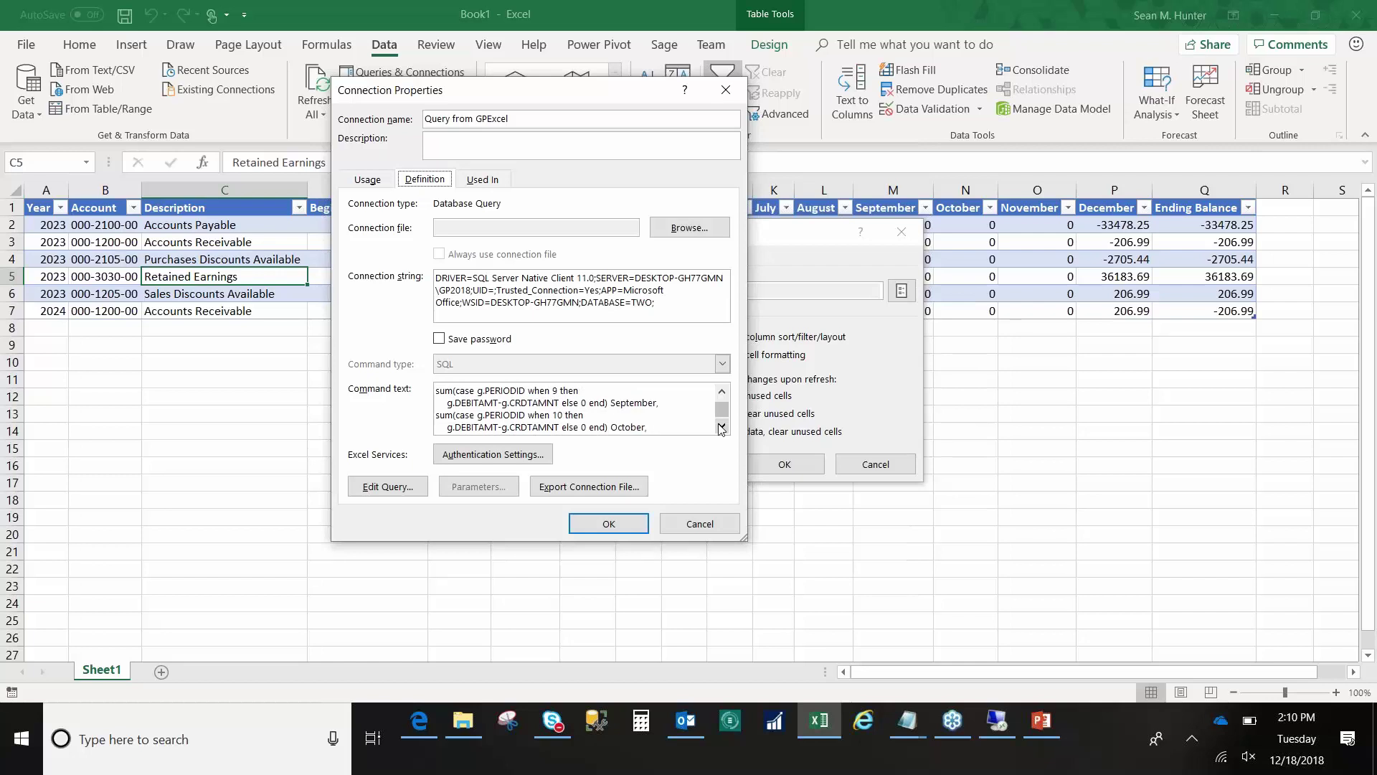
click(721, 427)
click(722, 427)
click(721, 427)
click(722, 427)
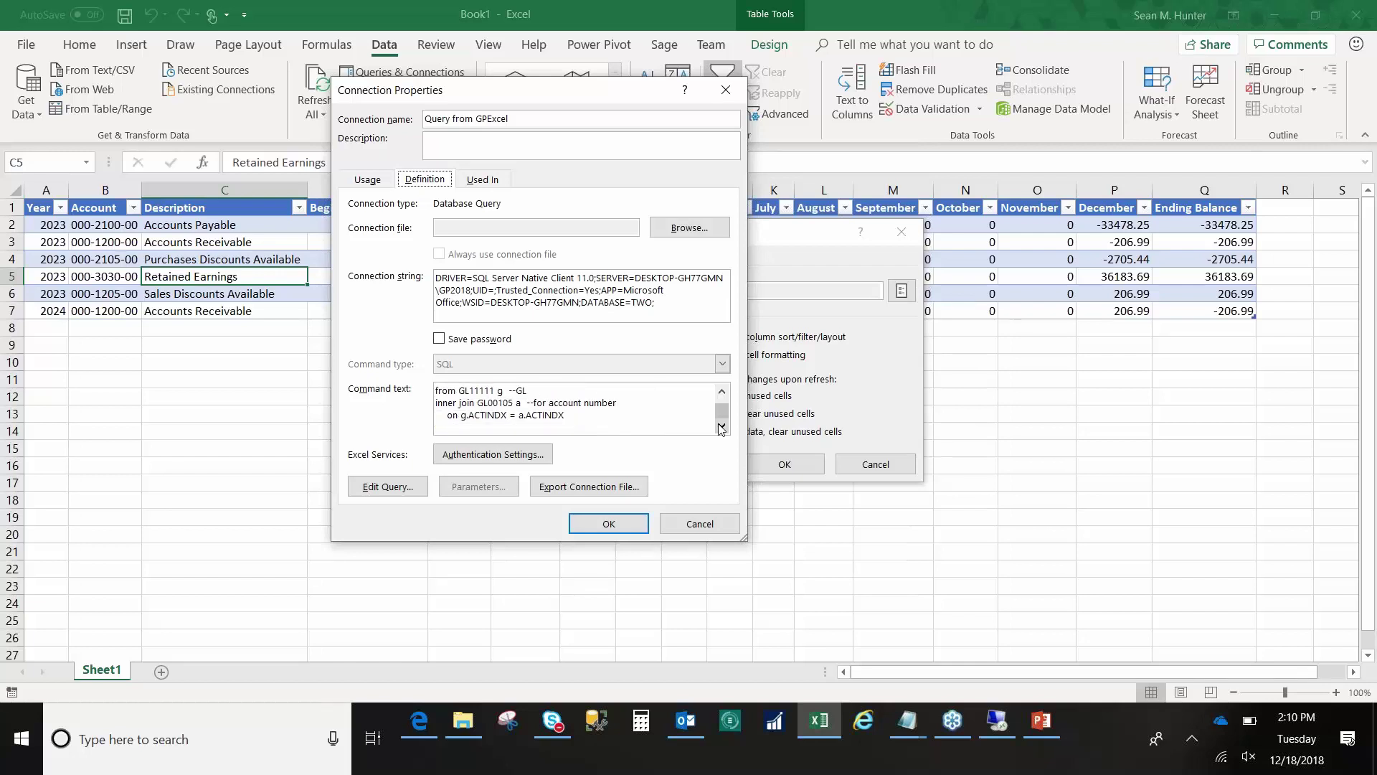
click(722, 428)
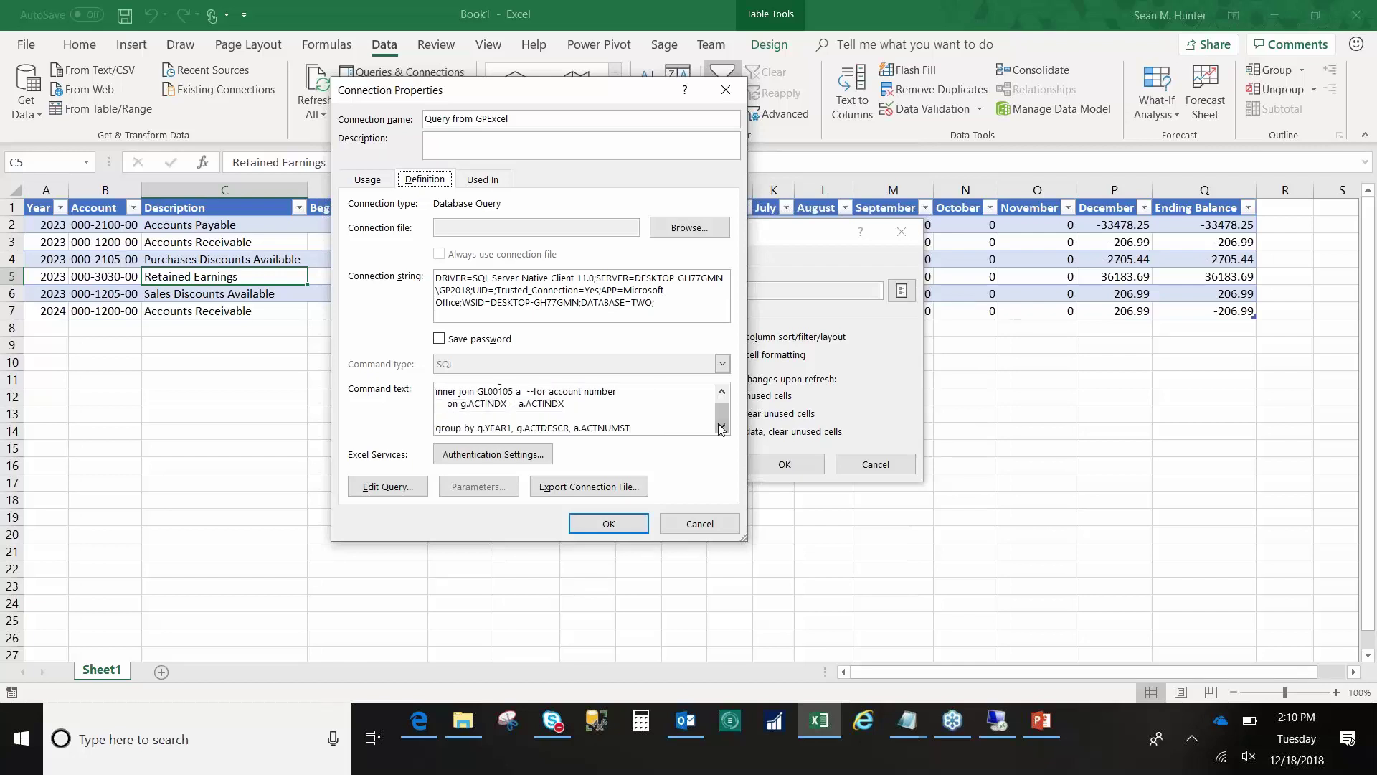
click(468, 418)
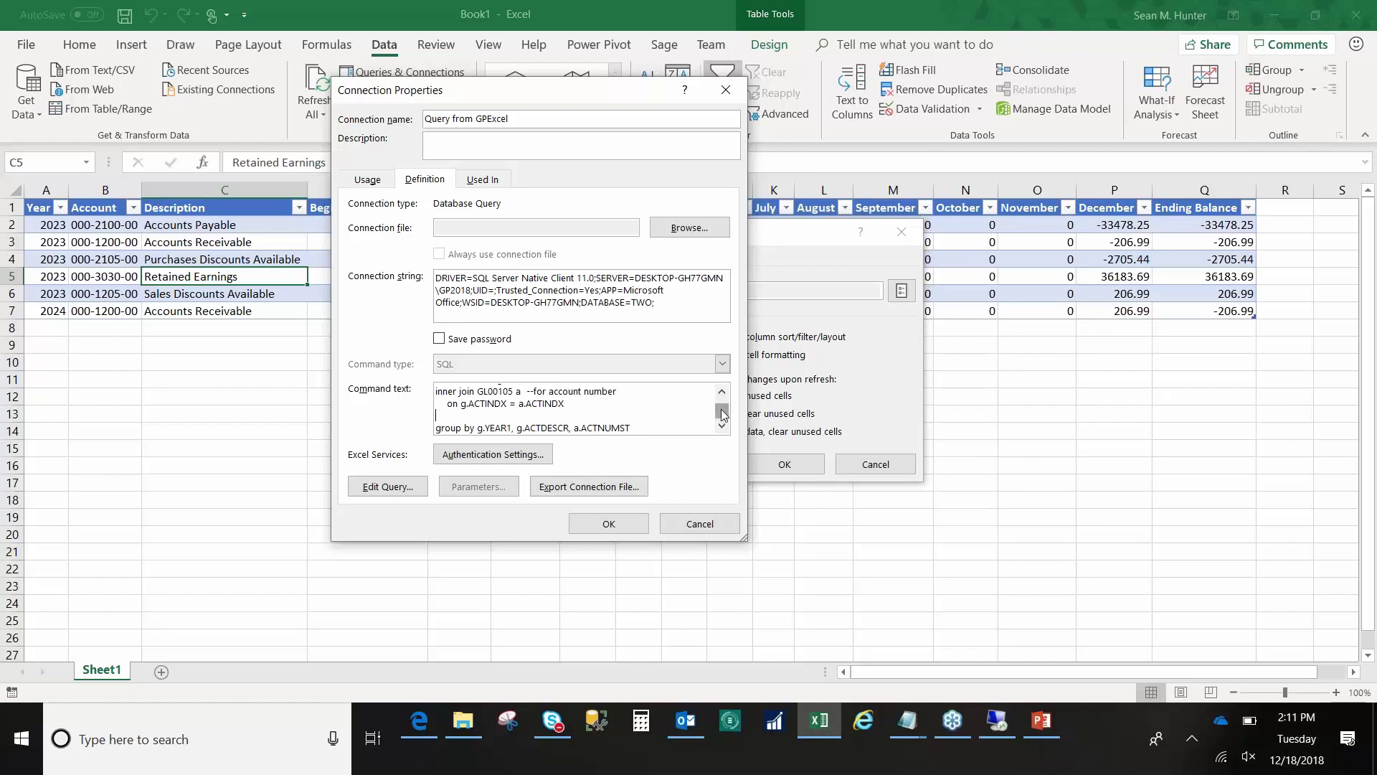
drag(723, 415, 722, 391)
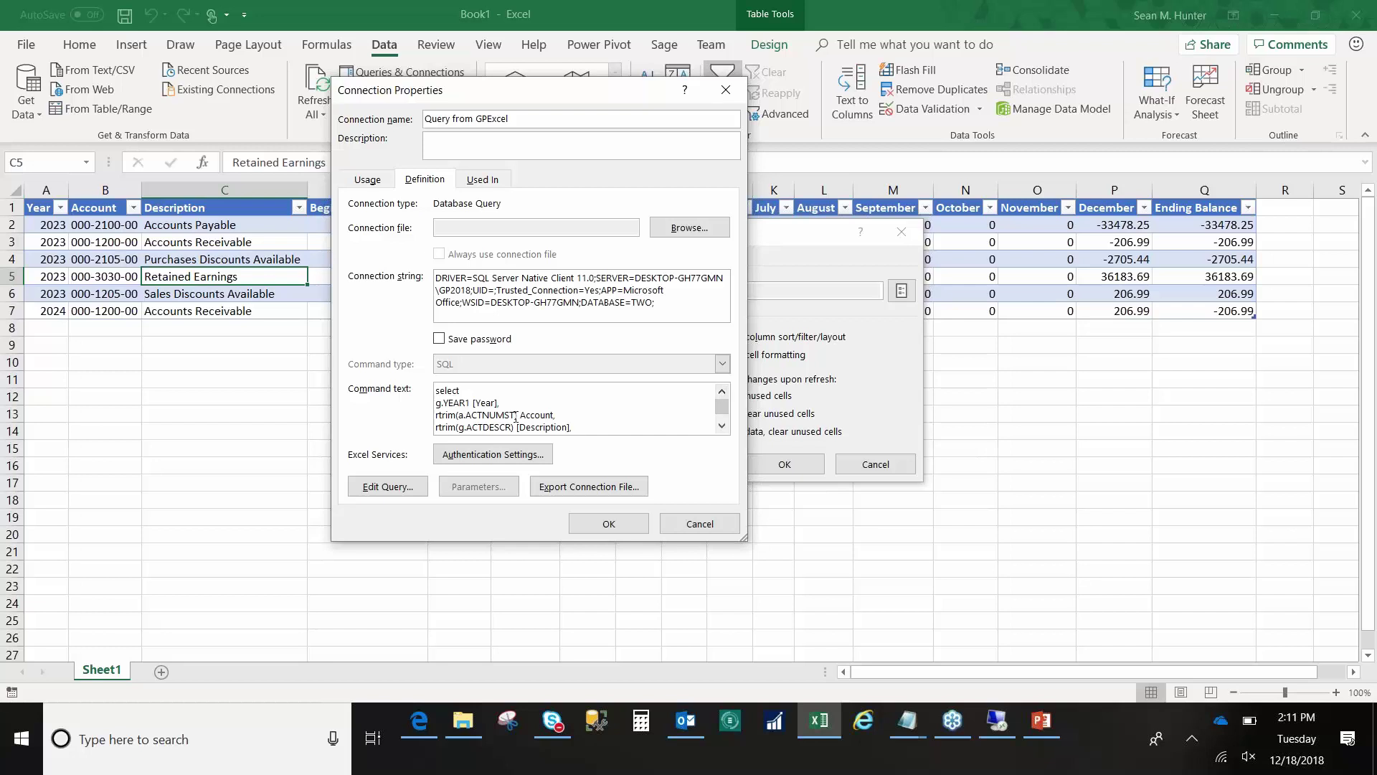
drag(518, 415, 435, 415)
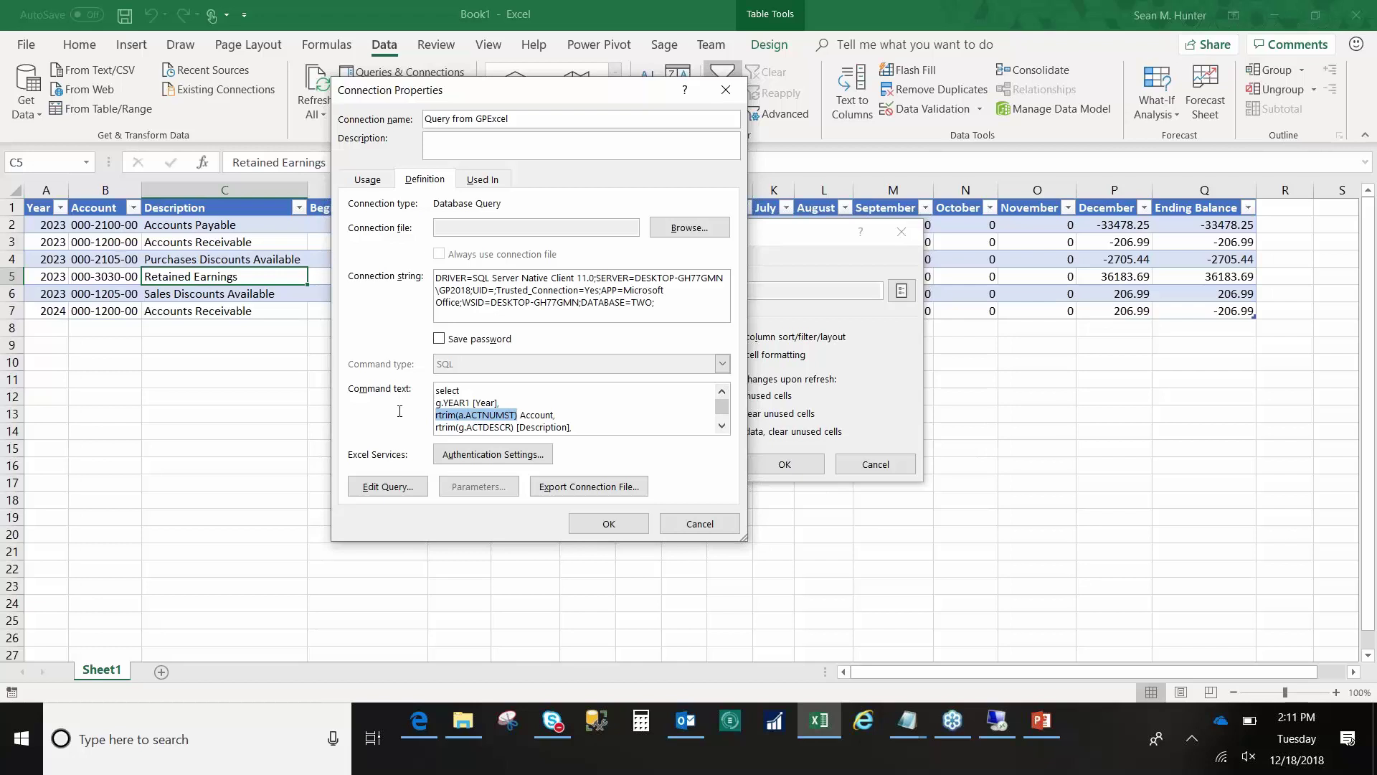
click(722, 426)
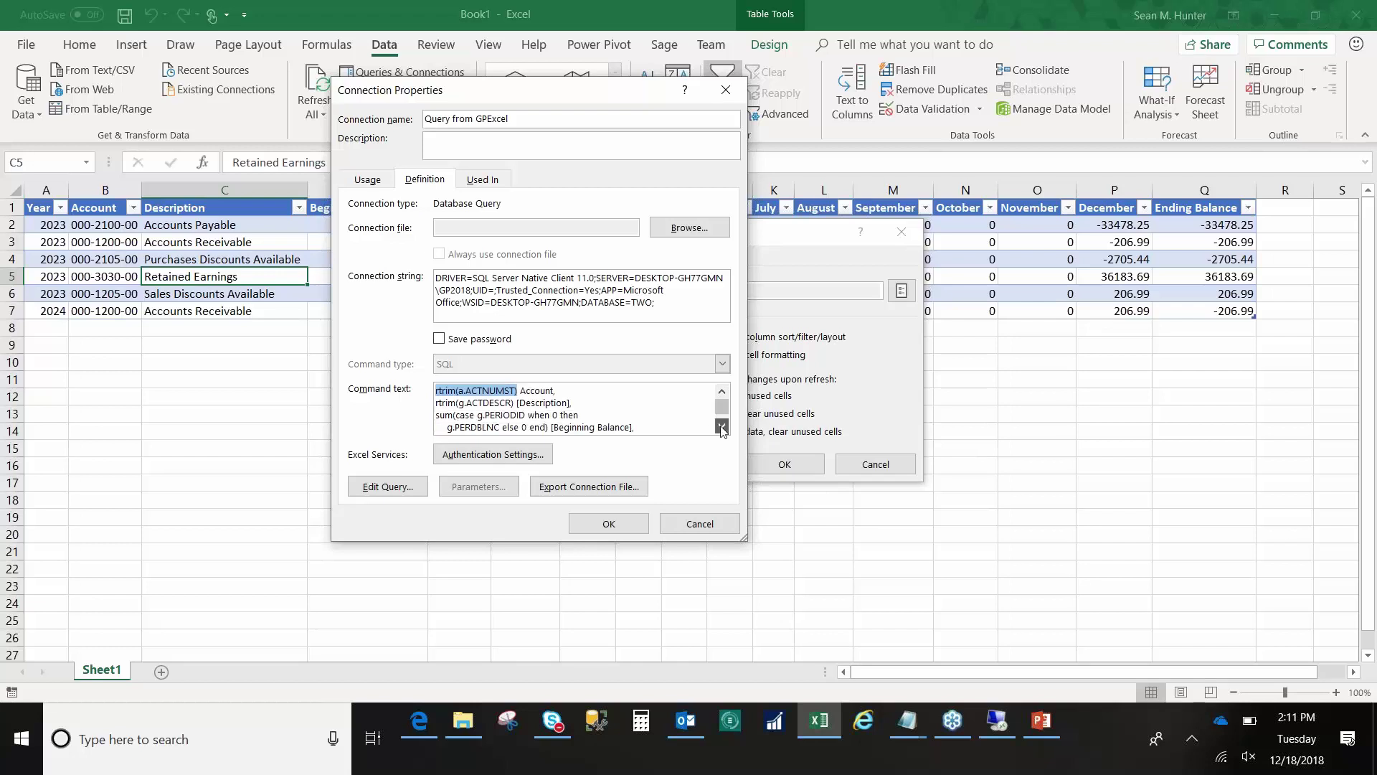
click(722, 426)
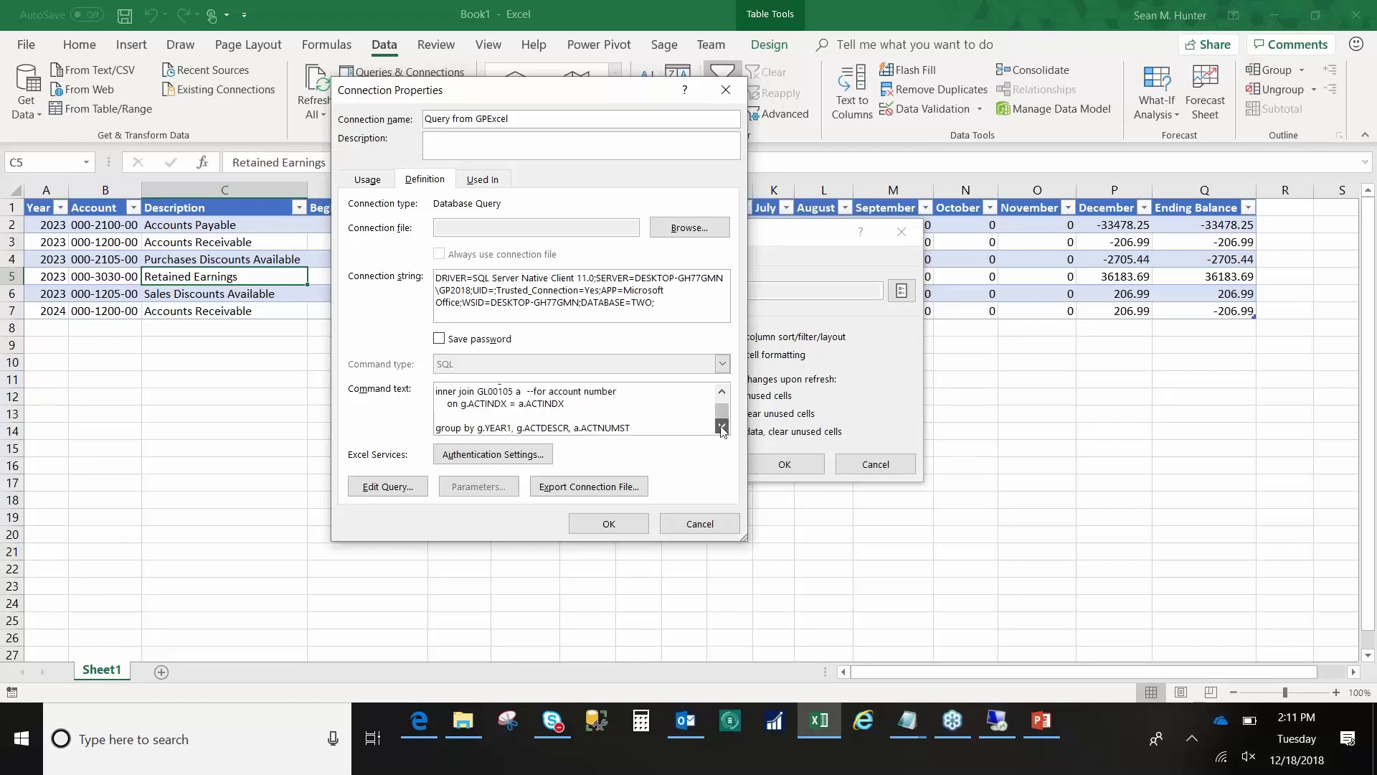
click(507, 418)
text(where g.ACCTTYPE = 1 and g.YEAR1 = @year)
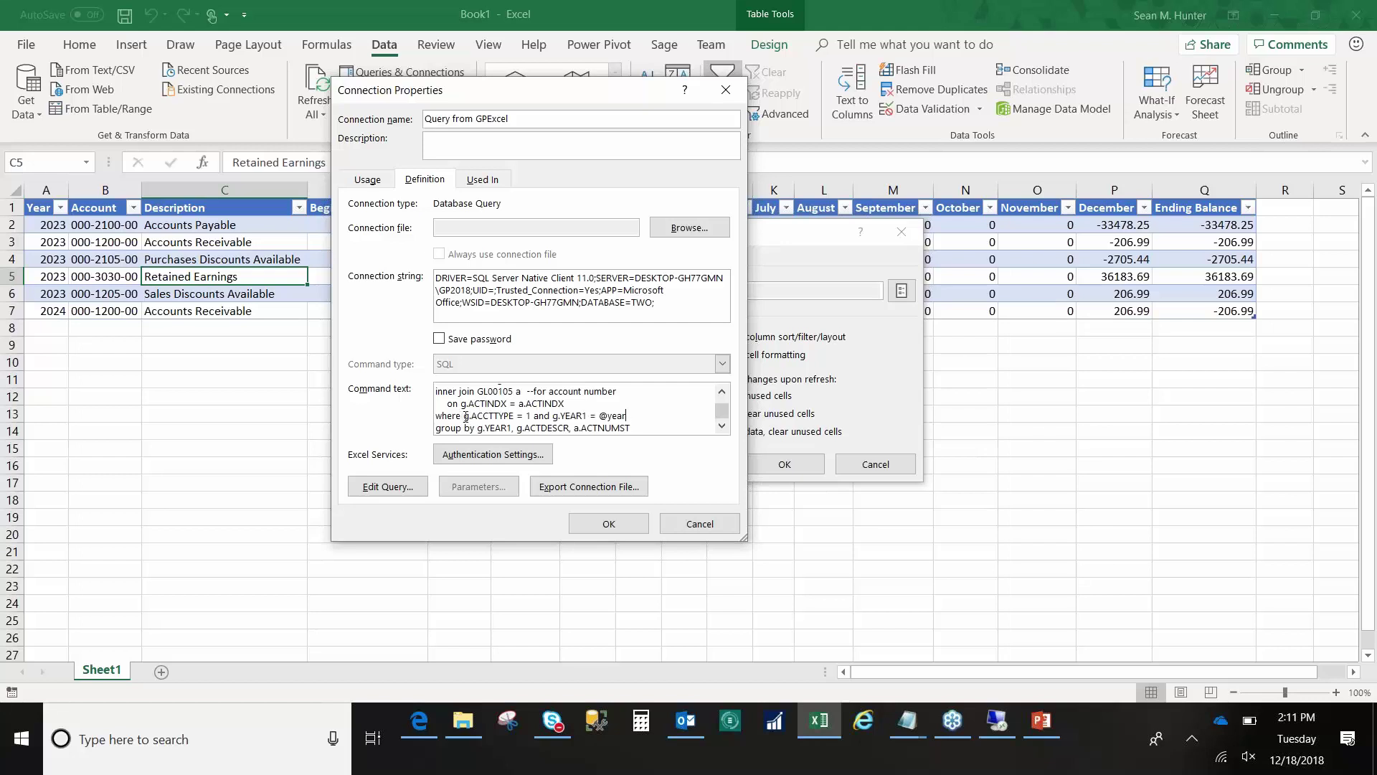
Examine the where clause and the selected year, account and monthly amount columns in the connection's SQL command text
drag(463, 416, 531, 416)
click(560, 416)
scroll(723, 412, up, 5)
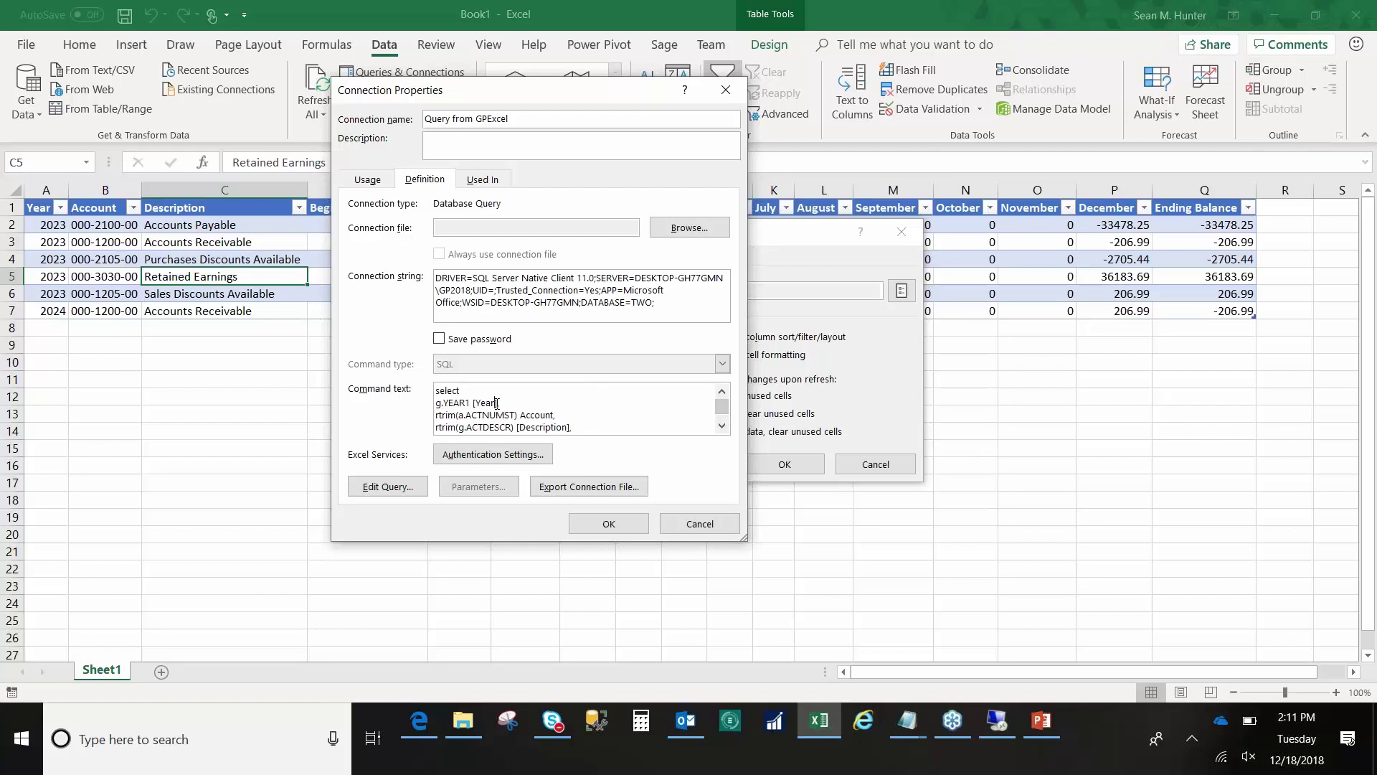
drag(496, 403, 469, 403)
click(473, 403)
click(563, 415)
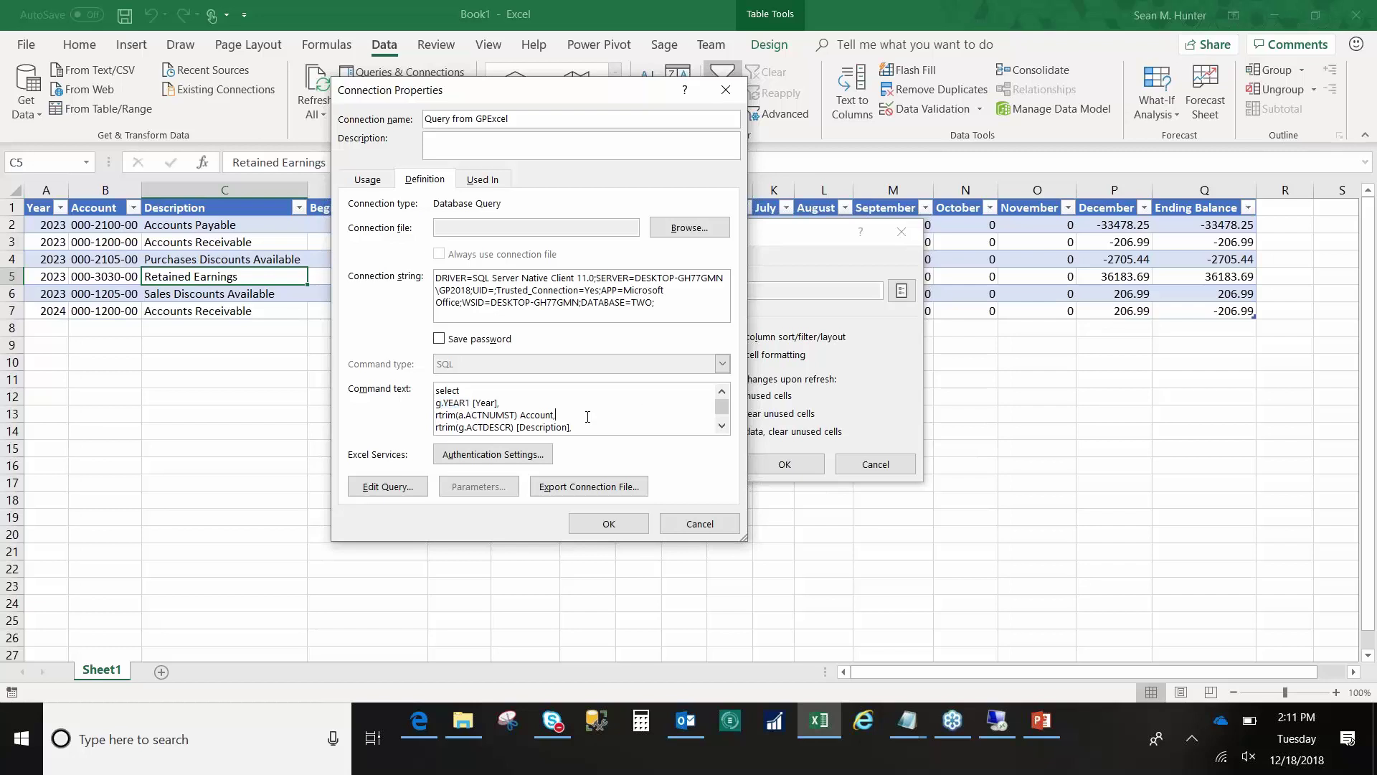
click(722, 427)
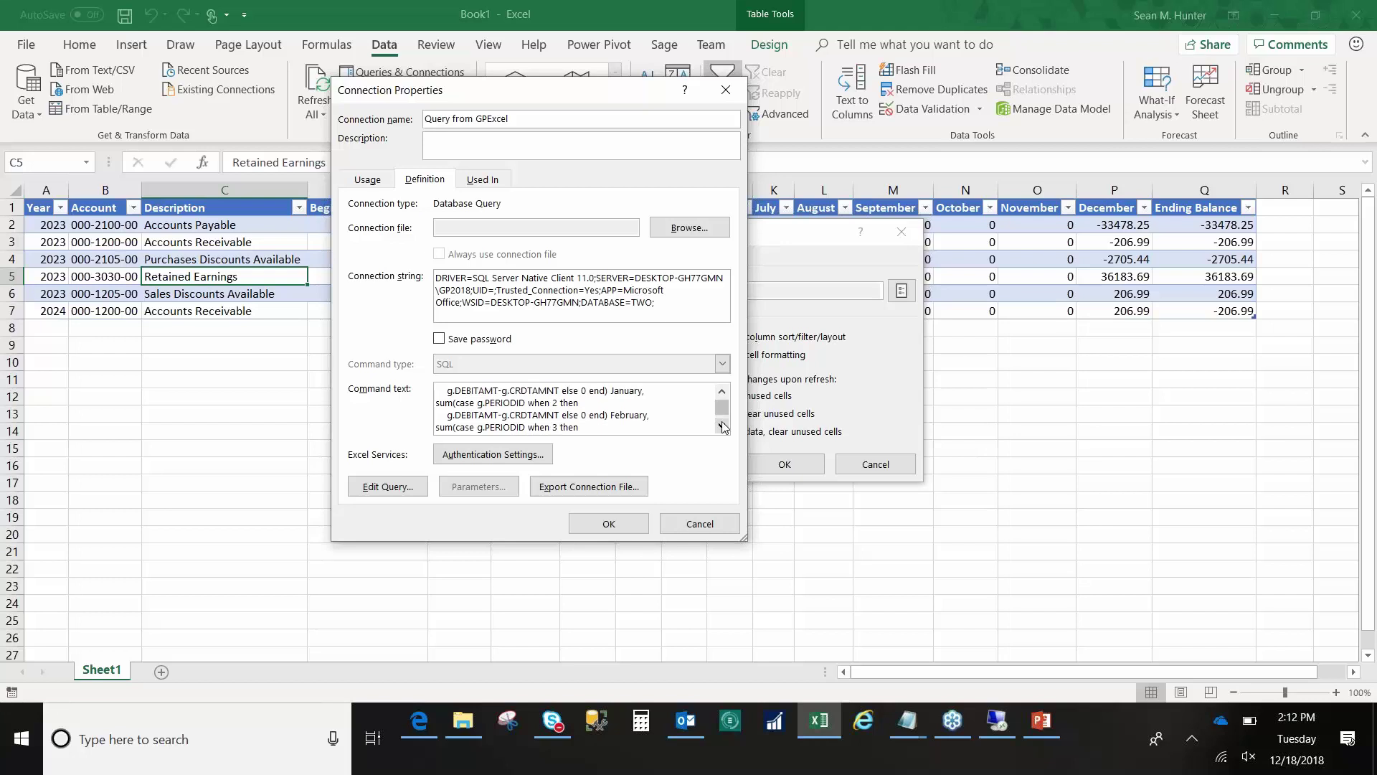
click(722, 427)
click(722, 427)
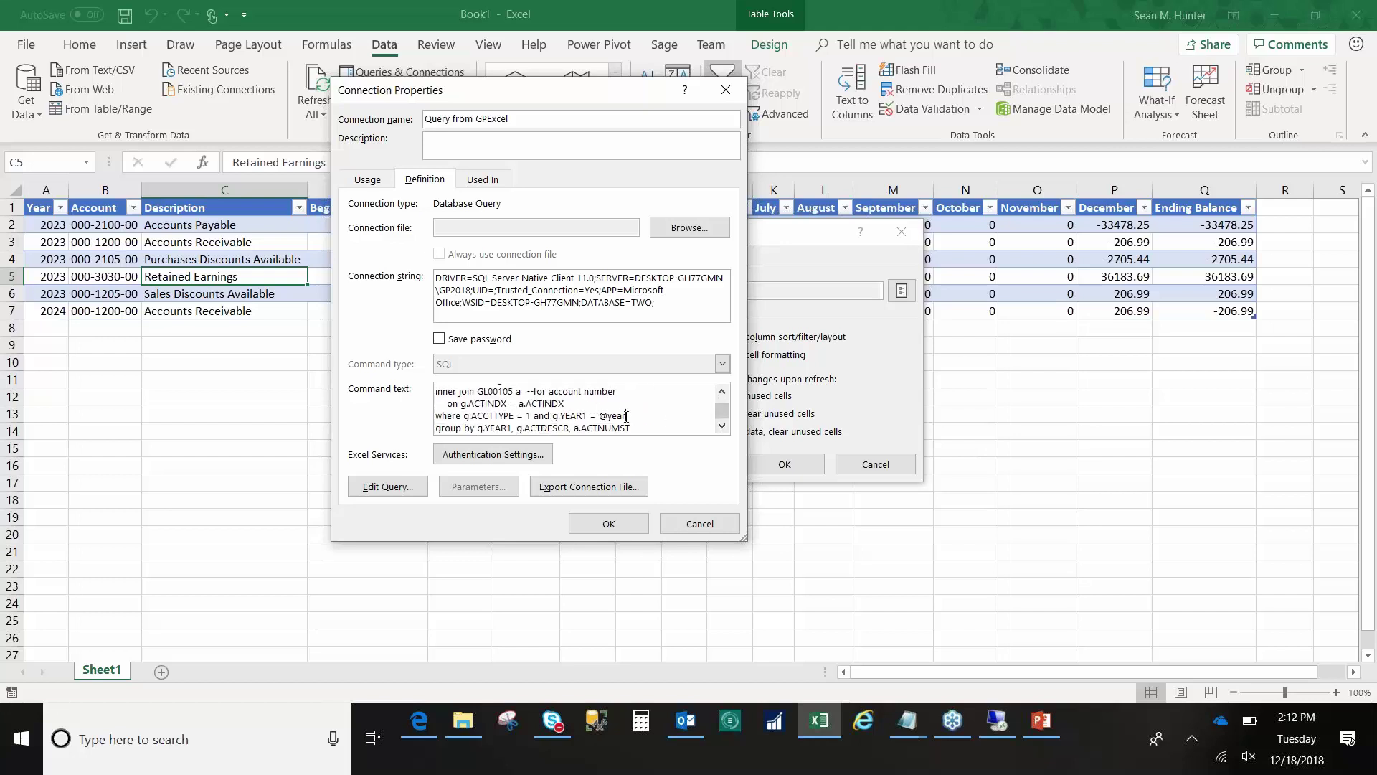
drag(626, 416, 601, 416)
text(?)
click(609, 524)
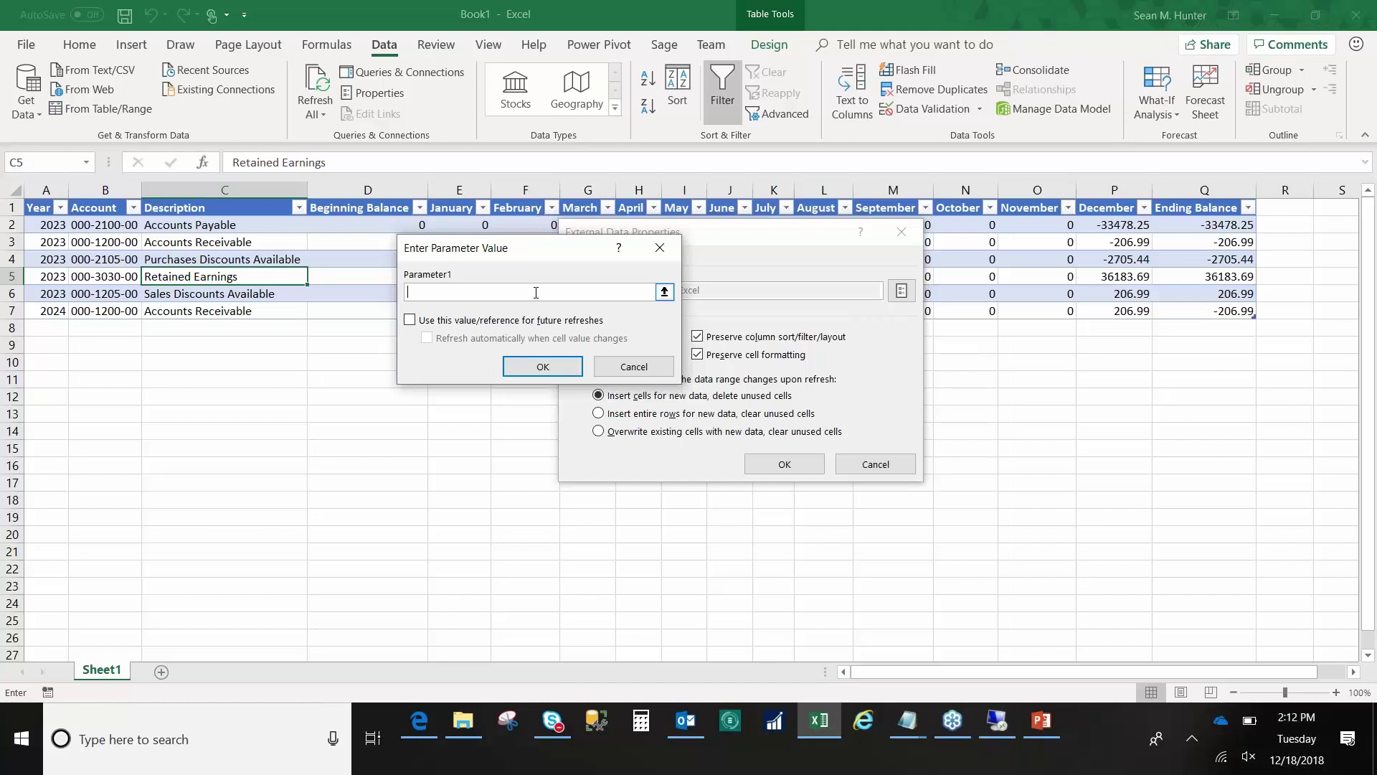
Supply 2027 as the value of Parameter1 and apply the external data properties
text(2027)
click(559, 369)
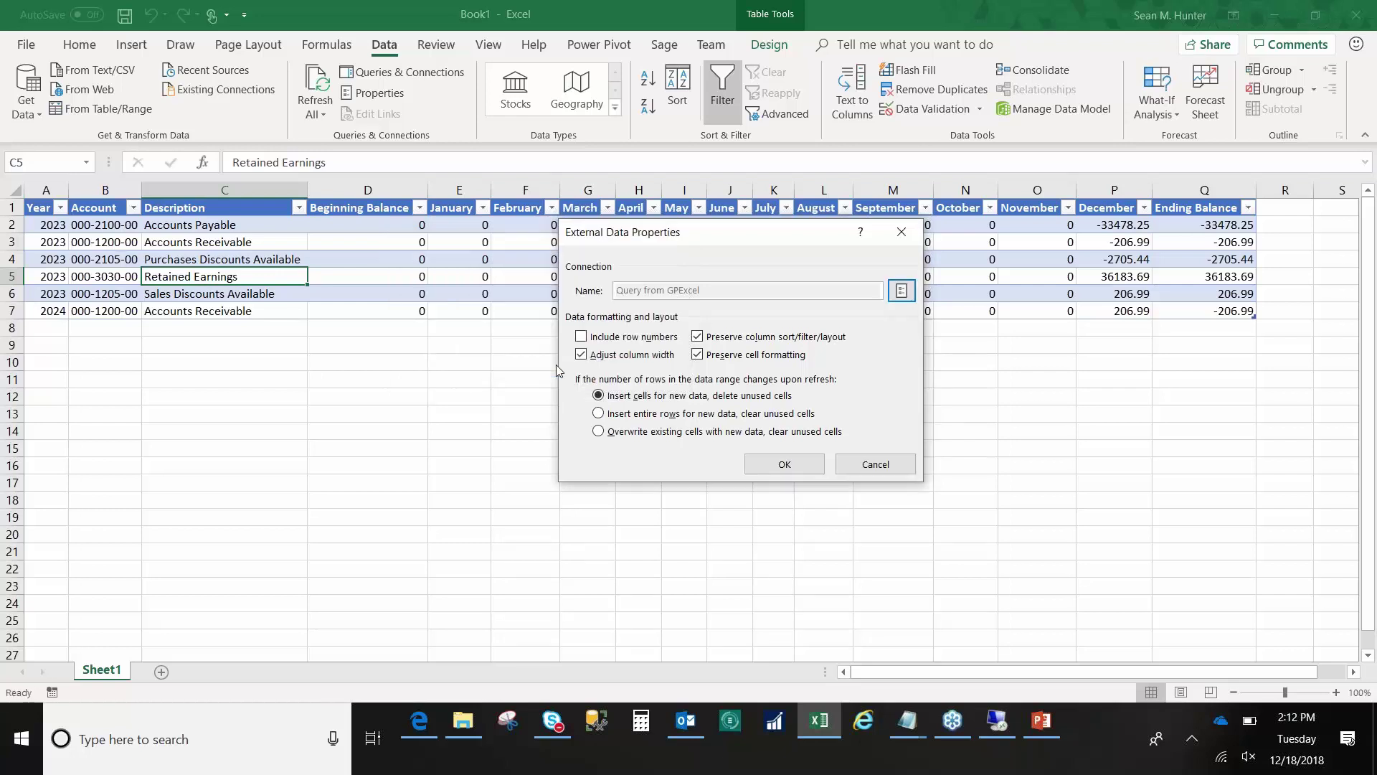
click(803, 466)
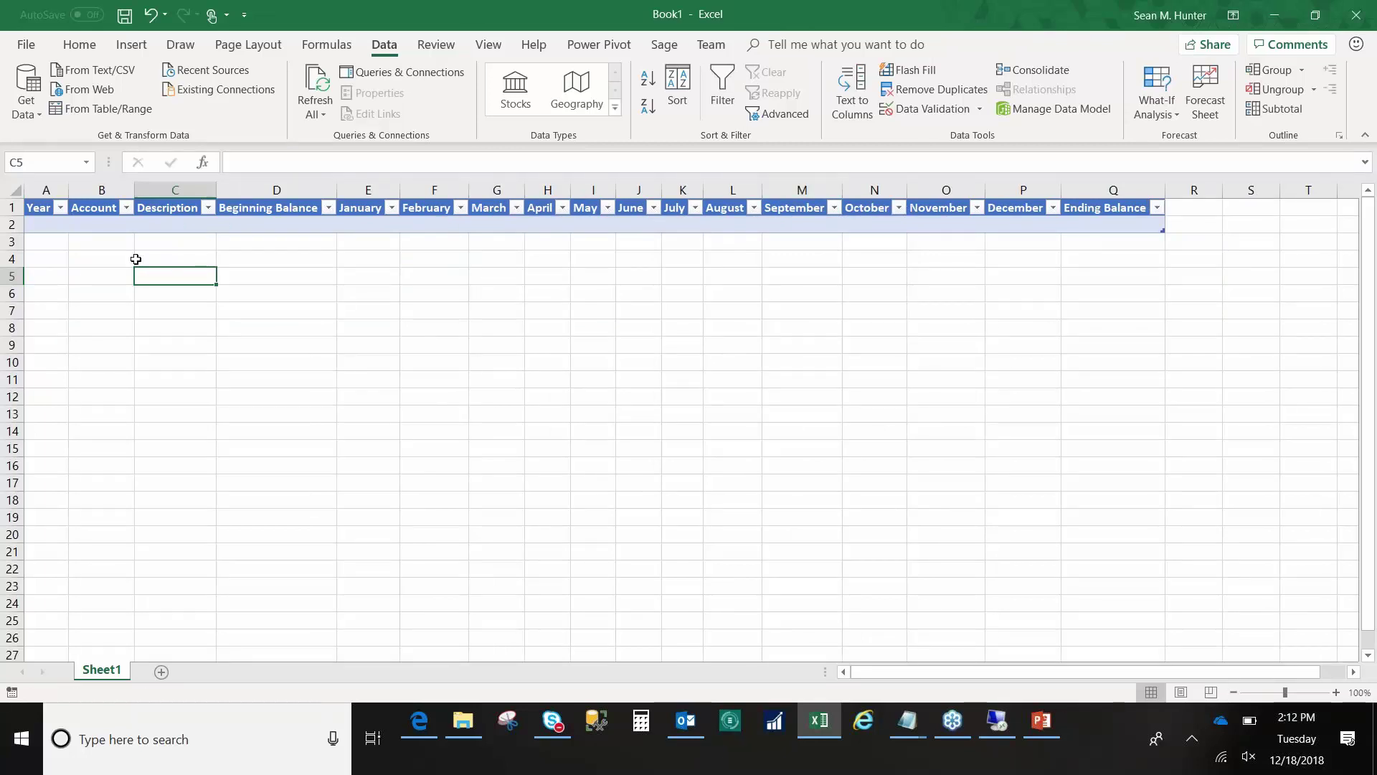
Insert a blank worksheet row above the table's header row
key(Up)
key(Up)
key(Up)
key(Up)
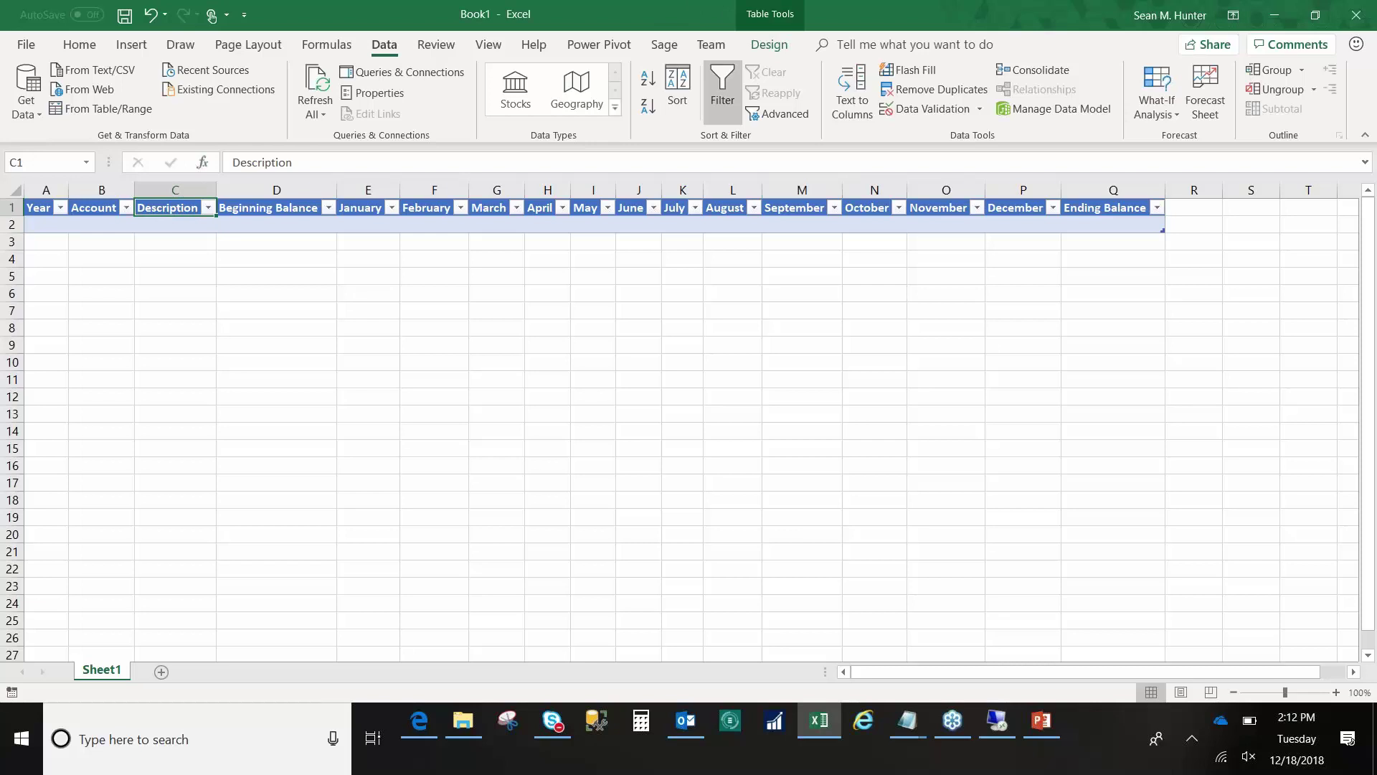
click(47, 224)
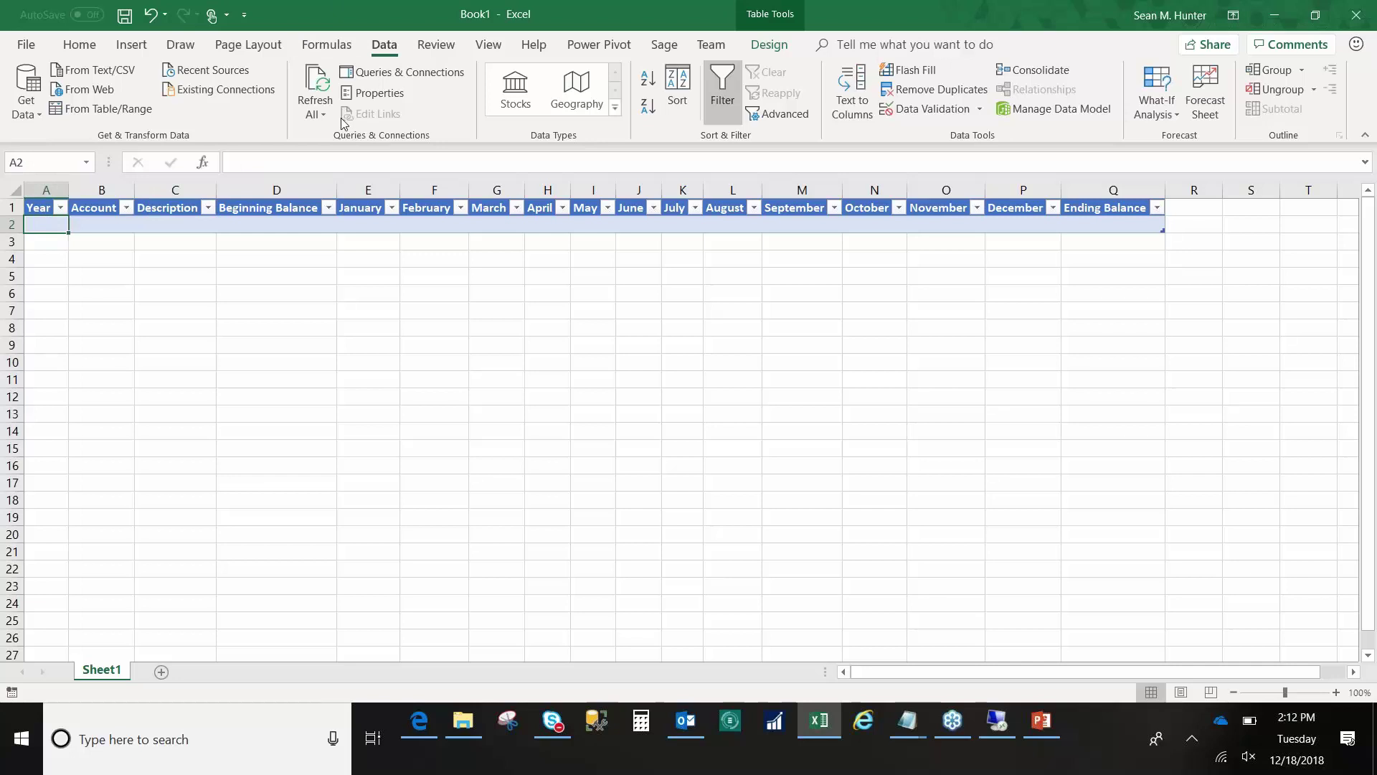
click(21, 208)
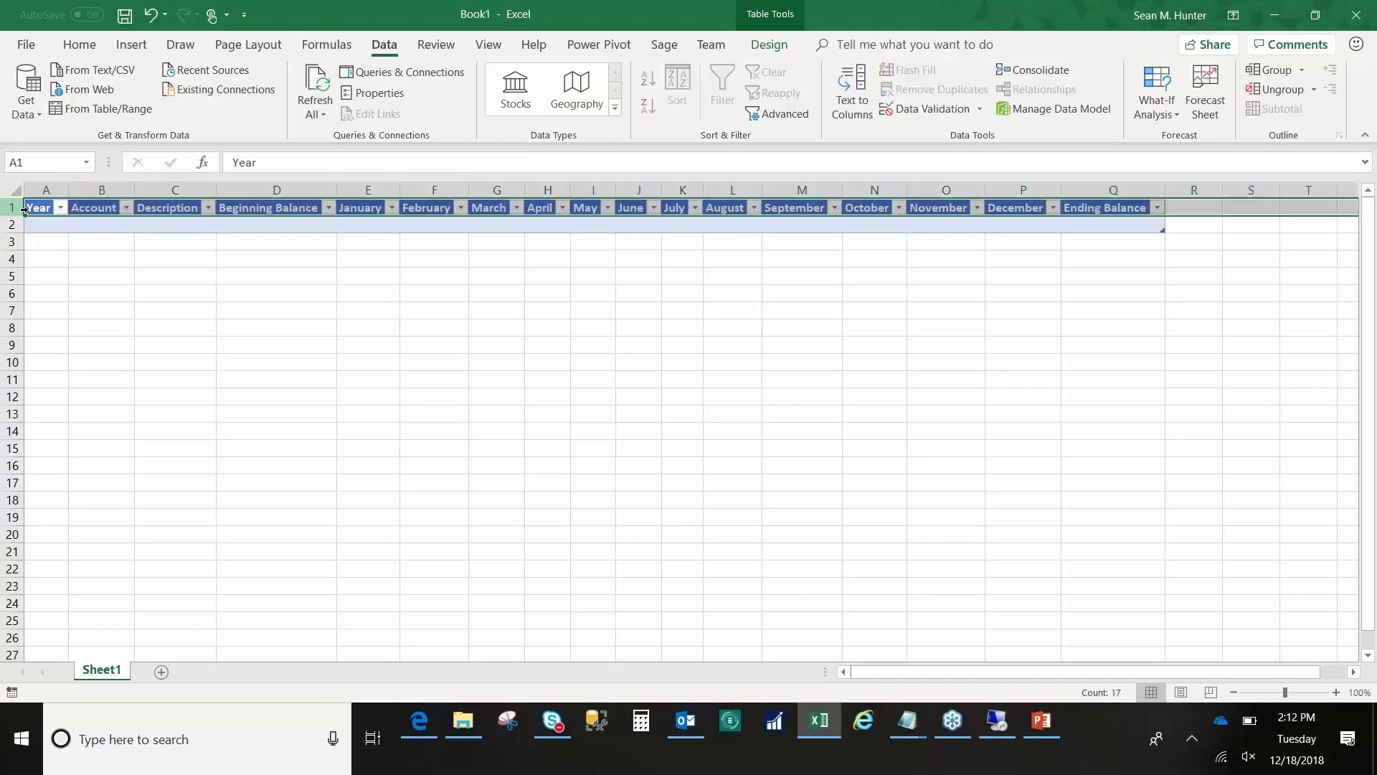
right_click(24, 209)
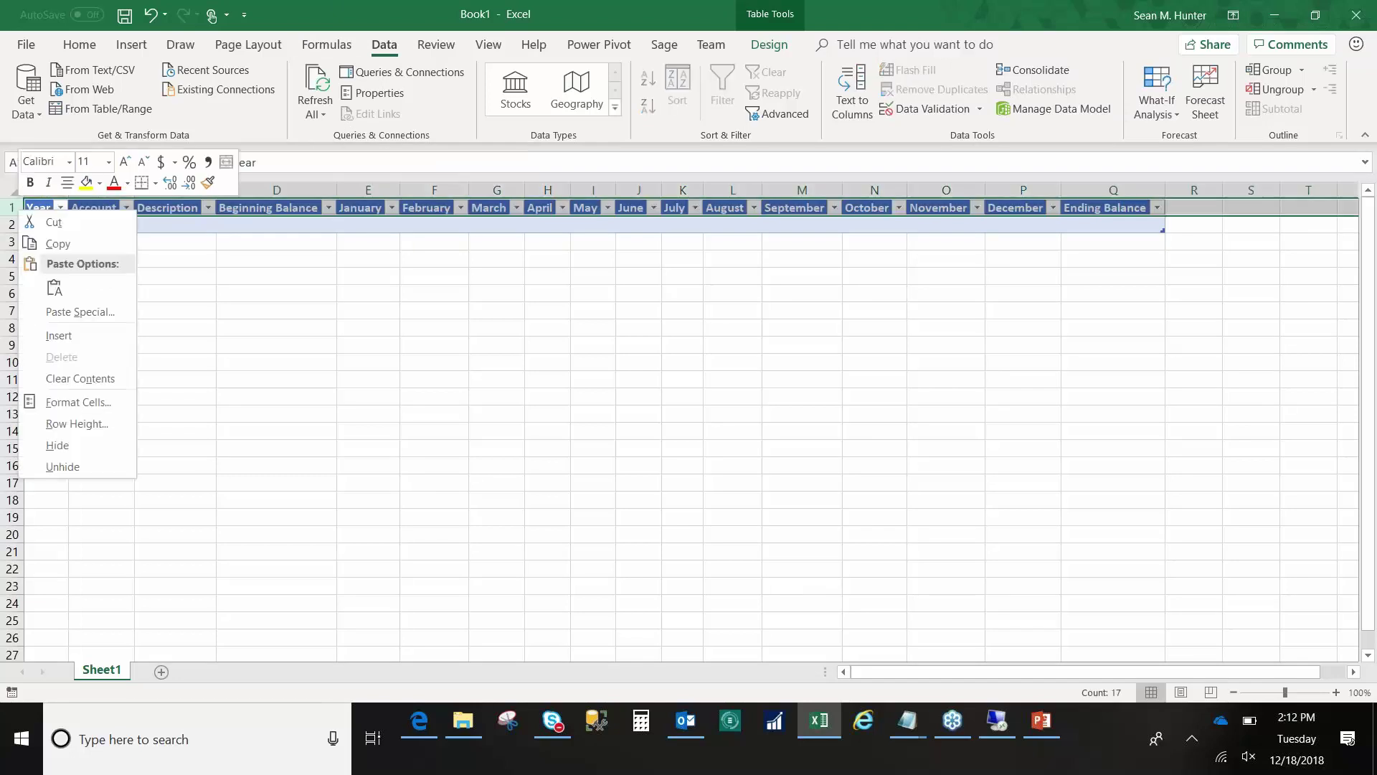
click(59, 335)
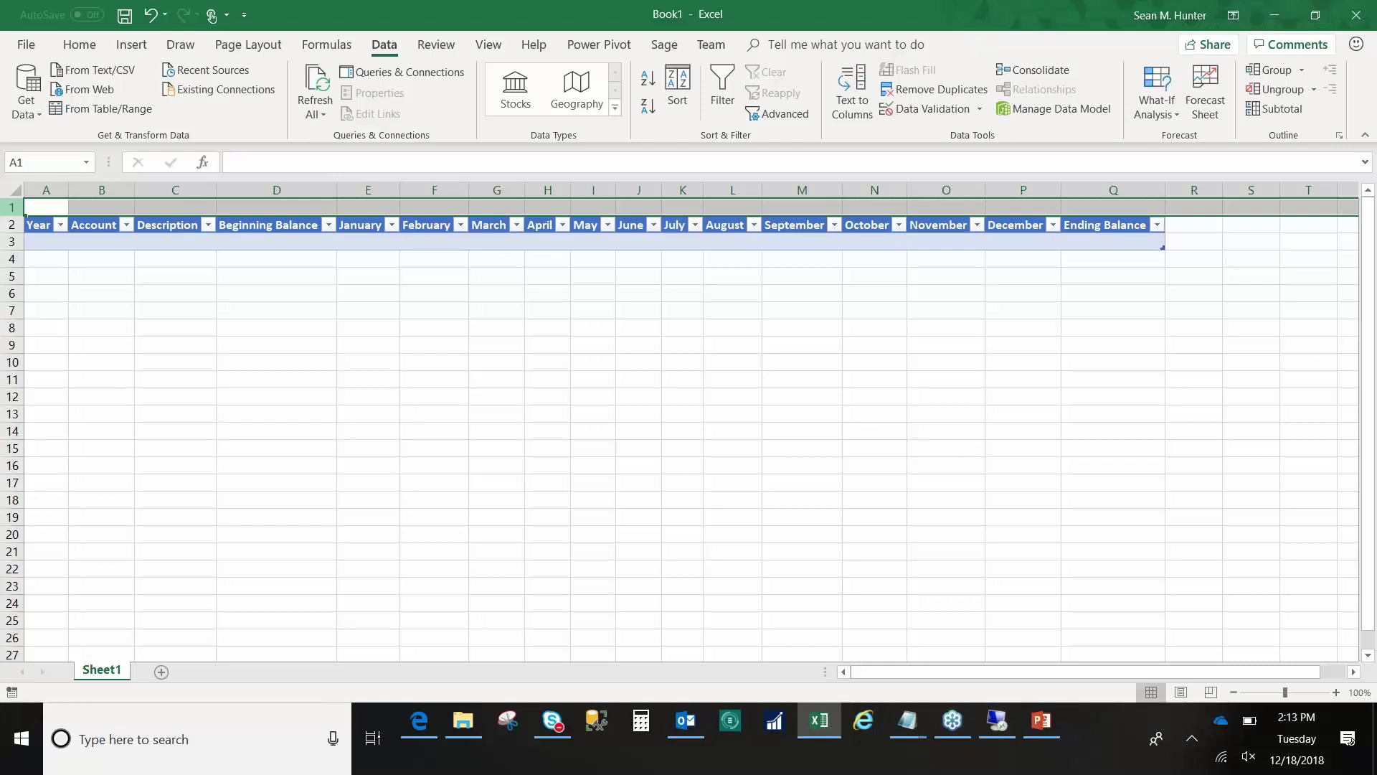
Enter the label "Year?" in cell A1 above the table
click(35, 206)
text(Year)
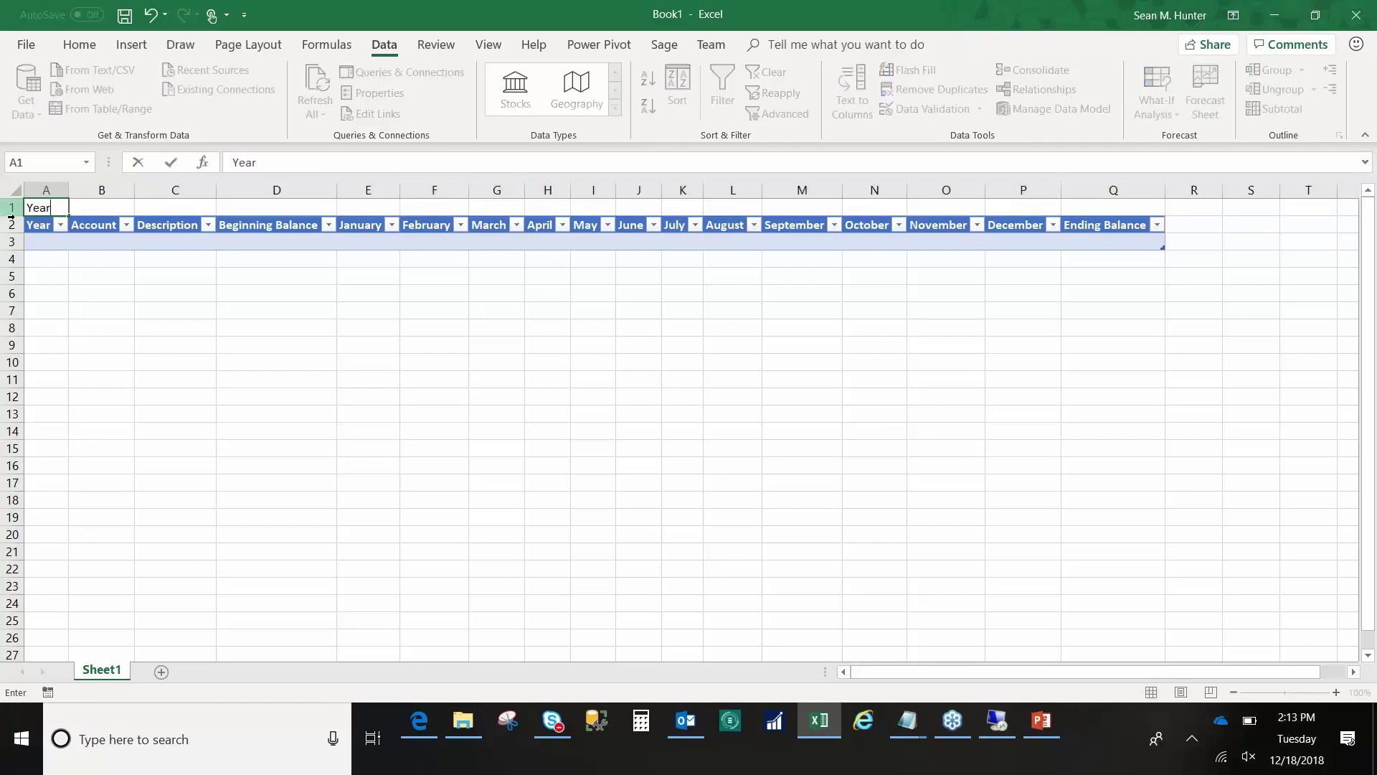
click(98, 205)
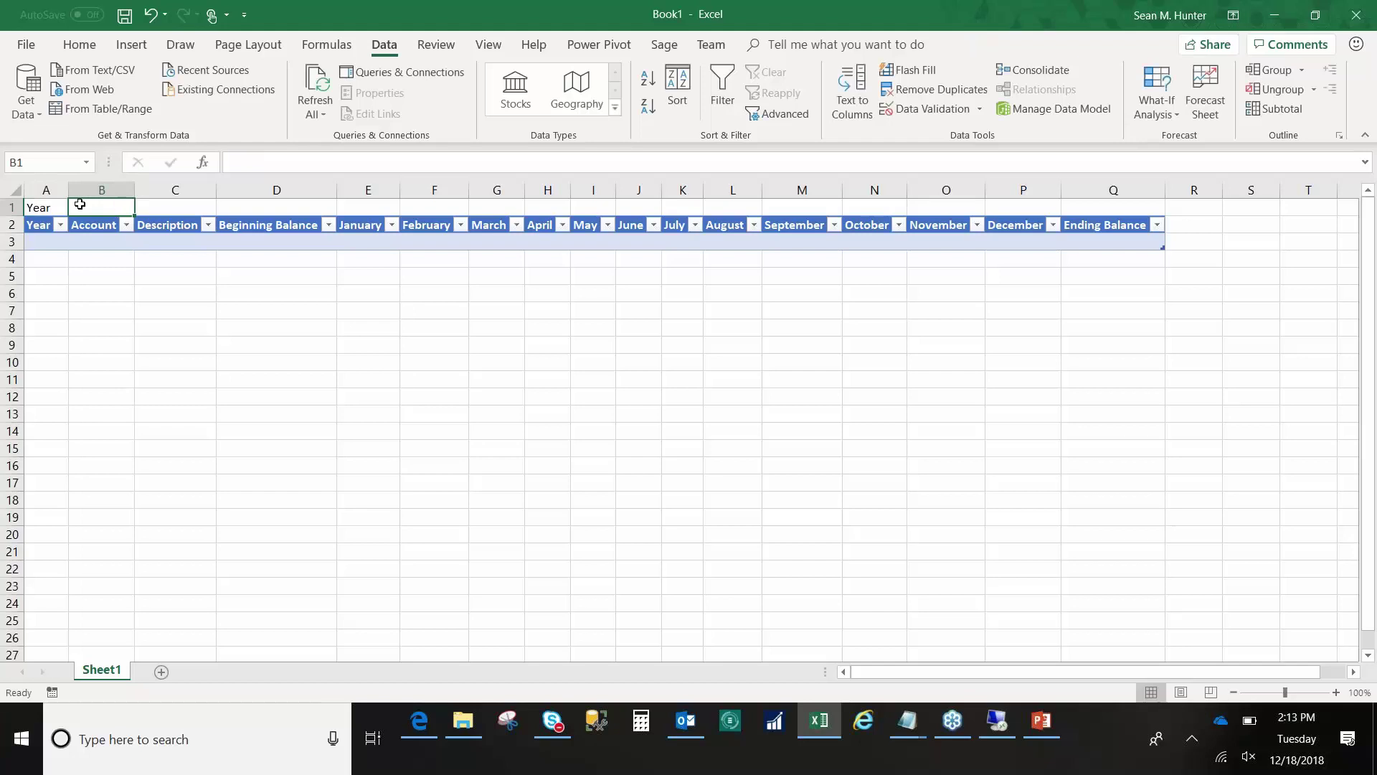
click(51, 210)
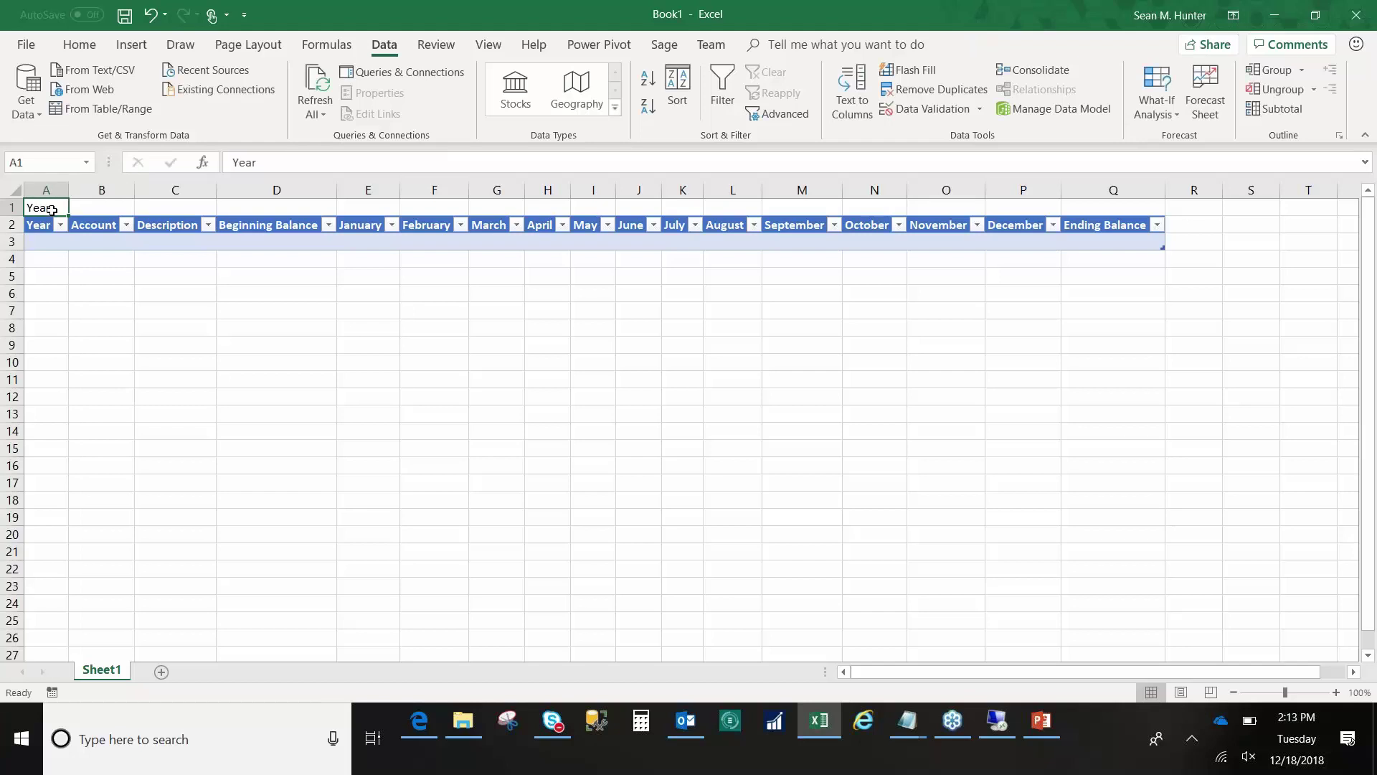
text(Year?)
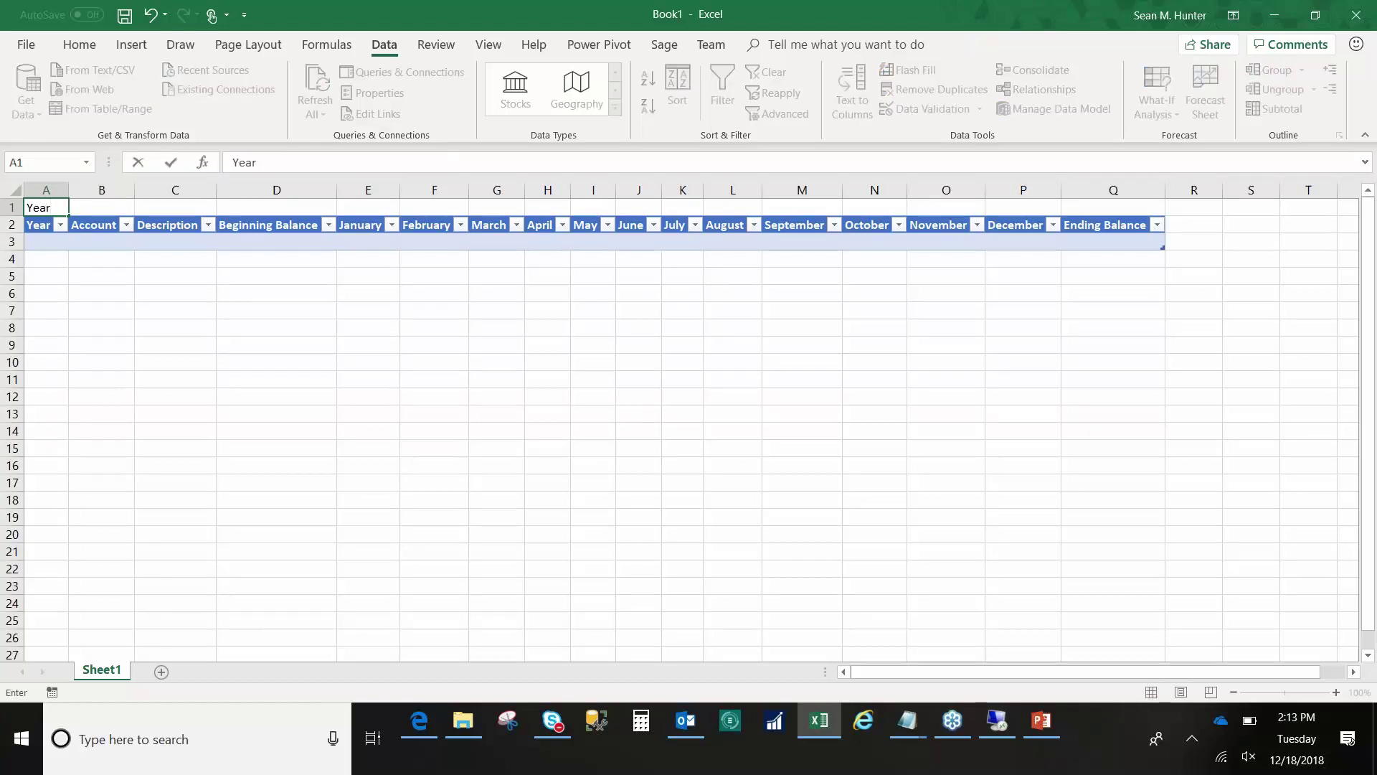
key(Tab)
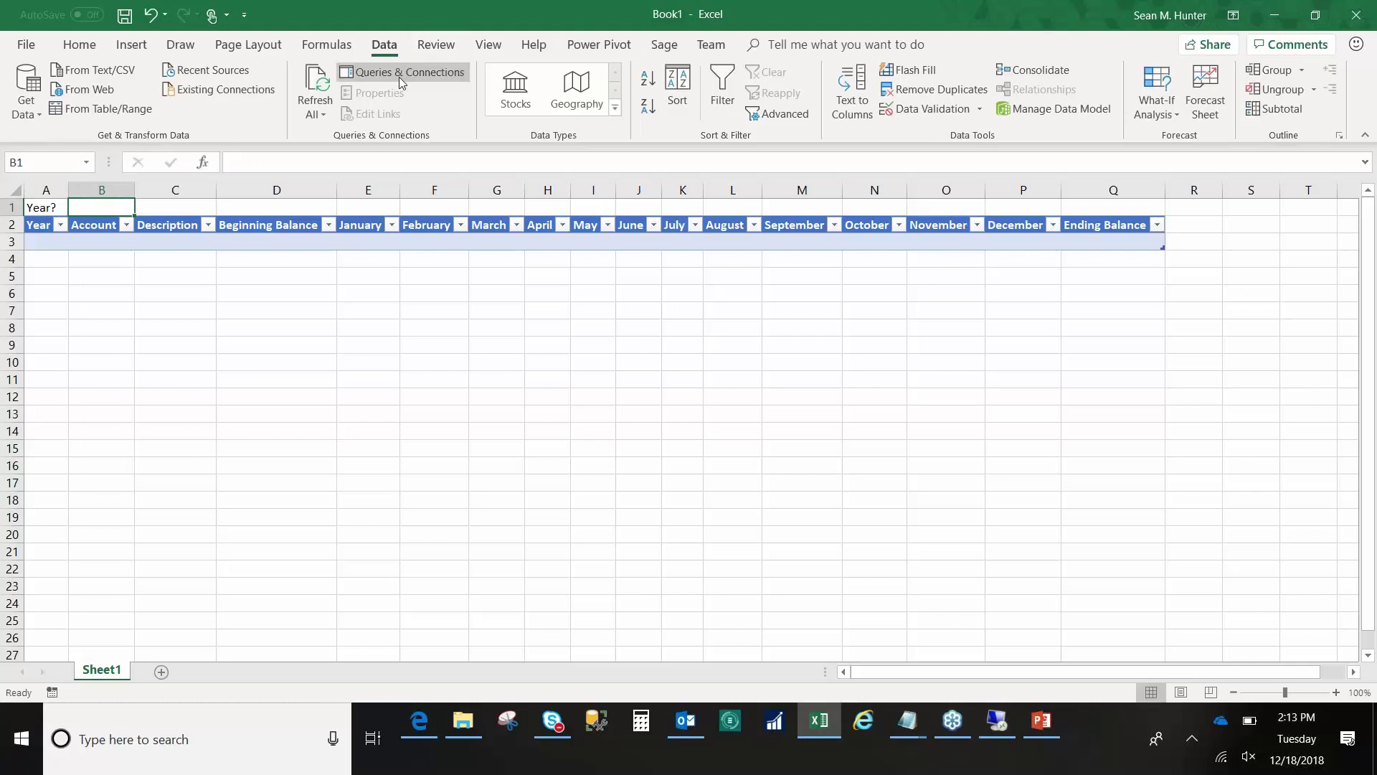
Make the query's Parameter1 get its value from cell B1 on Sheet1 and refresh automatically when the cell value changes
click(316, 246)
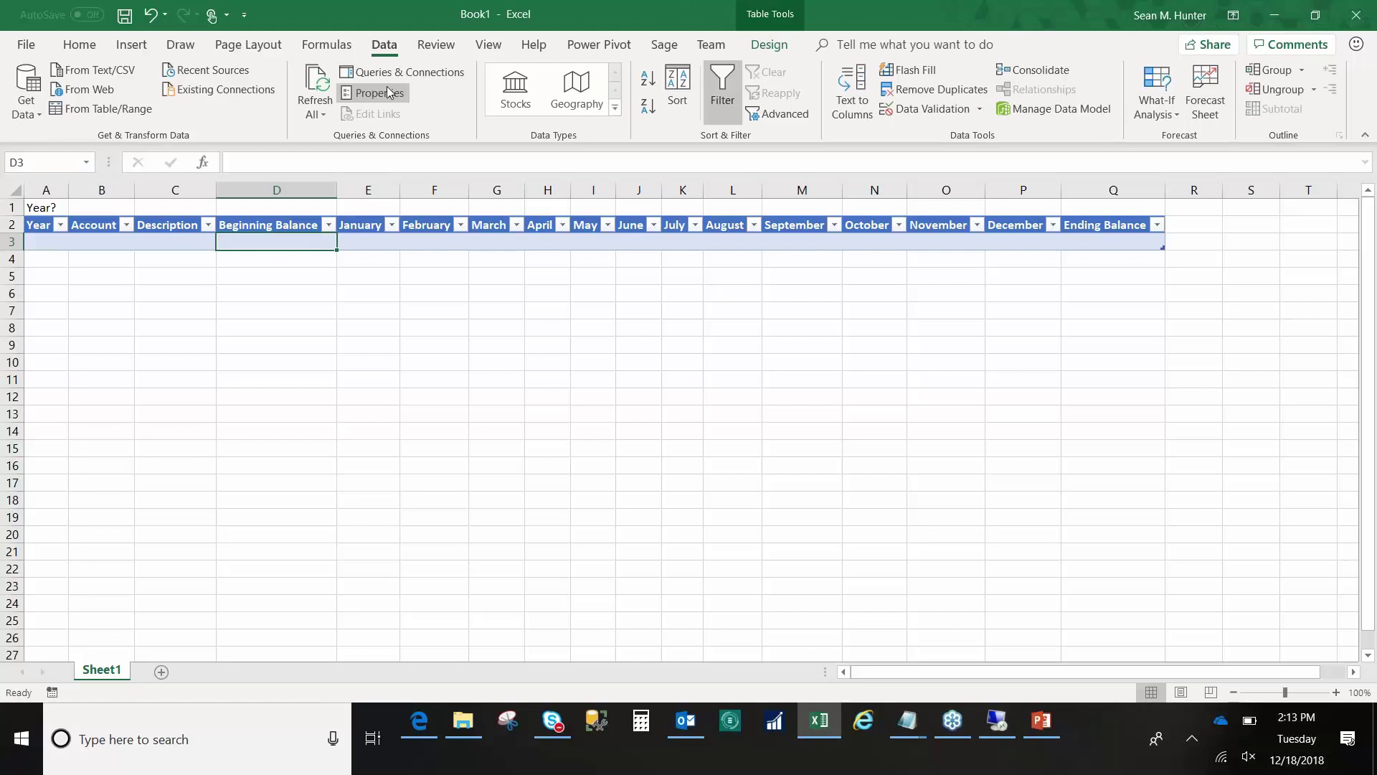
click(388, 93)
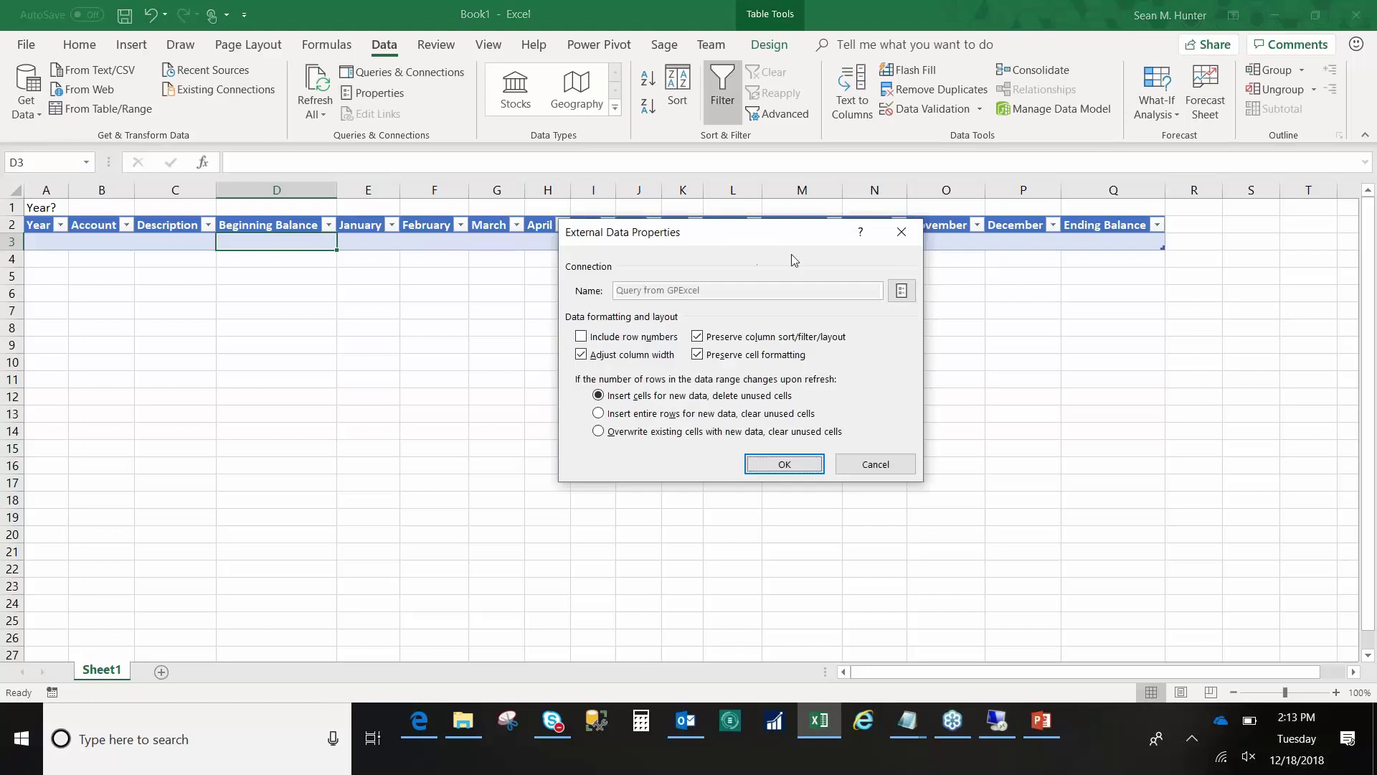
click(901, 291)
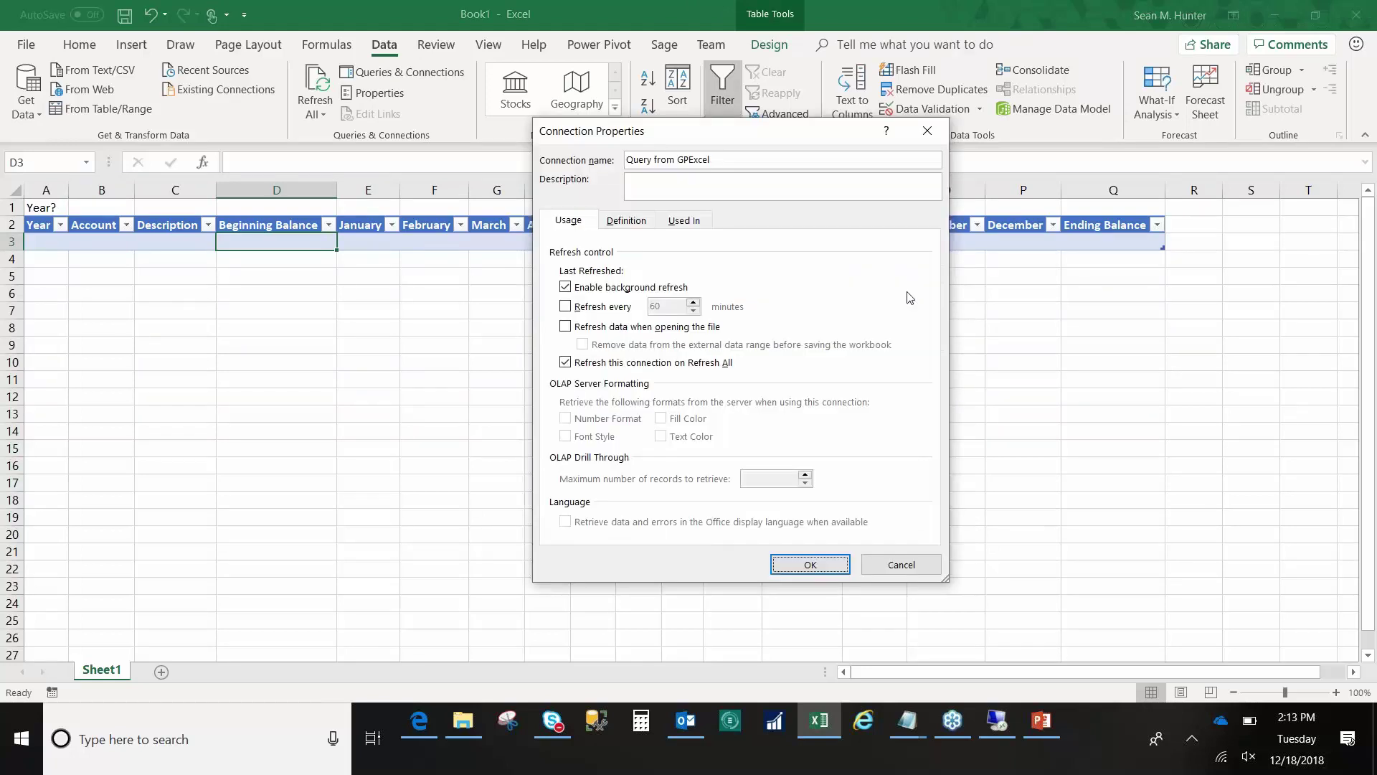
click(627, 221)
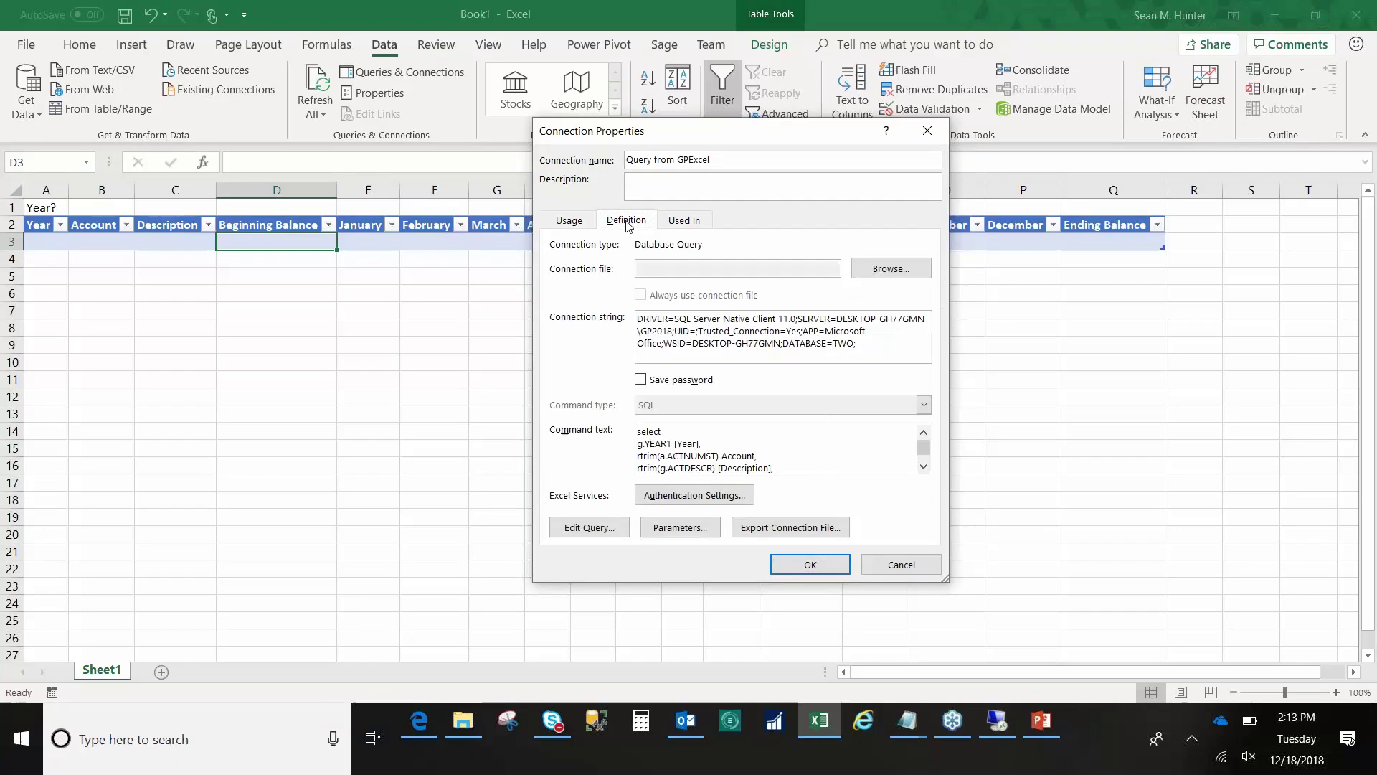
click(687, 536)
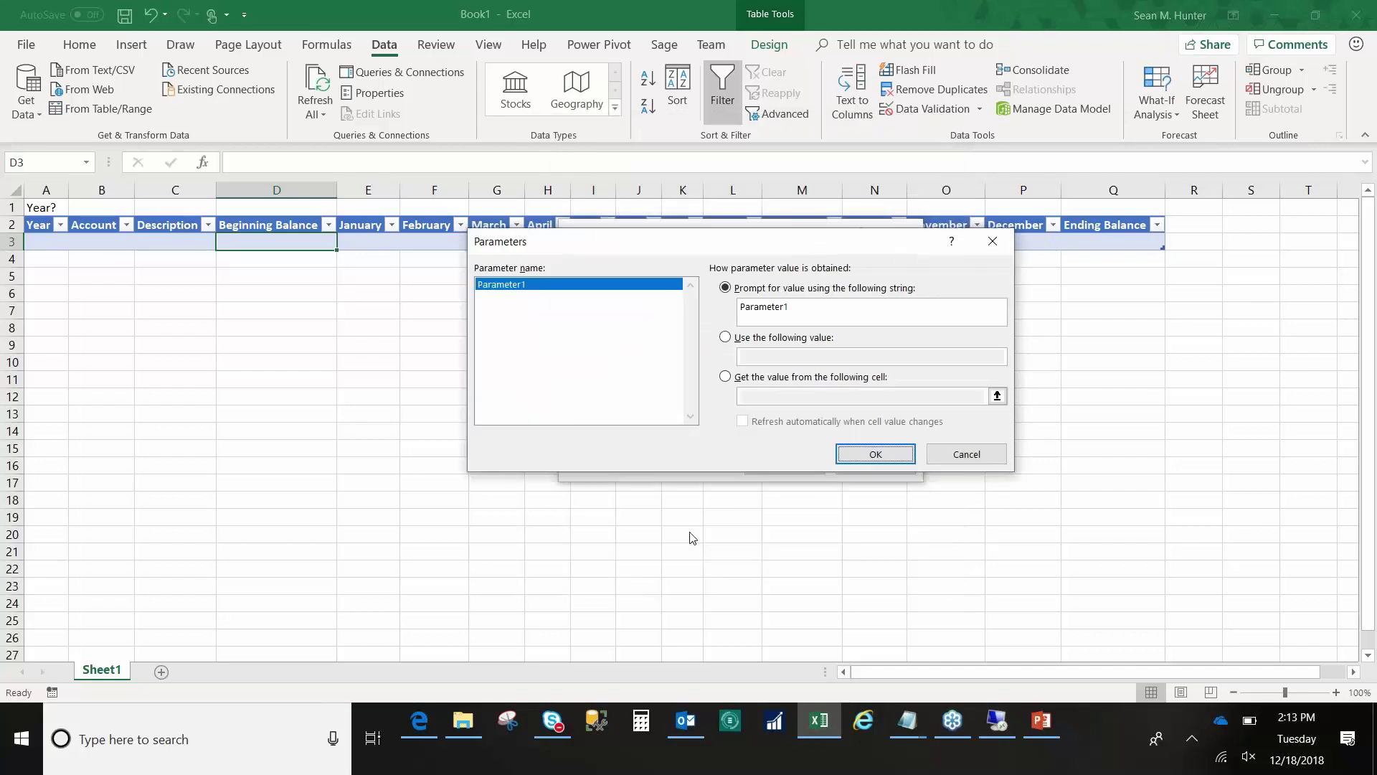
click(726, 381)
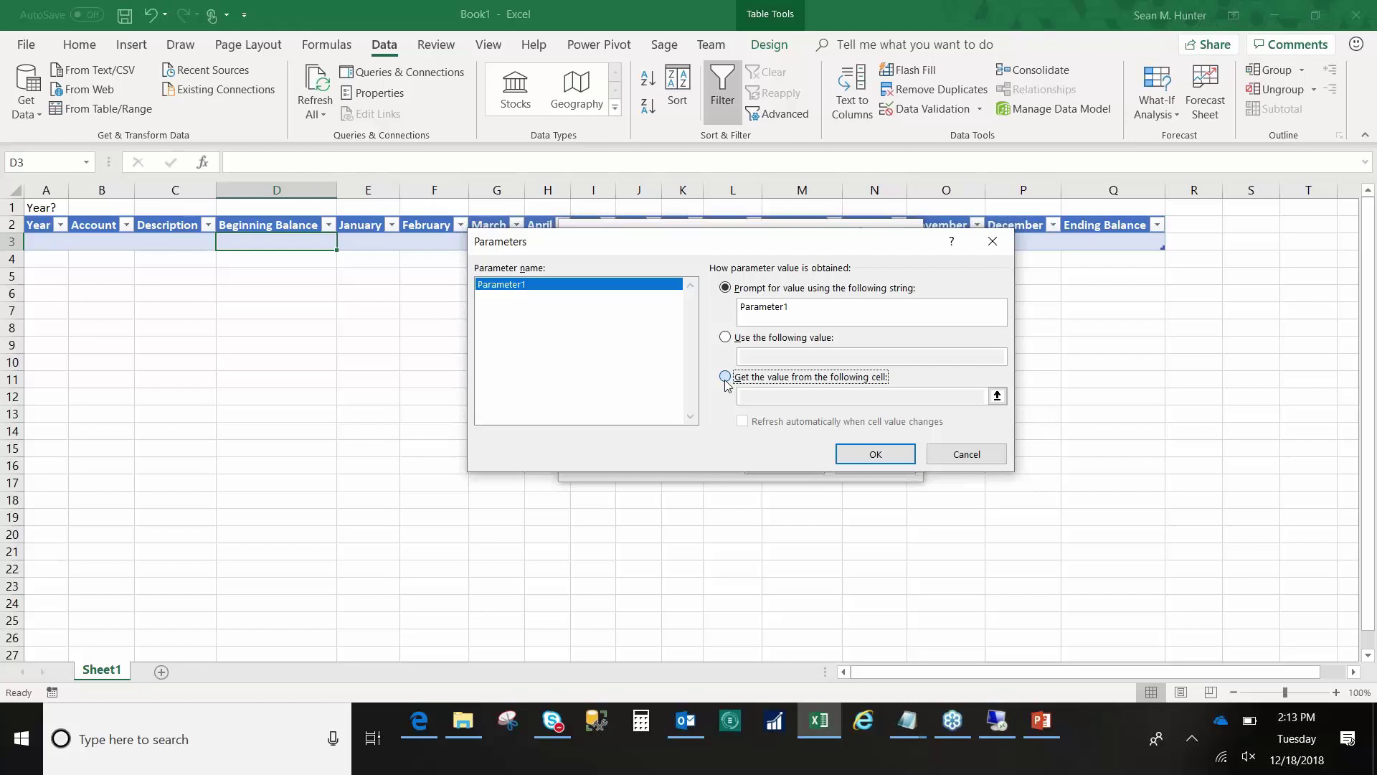
click(726, 377)
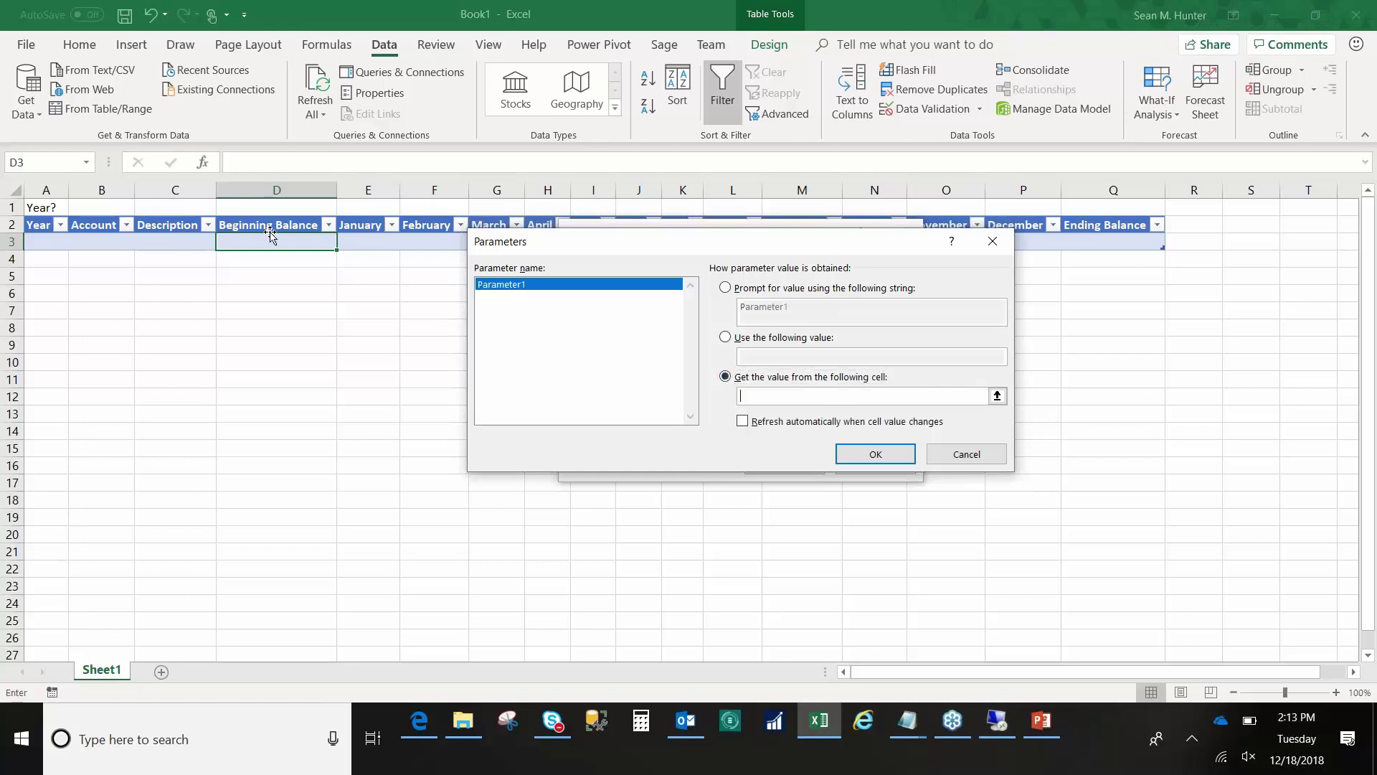
click(112, 207)
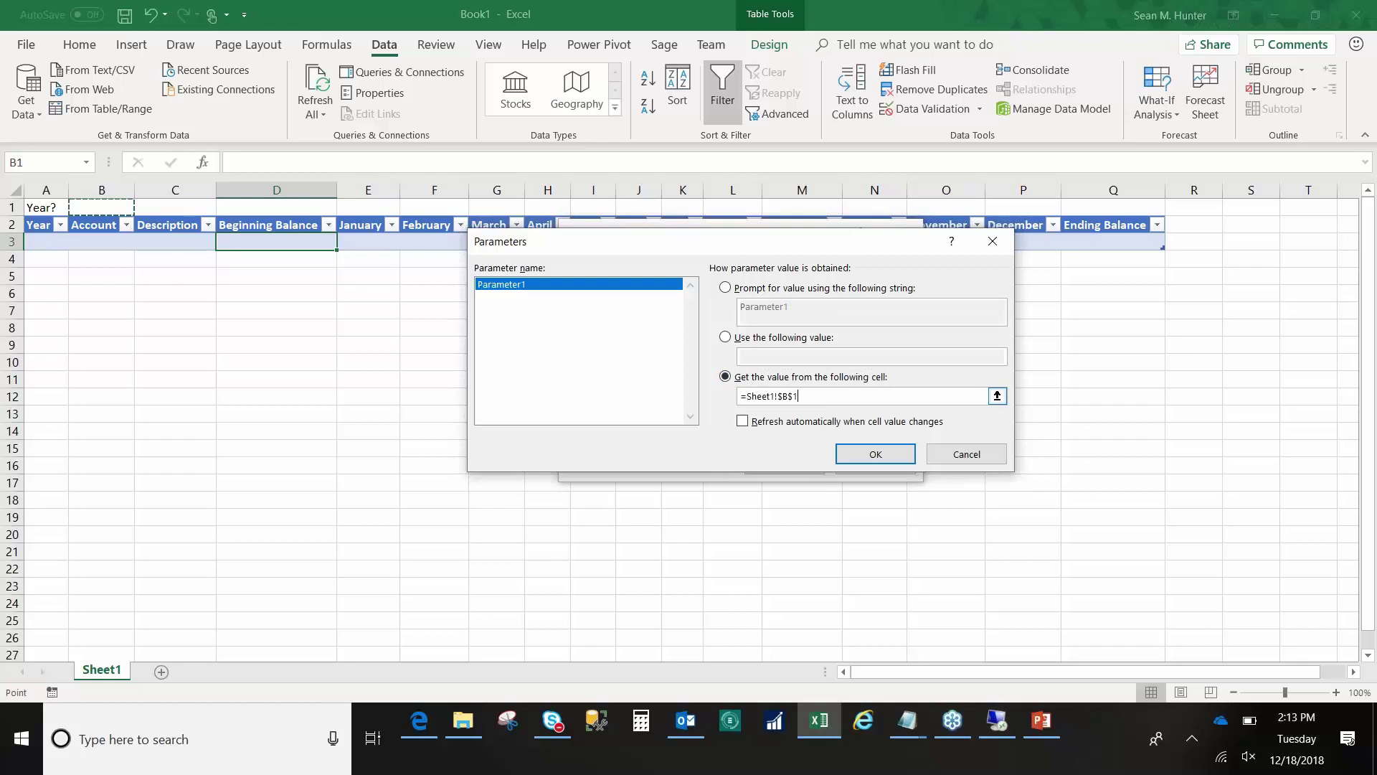
click(847, 421)
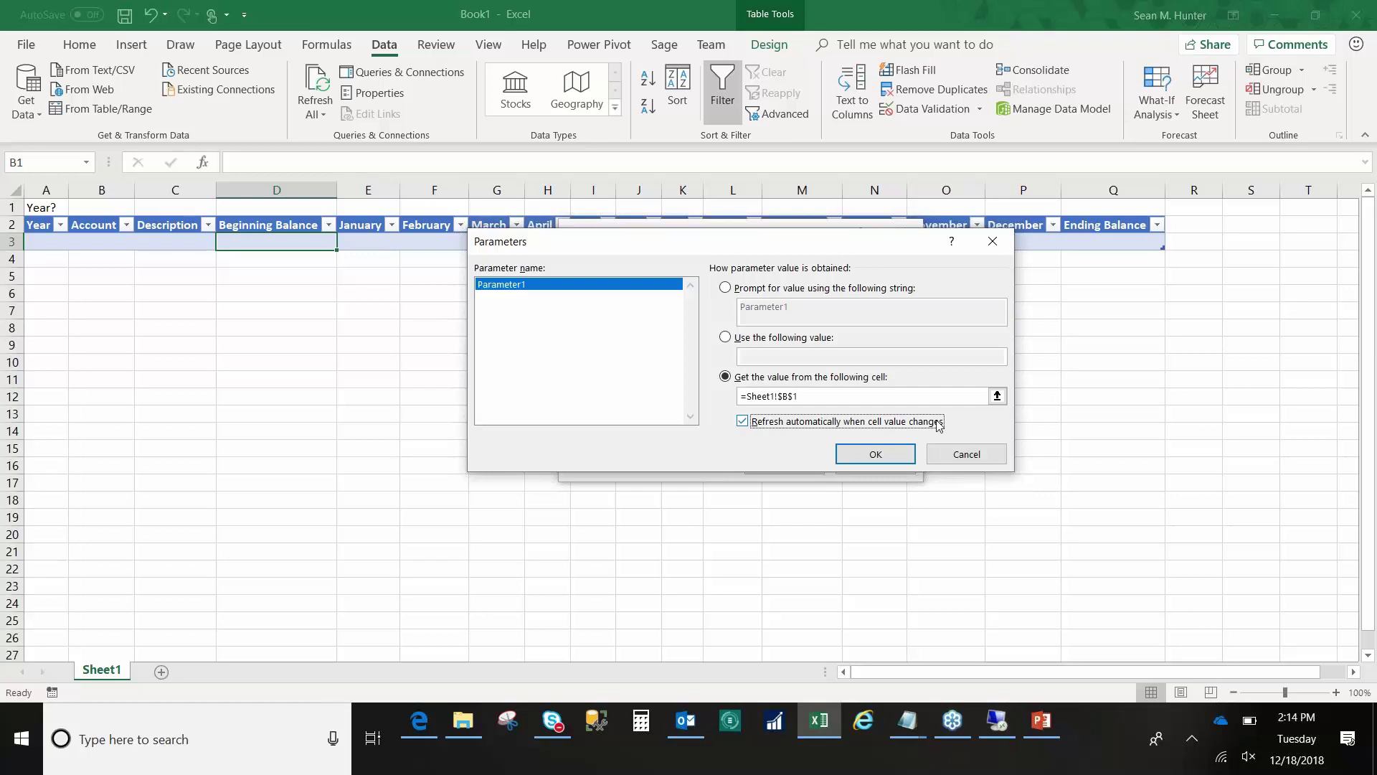
click(875, 459)
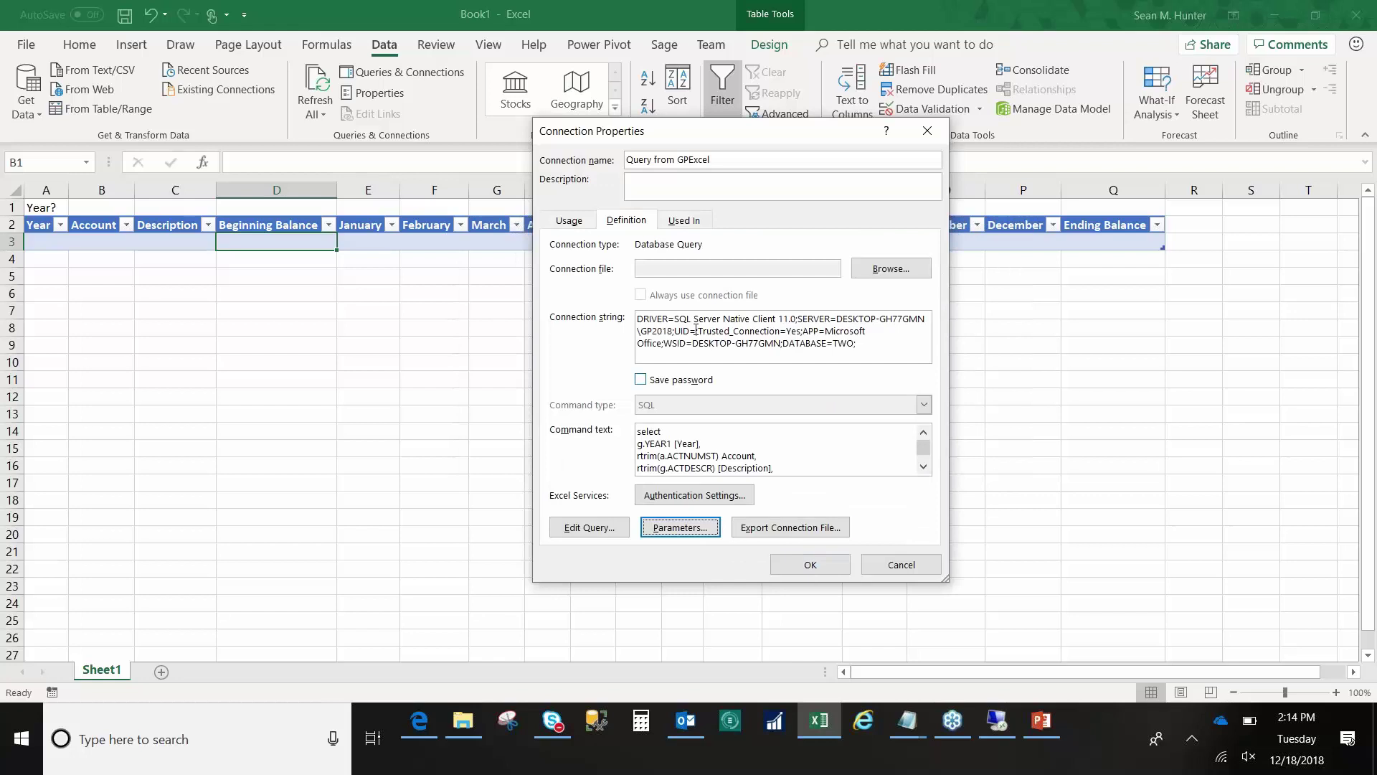
Recheck the Parameter1 settings and apply the connection and external data properties
click(701, 528)
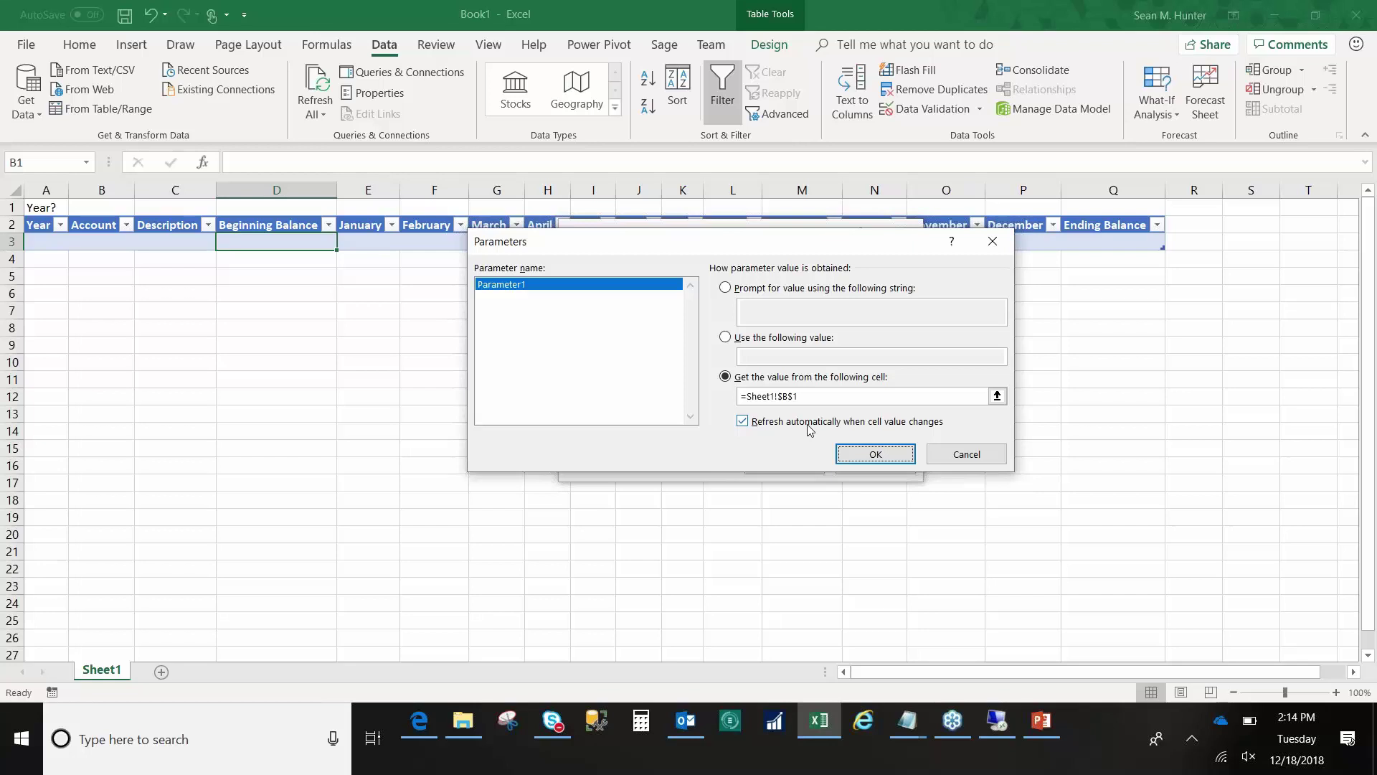
click(888, 459)
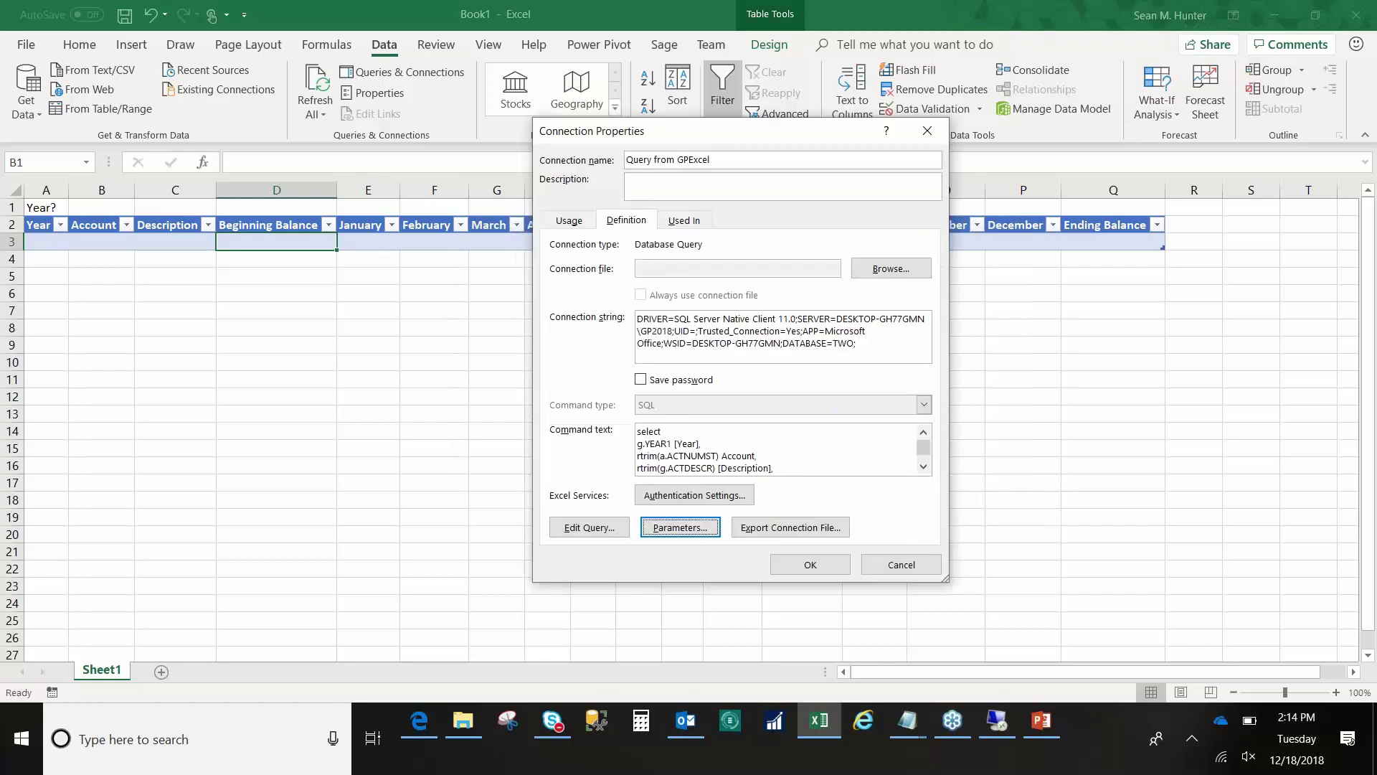
click(809, 566)
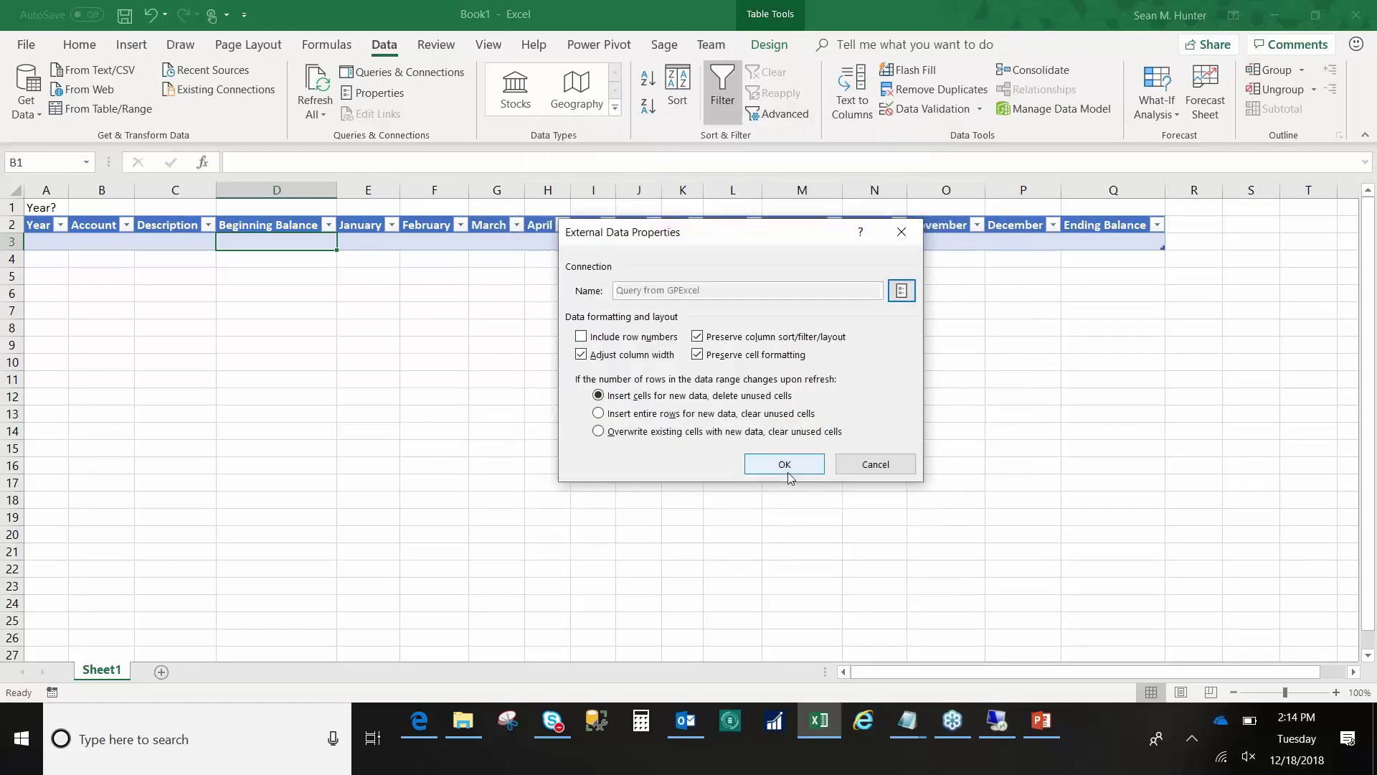
click(784, 464)
Enter 2026 in cell B1 as the query's year
click(93, 212)
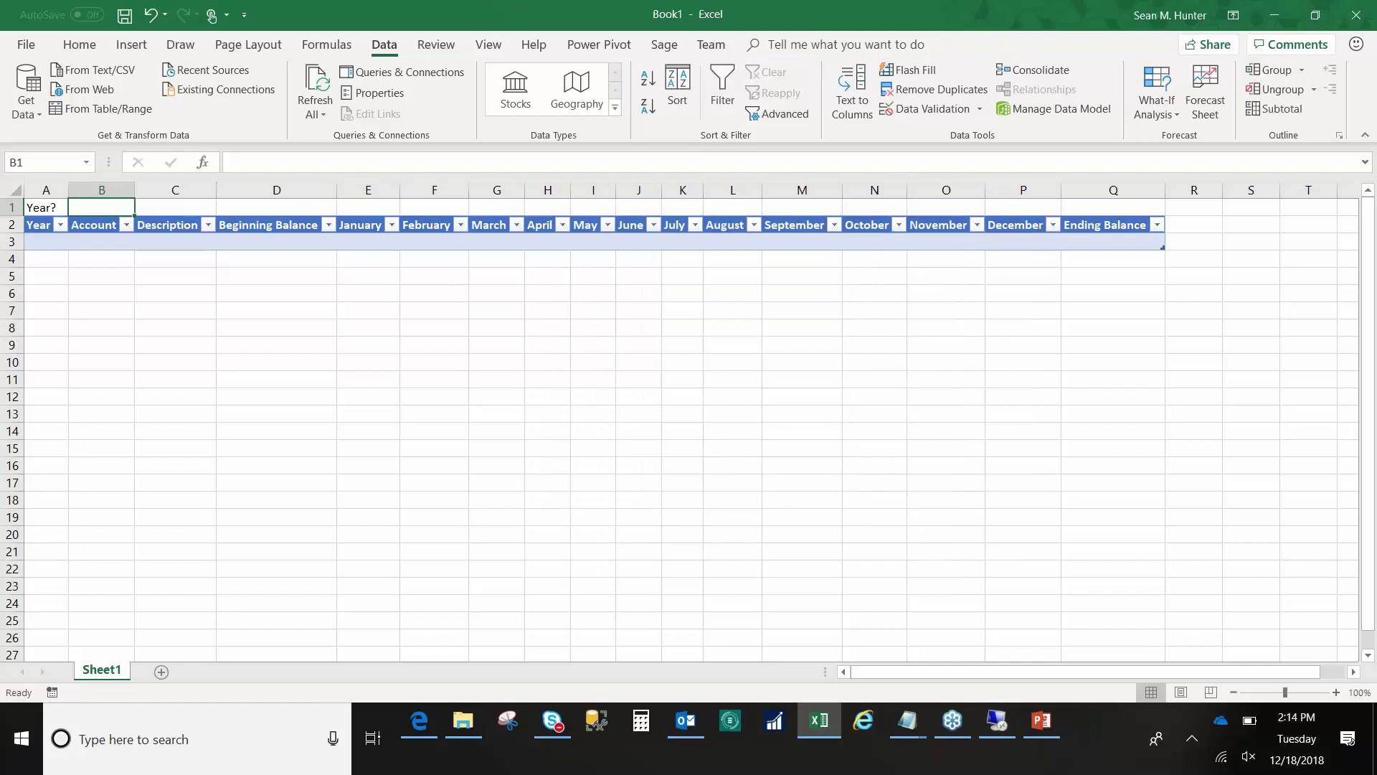
text(2026)
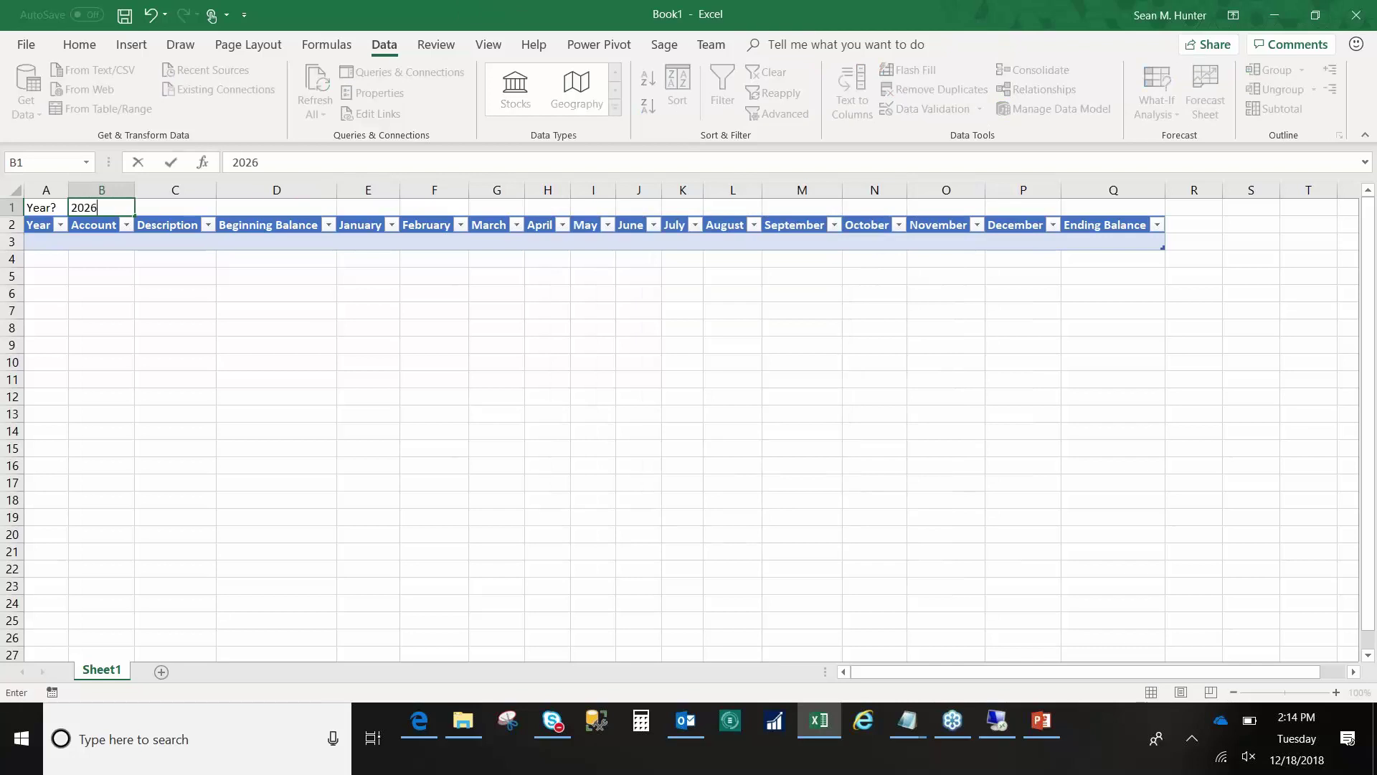
key(Return)
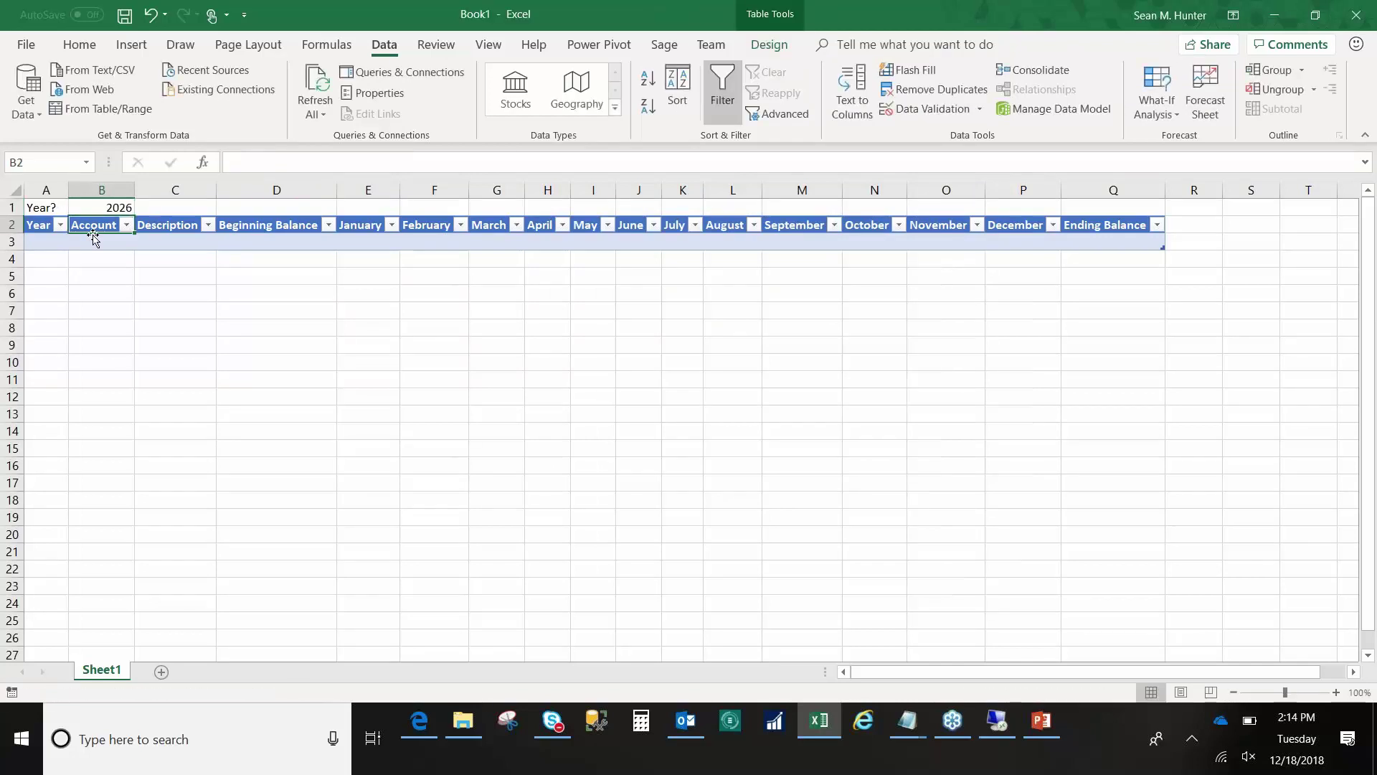
Change the query year in cell B1 to 2017
click(101, 207)
text(2017)
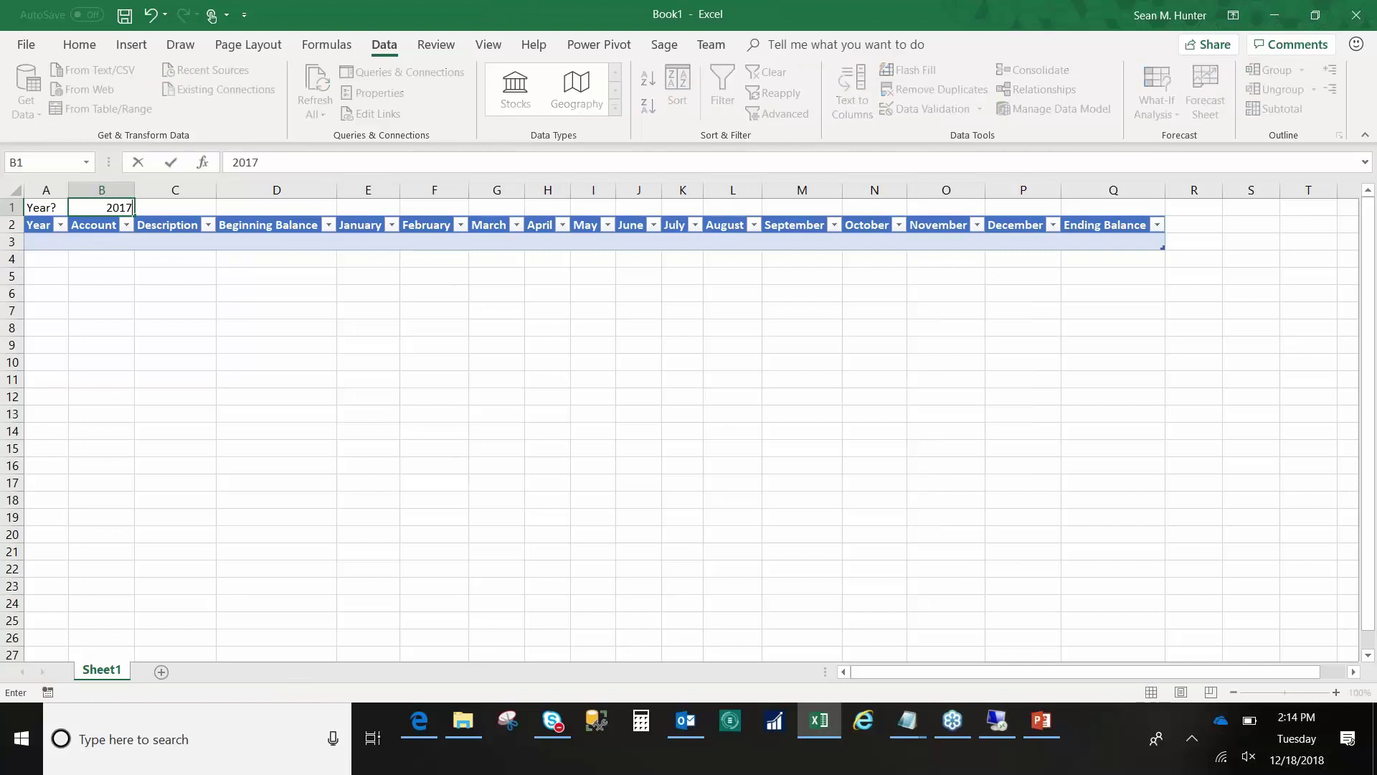
key(Return)
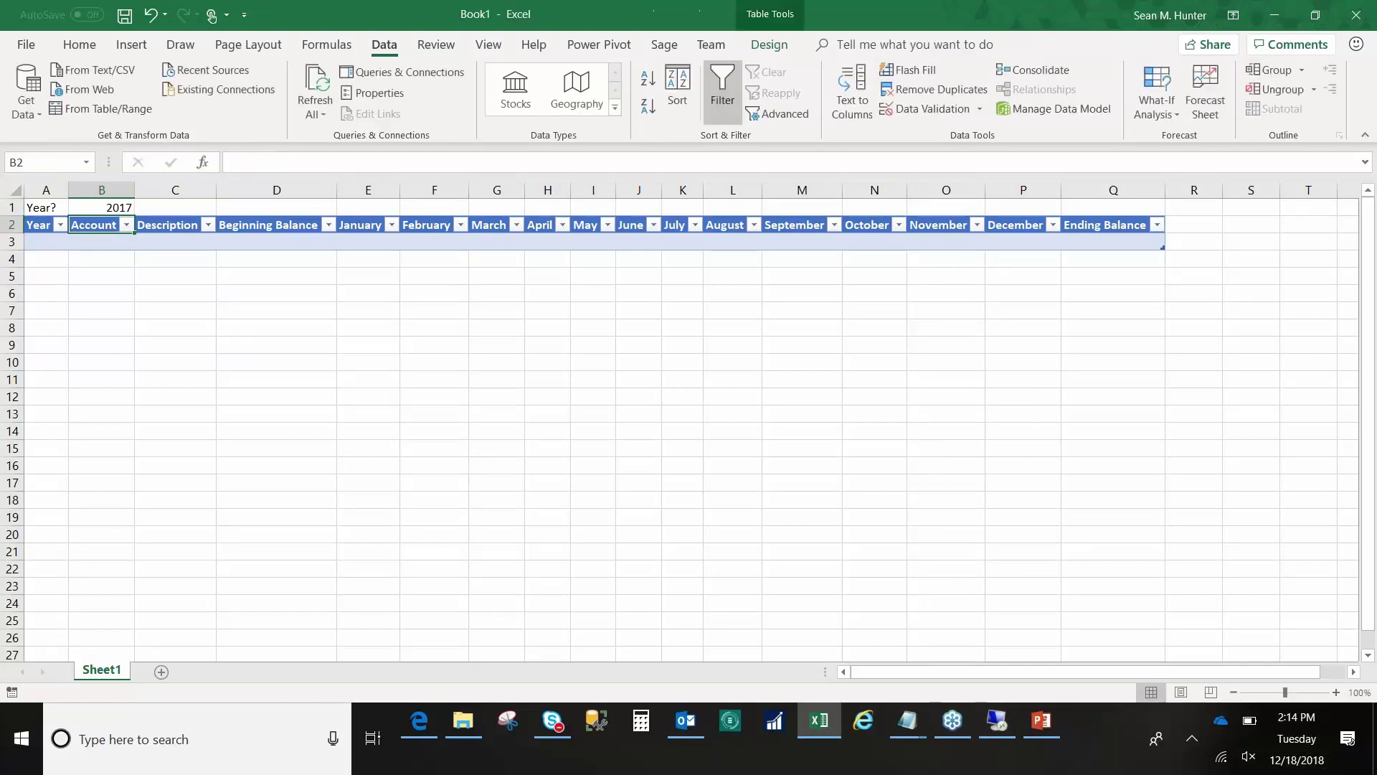
Set the query year in cell B1 to 2018
click(103, 207)
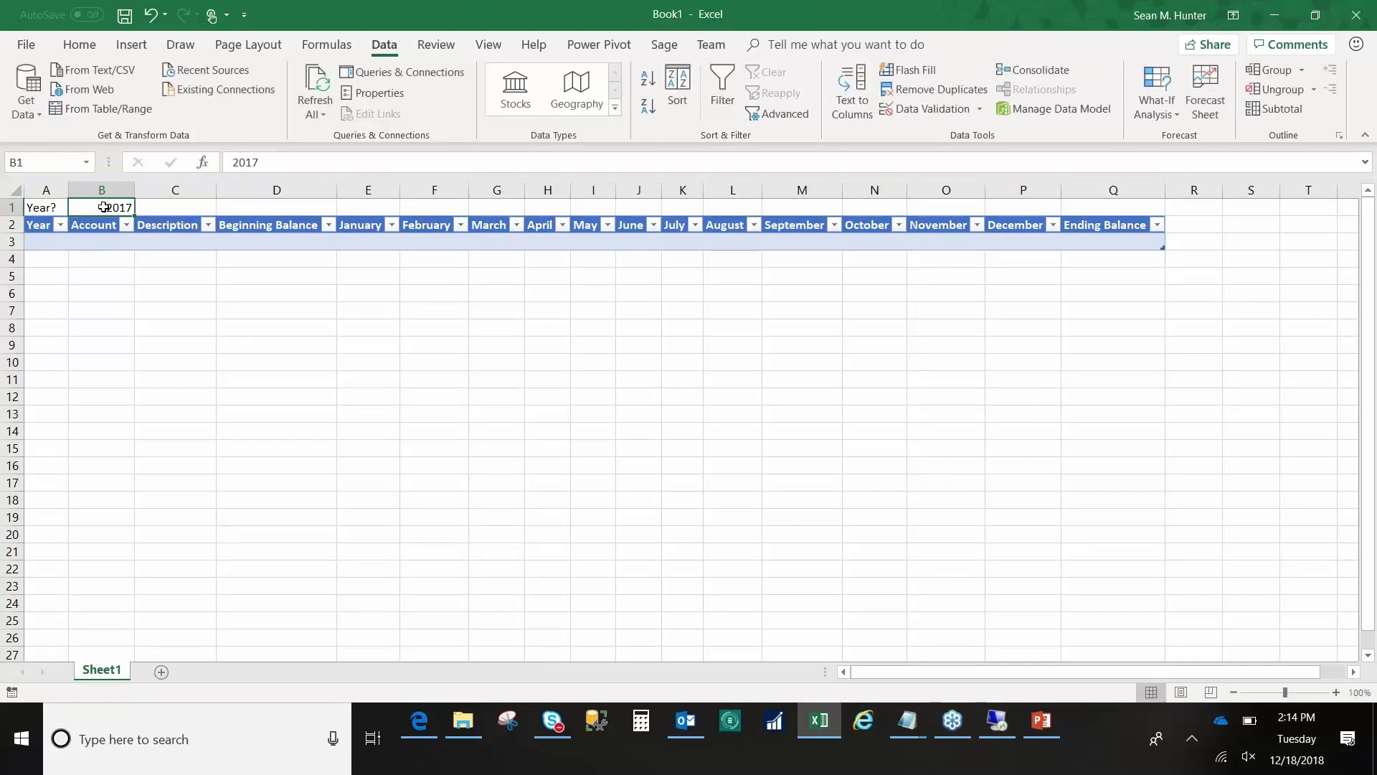
text(20)
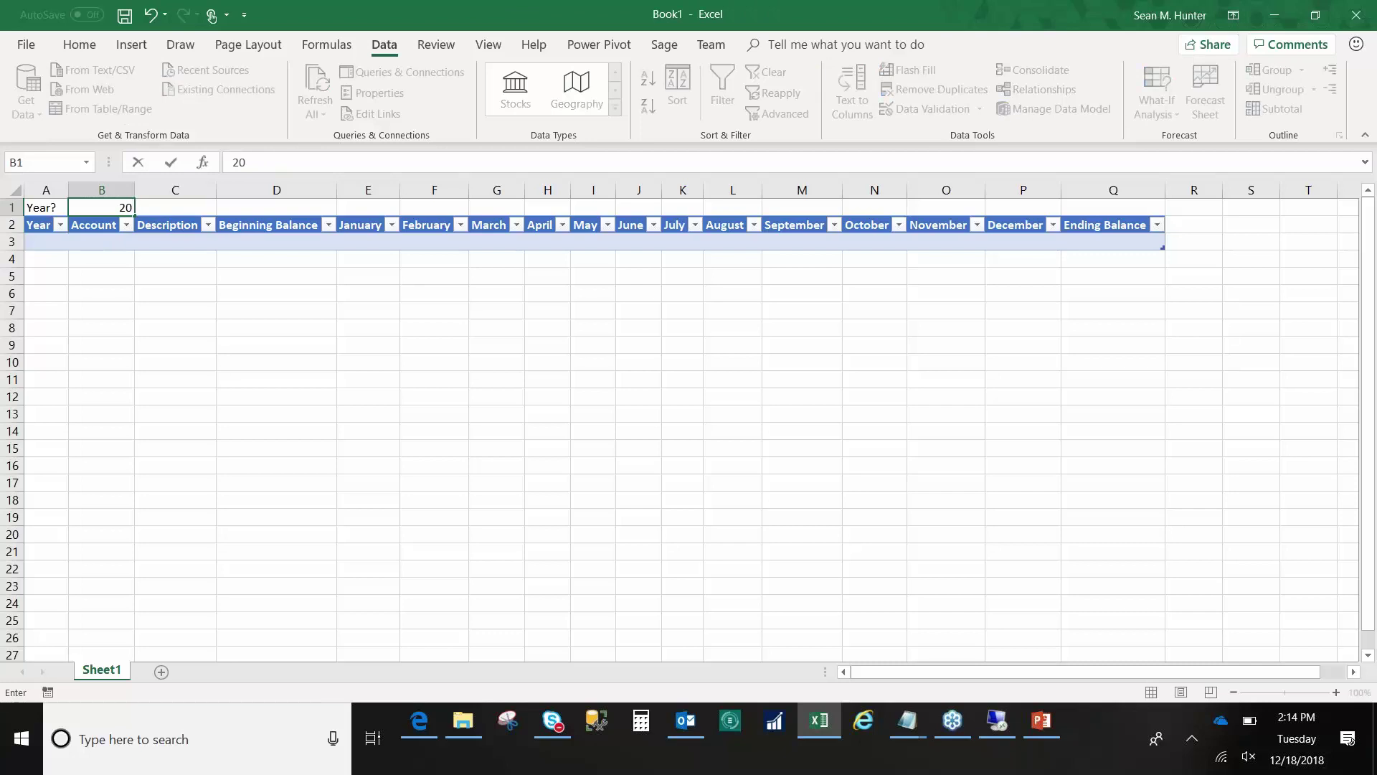
text(18)
key(Return)
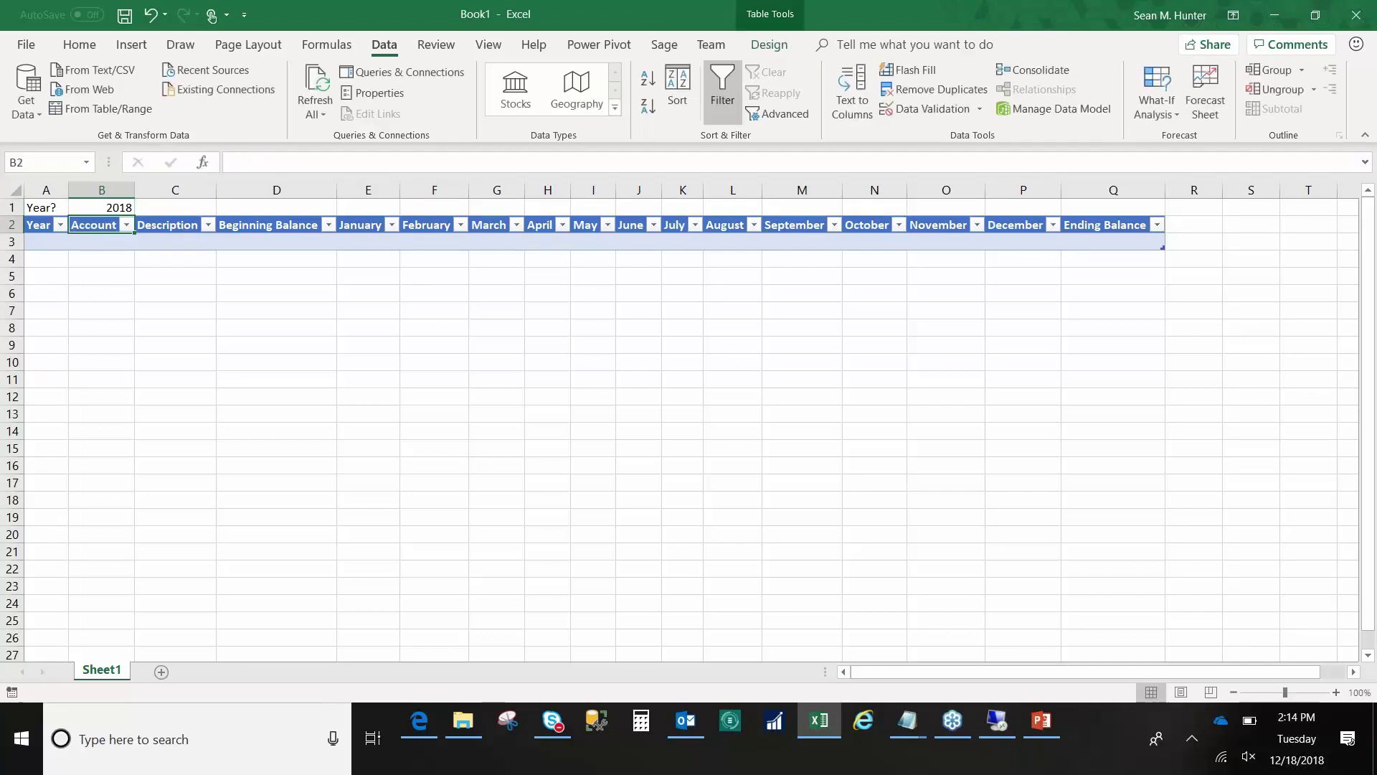
click(378, 87)
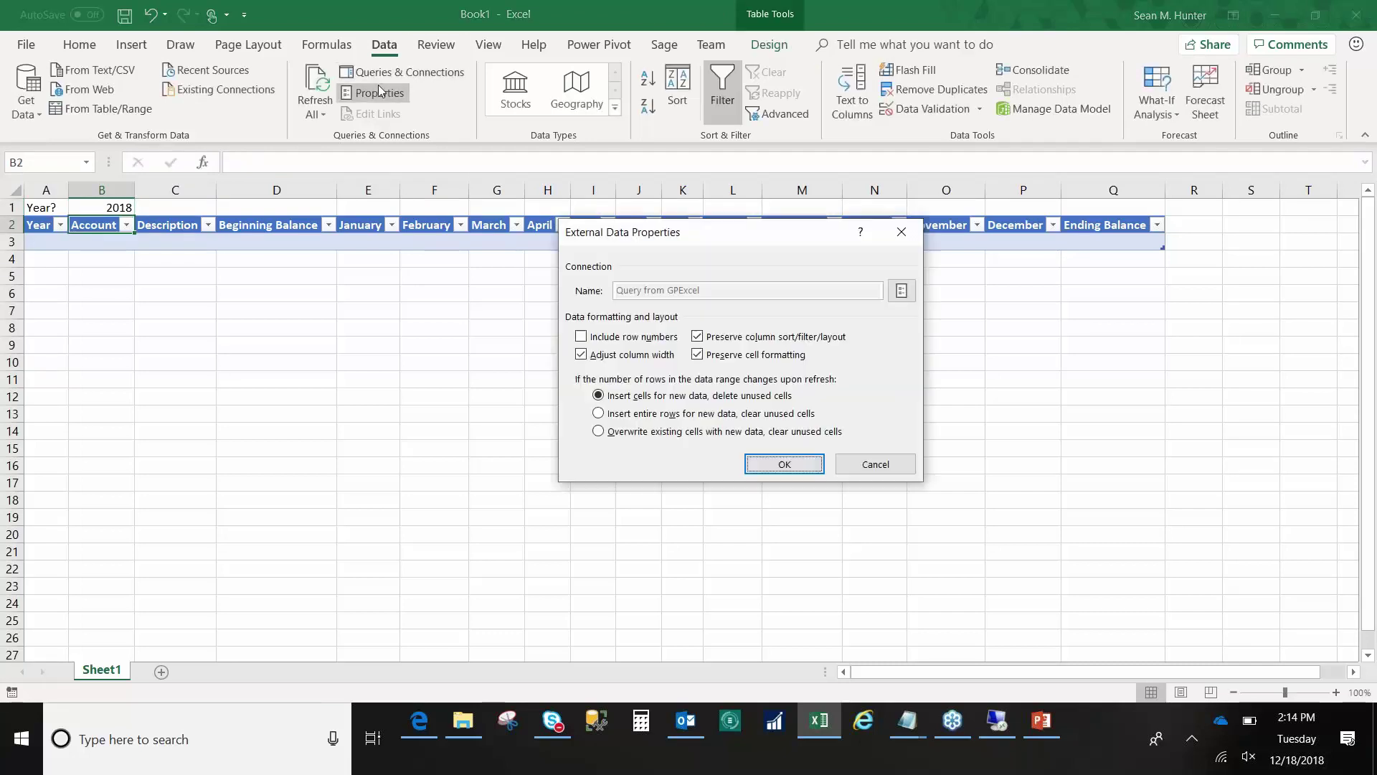
click(869, 467)
Set the query year in cell B1 back to 2026
click(117, 206)
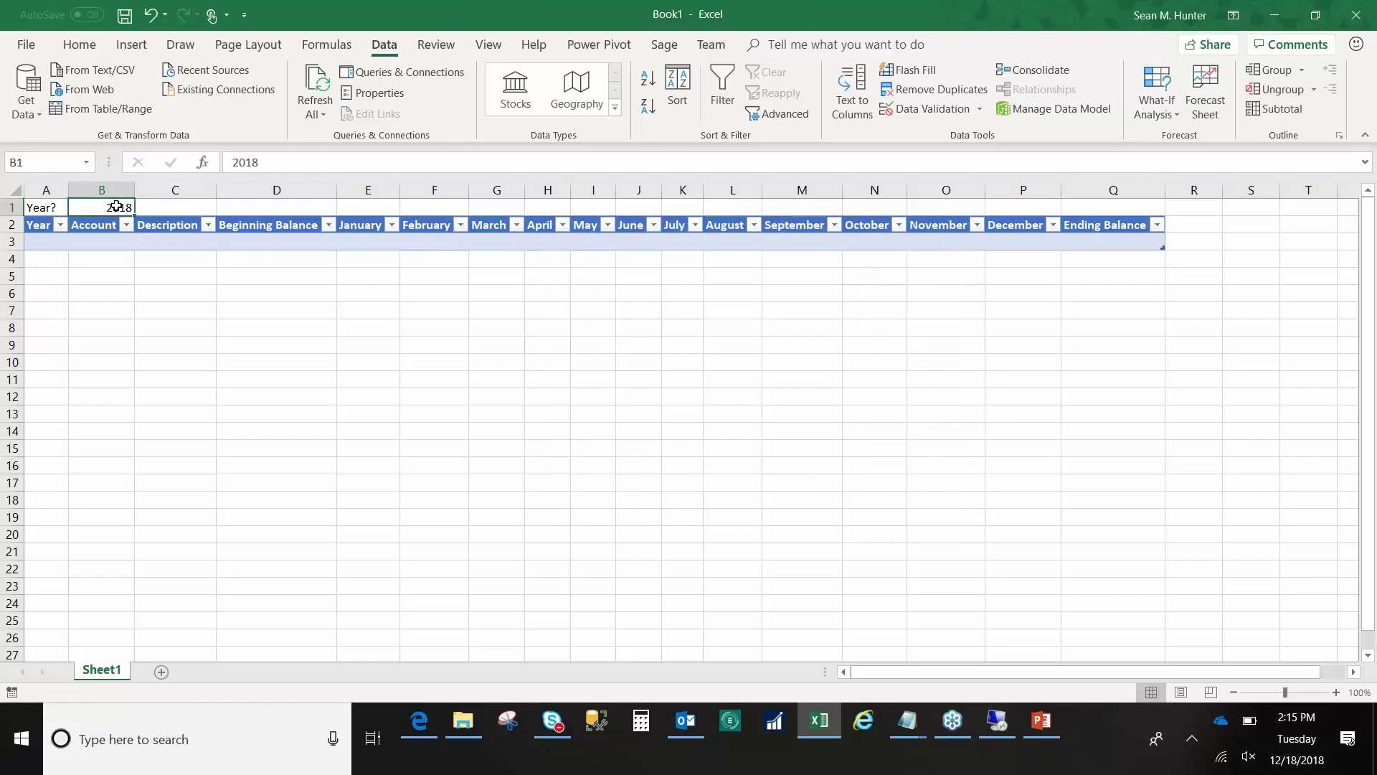
text(2026)
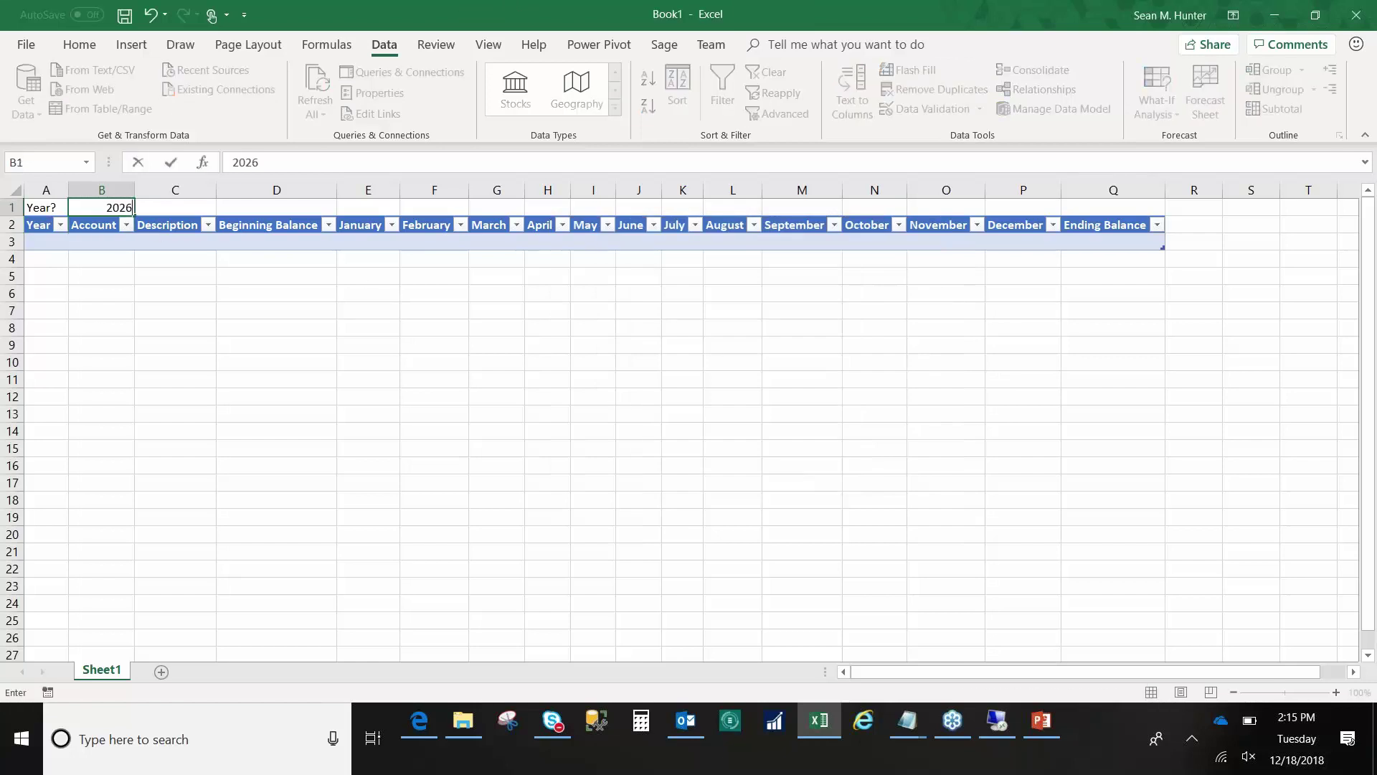
key(Return)
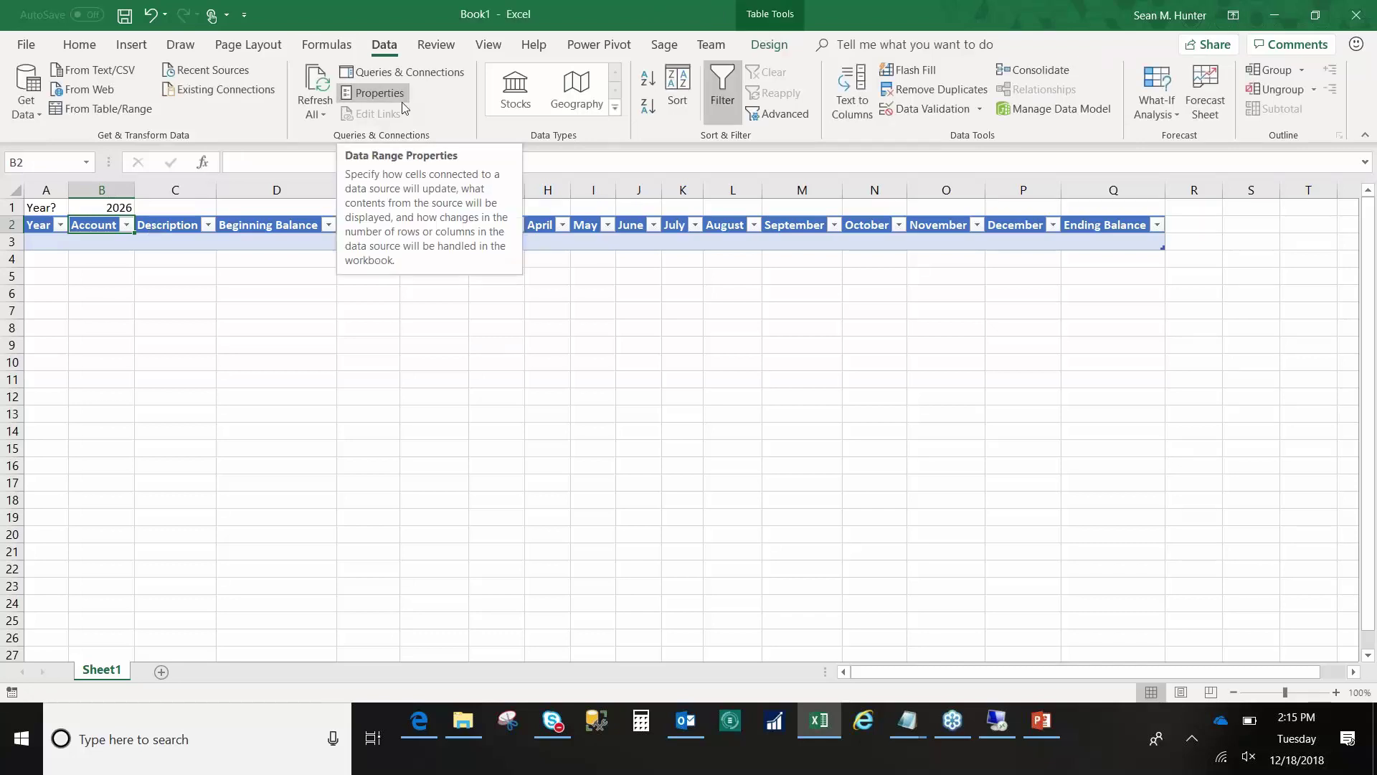
Add a new worksheet and start a Microsoft Query on it from the GPExcel data source
click(162, 671)
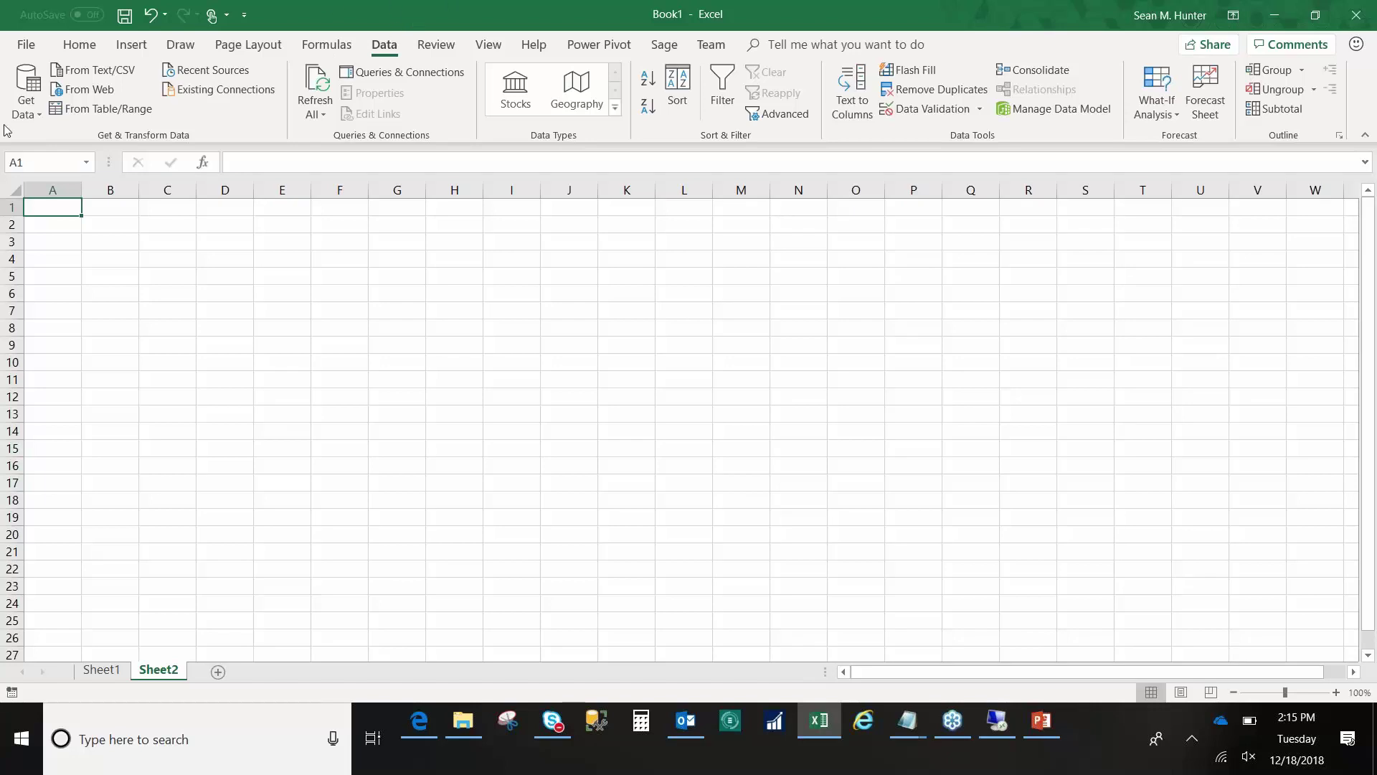
click(31, 113)
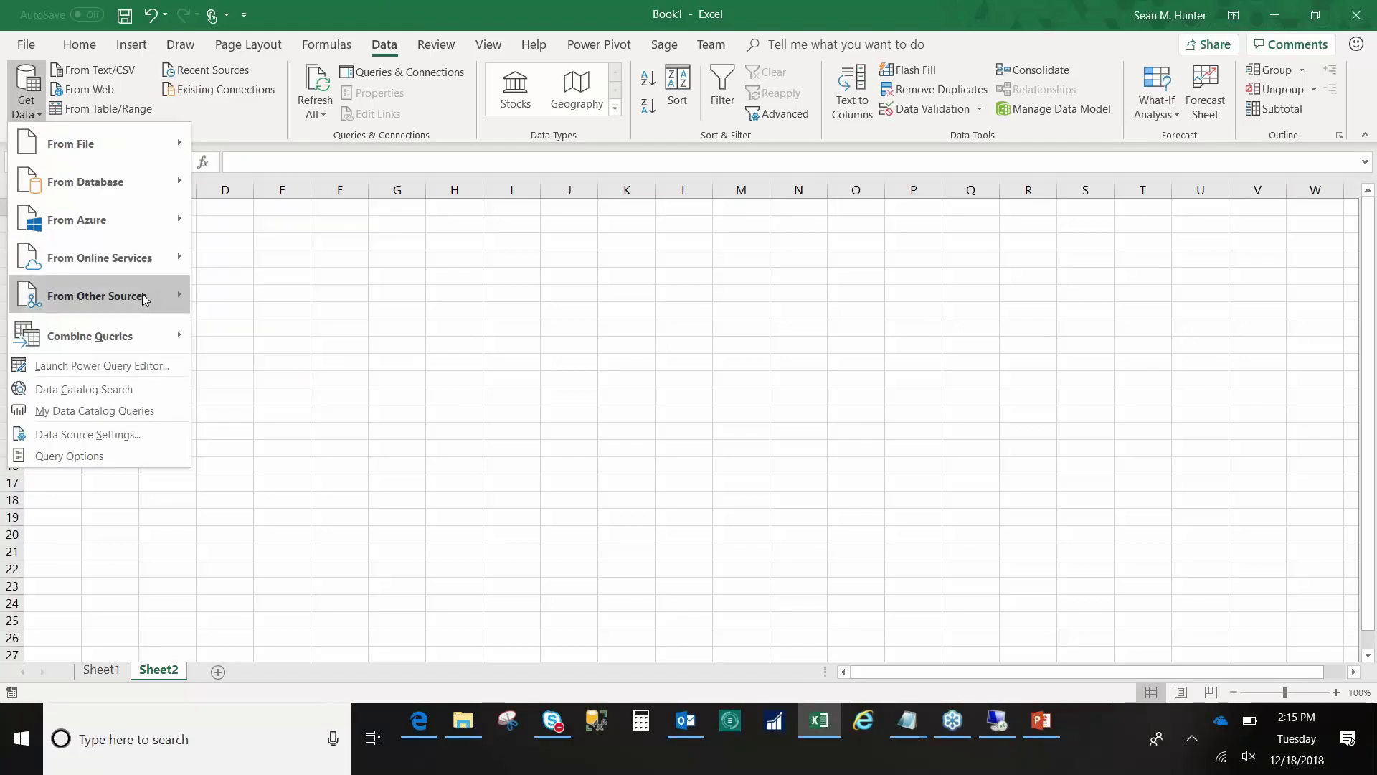
mouse_move(145, 300)
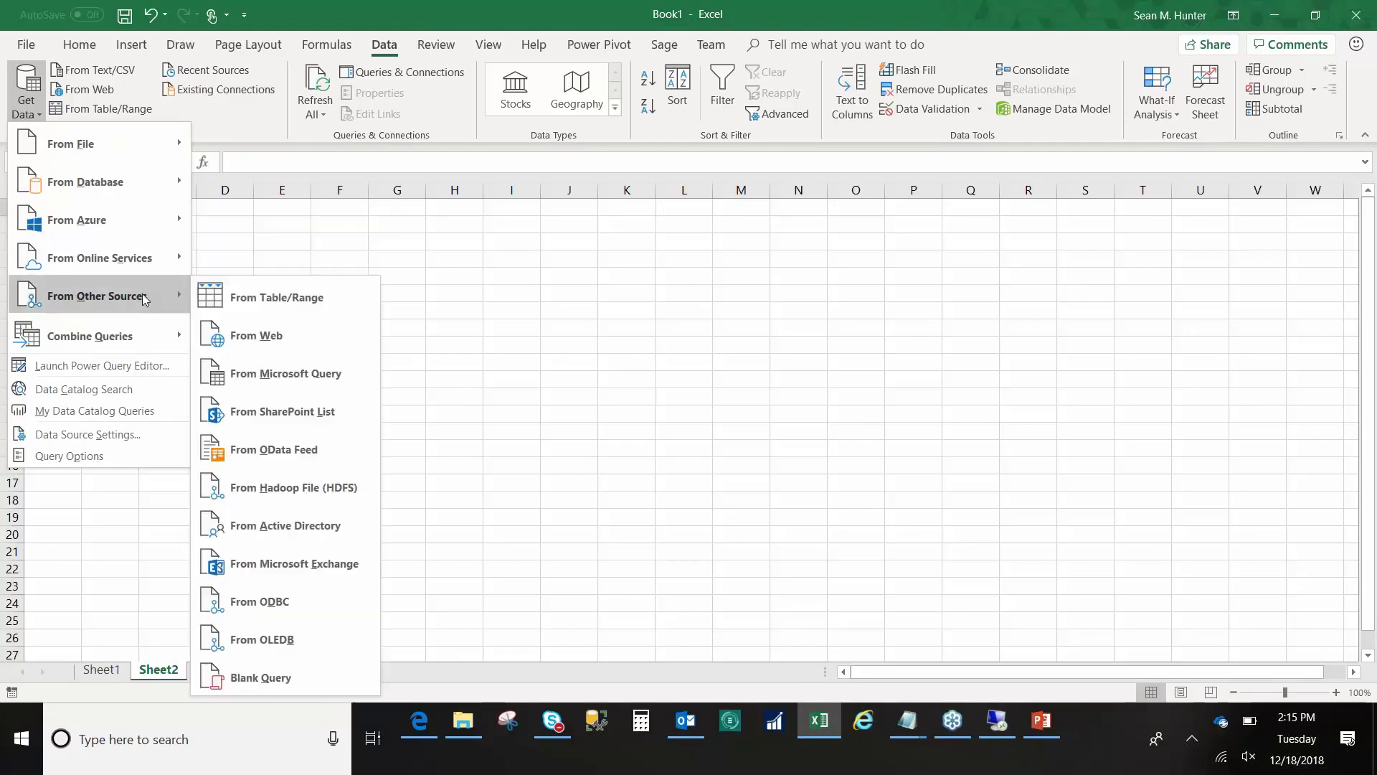
click(311, 380)
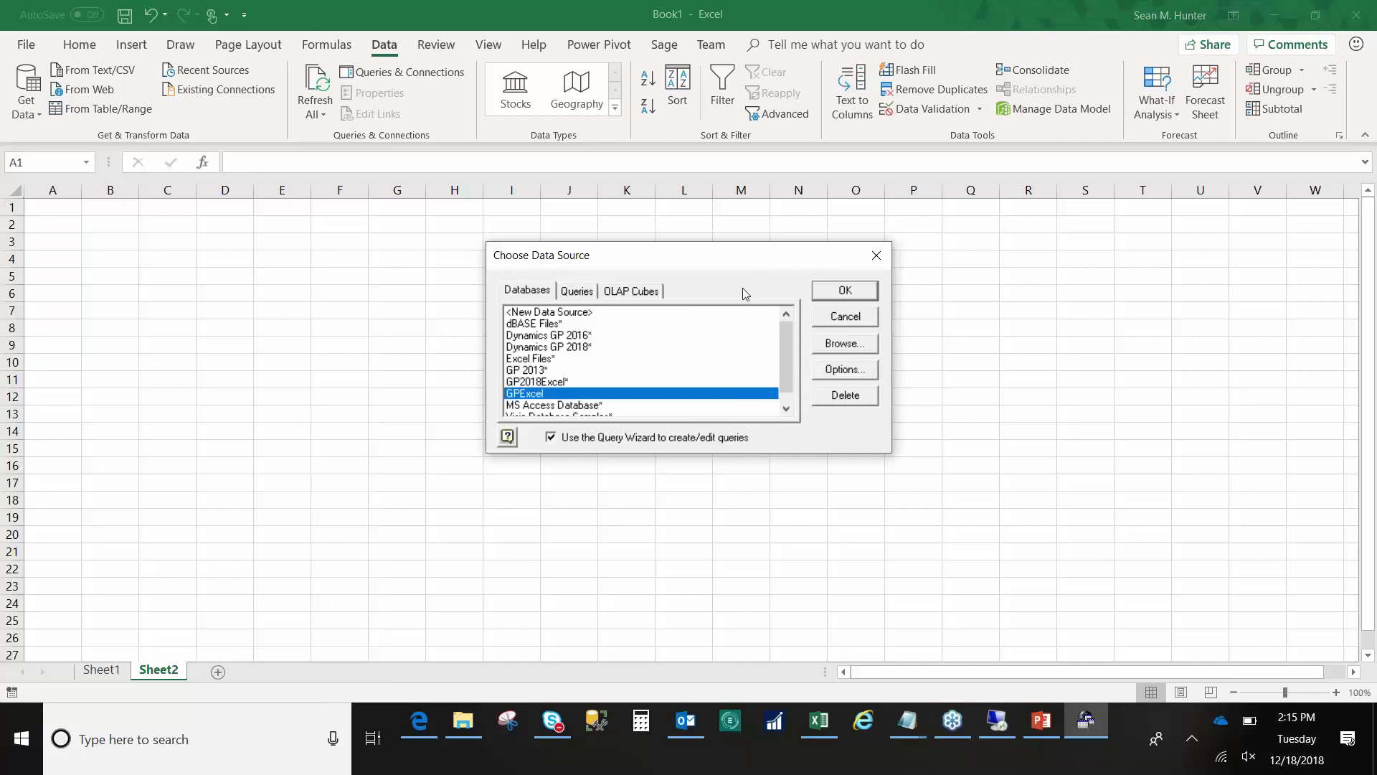
click(852, 290)
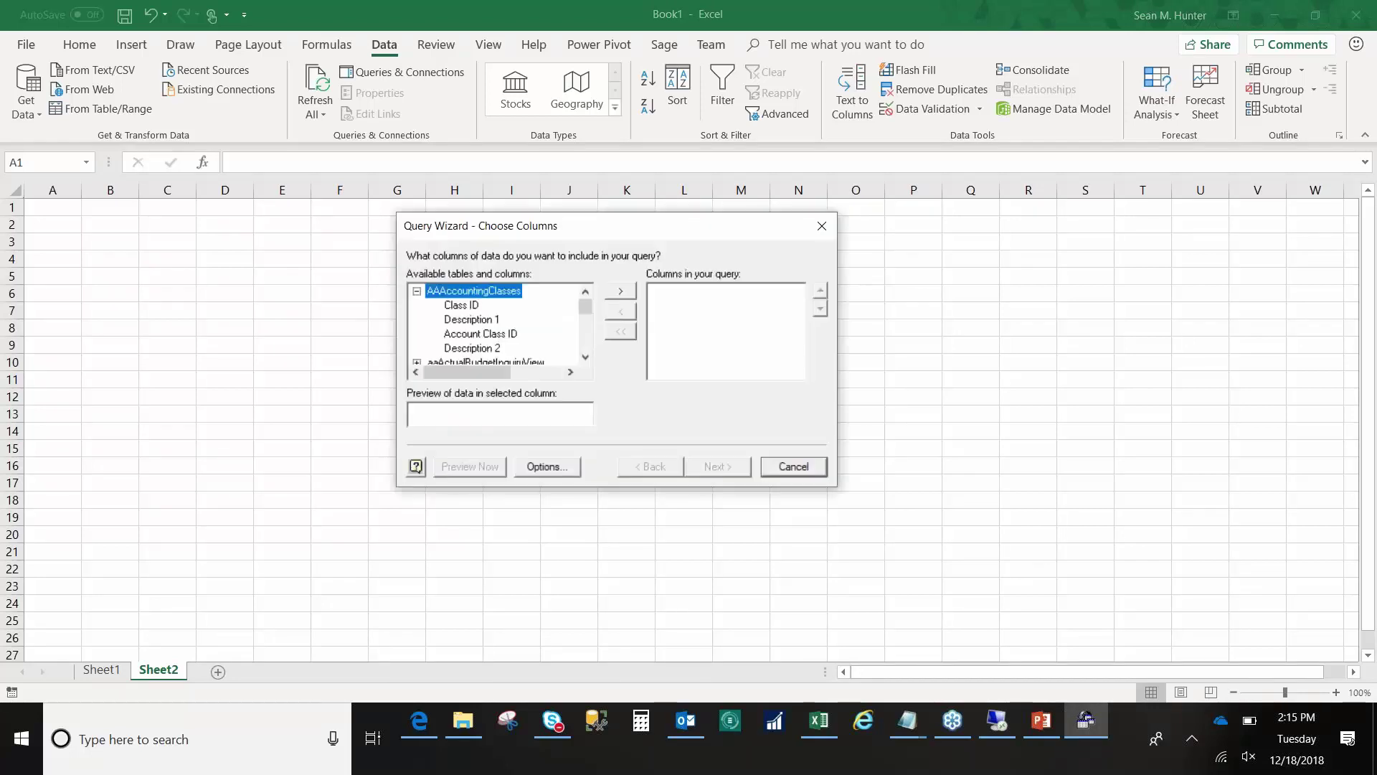
Include the Class ID column of AAAccountingClasses, skip filtering and sorting, and open the query in the Microsoft Query editor
double_click(465, 307)
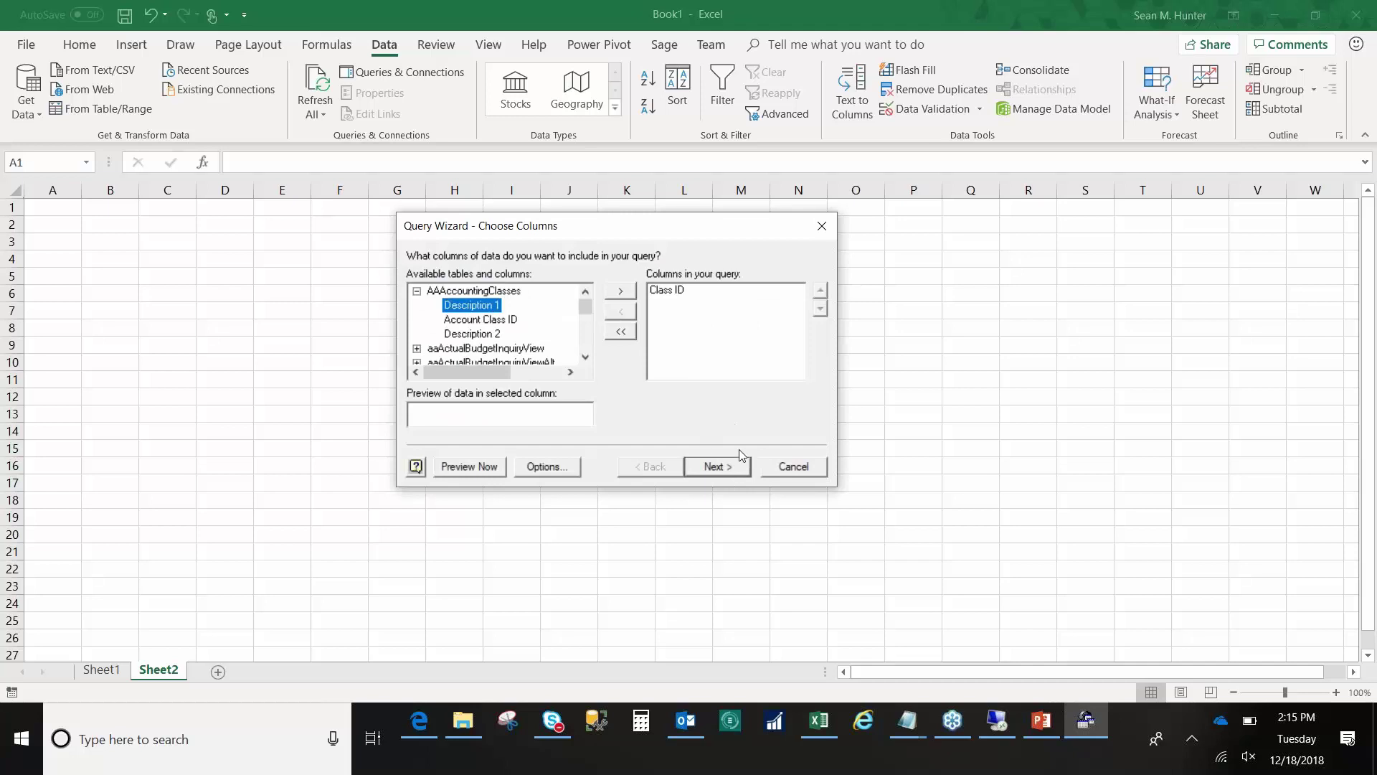
click(709, 467)
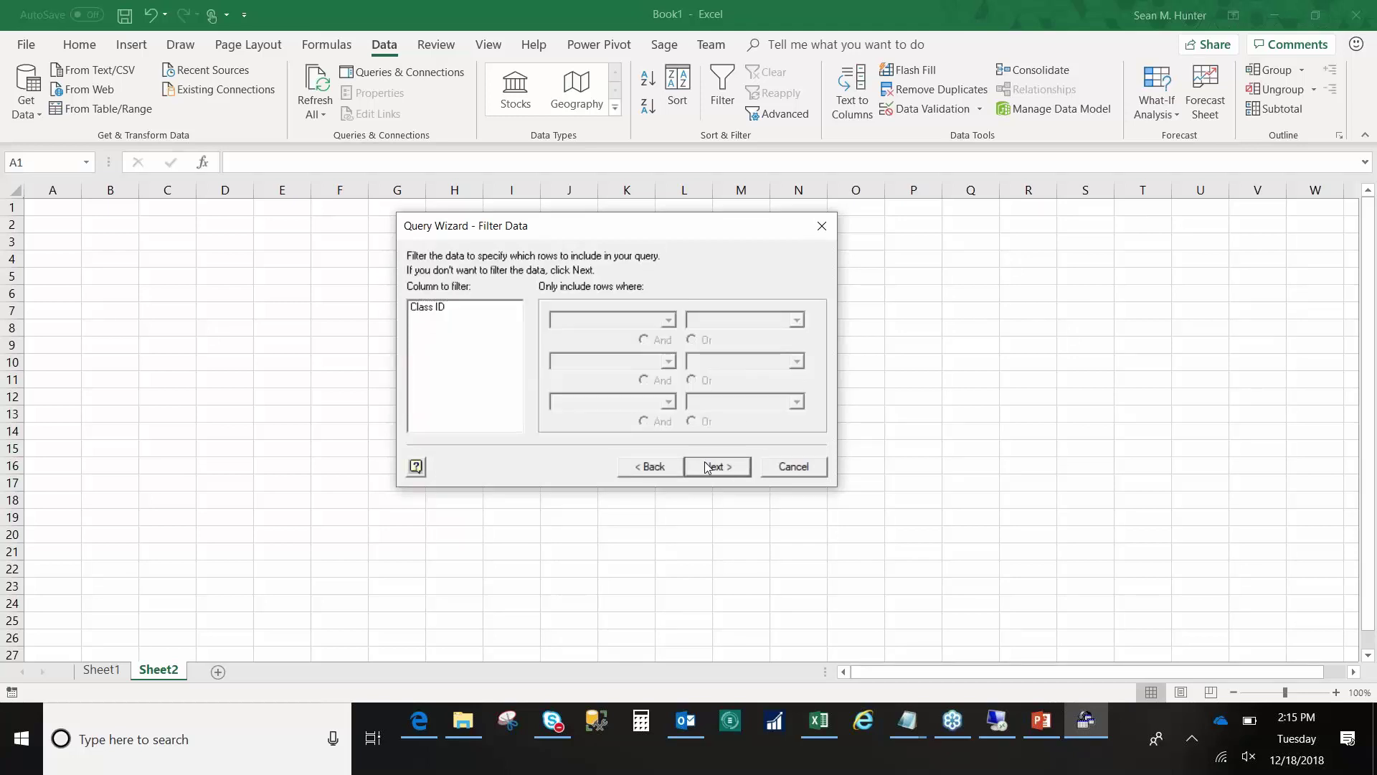
double_click(709, 467)
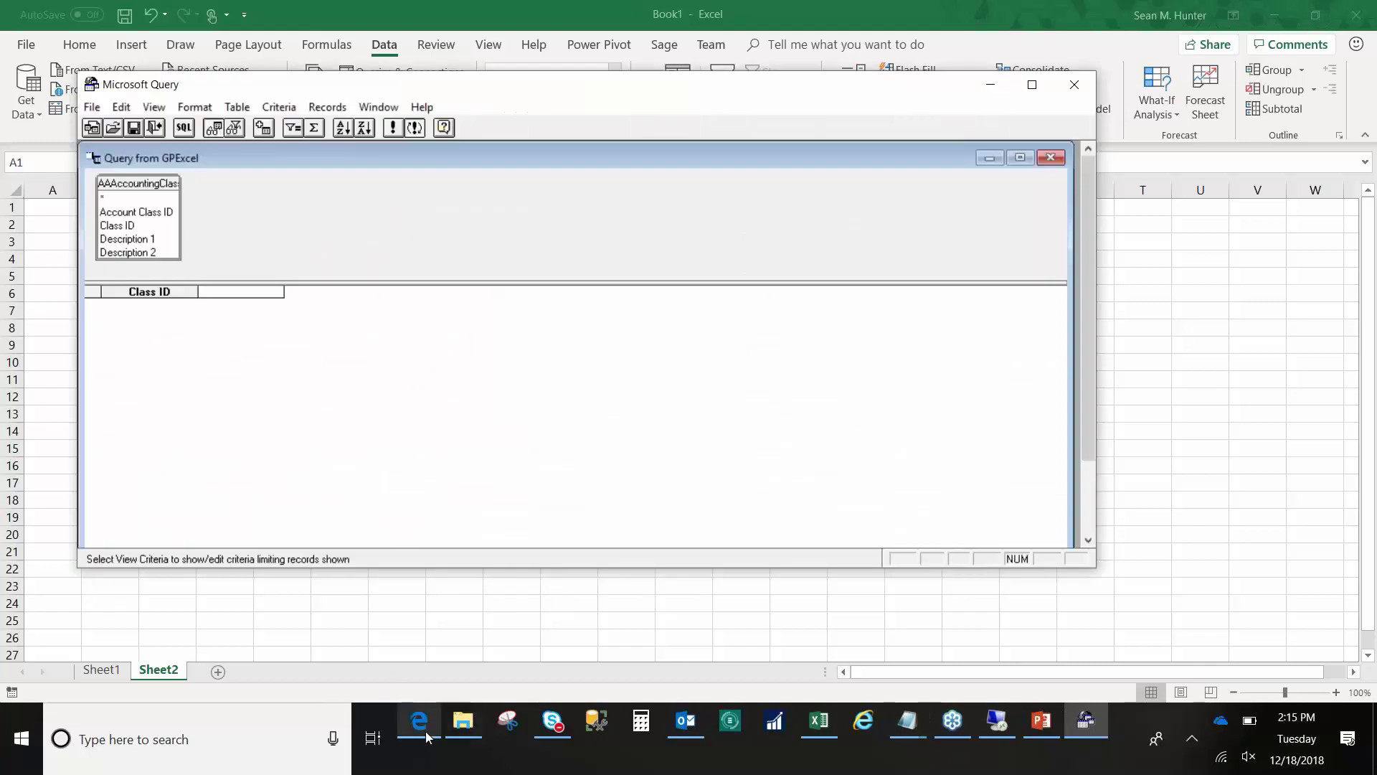
Switch to the Edge browser, return to the General Ledger SQL Code page and open the All GL Transactions article
click(424, 730)
click(15, 51)
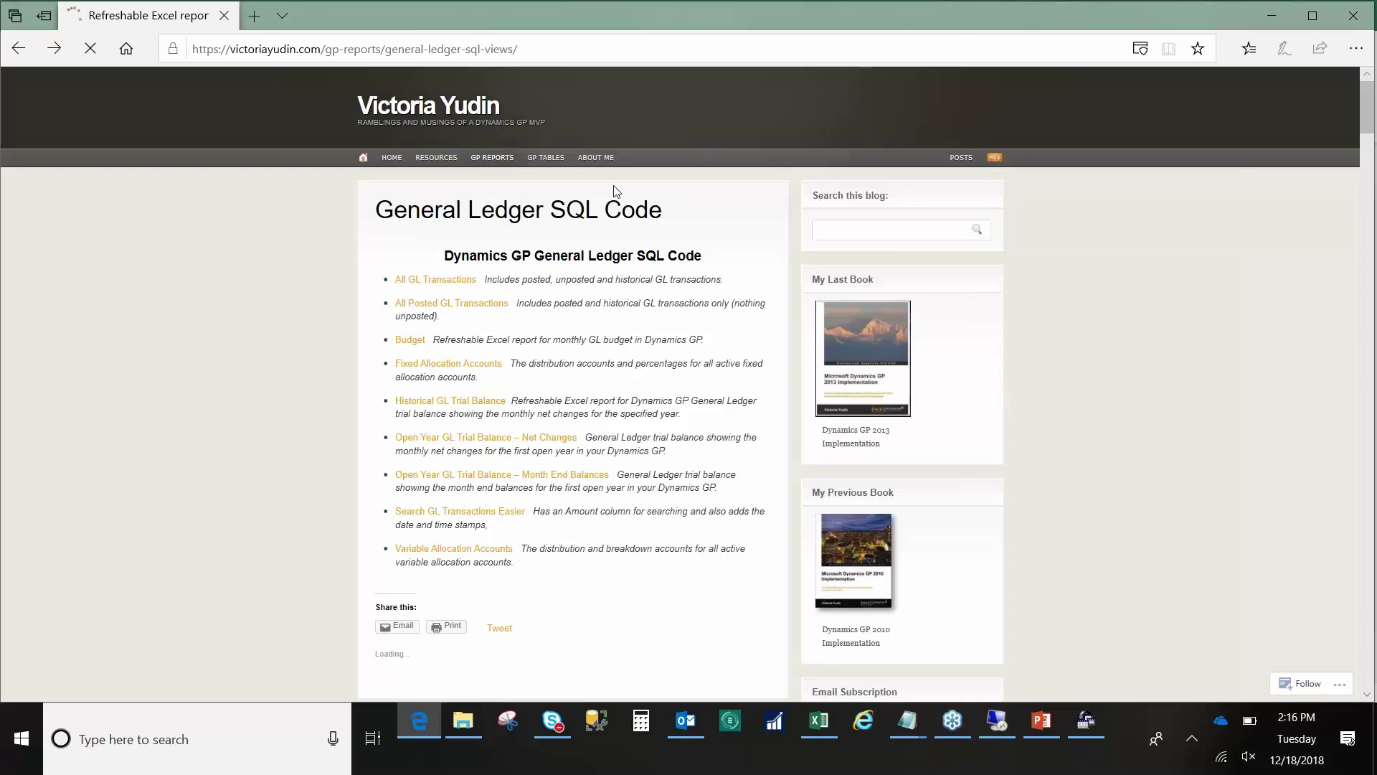
click(436, 279)
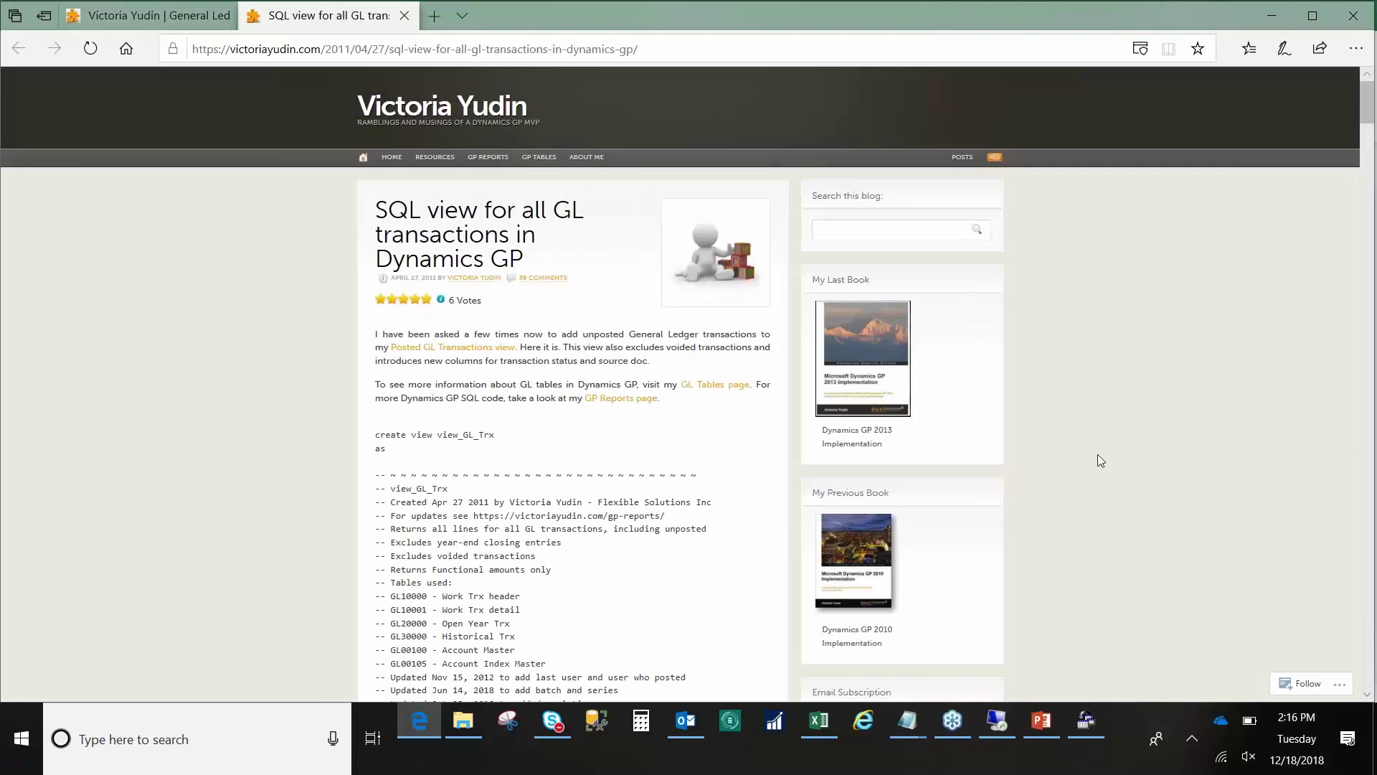
Copy the view's SQL code from the select statement through the GL00100 join, leaving out the permissions section
scroll(1098, 456, down, 3)
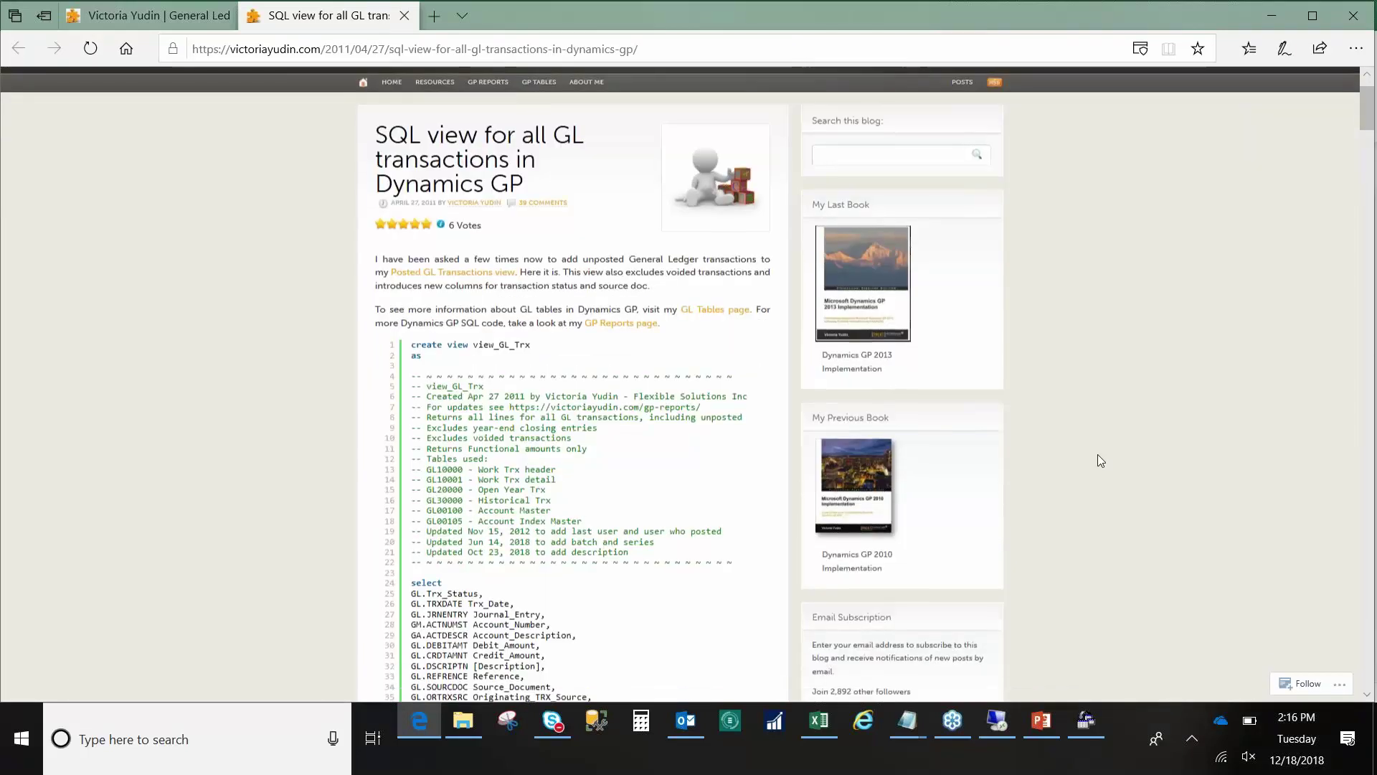
scroll(1100, 460, down, 4)
drag(411, 180, 560, 547)
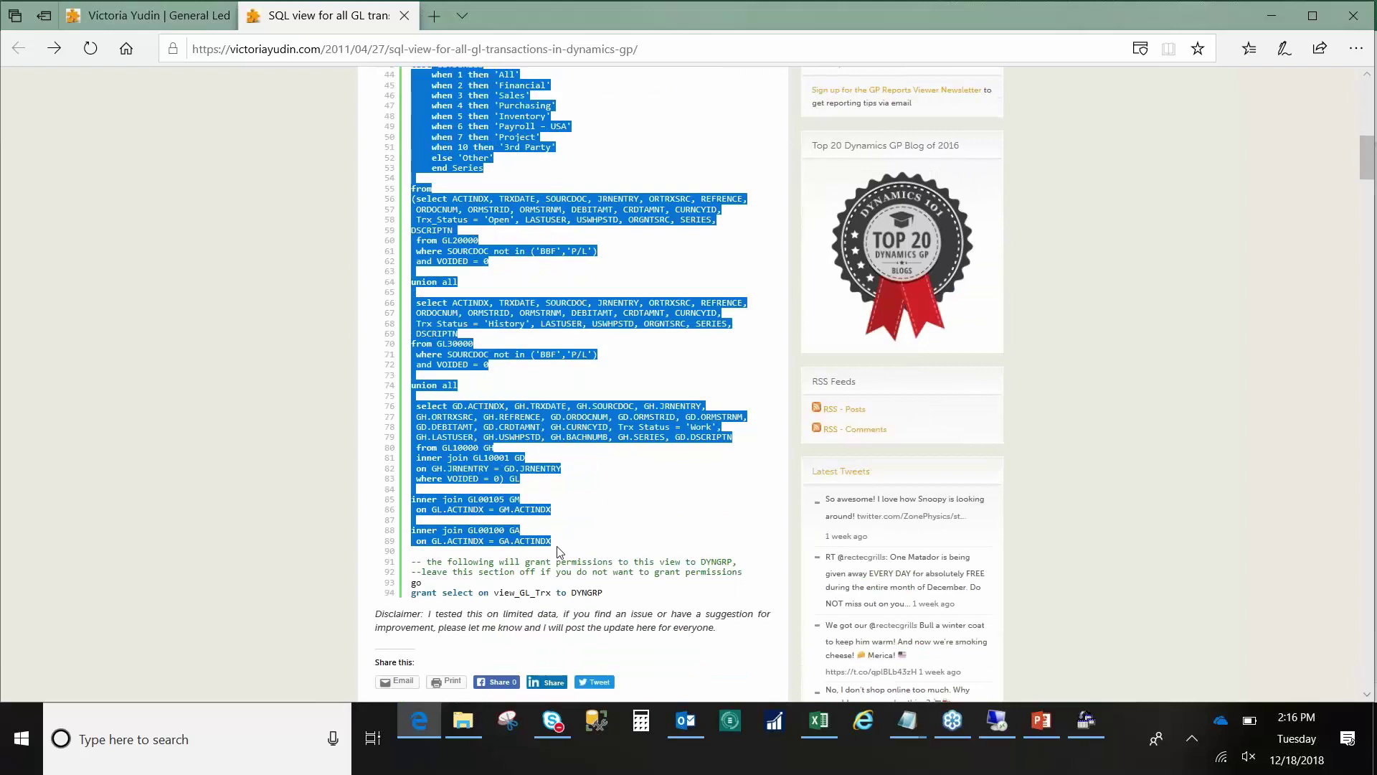
Switch to Microsoft Query and replace the query's entire SQL statement with the copied GL transactions code
click(1086, 723)
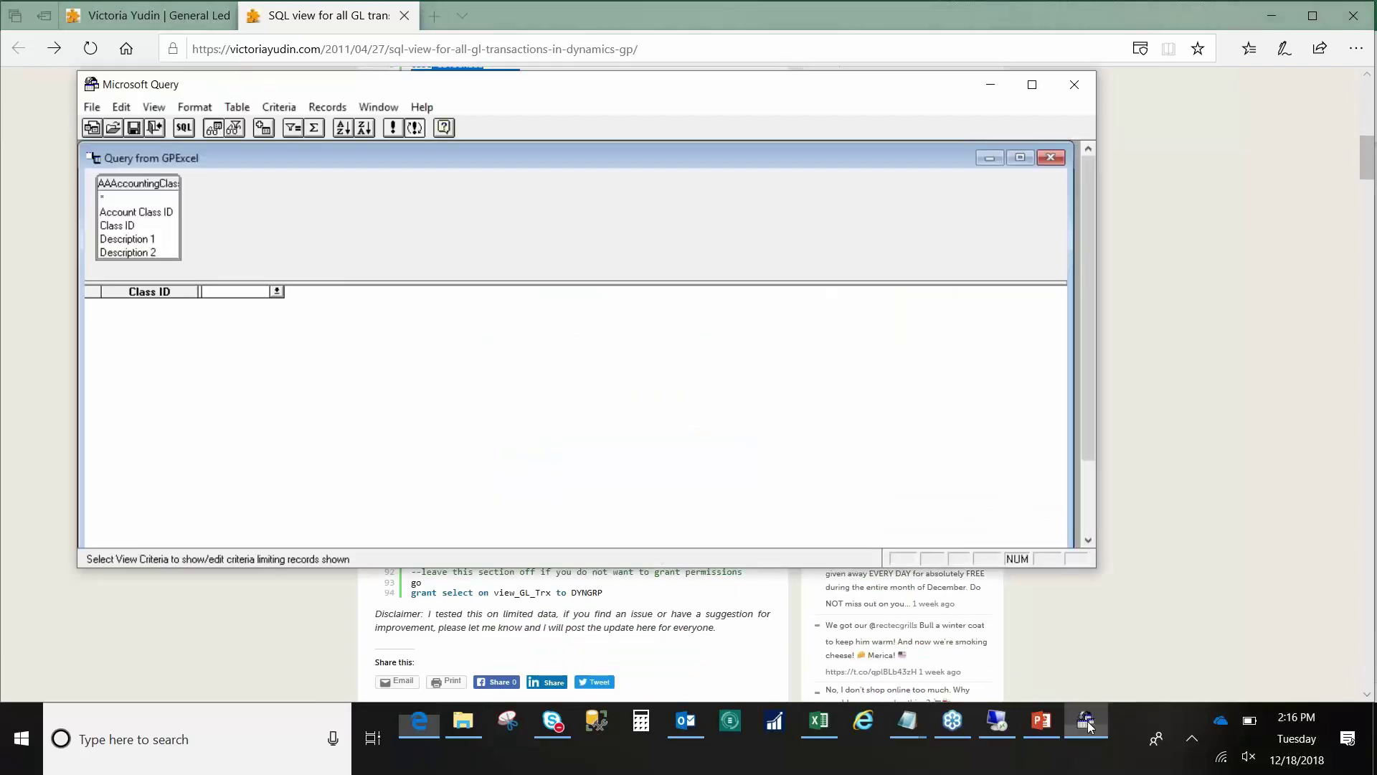
click(184, 129)
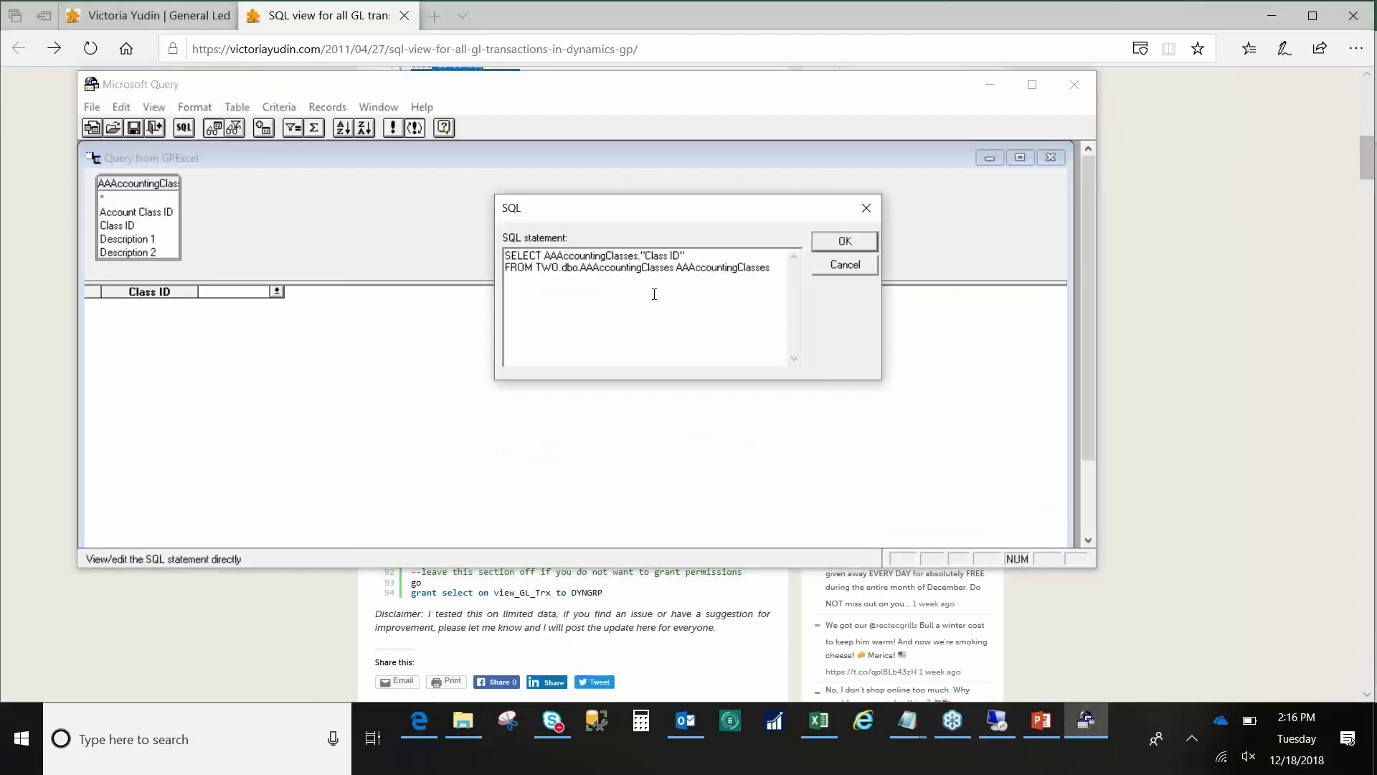
click(860, 265)
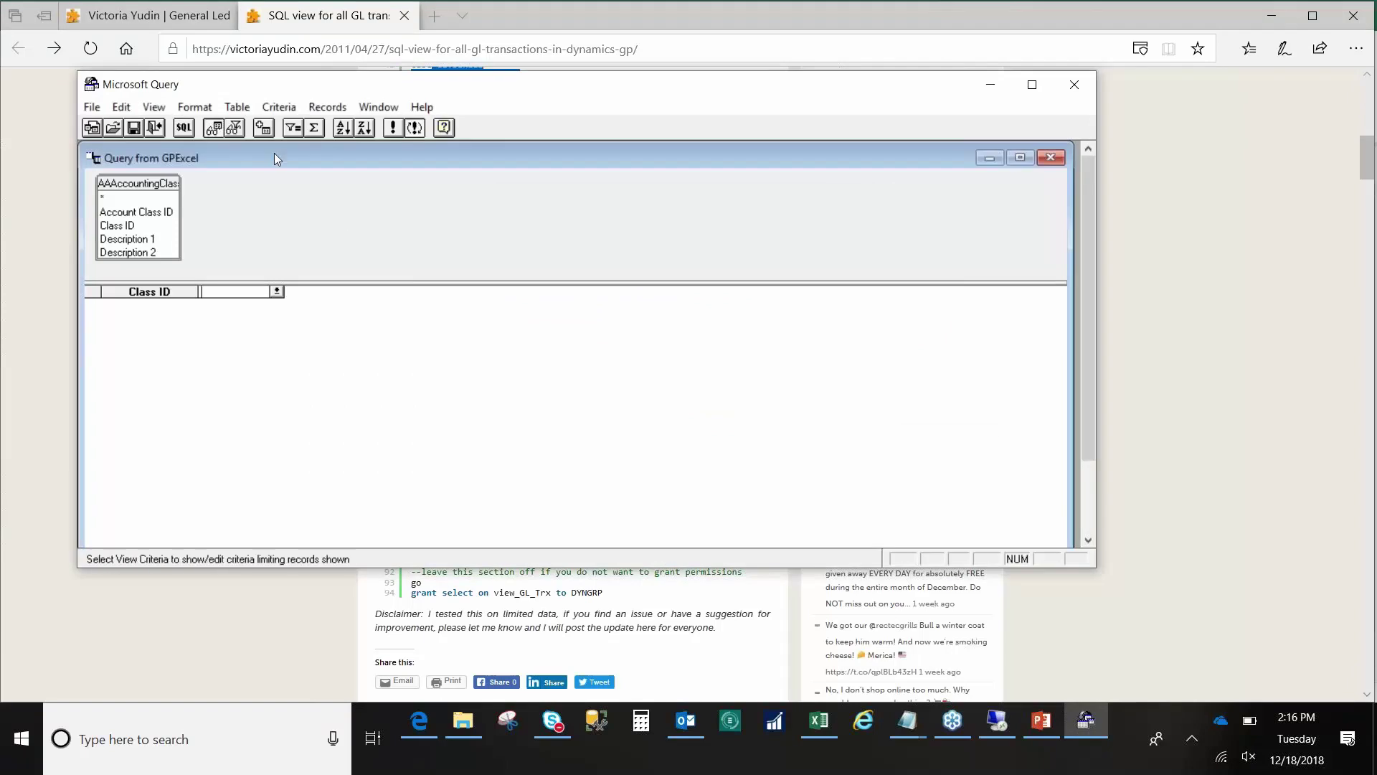
click(183, 128)
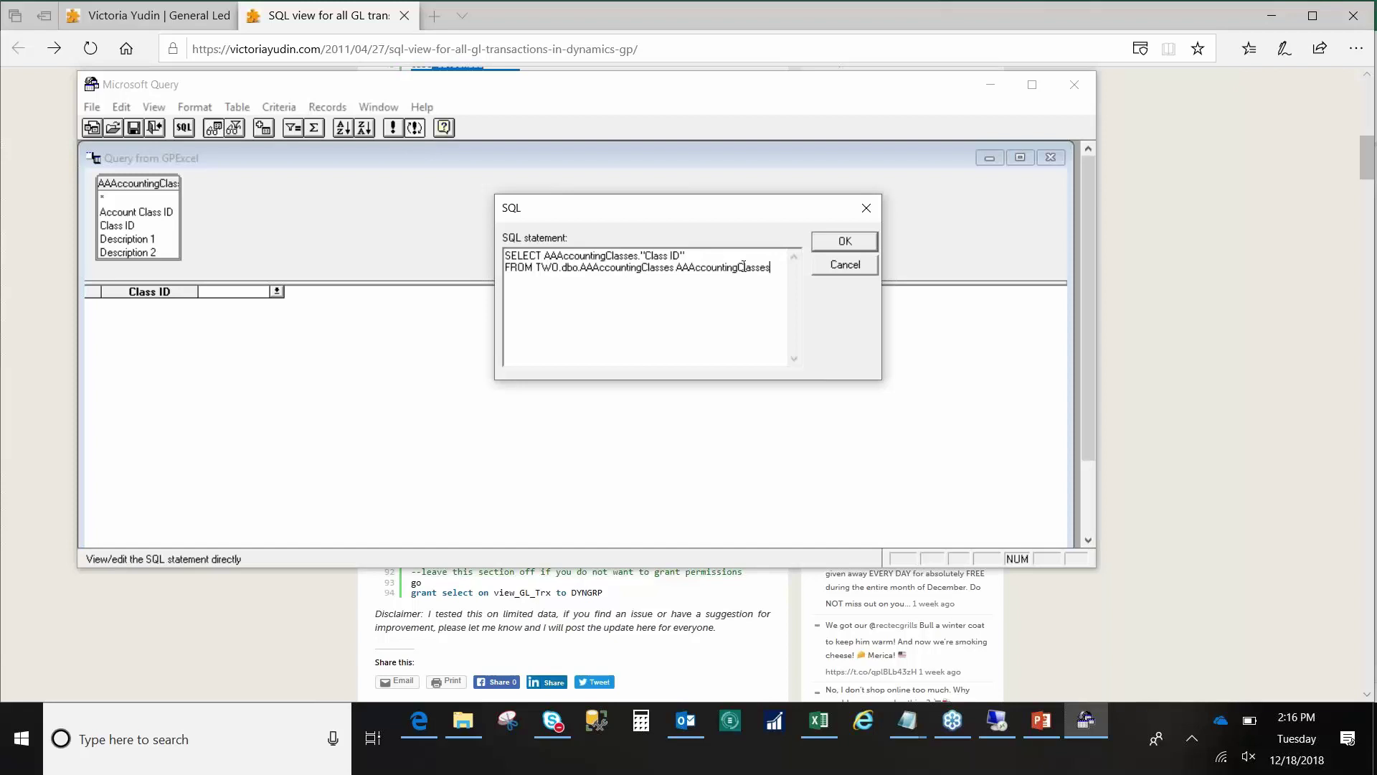
drag(771, 266, 434, 240)
key(Delete)
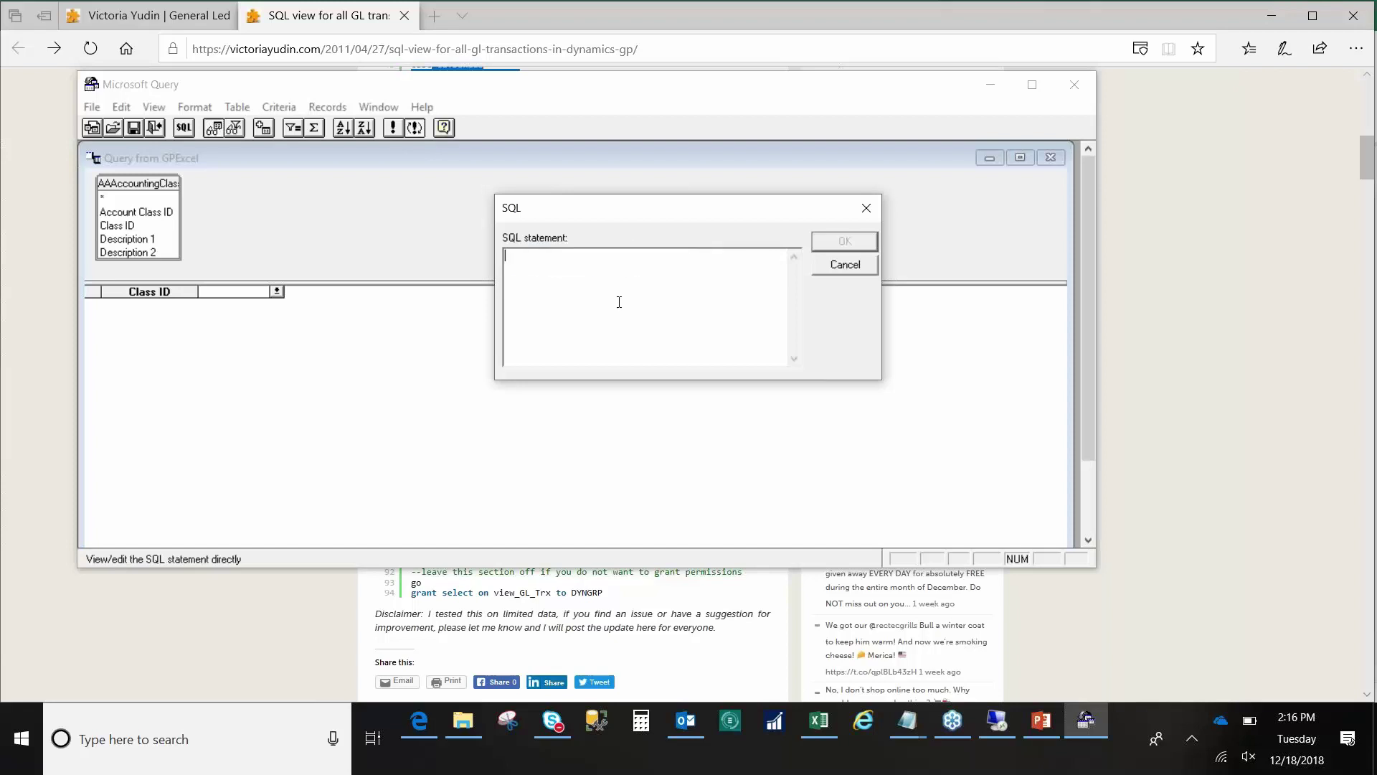
key(ctrl+v)
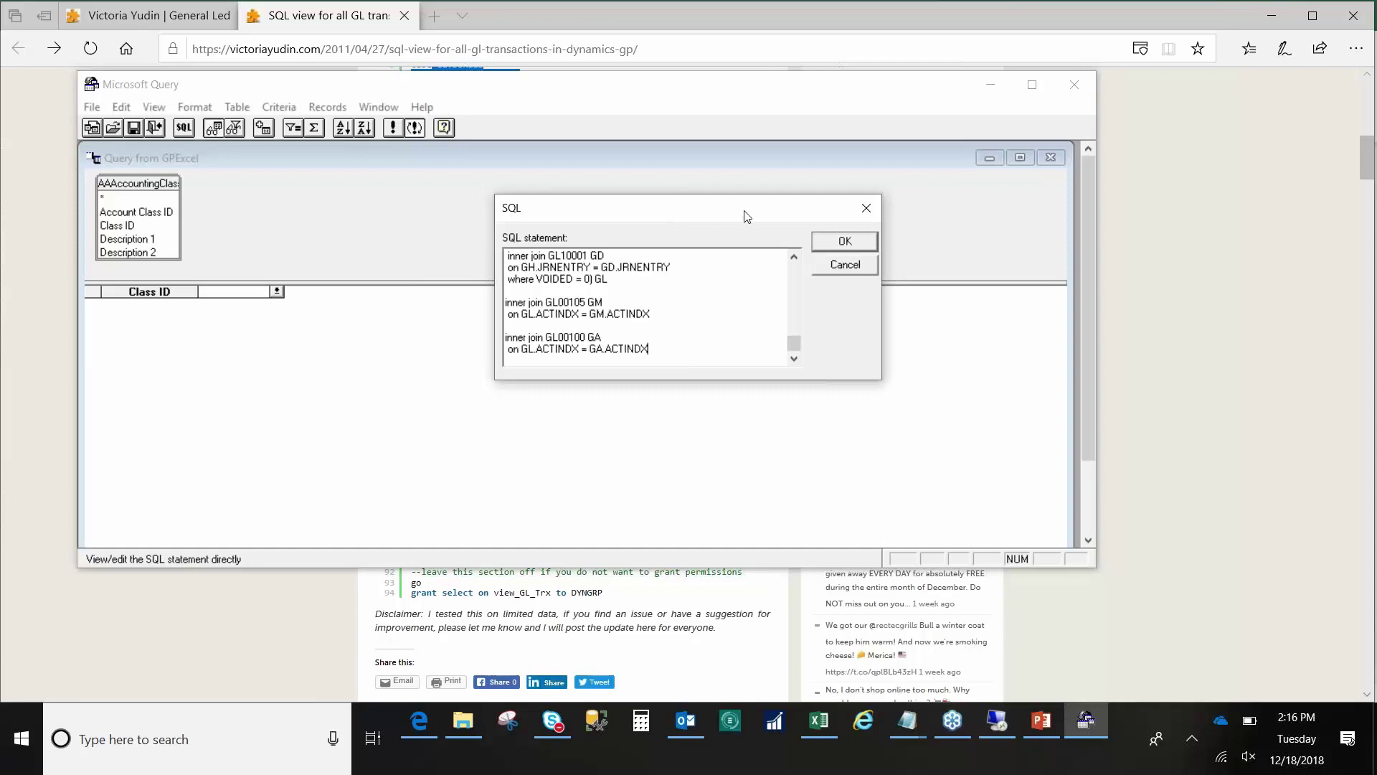
Run the new SQL statement without a graphical representation and return its data as a table at cell A1 of Sheet2
drag(738, 215, 691, 250)
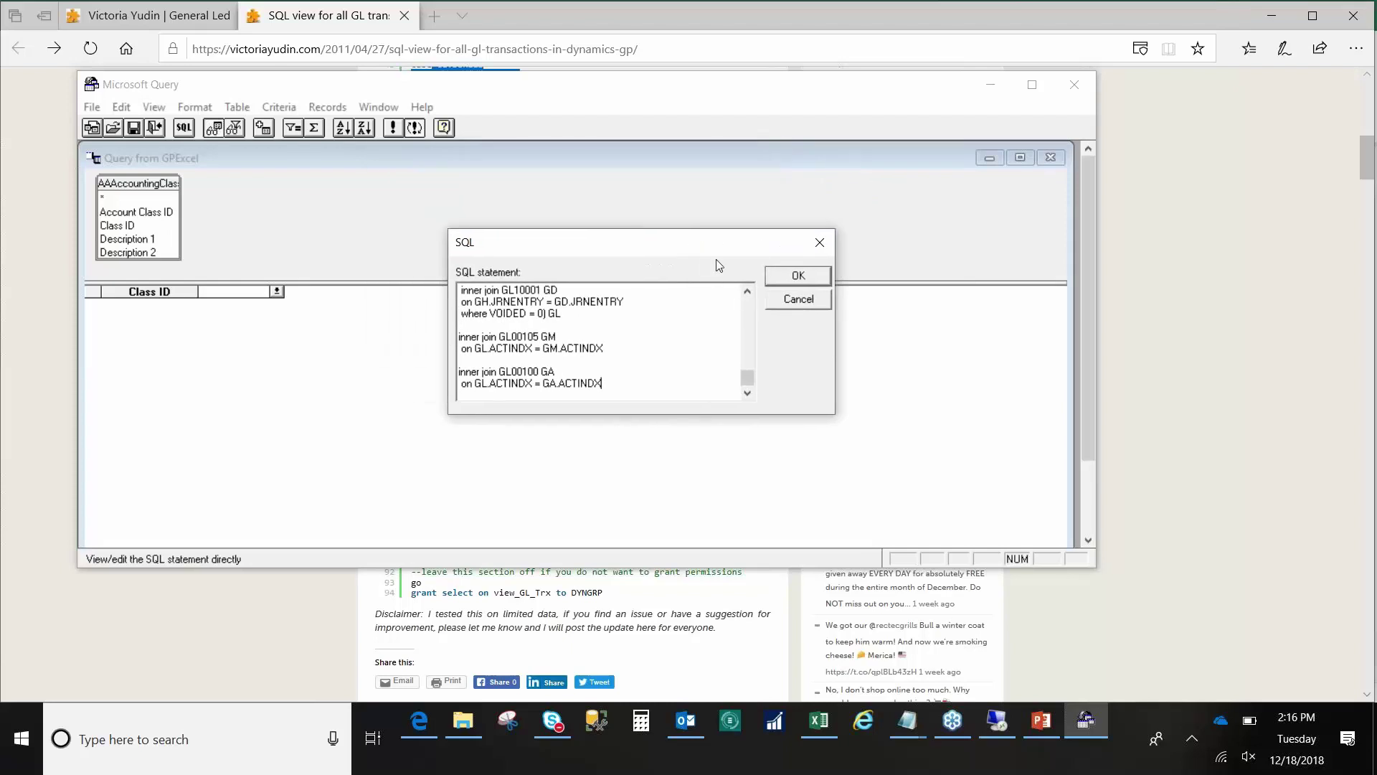
click(796, 278)
click(795, 278)
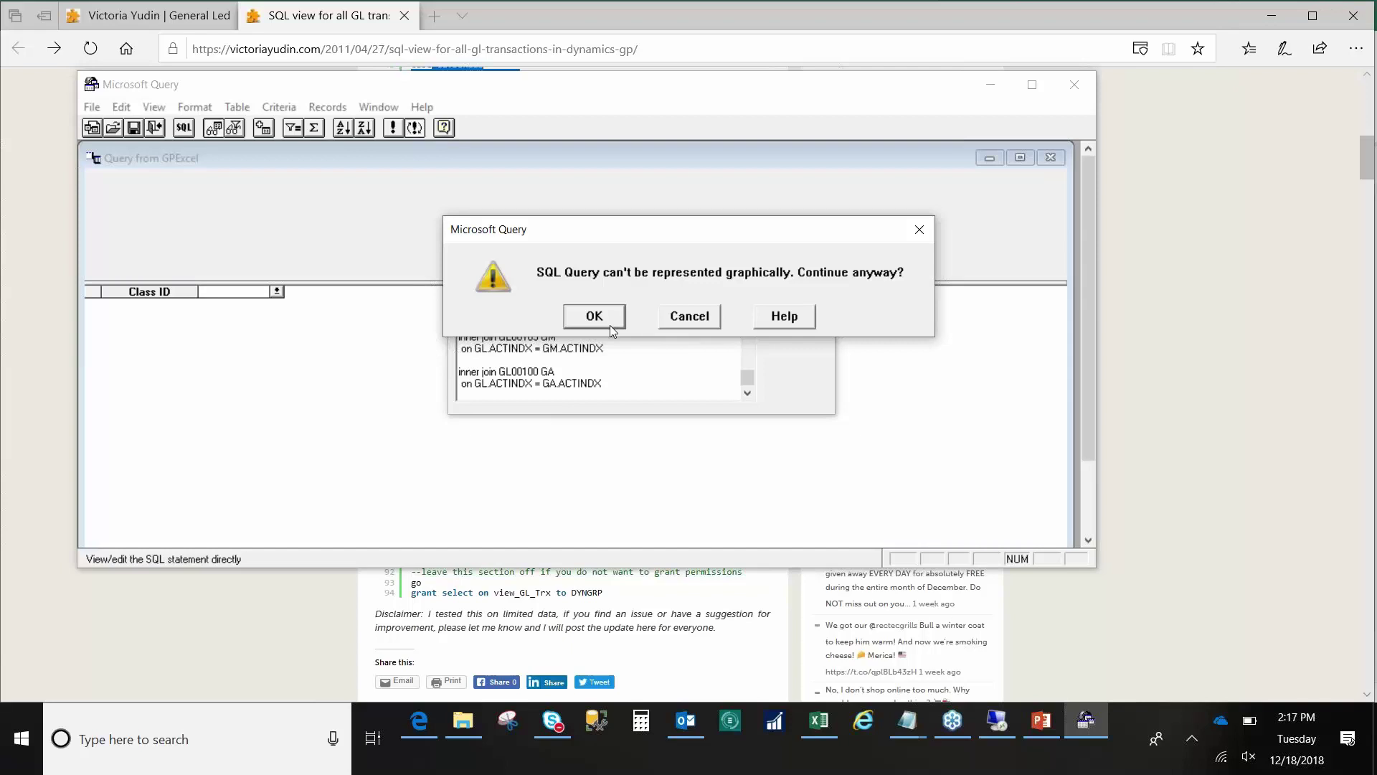
click(609, 324)
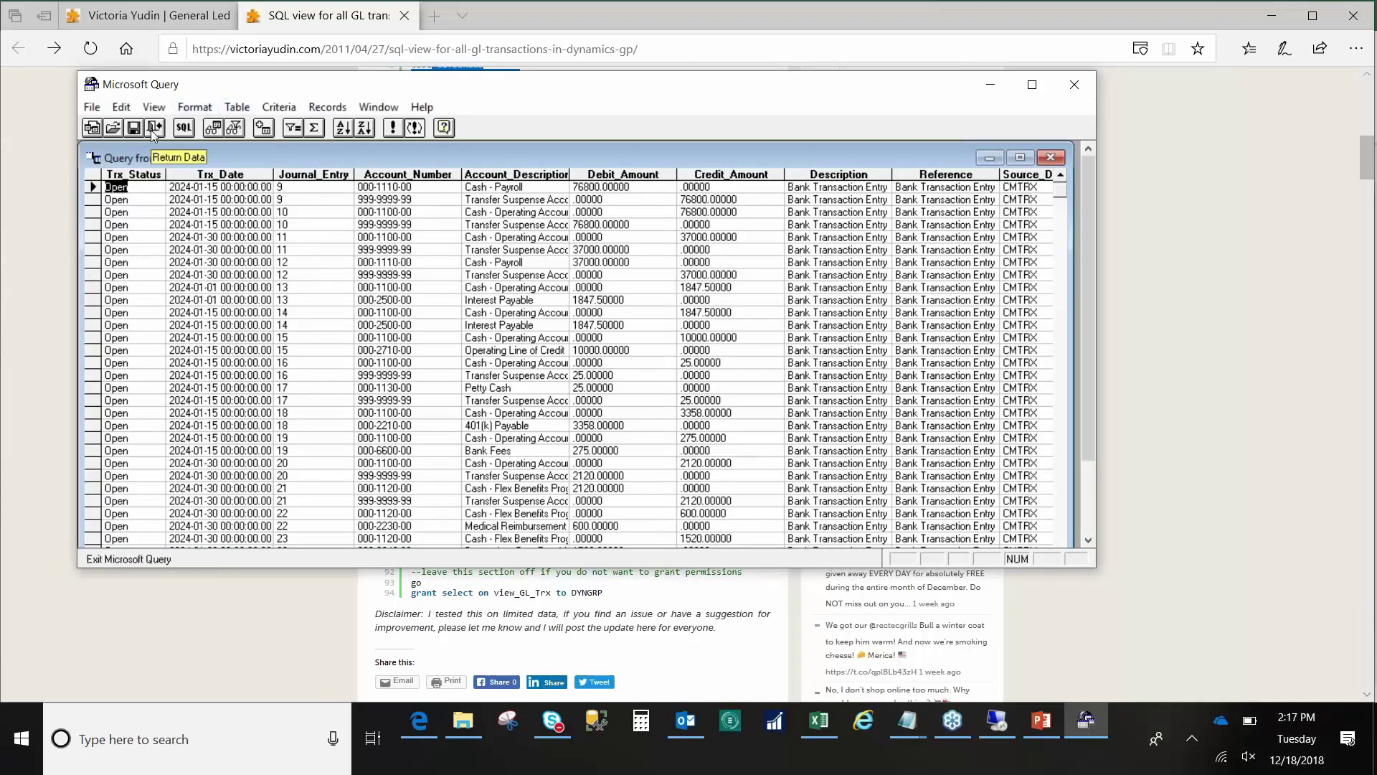
click(153, 130)
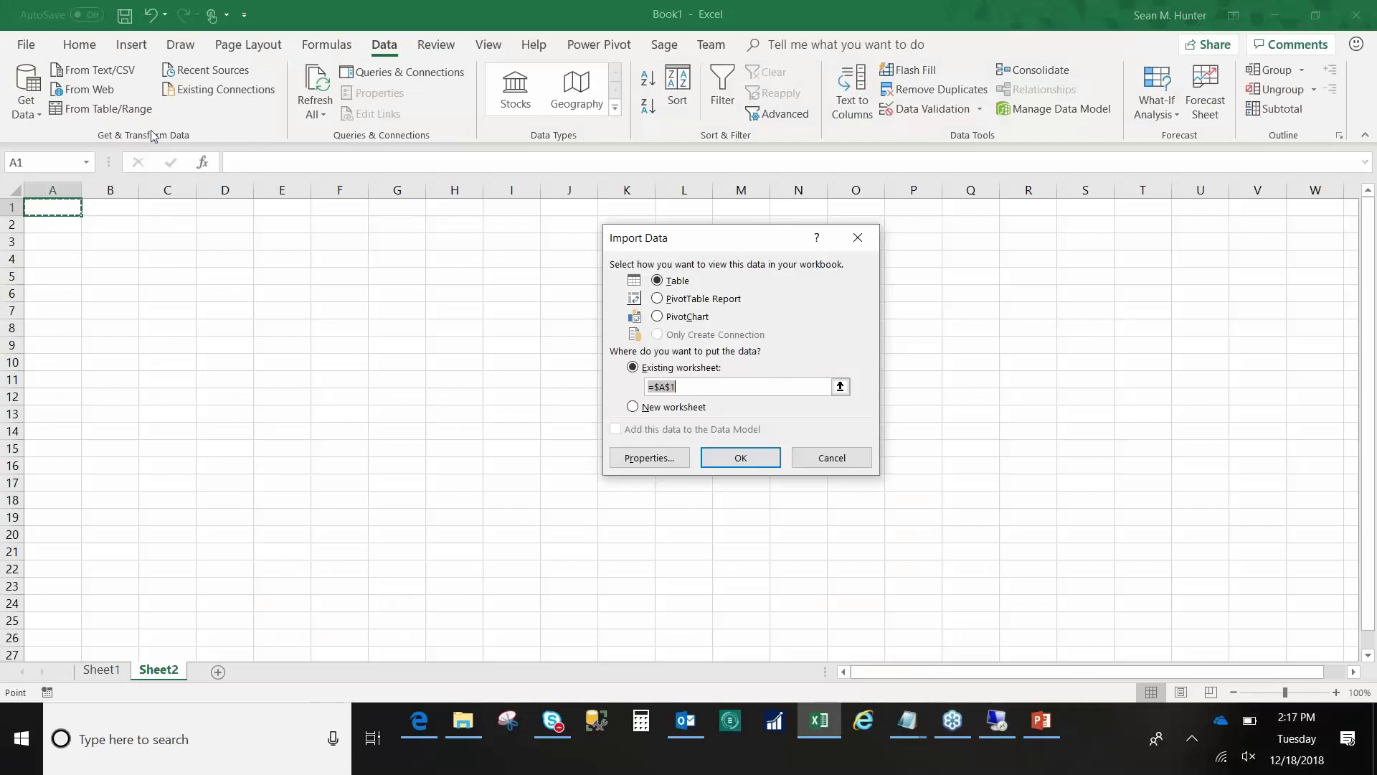
click(740, 459)
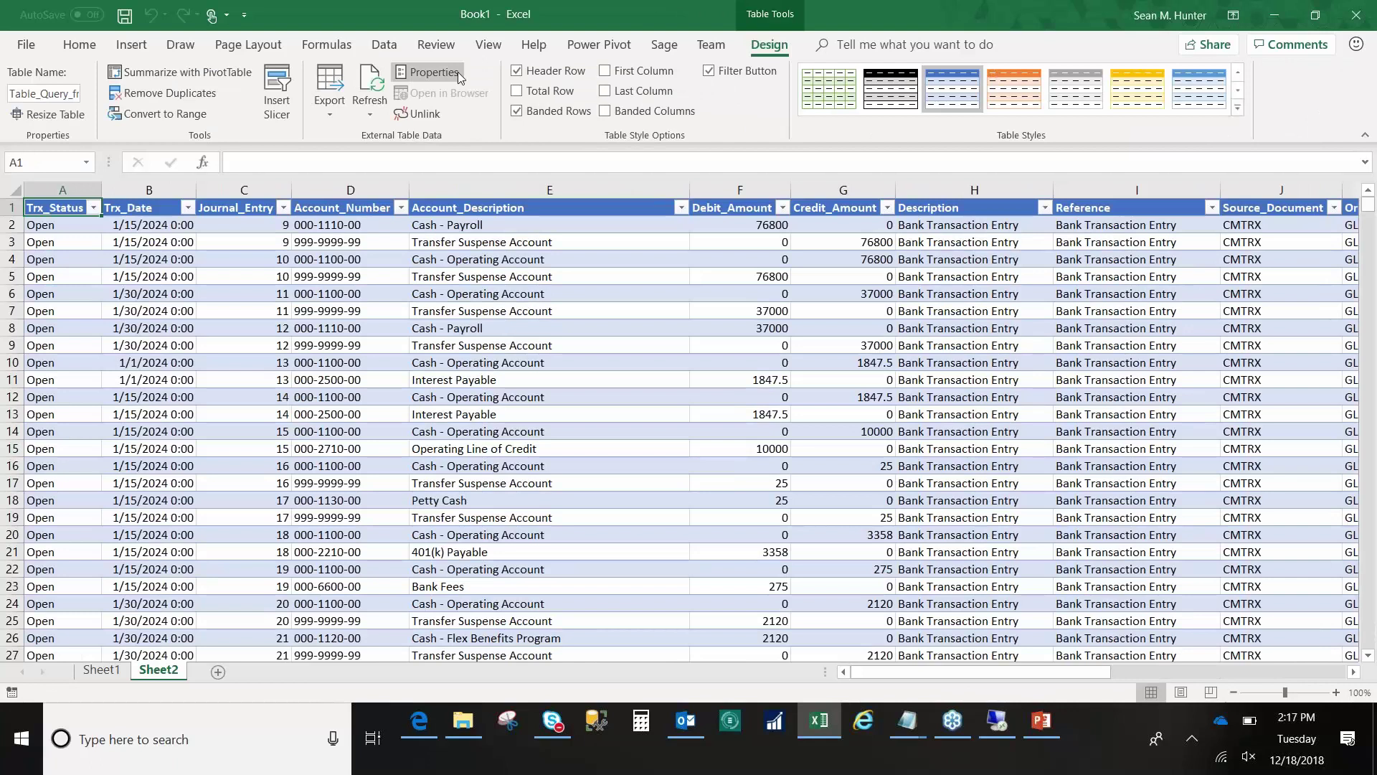
Open the connection properties of the GL transactions table on Sheet2 and show the query definition
click(319, 256)
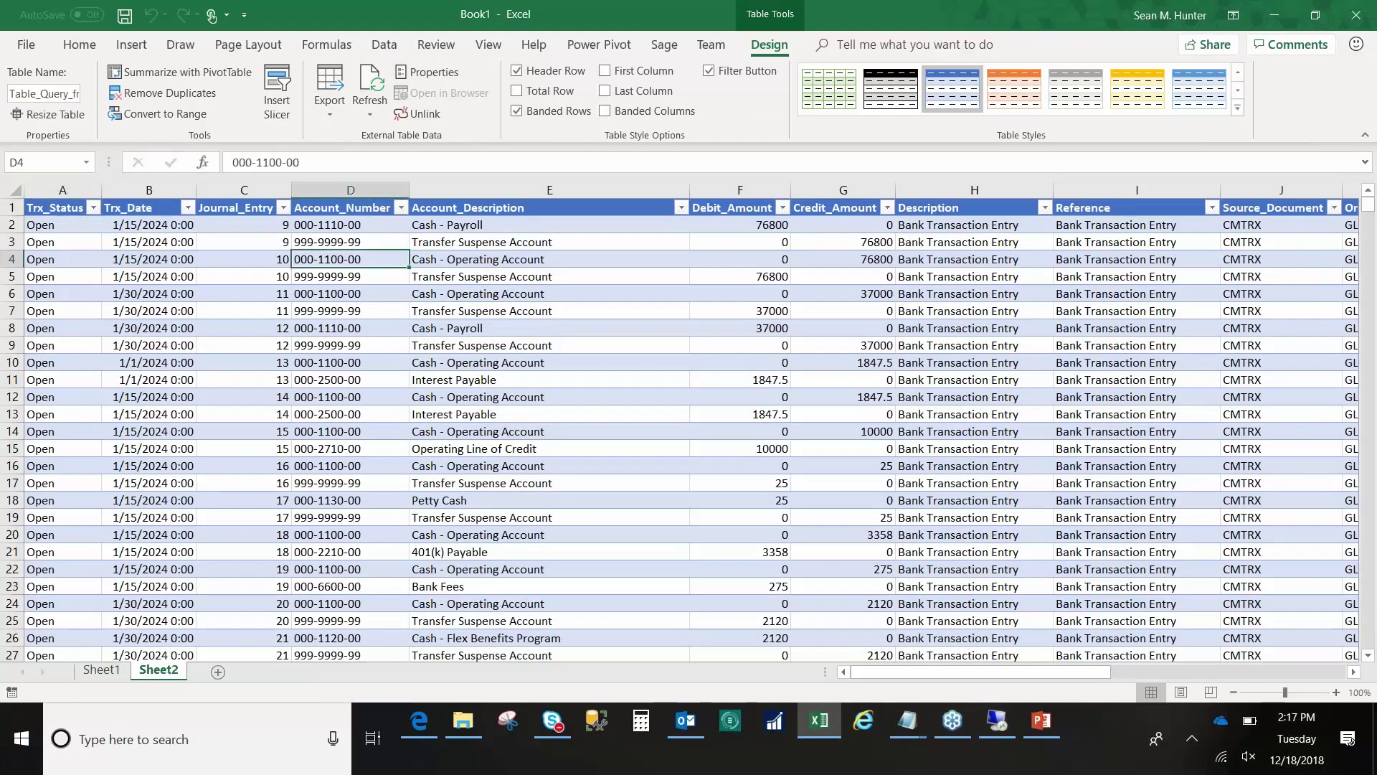
click(393, 51)
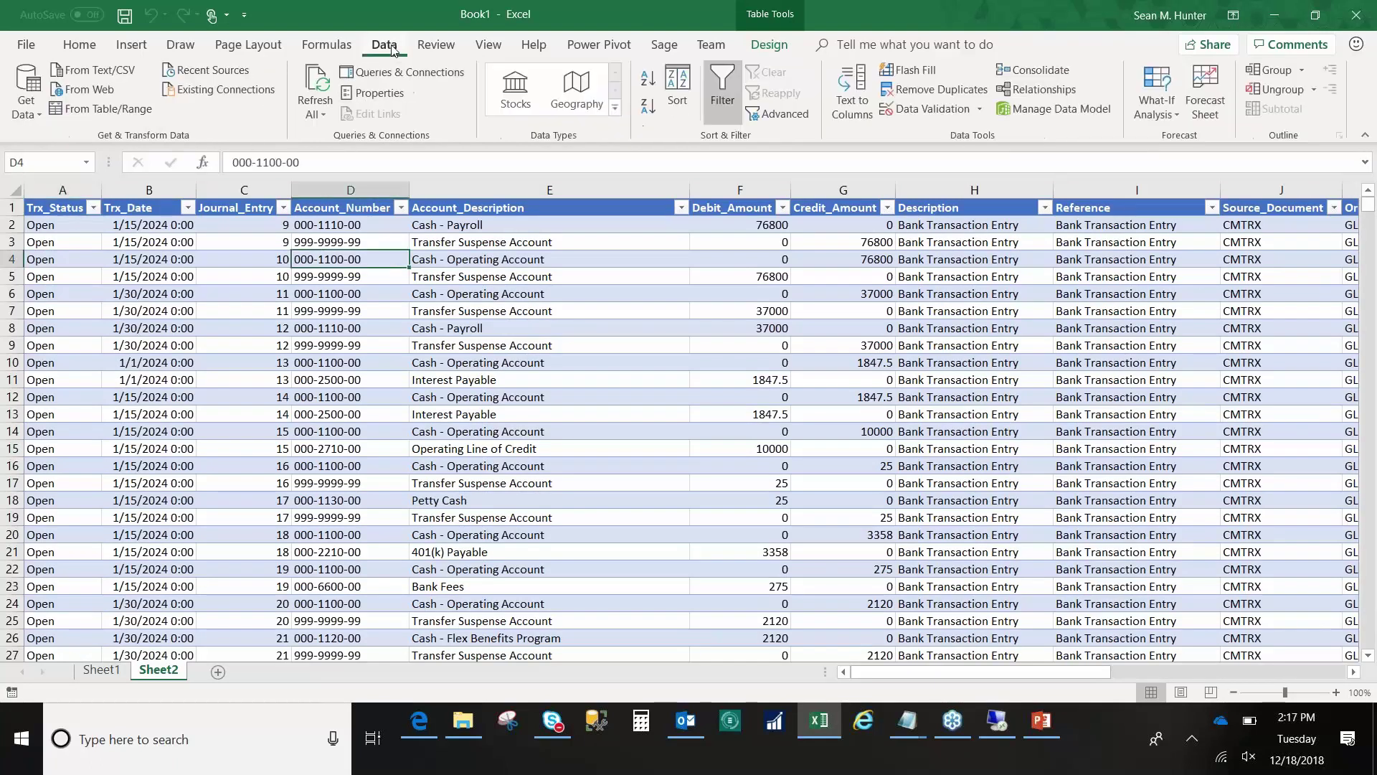
click(375, 95)
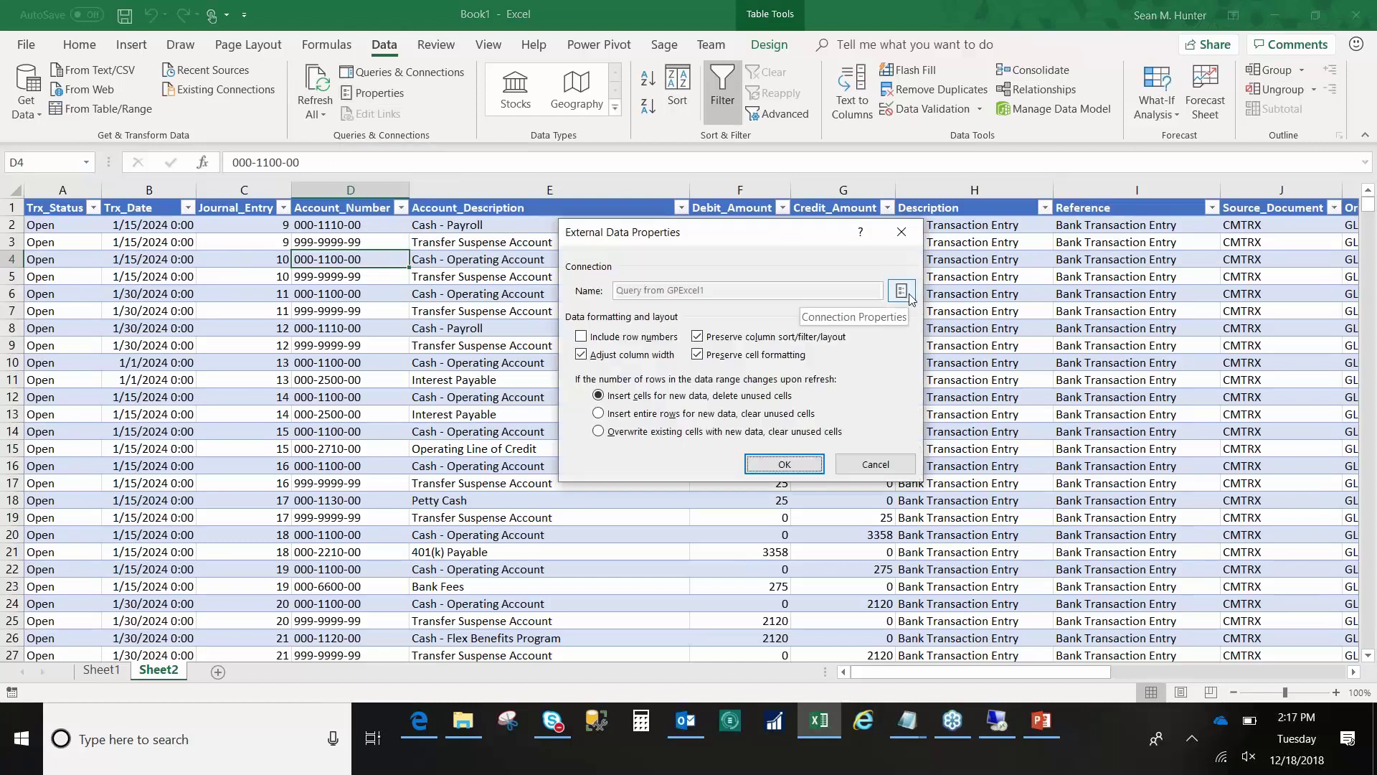
click(908, 294)
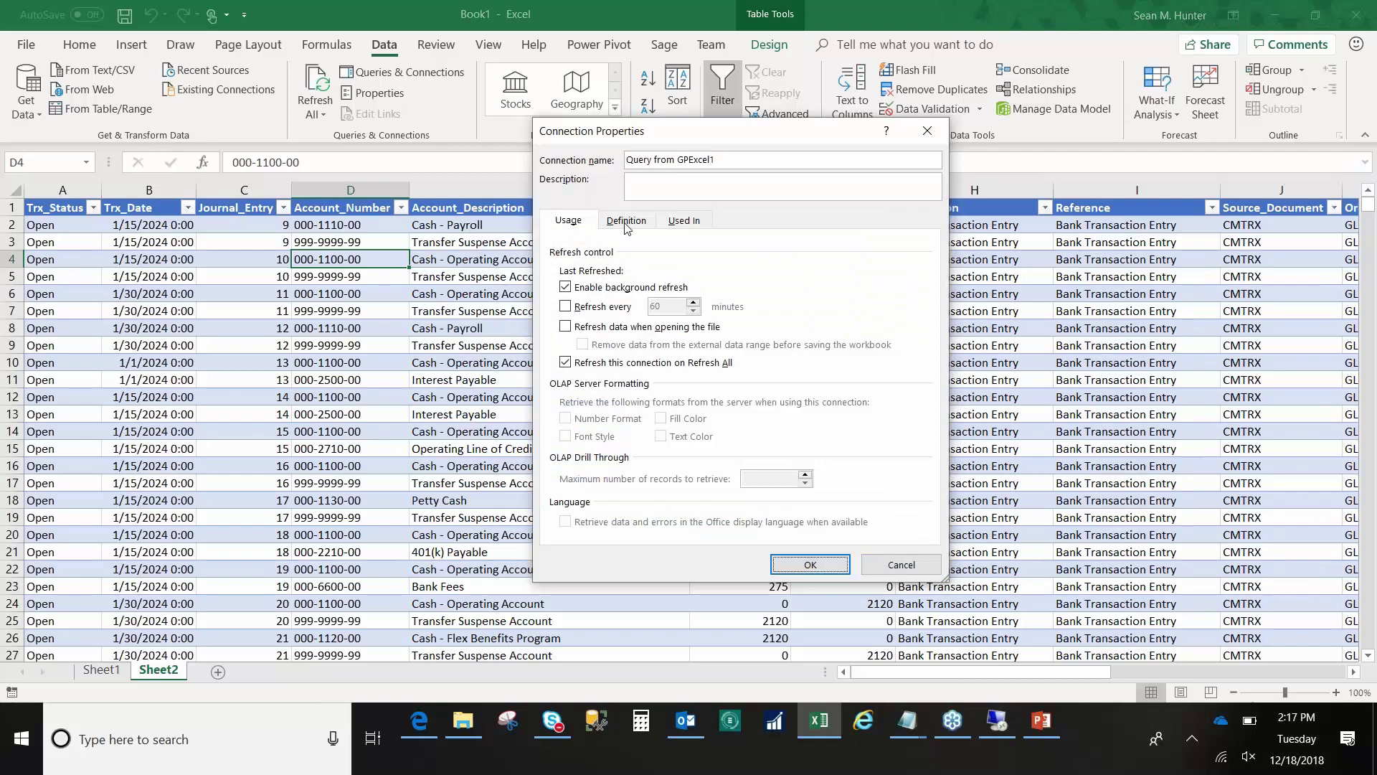
click(626, 221)
Review the connection's command text through the closing GL00100 join and back up to the GL10000 select section
click(923, 466)
click(923, 466)
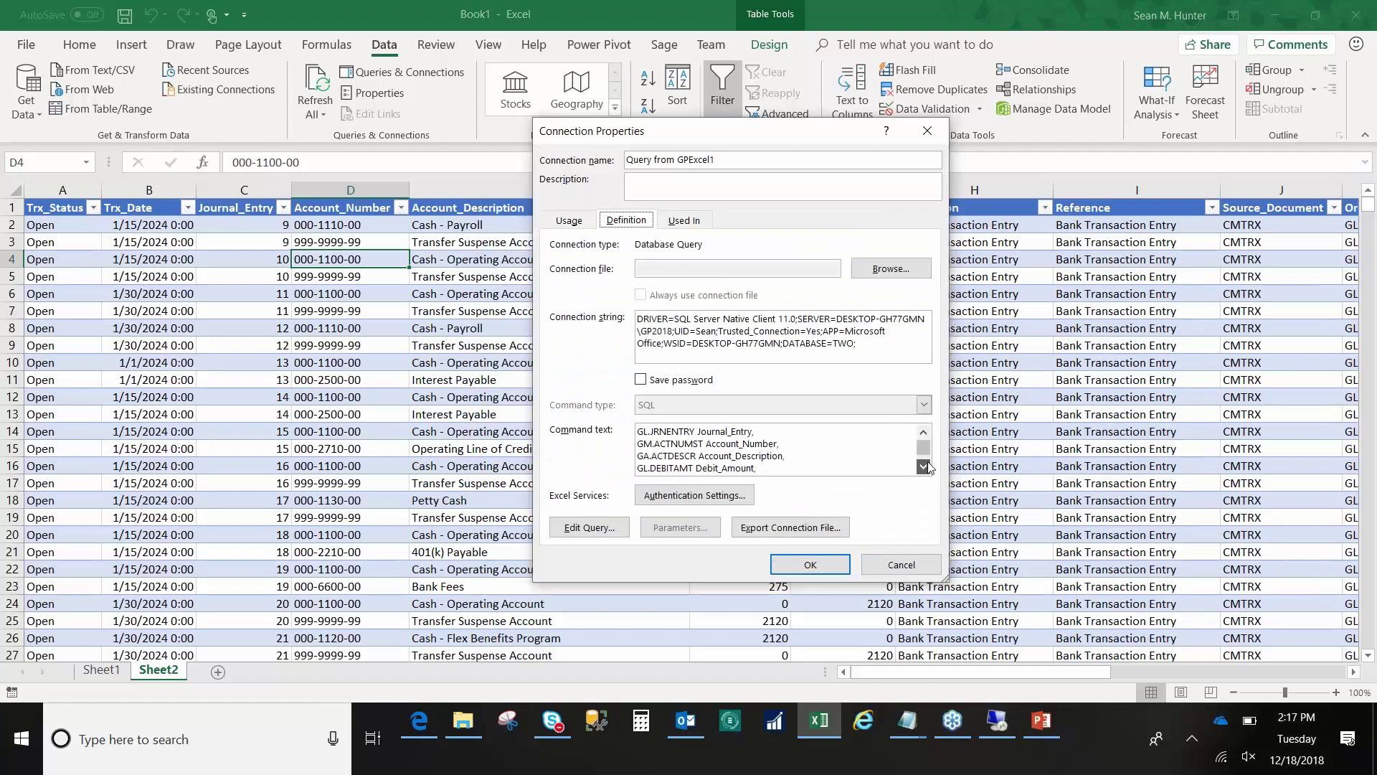
scroll(927, 466, down, 5)
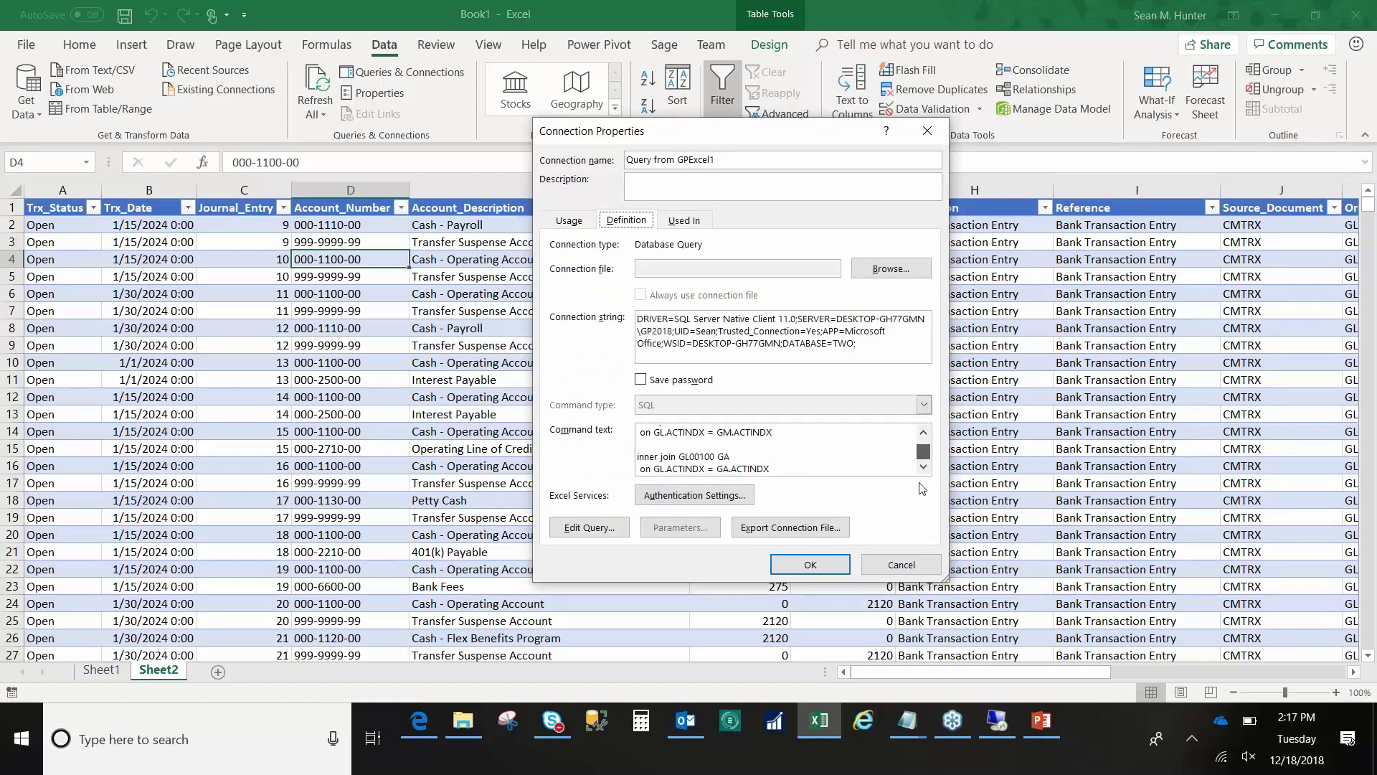
click(786, 468)
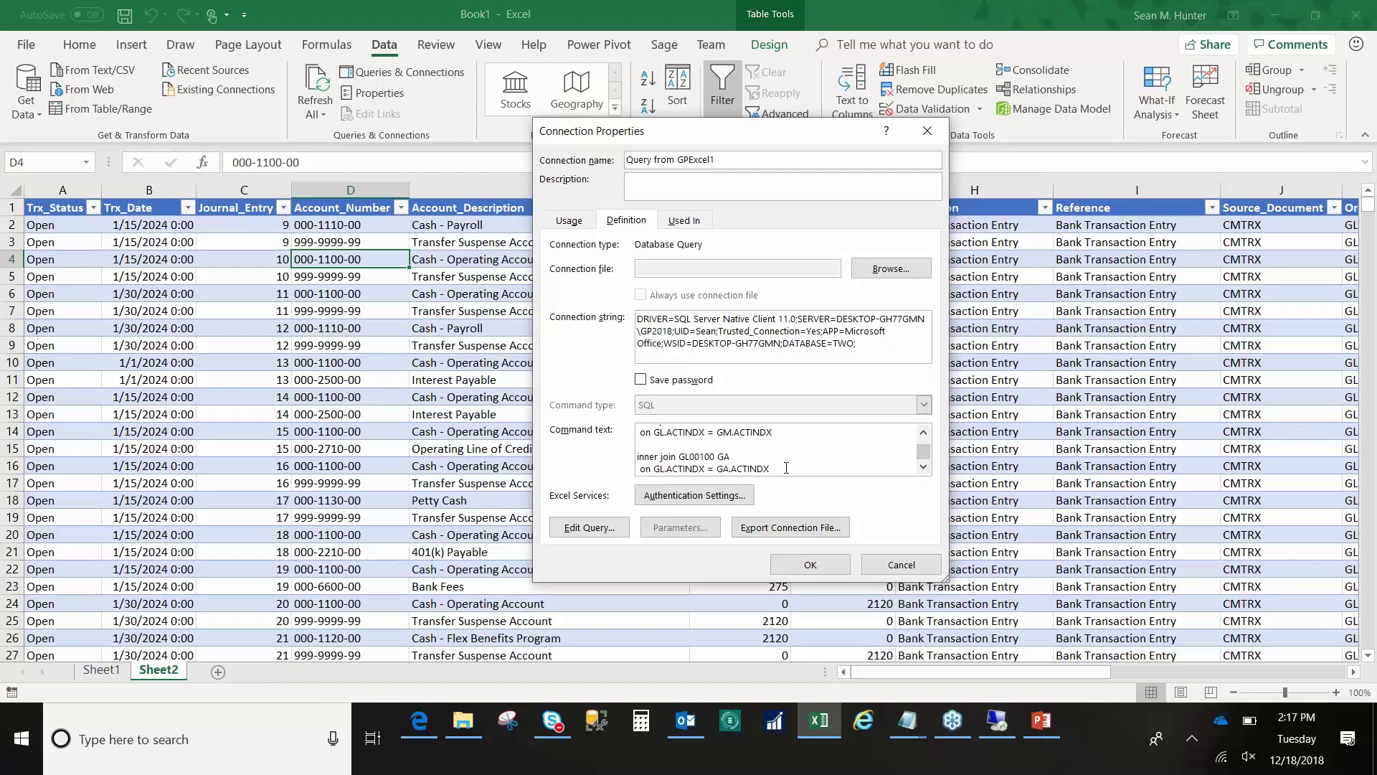
key(Return)
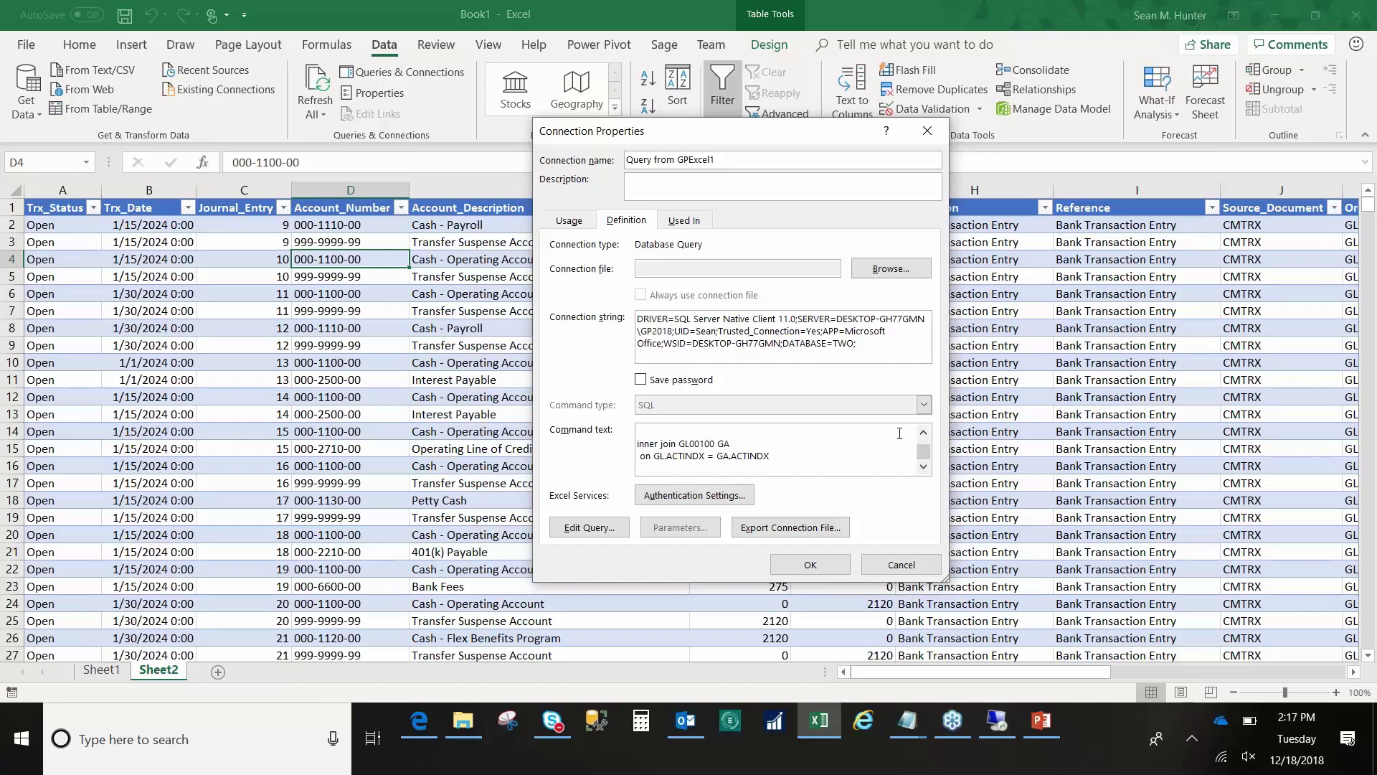
click(926, 435)
click(926, 435)
click(926, 436)
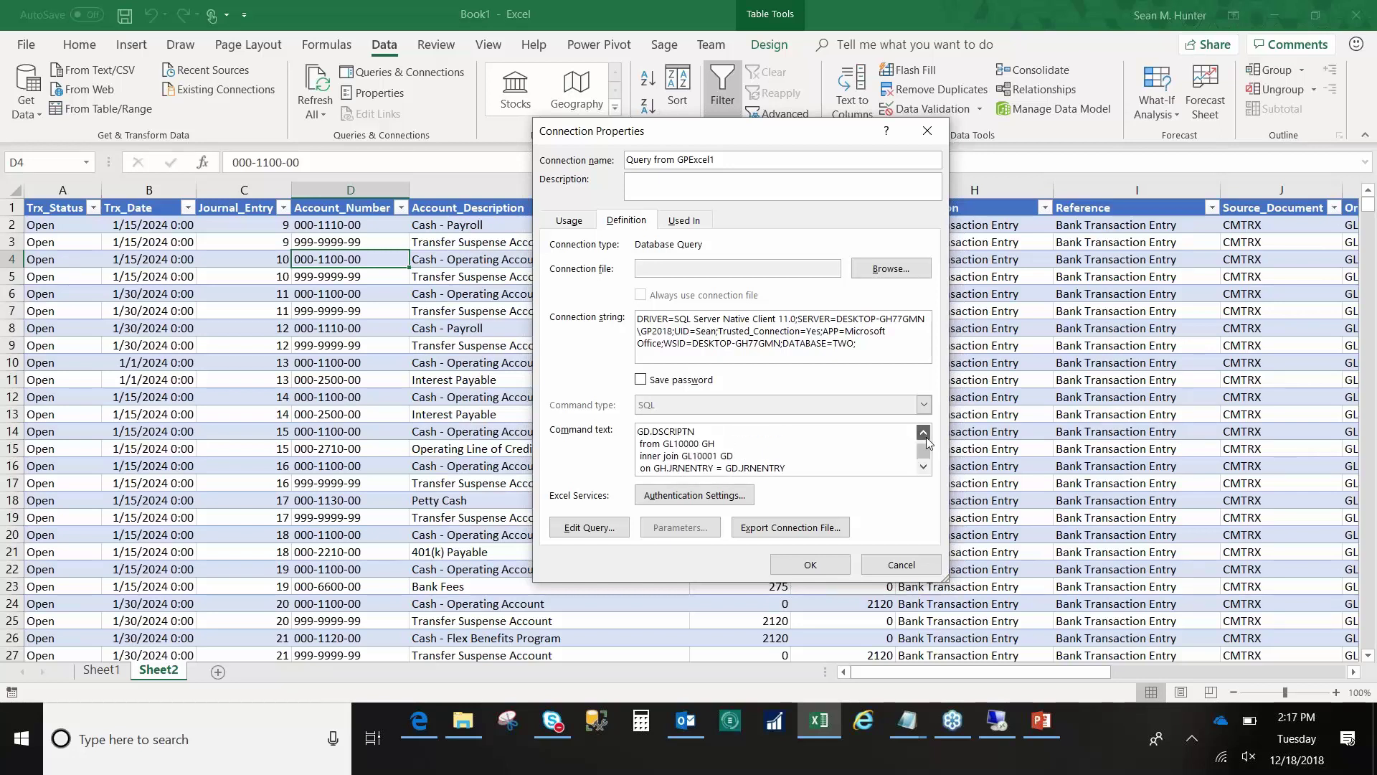
click(926, 435)
click(926, 435)
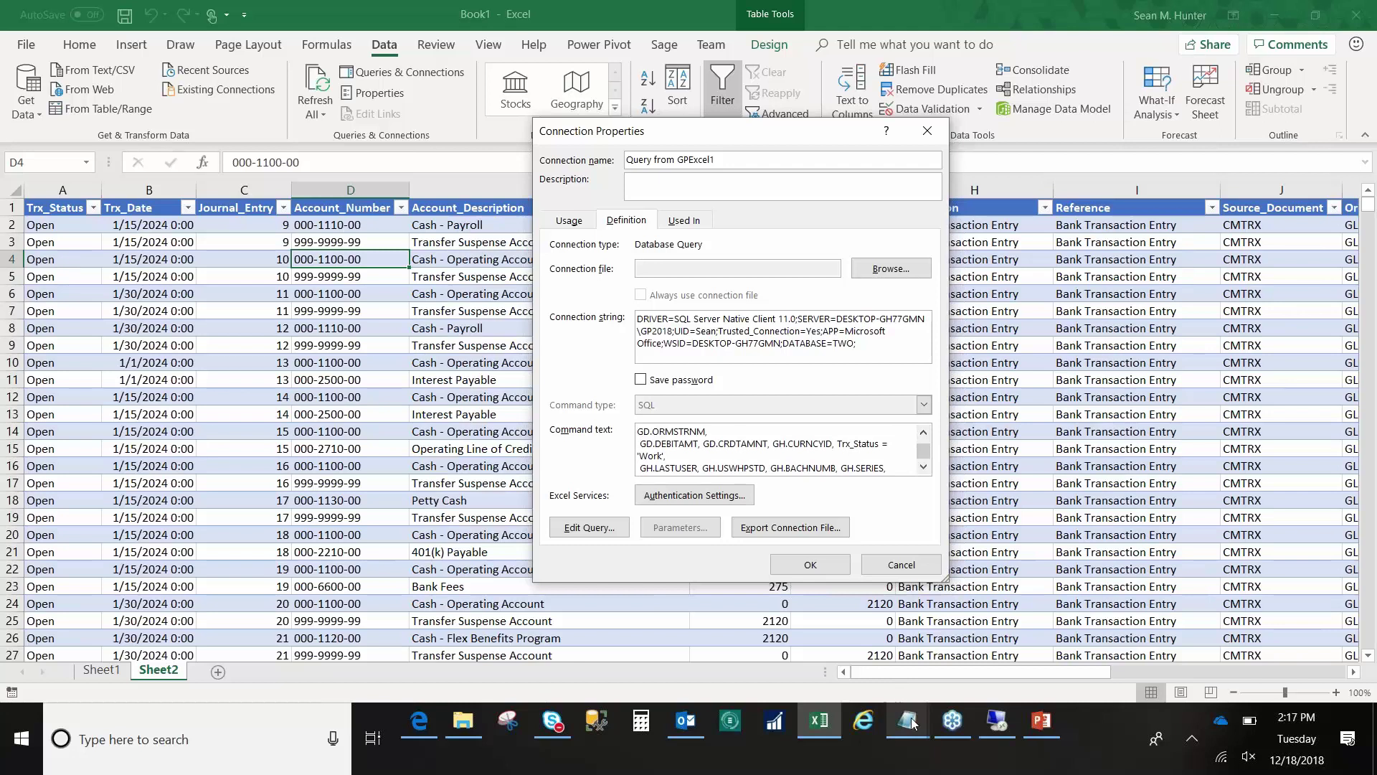
Switch to Notepad and paste the copied GL transactions SQL code into the untitled document
mouse_move(909, 723)
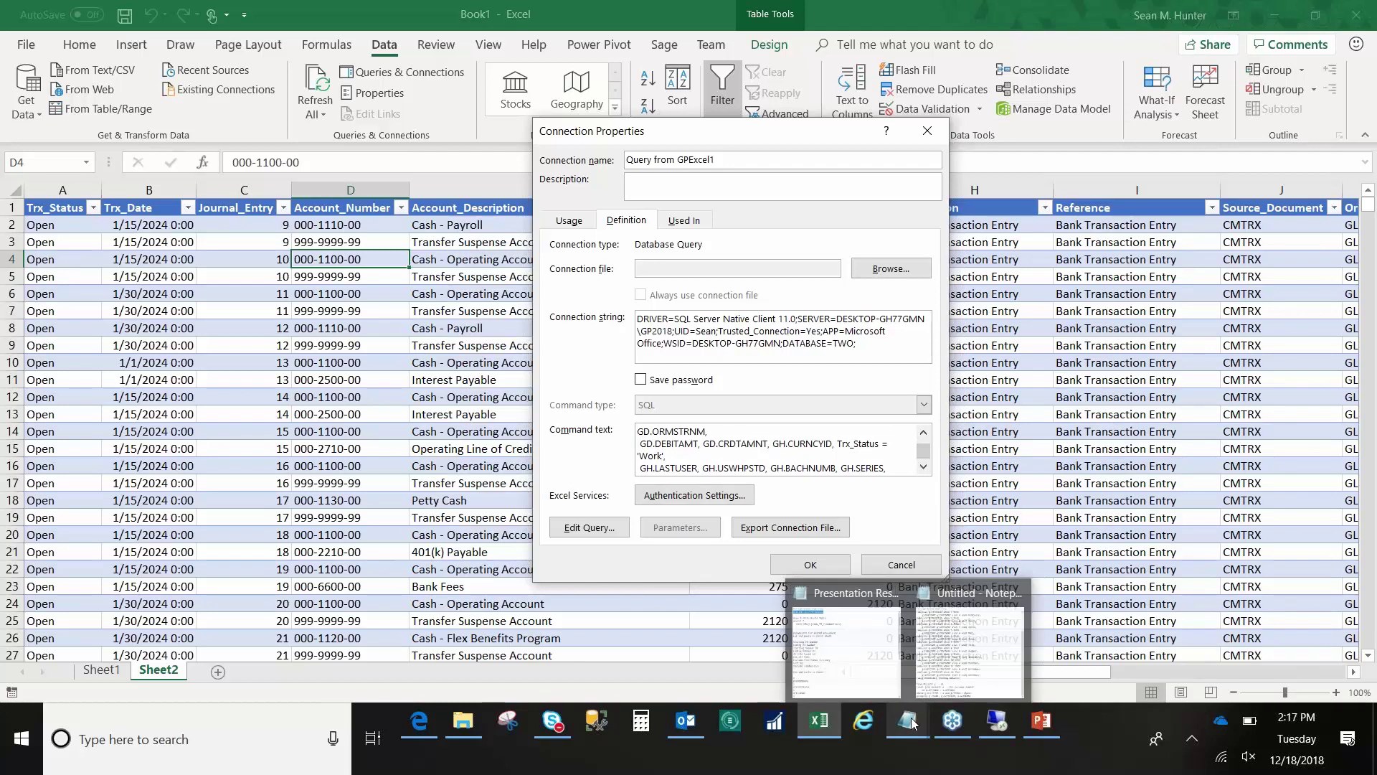
right_click(909, 721)
click(868, 625)
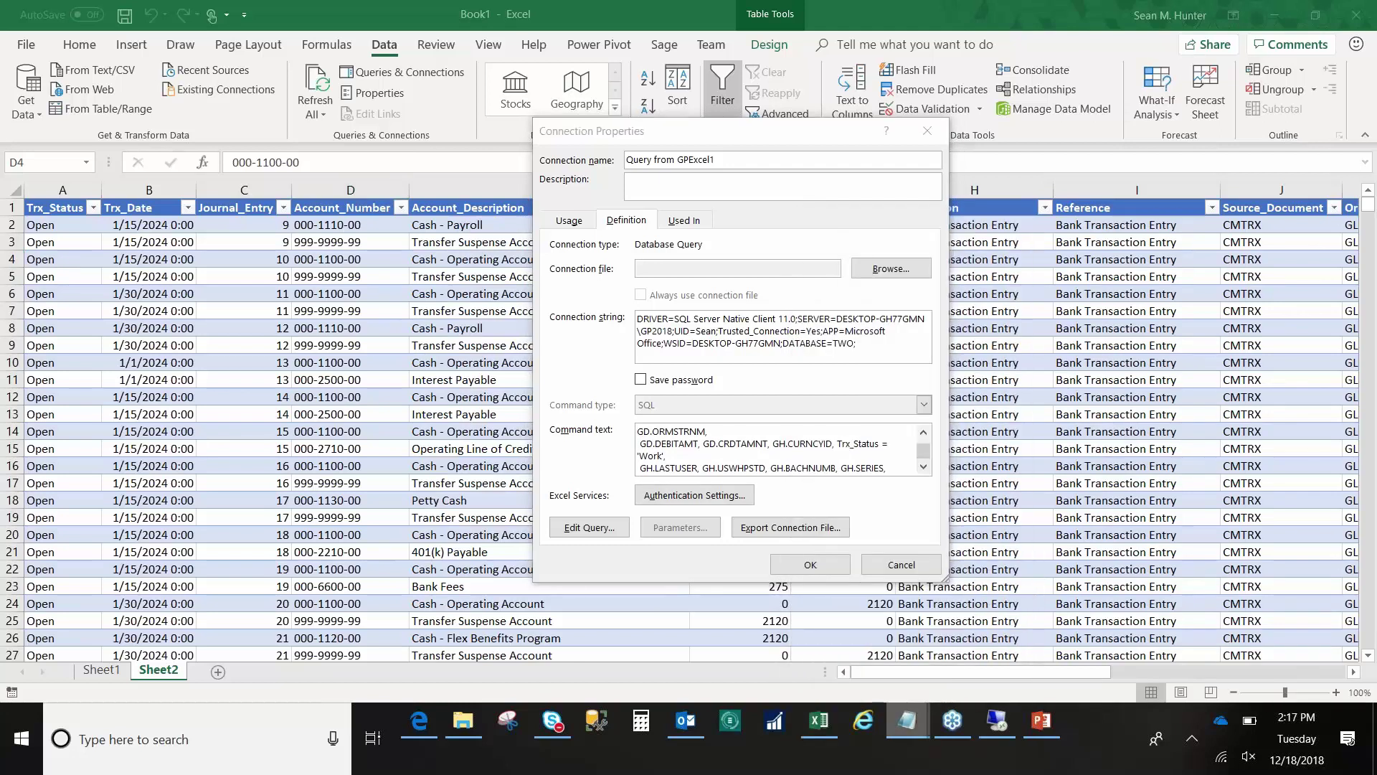
key(ctrl+v)
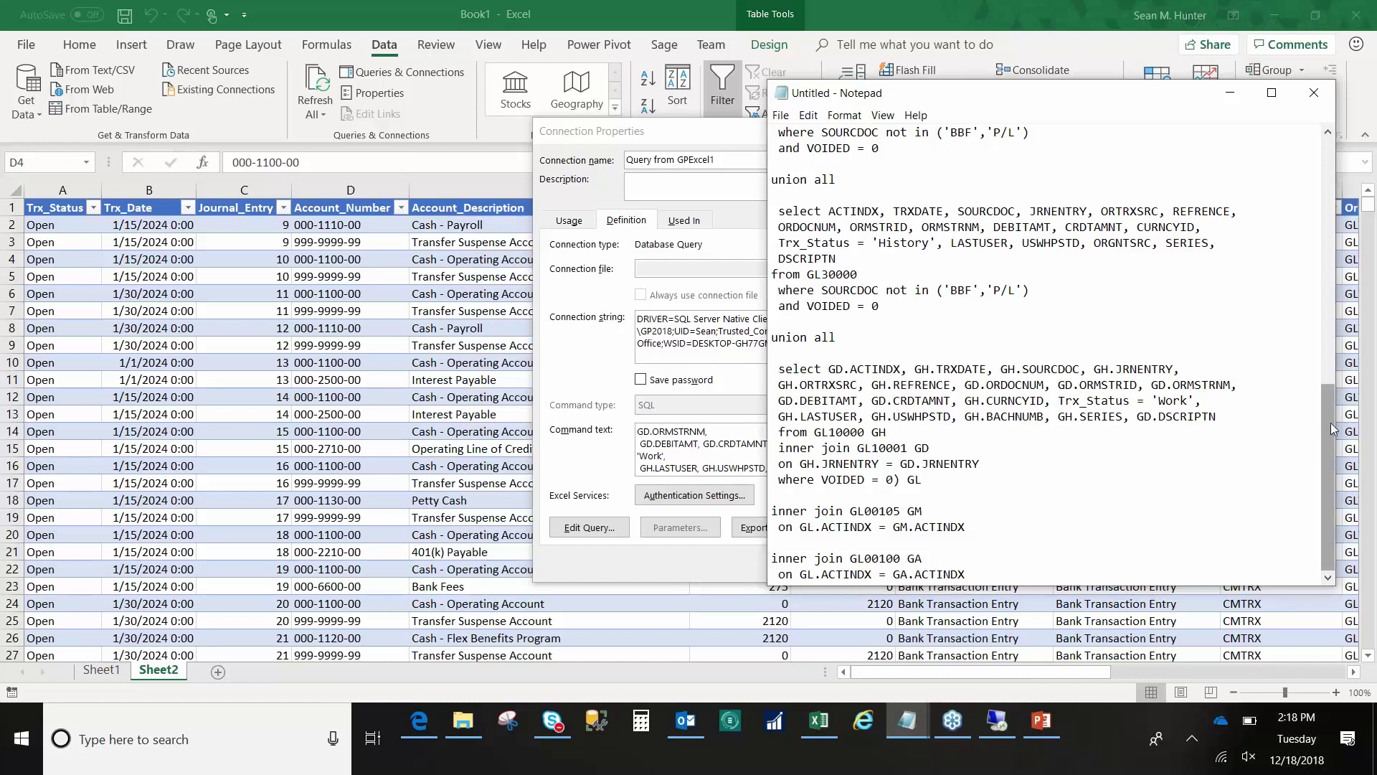
Add the clause "where GL.TRXDATE between ? and ?" after the GL00100 join at the end of the SQL code
scroll(1306, 319, up, 3)
scroll(1307, 319, up, 9)
scroll(1298, 305, down, 5)
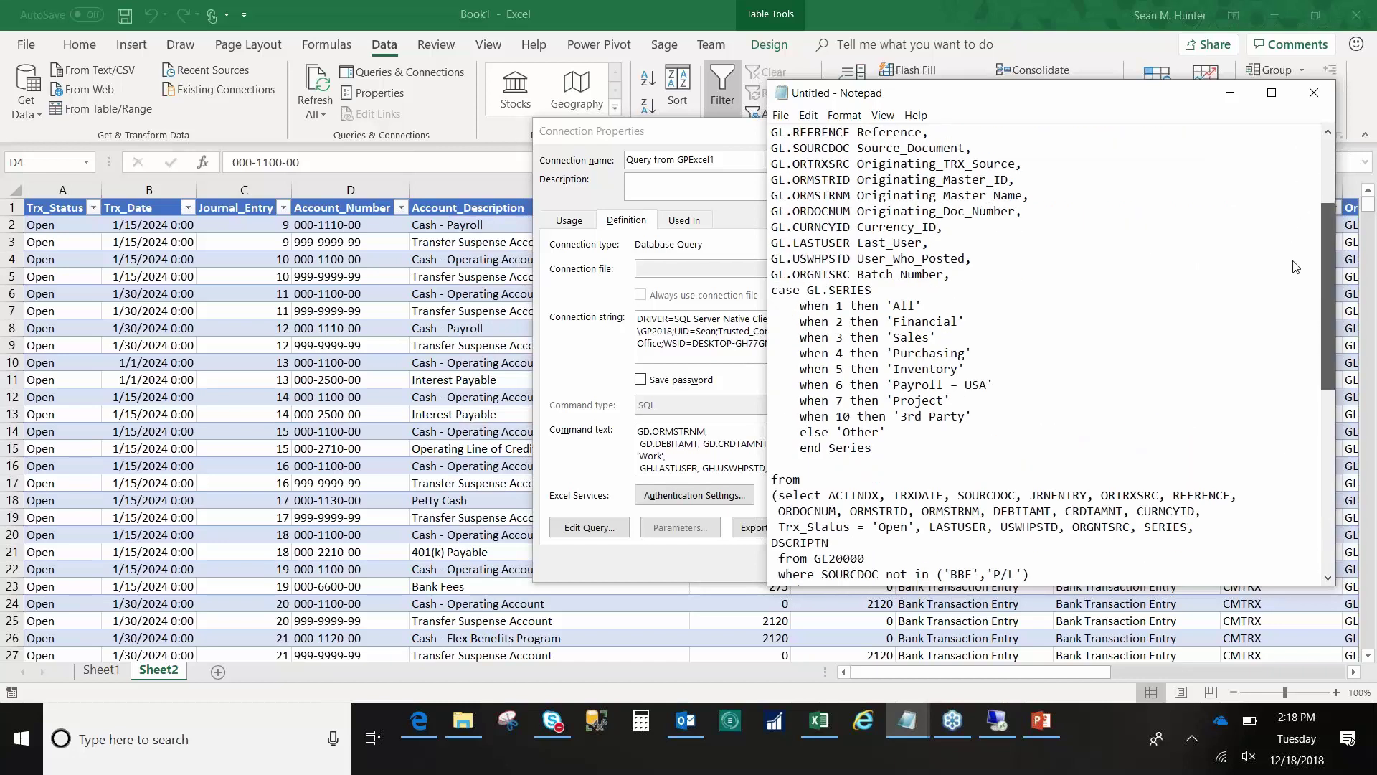
scroll(1294, 297, down, 8)
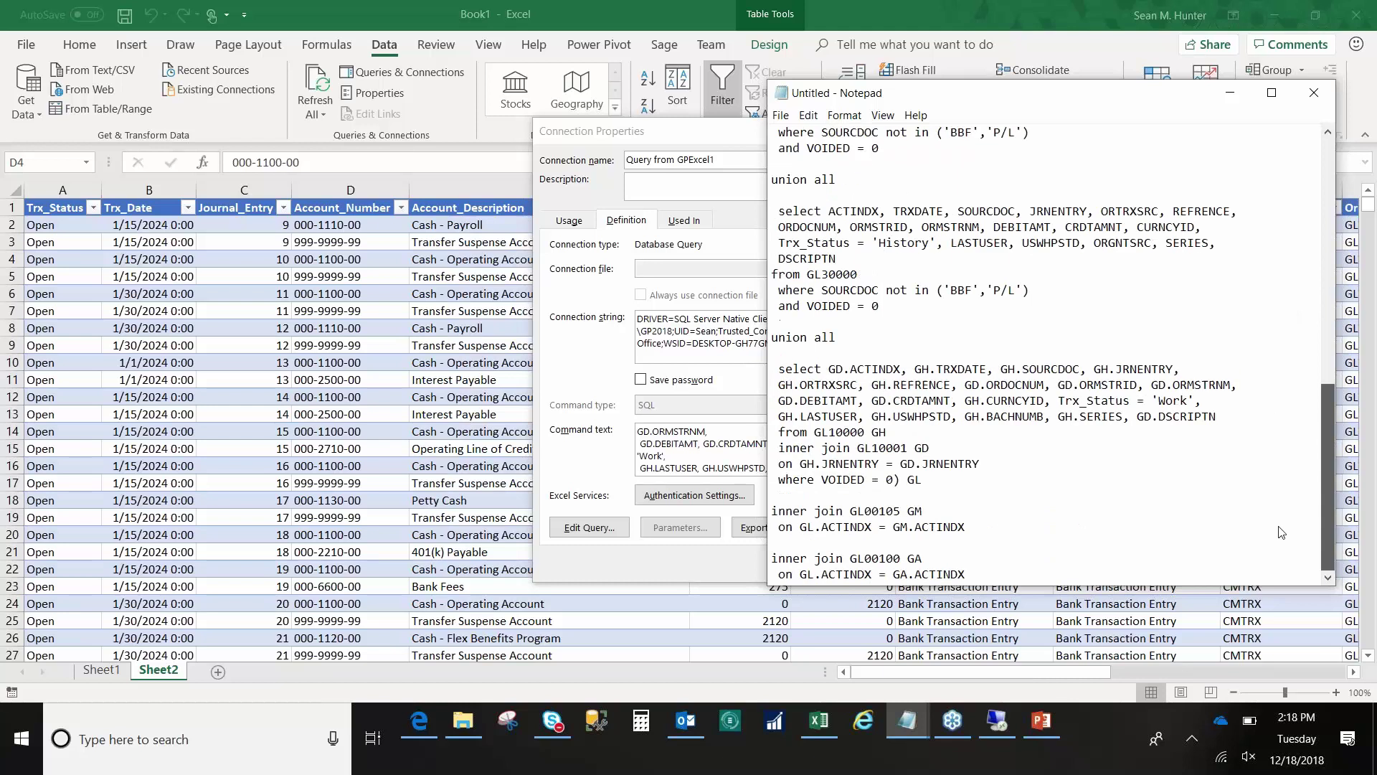
key(ctrl+End)
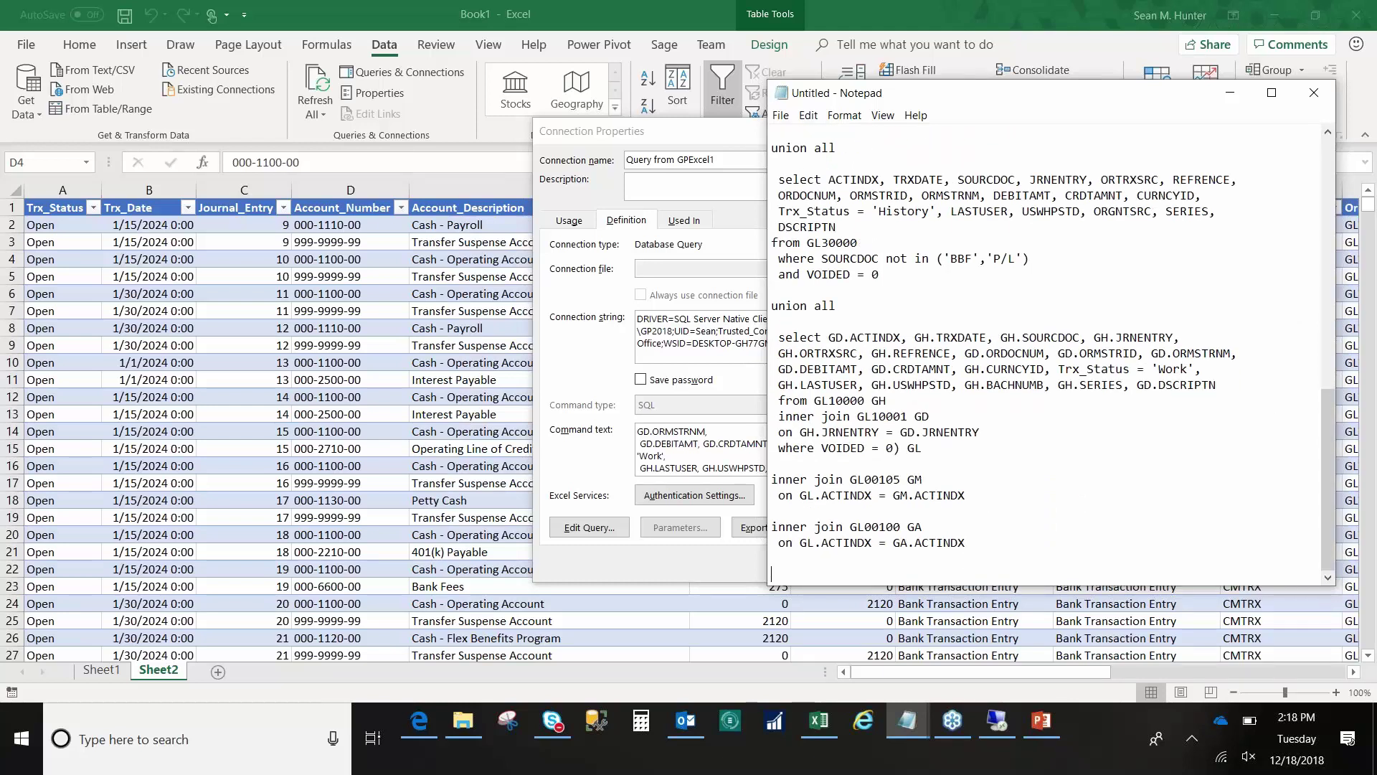
text(where)
drag(1324, 416, 1324, 272)
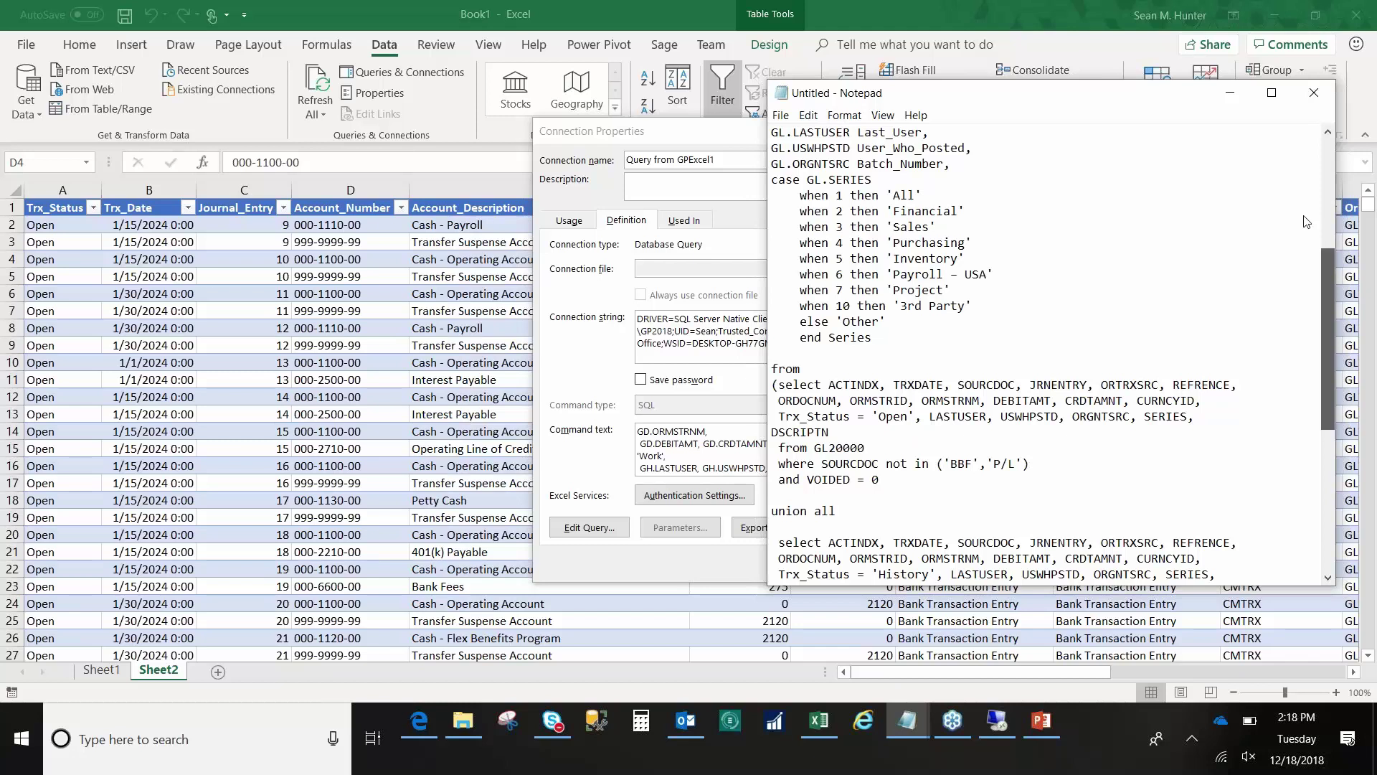
scroll(1307, 221, up, 5)
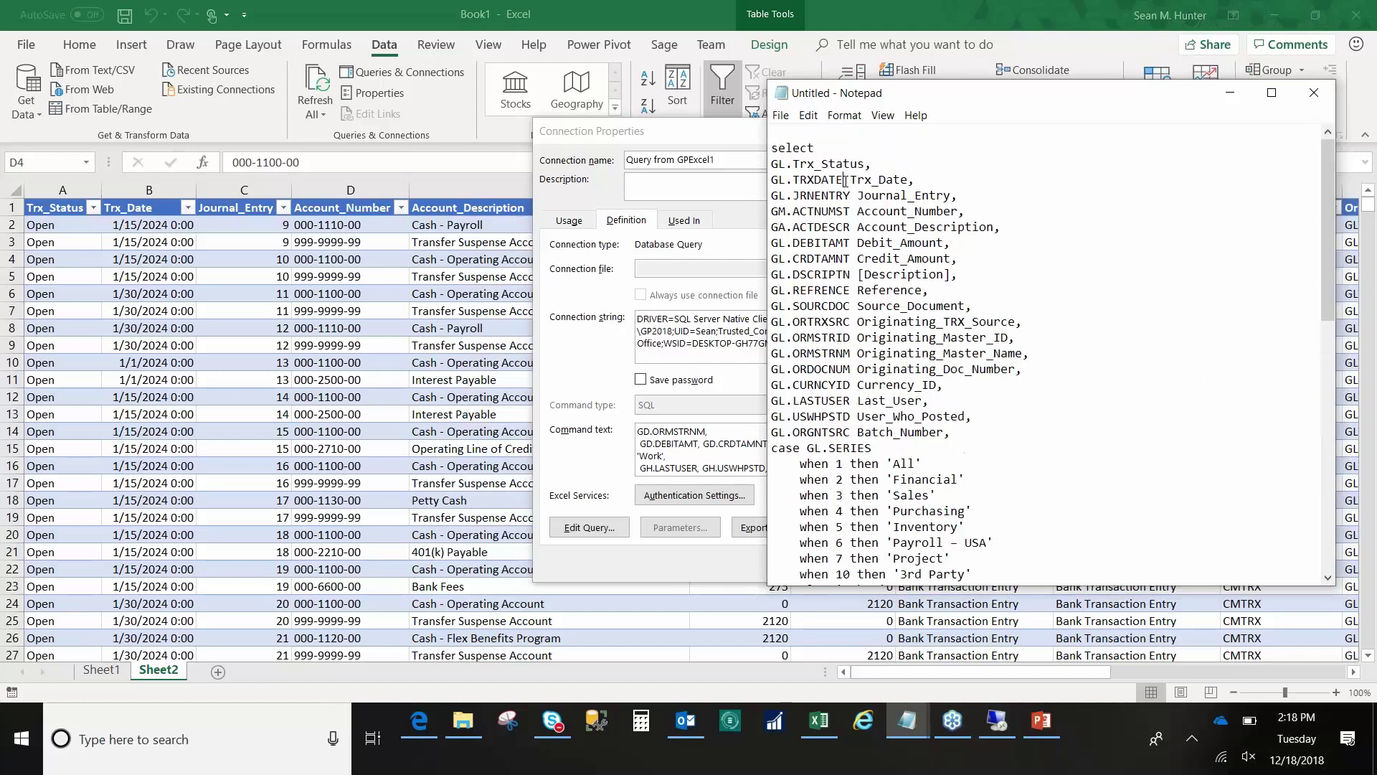
drag(842, 180, 757, 181)
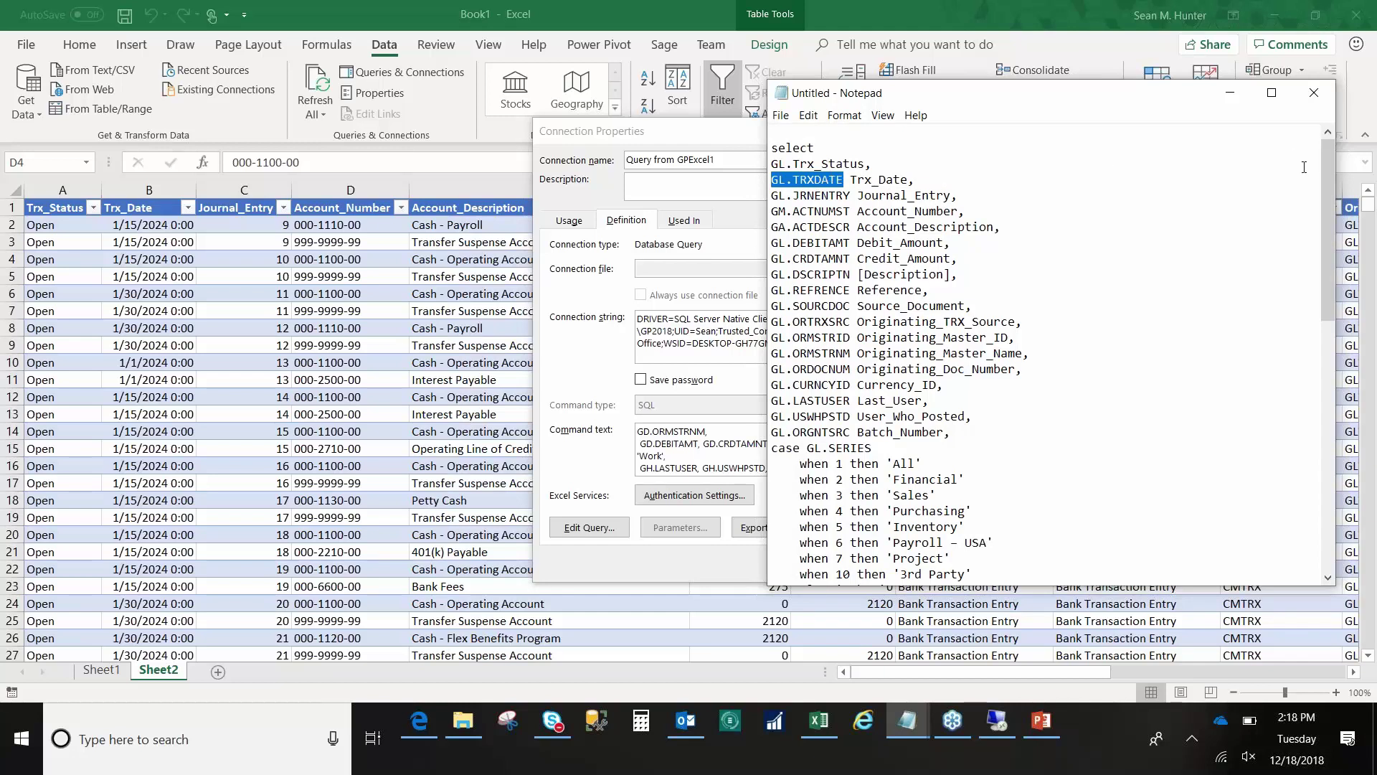
drag(850, 180, 1111, 185)
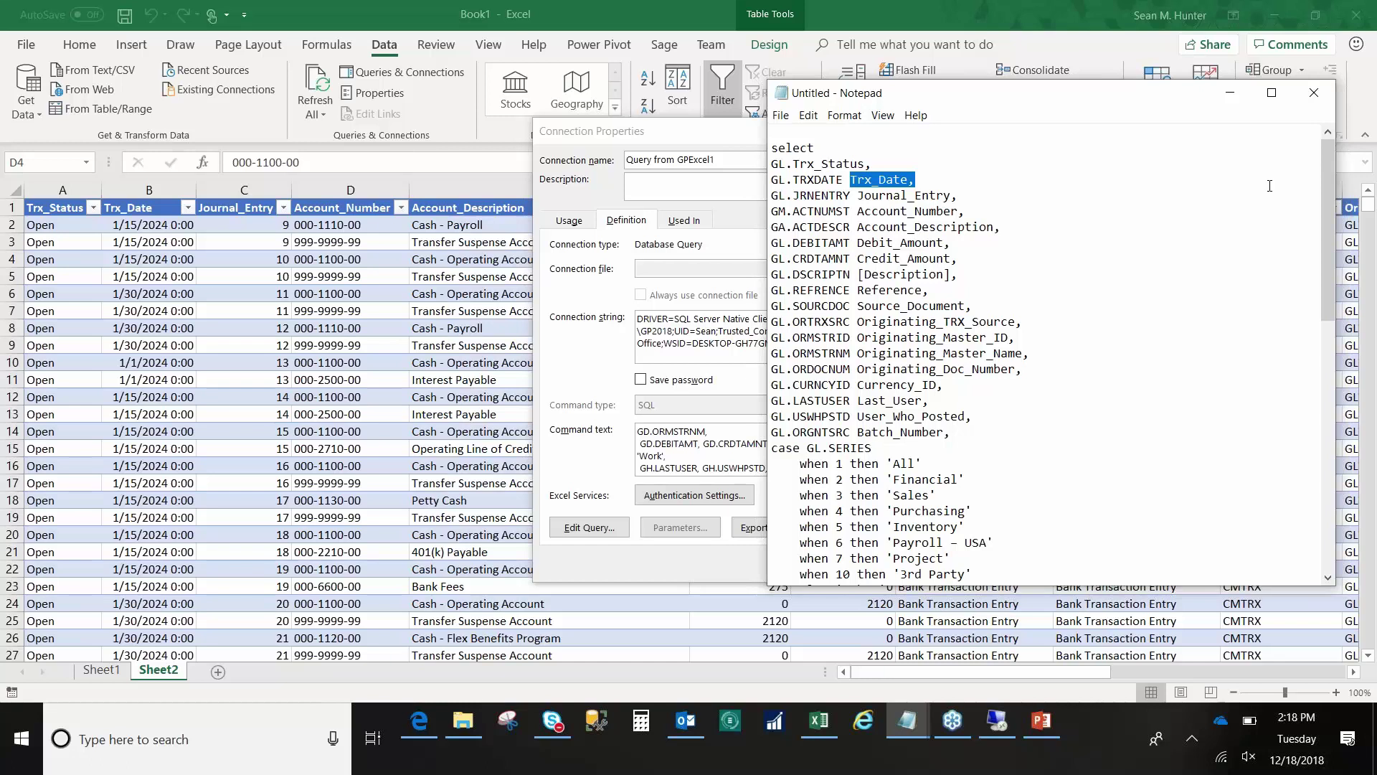
key(ctrl+End)
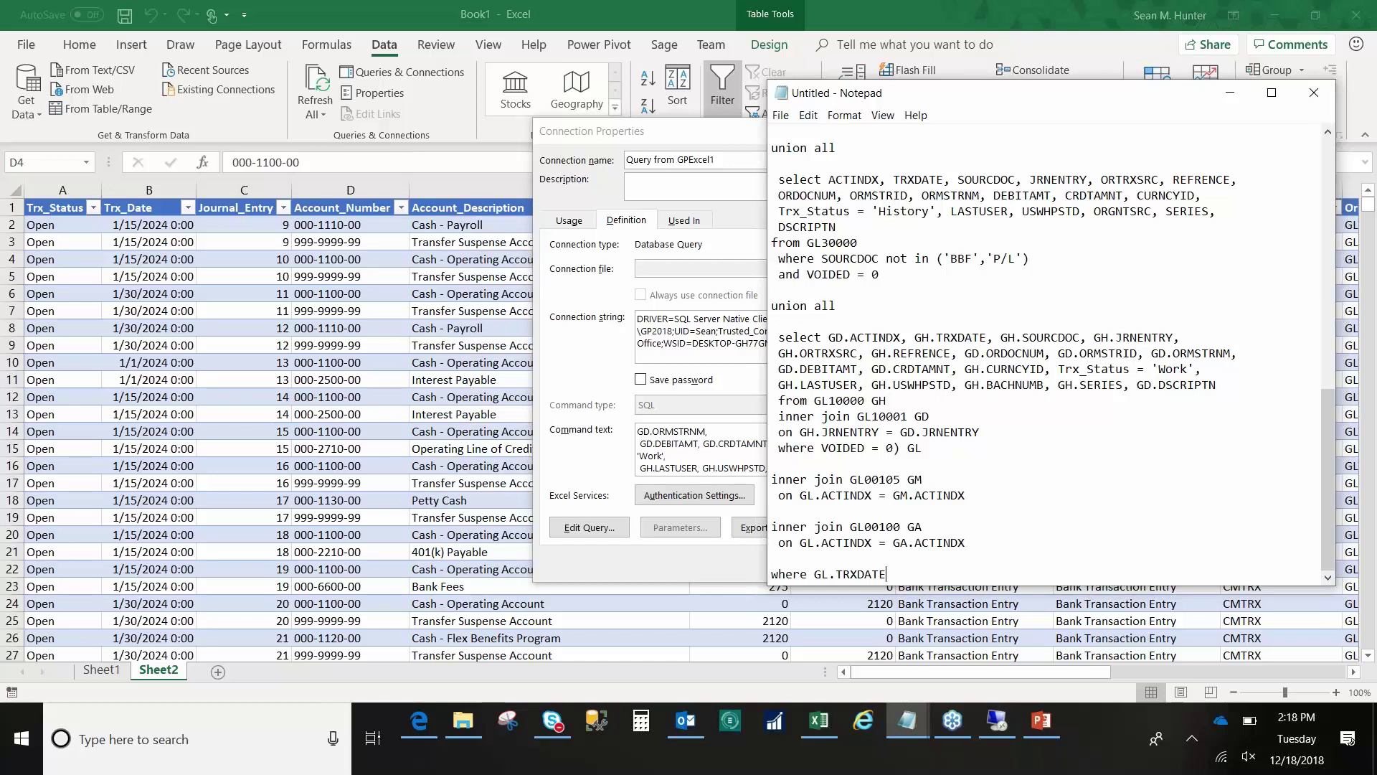
text(between ? and ?)
Copy the entire edited SQL code and replace all of the Excel connection's command text with it
key(ctrl+a)
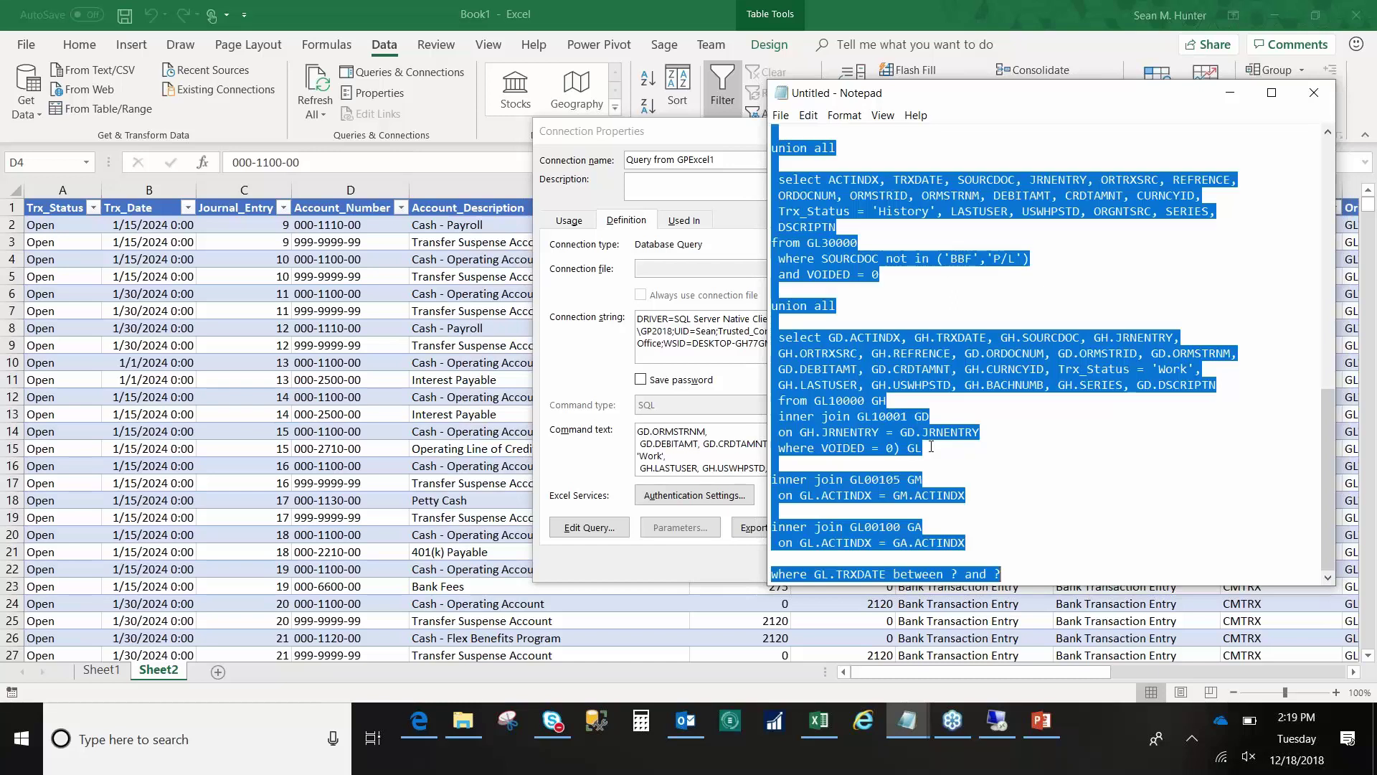
click(721, 448)
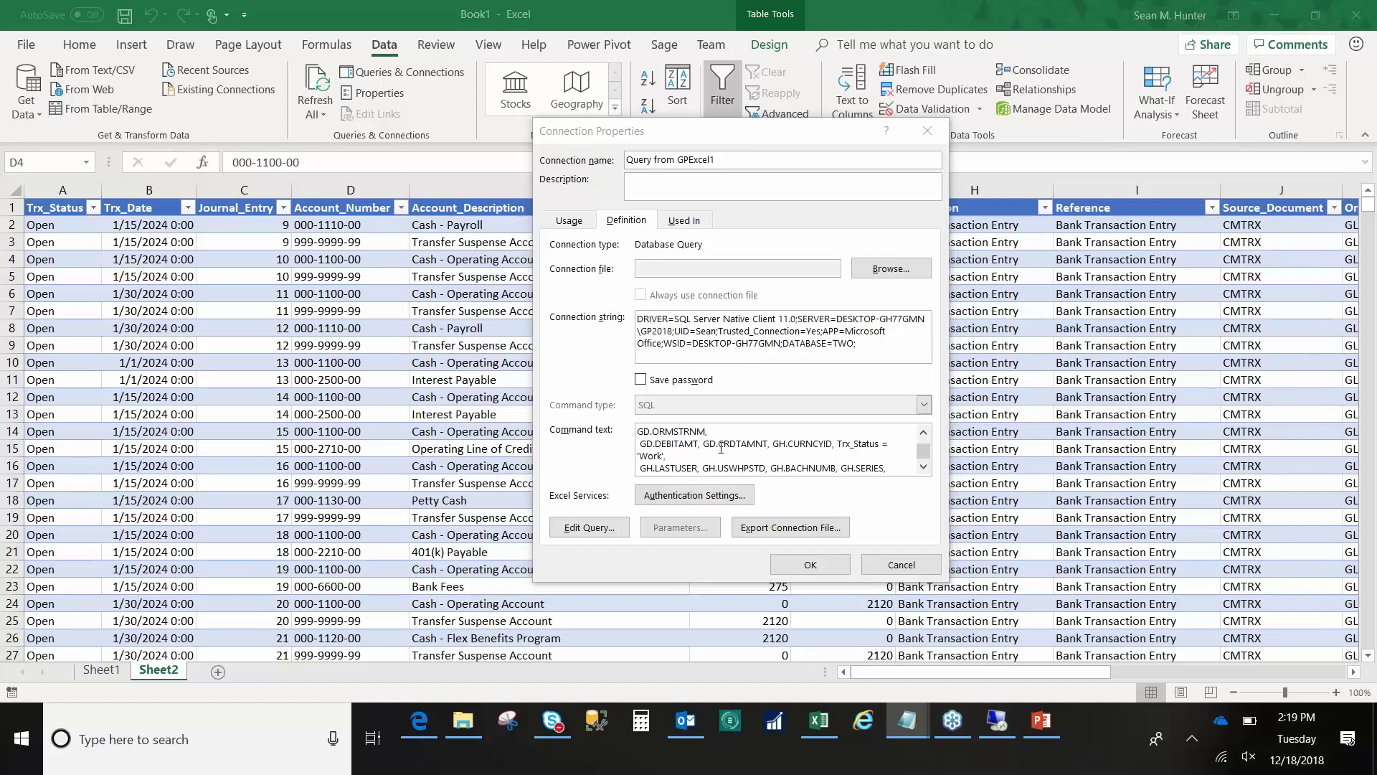
click(721, 448)
key(ctrl+a)
key(ctrl+v)
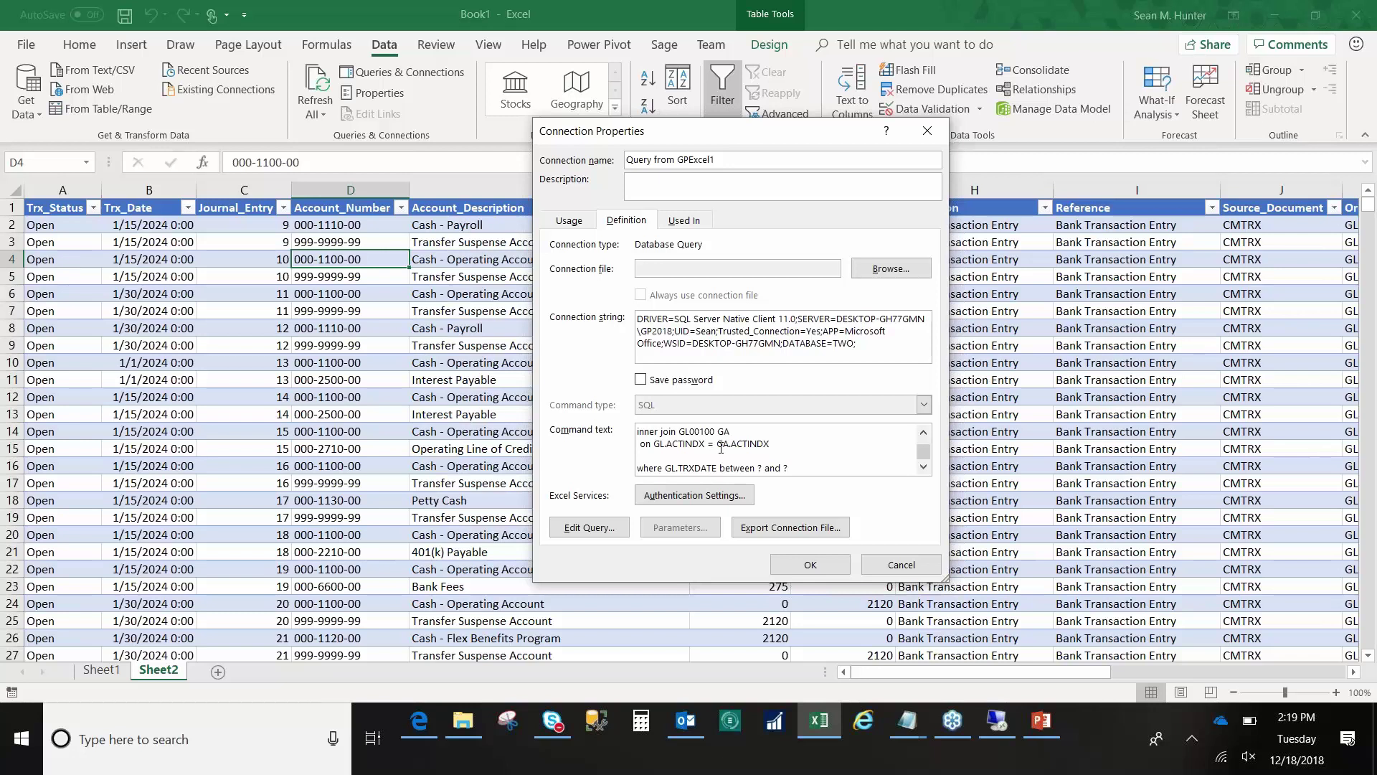
Apply the connection changes and enter 4-1-2027 as the value of Parameter1
click(811, 565)
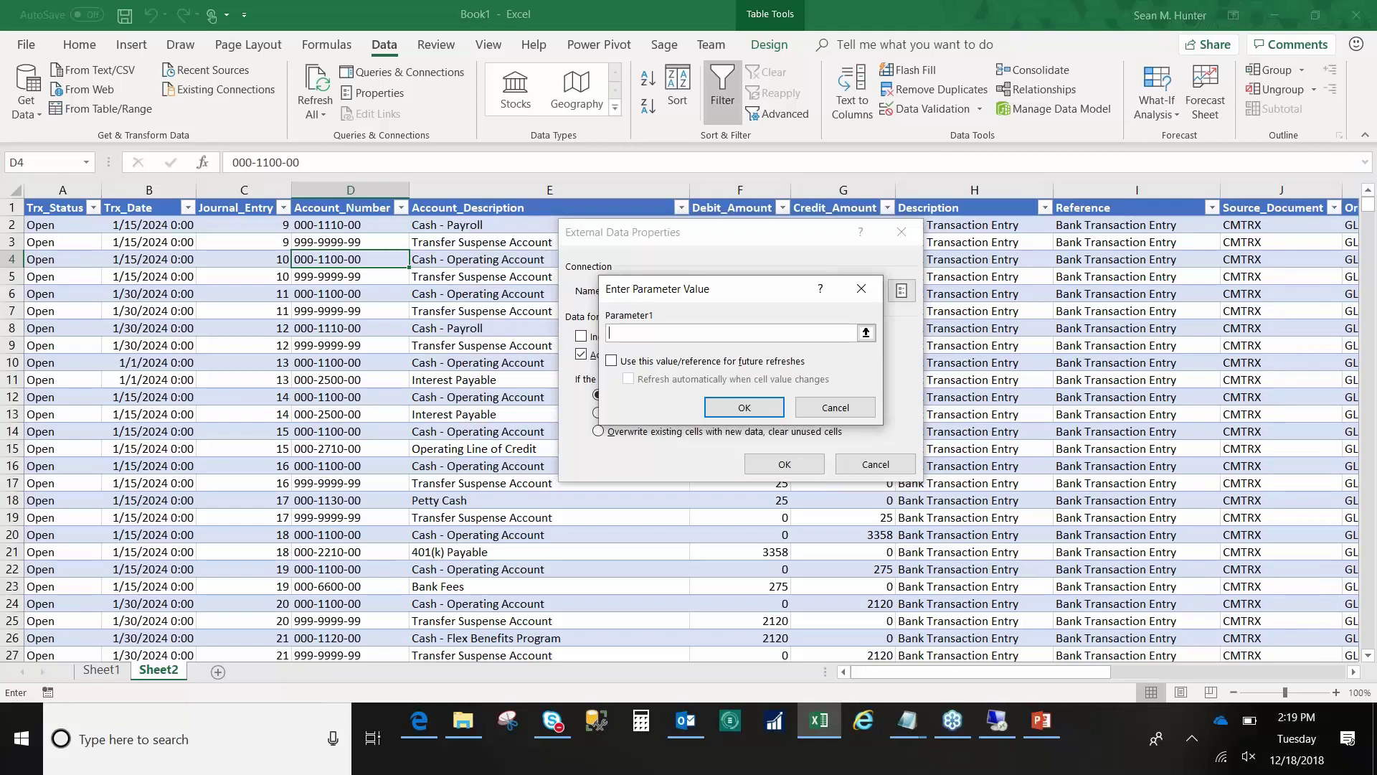
text(4-1-2027)
click(744, 407)
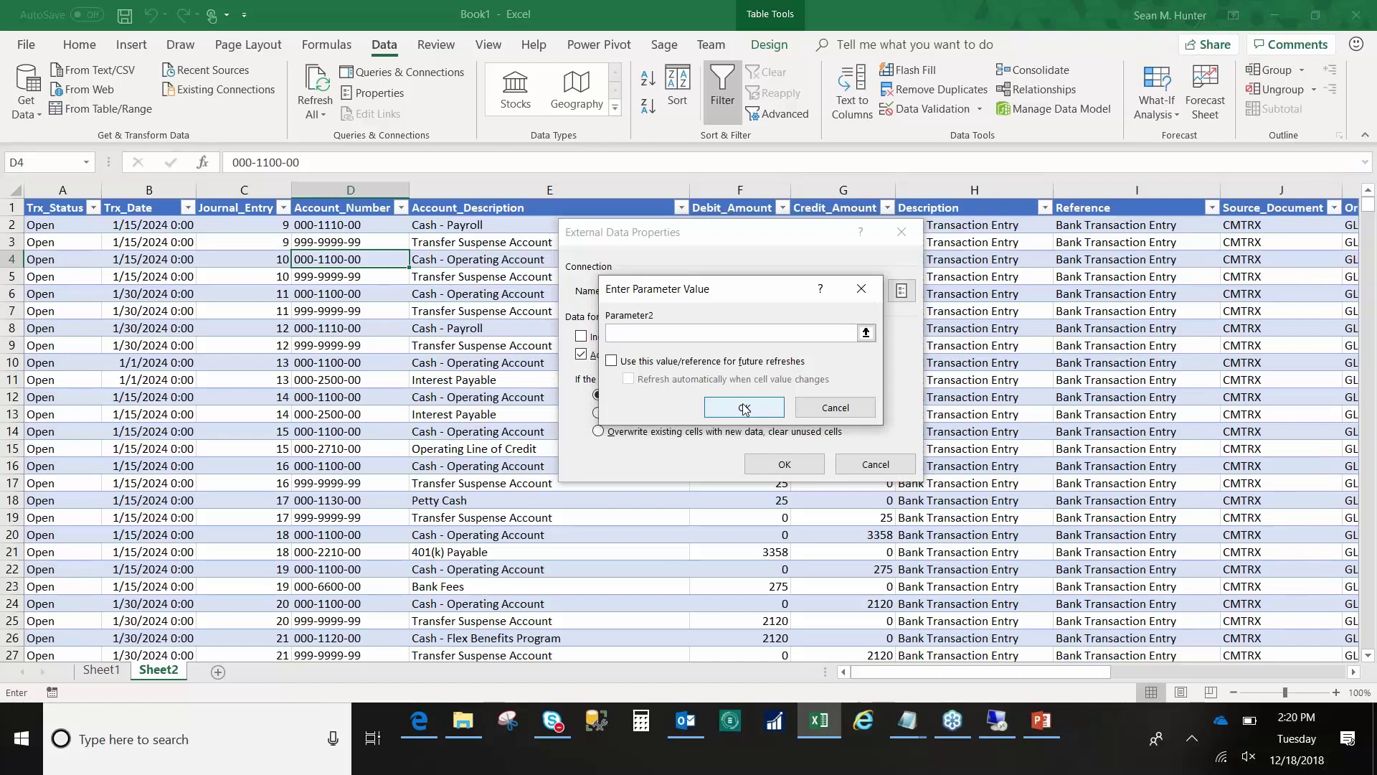
Try to submit 4-31-2027 as the value of Parameter2
text(4-31-2027)
click(734, 415)
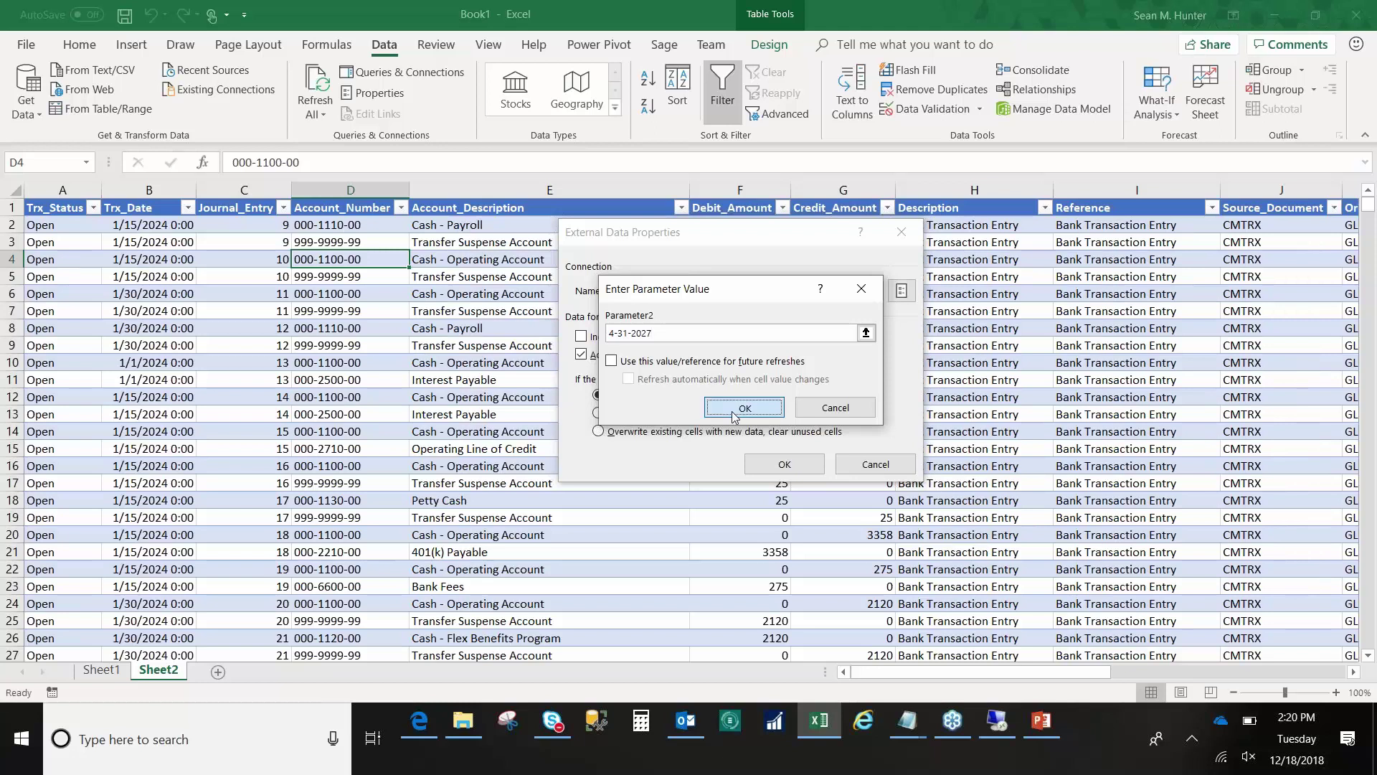
click(692, 414)
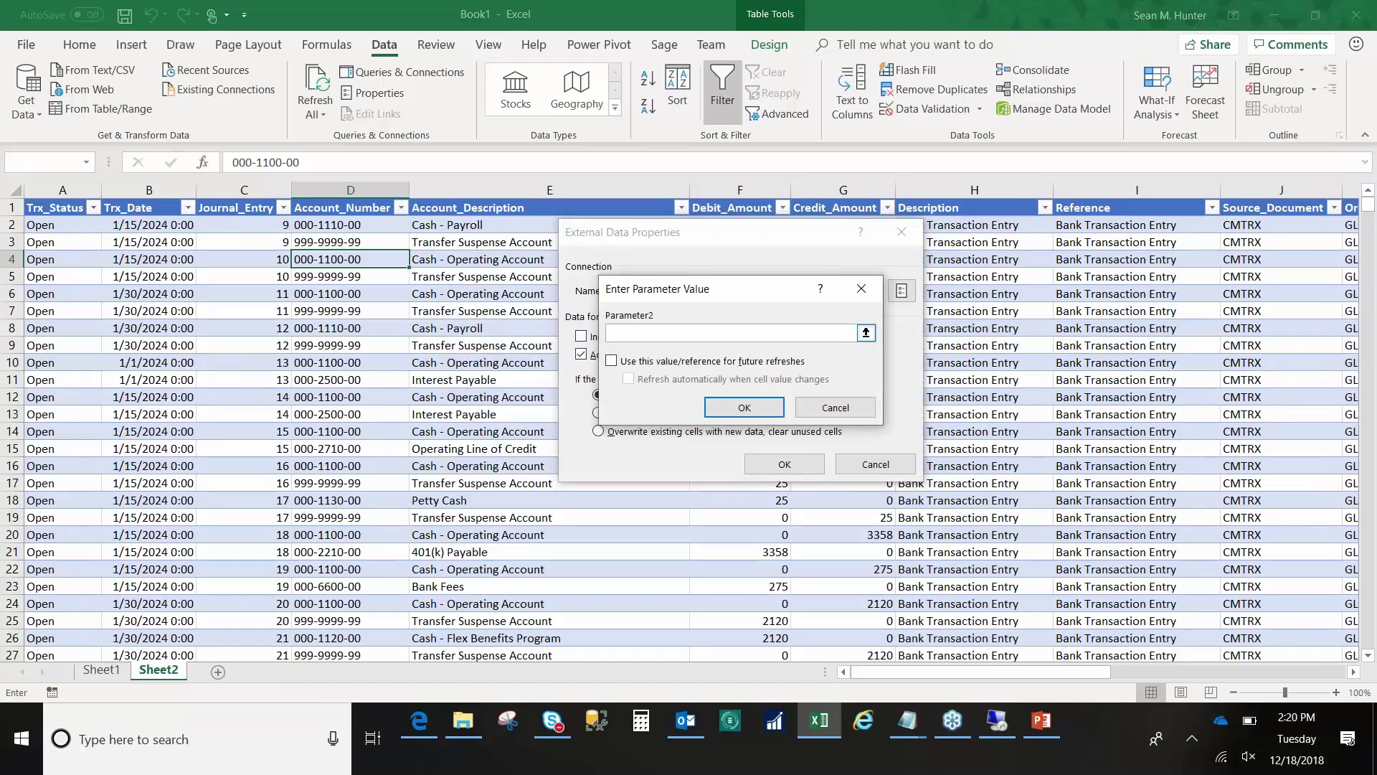
Enter 4-30-2027 as the value of Parameter2 and accept the external data properties
text(4/)
key(BackSpace)
key(BackSpace)
text(4-30-2027)
click(744, 409)
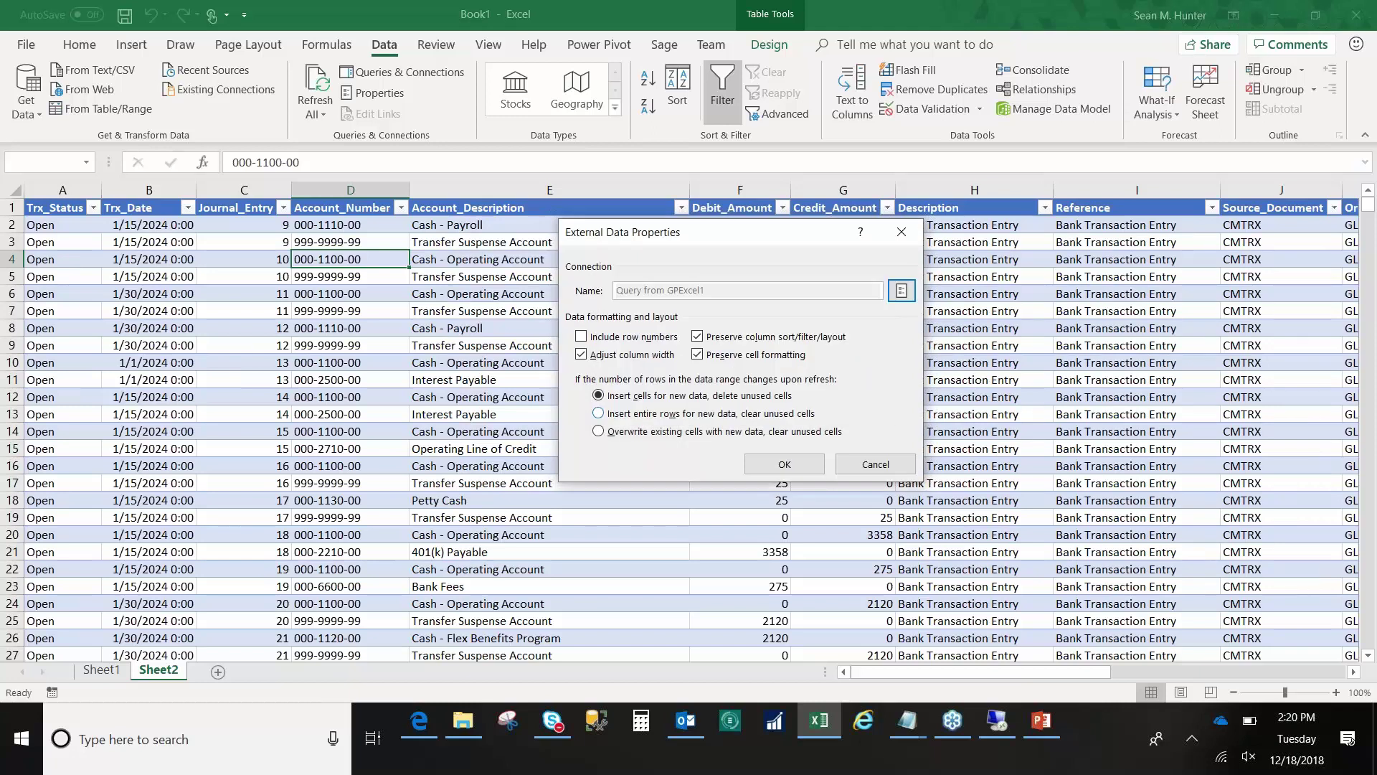
click(785, 464)
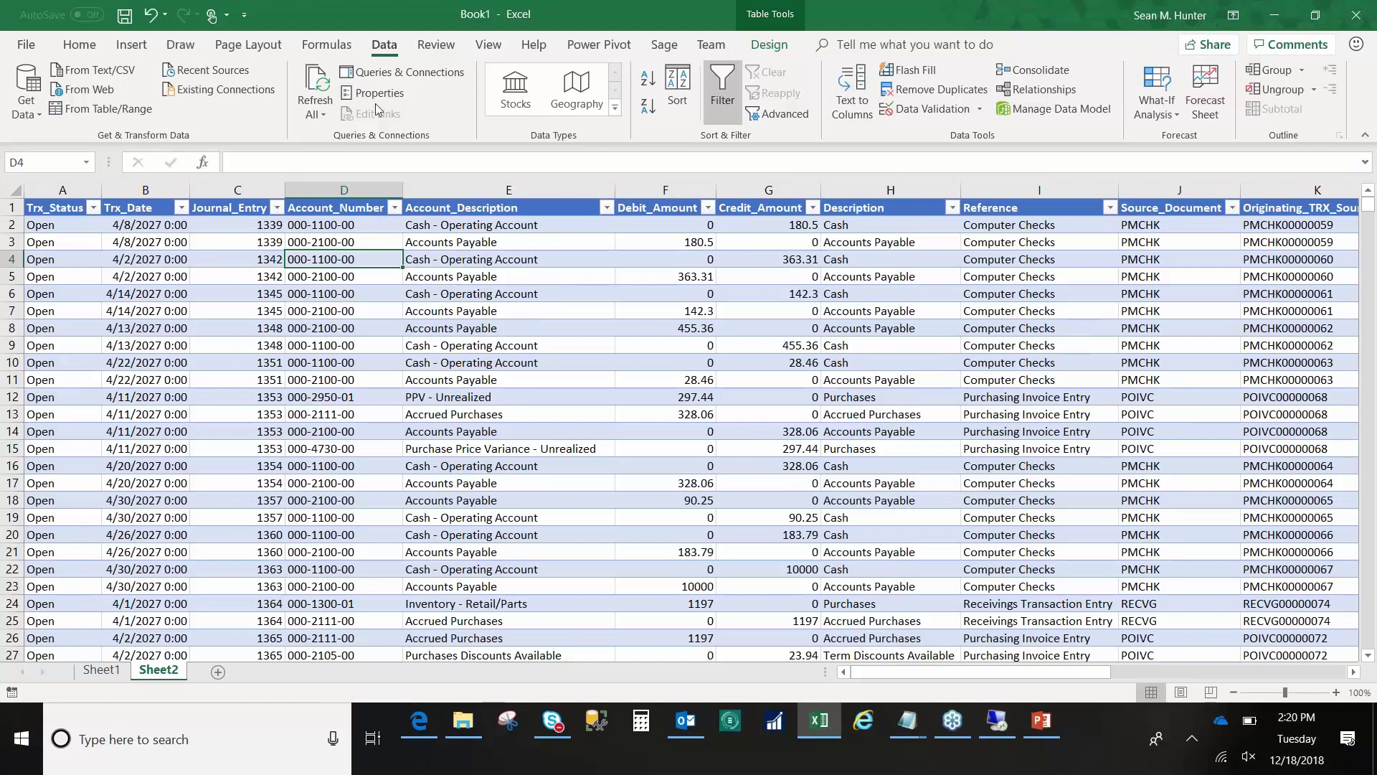
Insert a blank row above the transactions table's header row on Sheet2
click(12, 207)
right_click(11, 207)
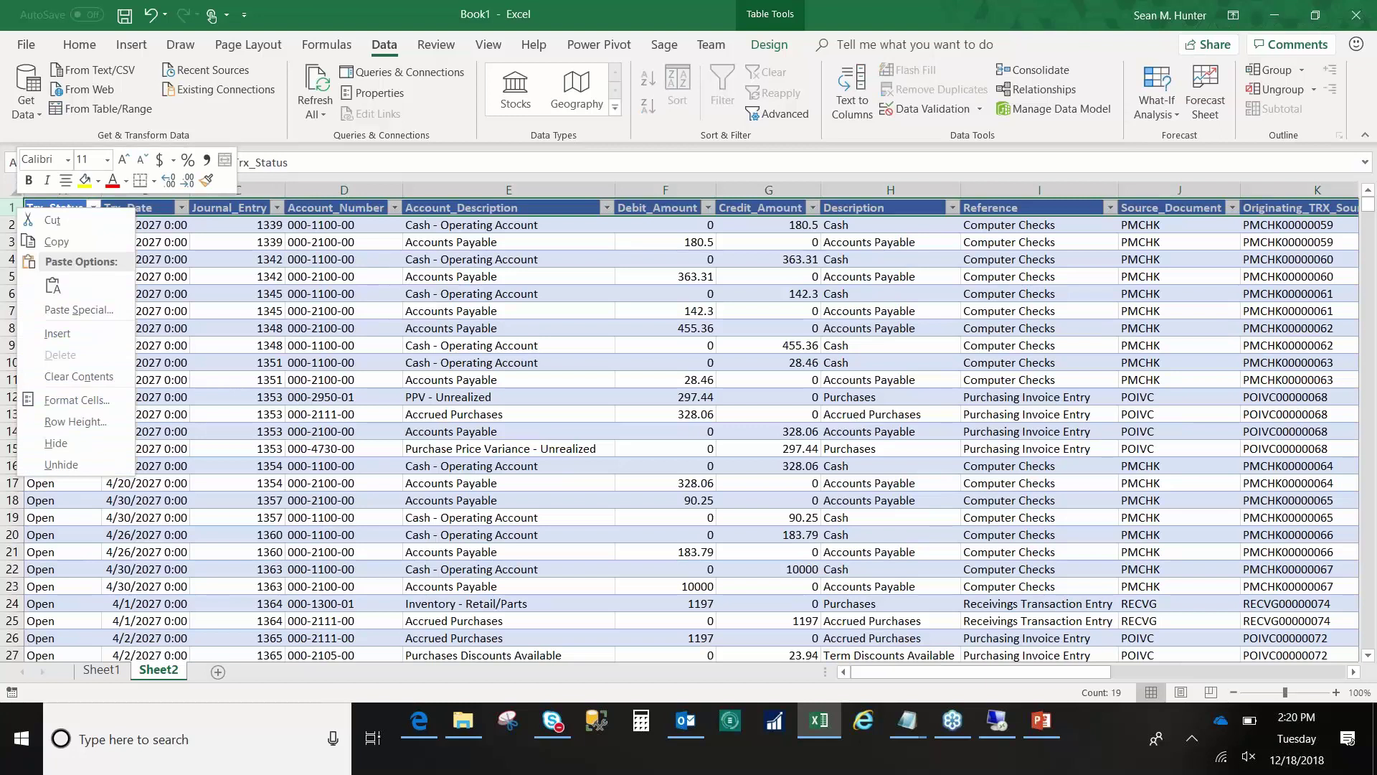
key(Escape)
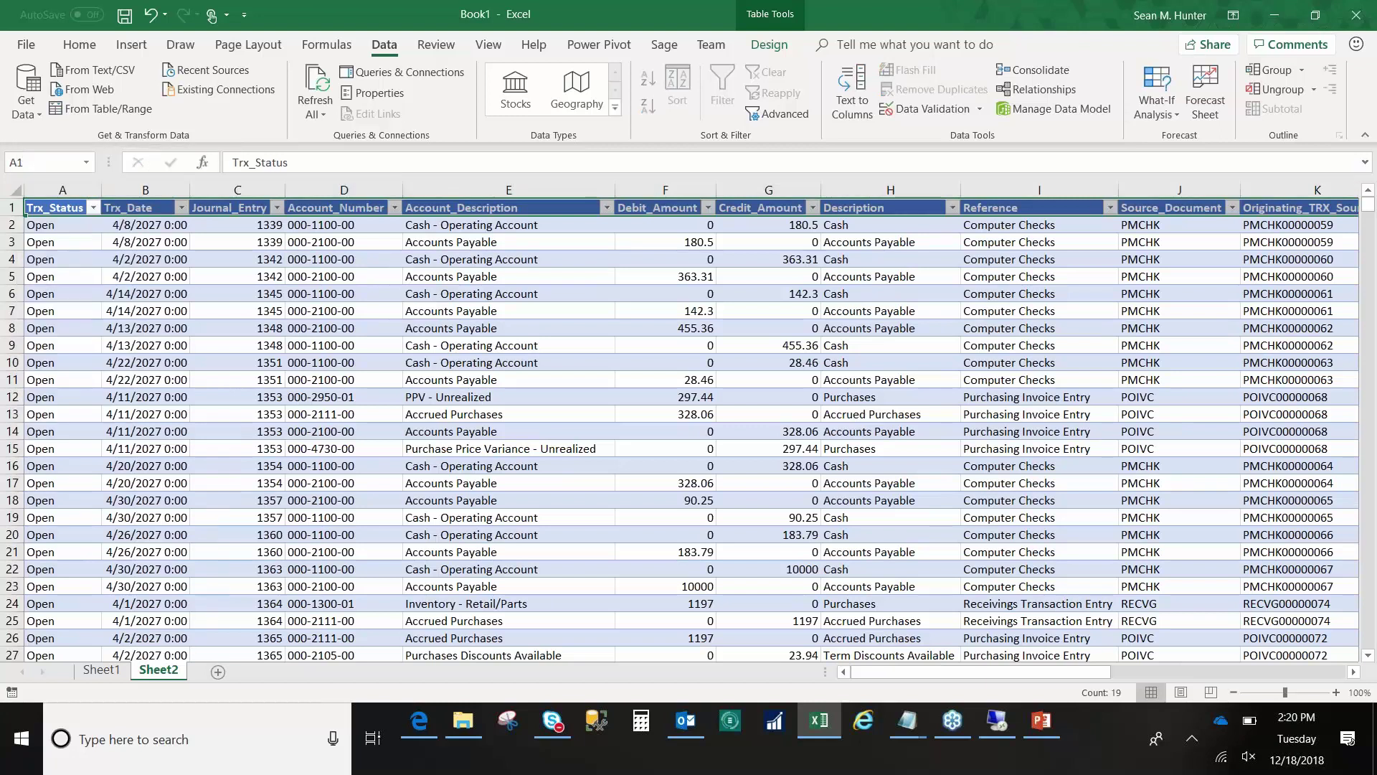
key(ctrl+shift+plus)
Label the blank row above the transactions table Transaction Date and add a row above it with From and To headings
click(51, 205)
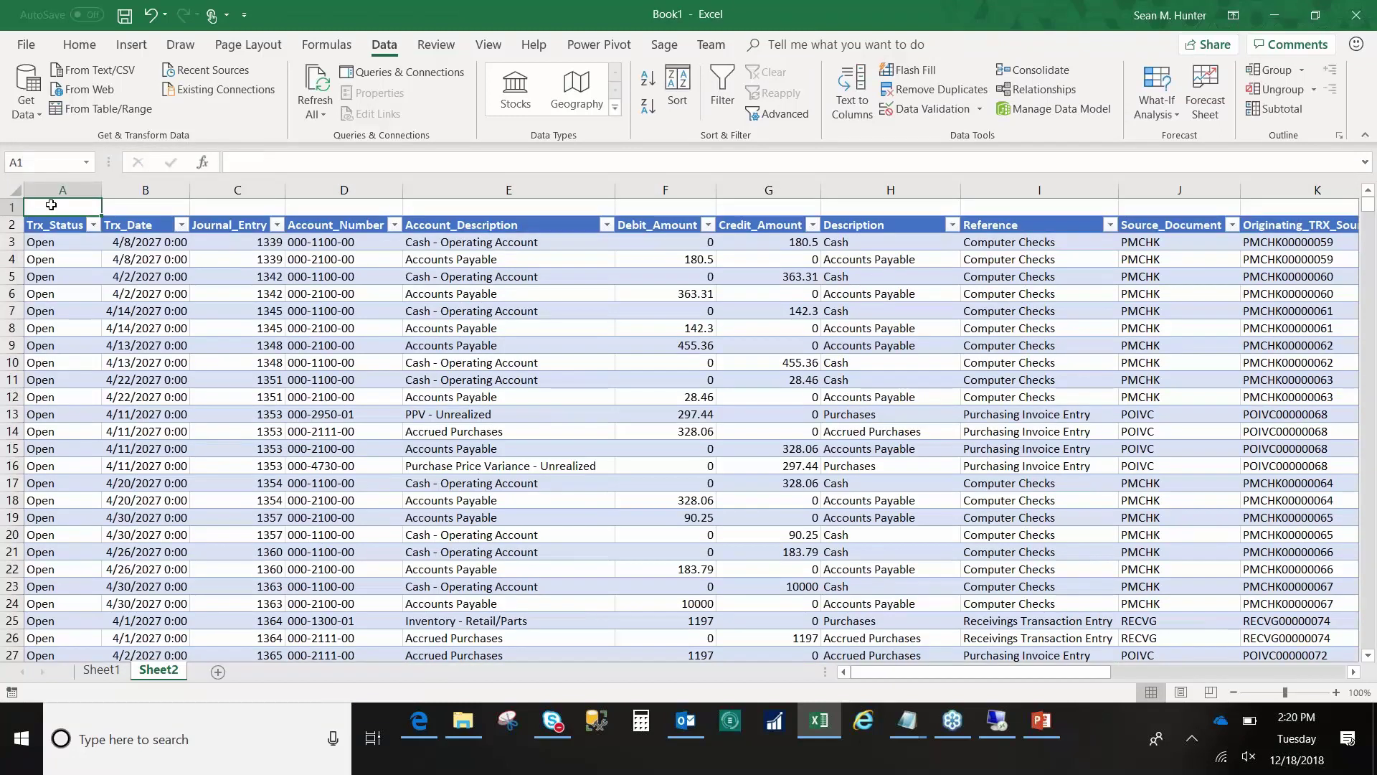
text(Tra)
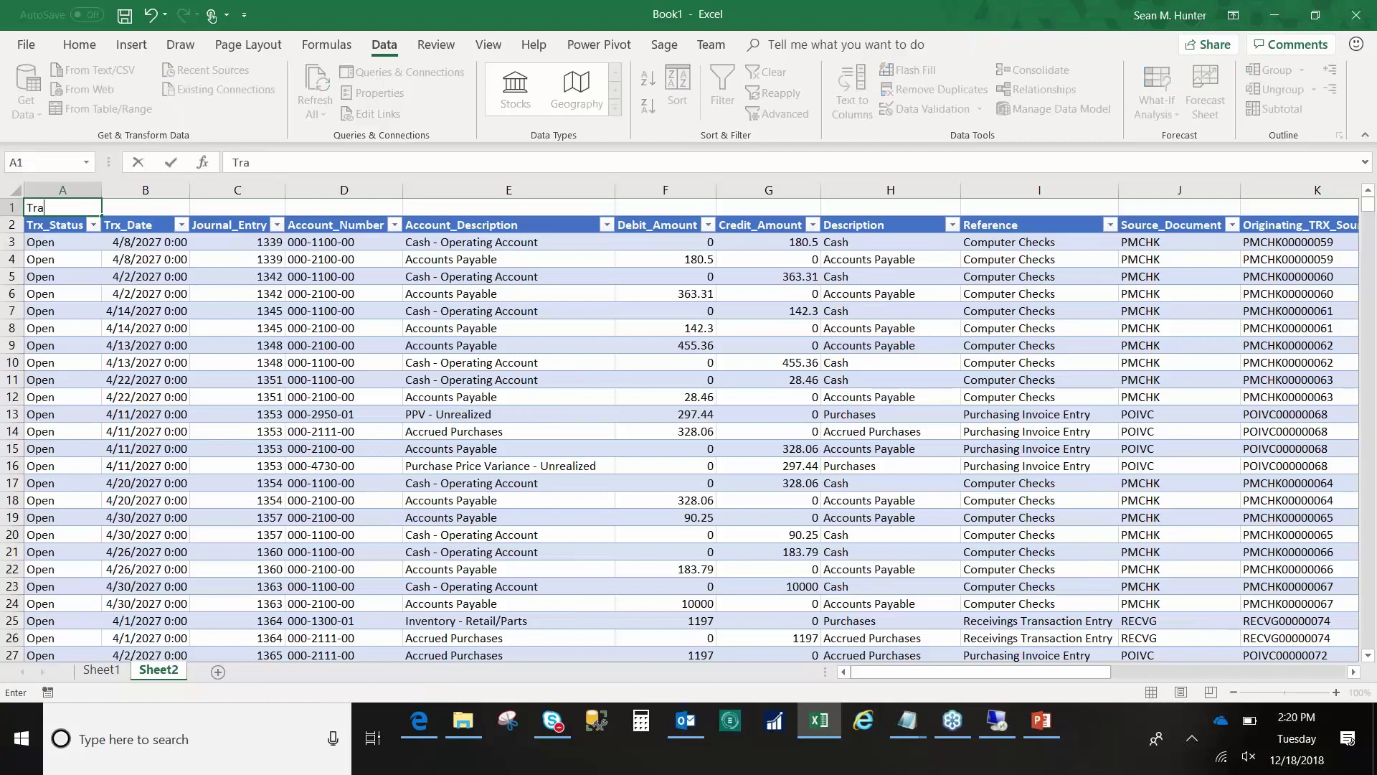
text(nsaction Date)
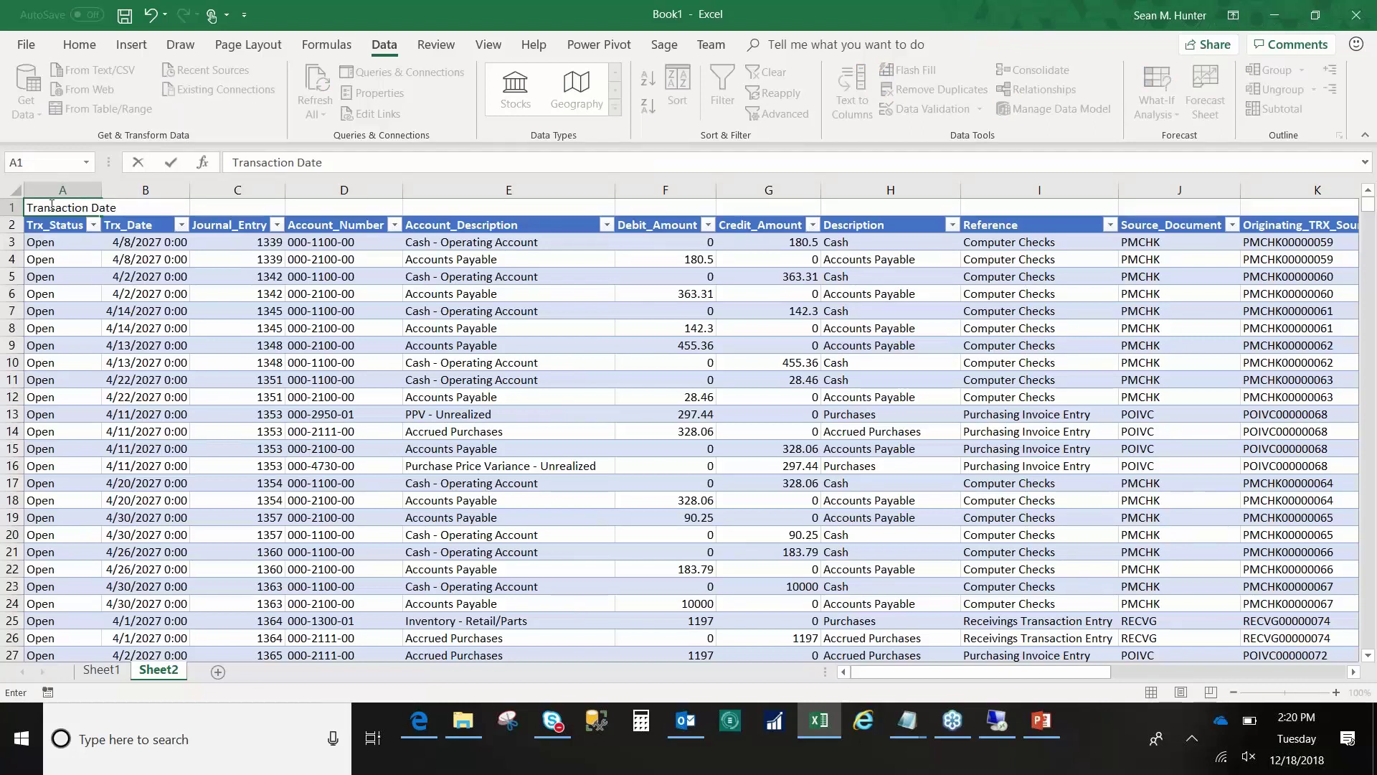
key(ctrl+Return)
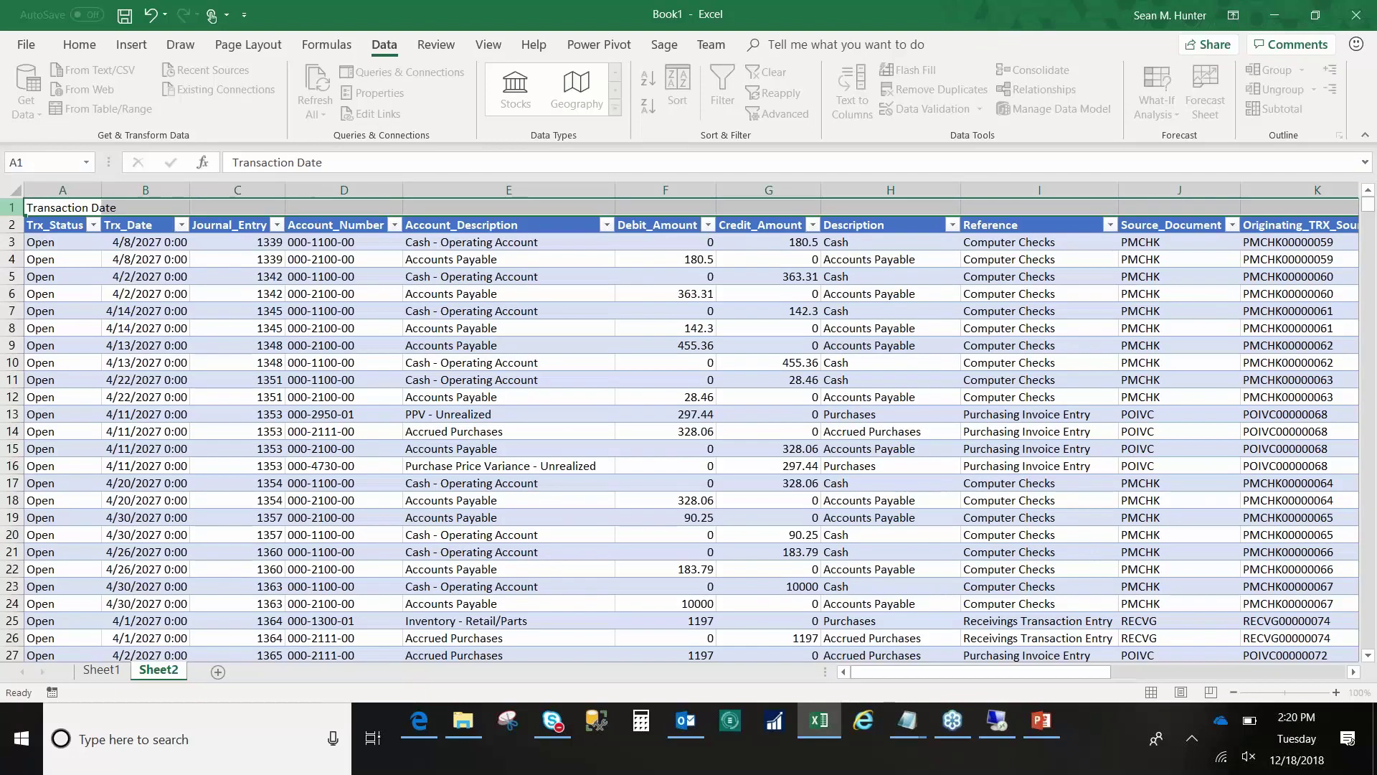
right_click(11, 207)
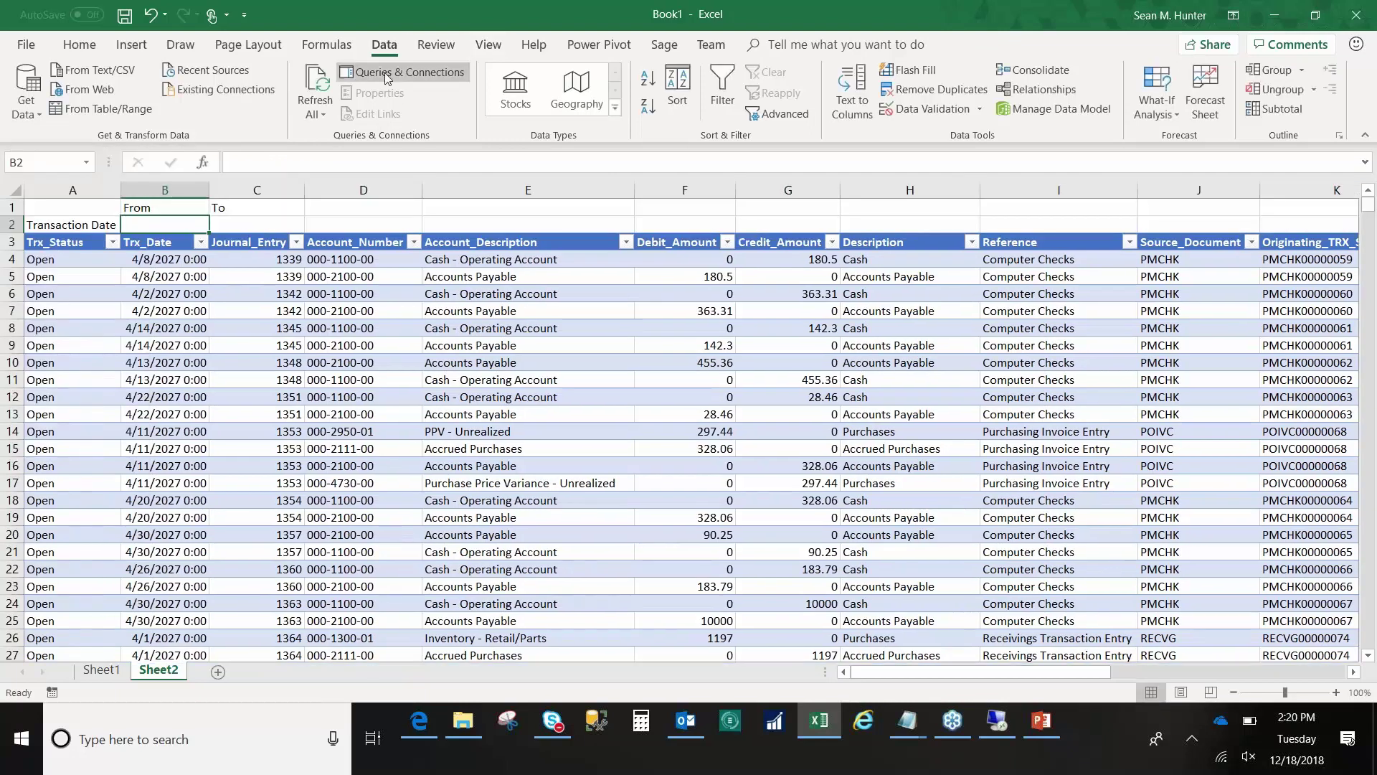
Open the parameter settings of the transactions table's query connection
click(325, 260)
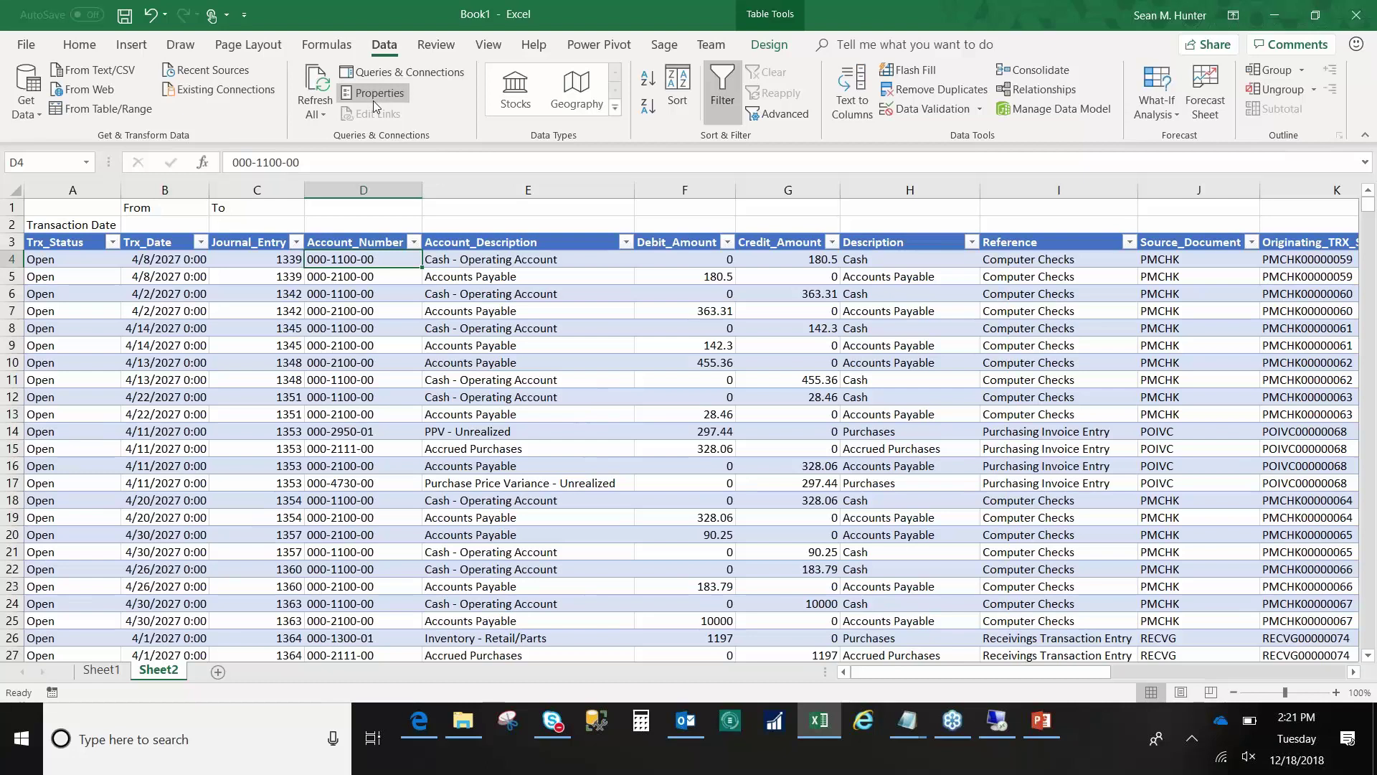
click(410, 218)
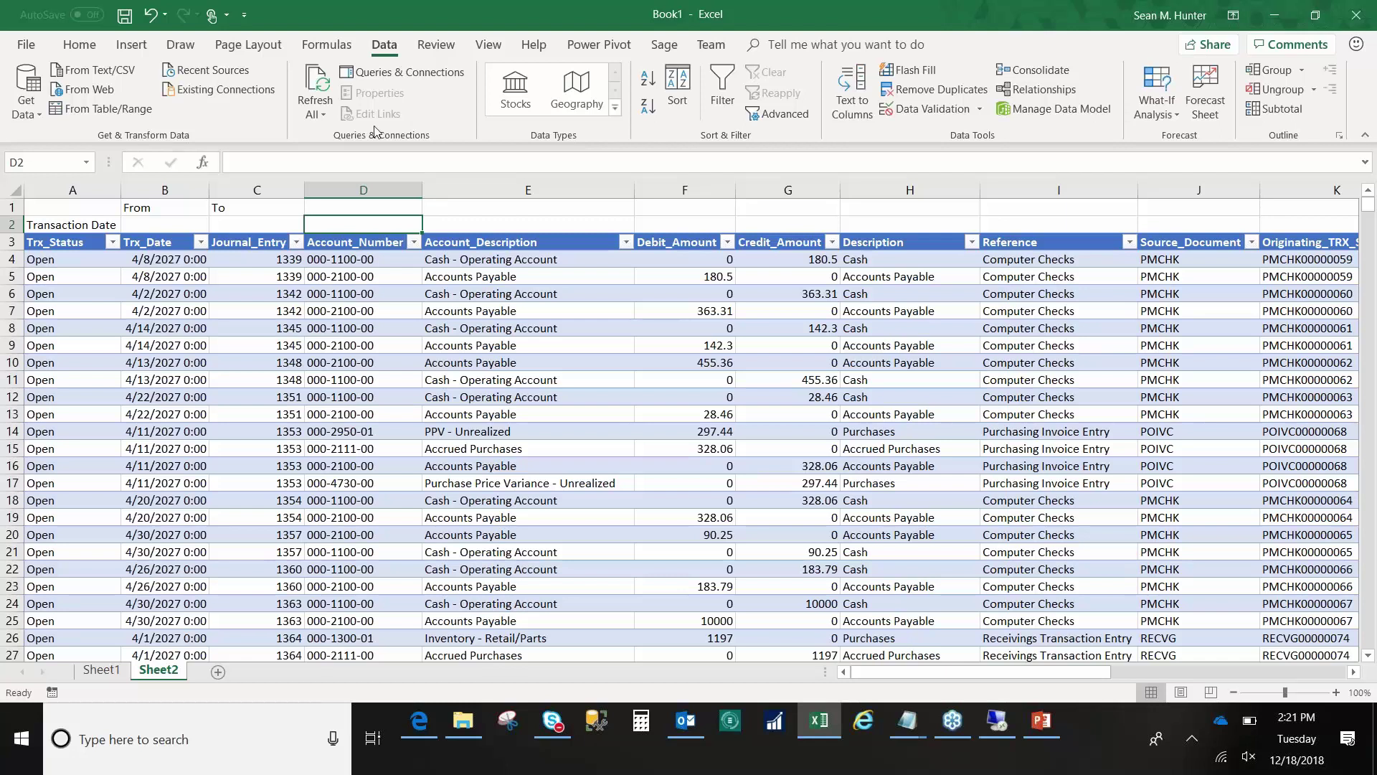
click(353, 295)
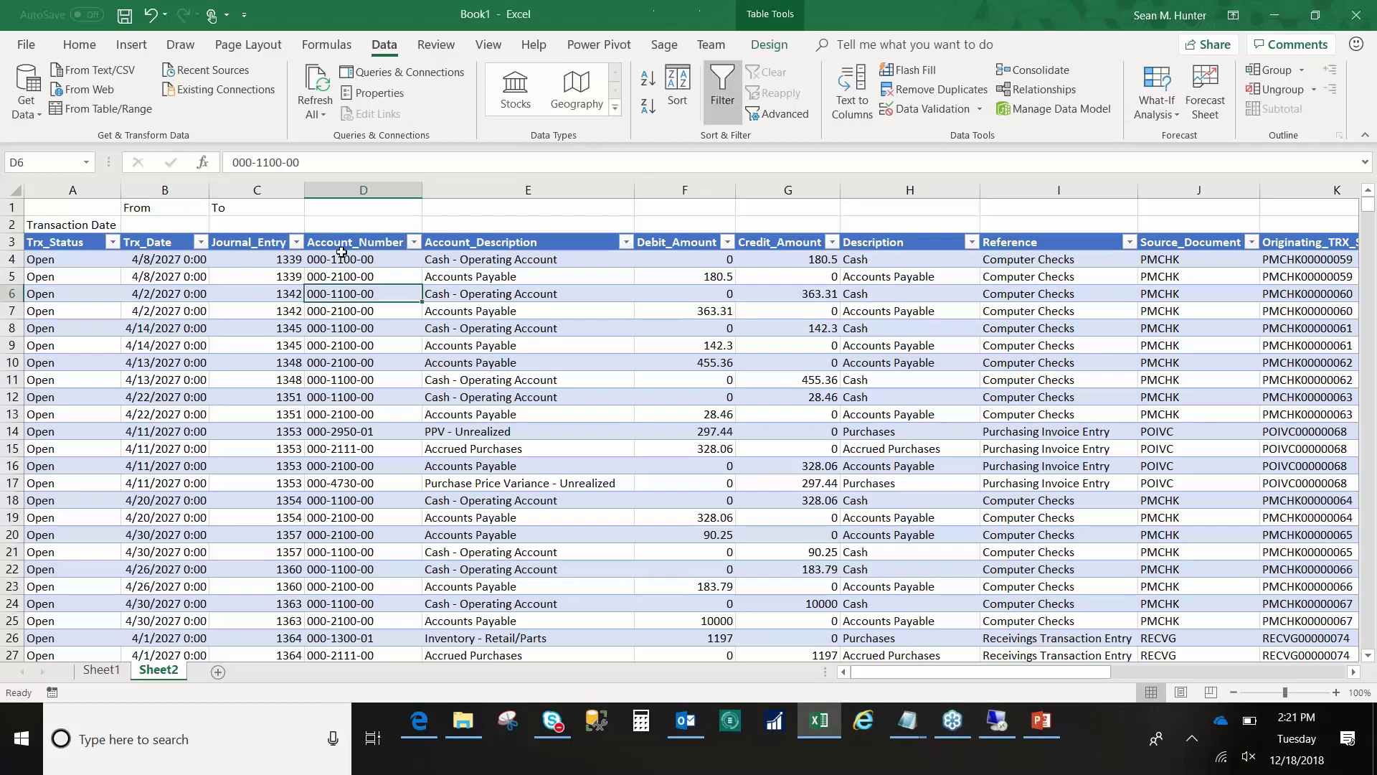
click(379, 98)
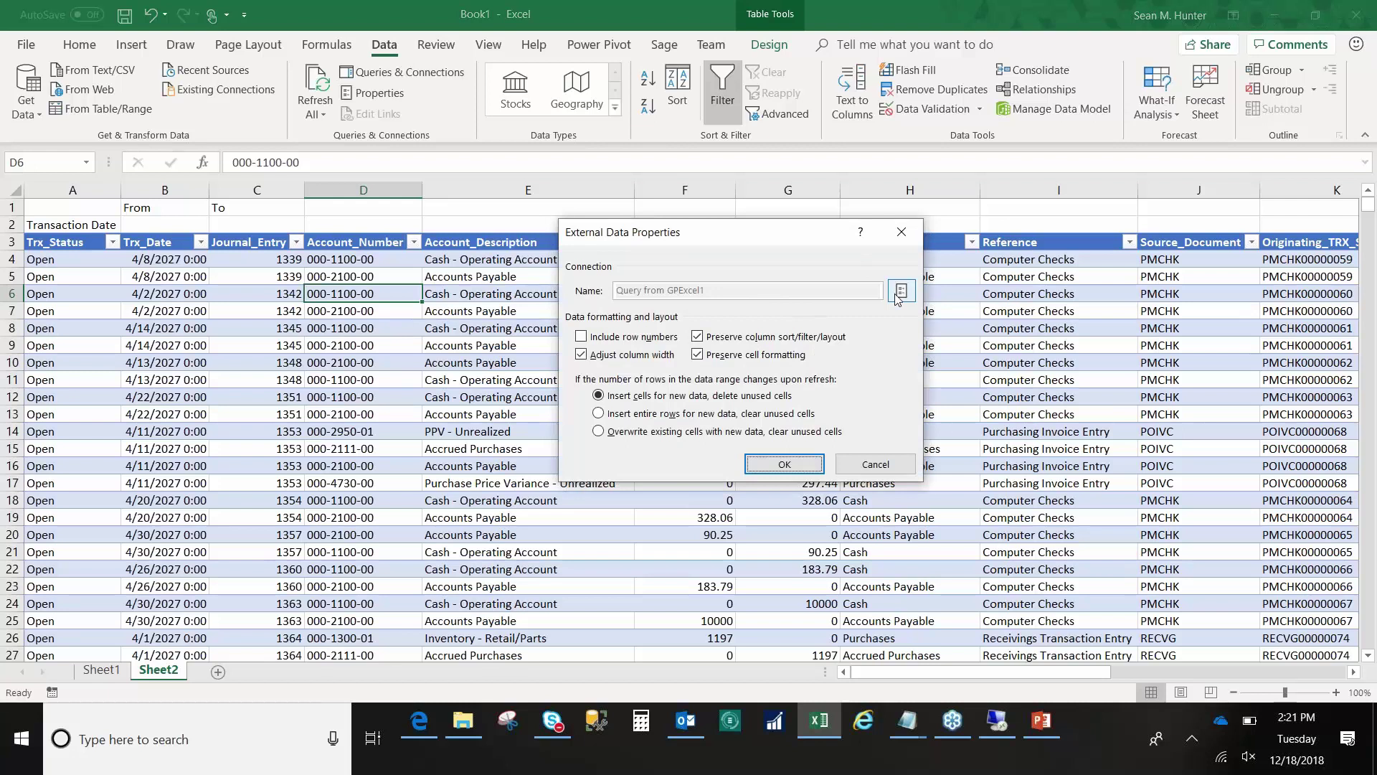
click(901, 291)
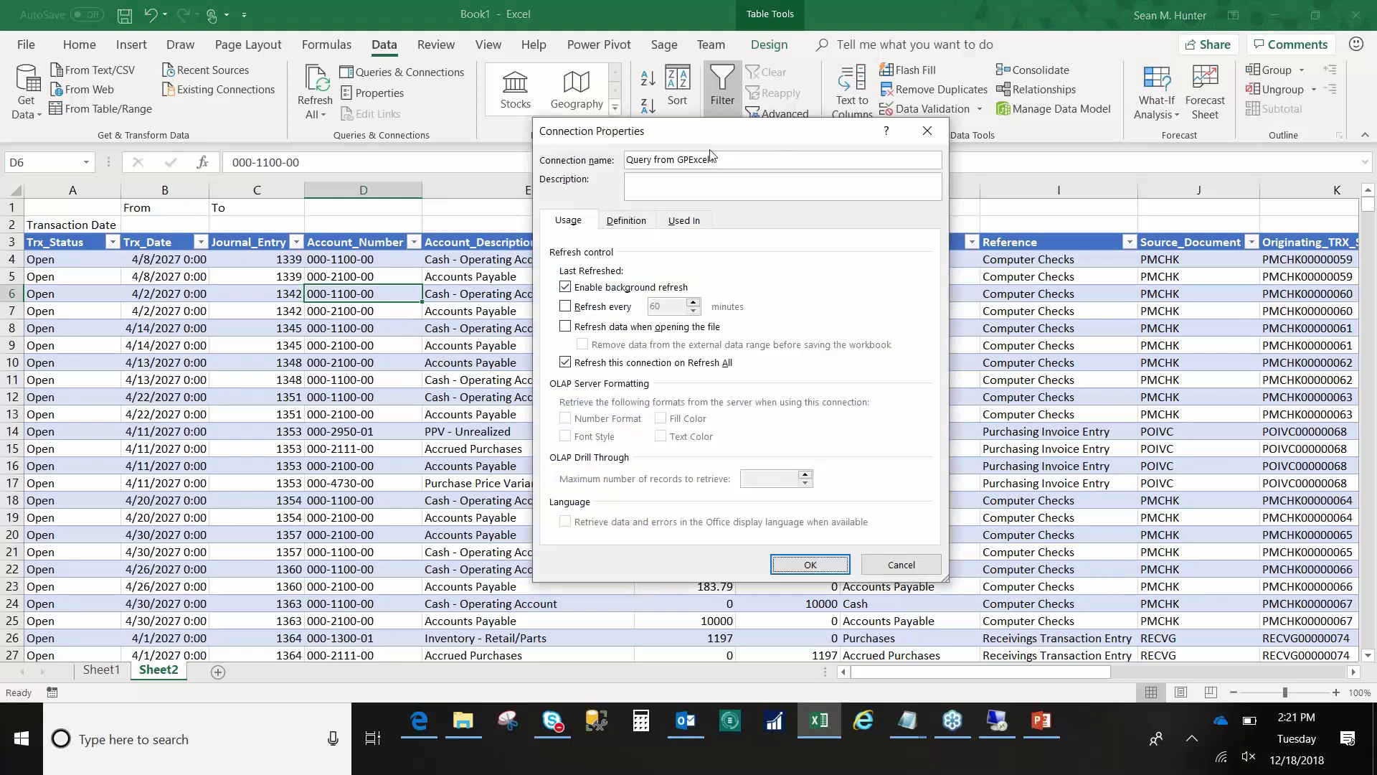
drag(759, 142, 538, 175)
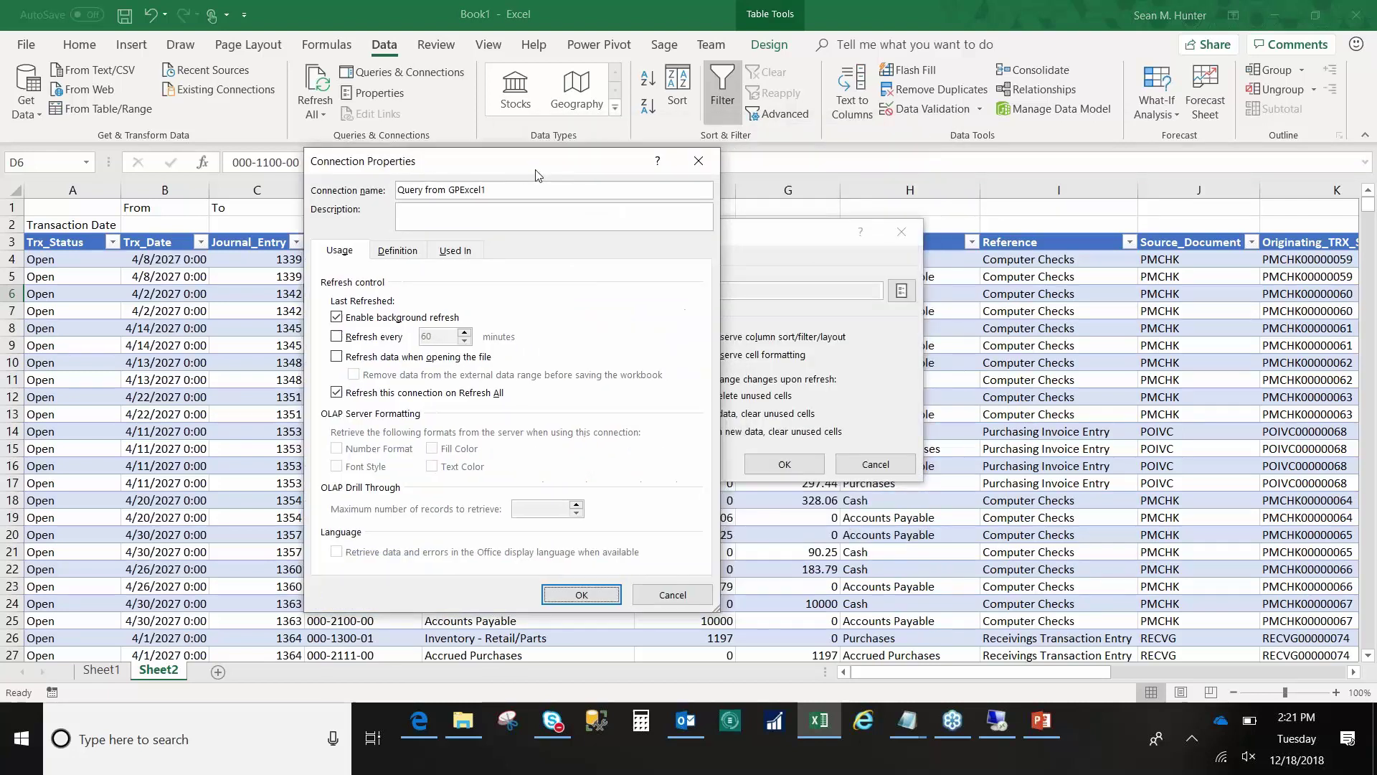
click(398, 250)
click(448, 558)
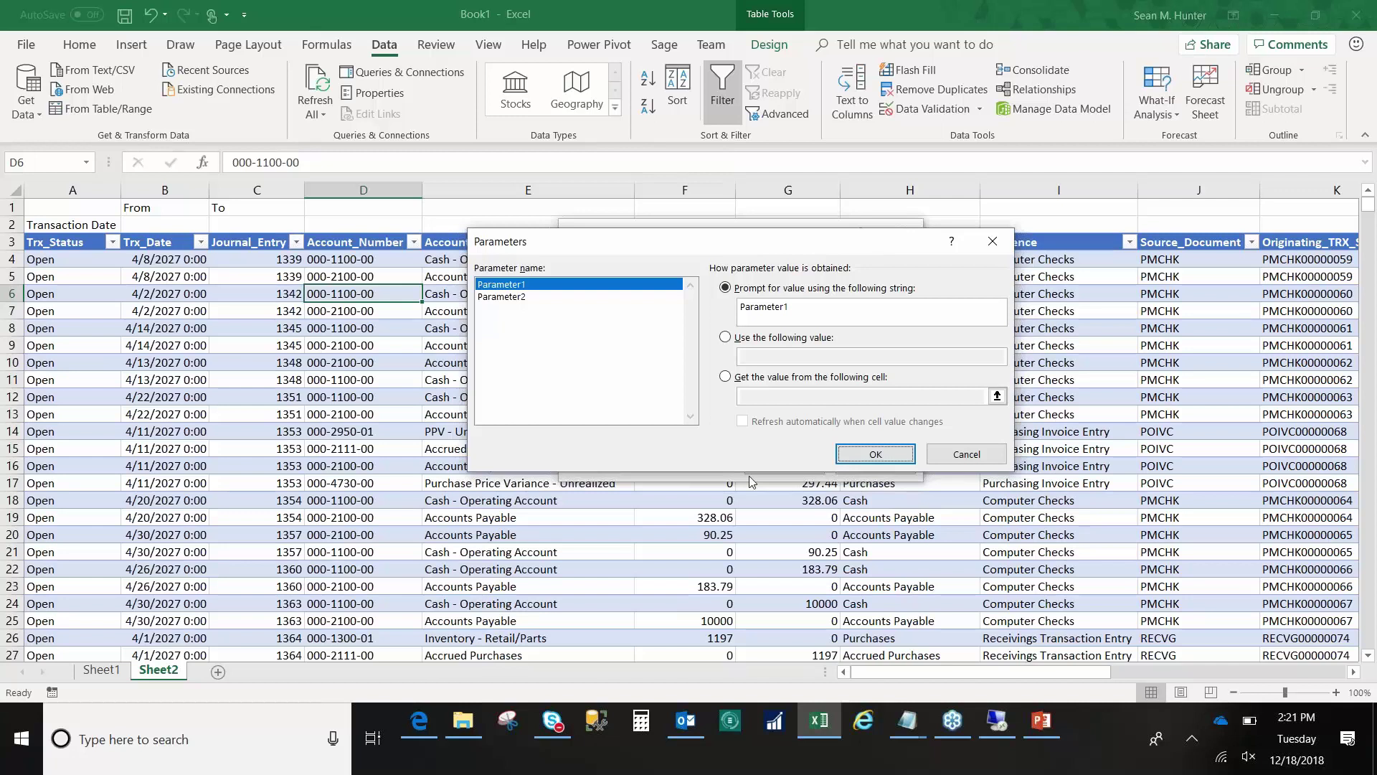
Make Parameter1 get its value from cell B2 on Sheet2 and refresh automatically when that cell changes
click(726, 377)
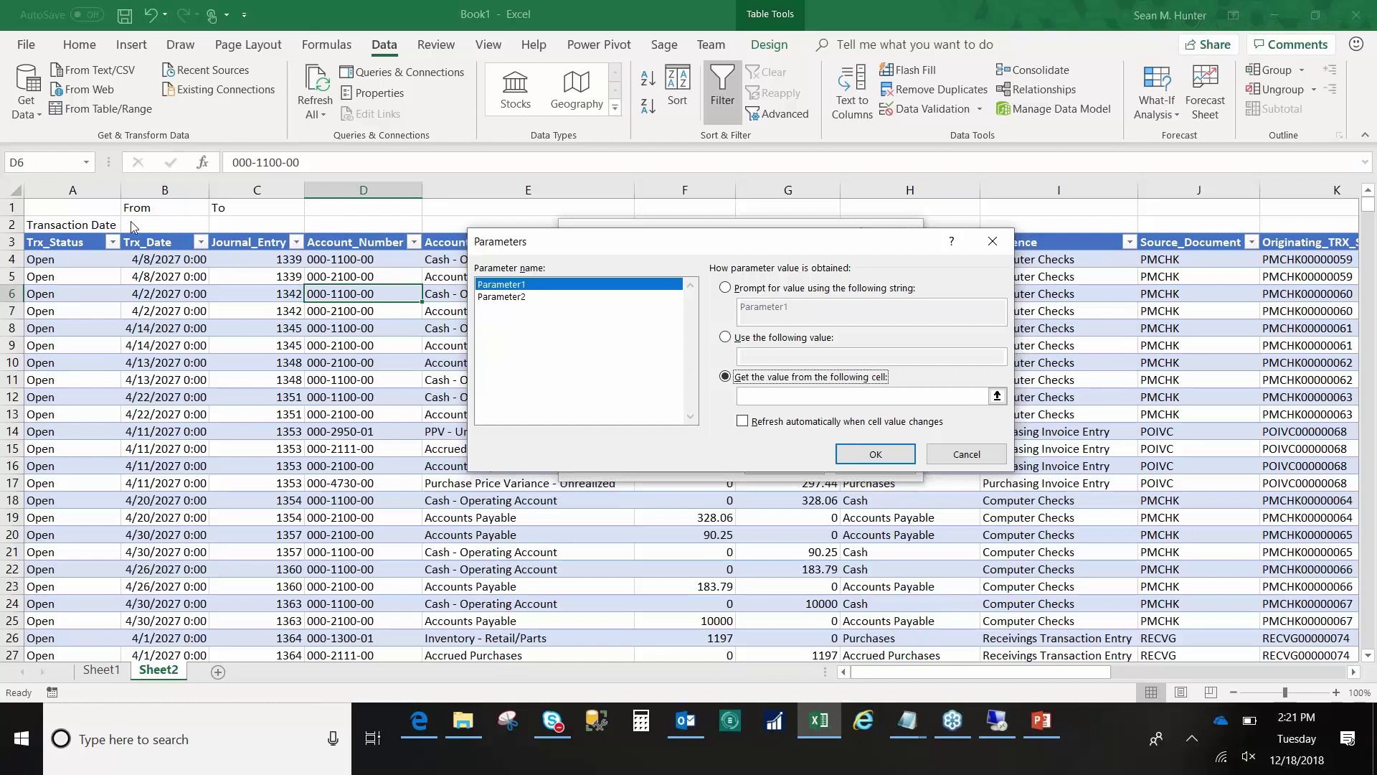
key(Tab)
click(182, 223)
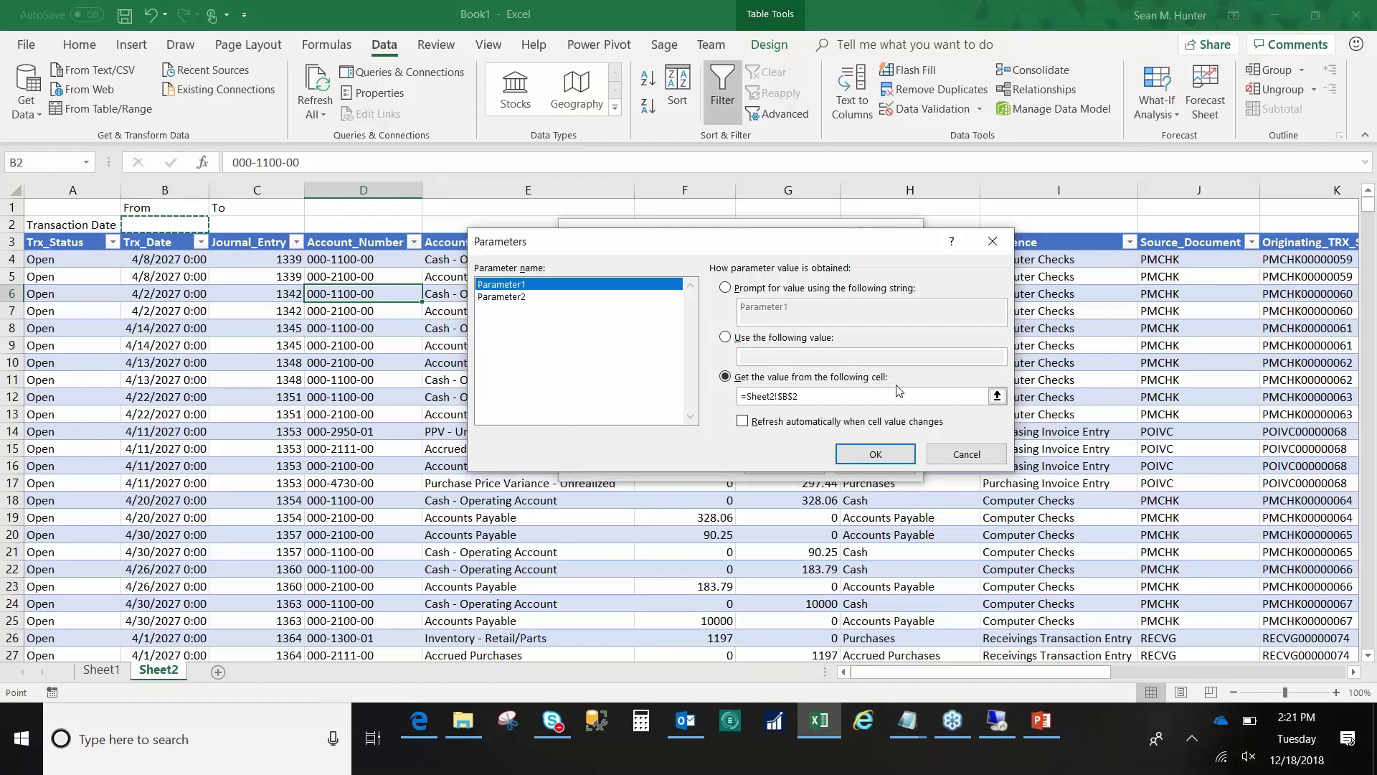
click(742, 422)
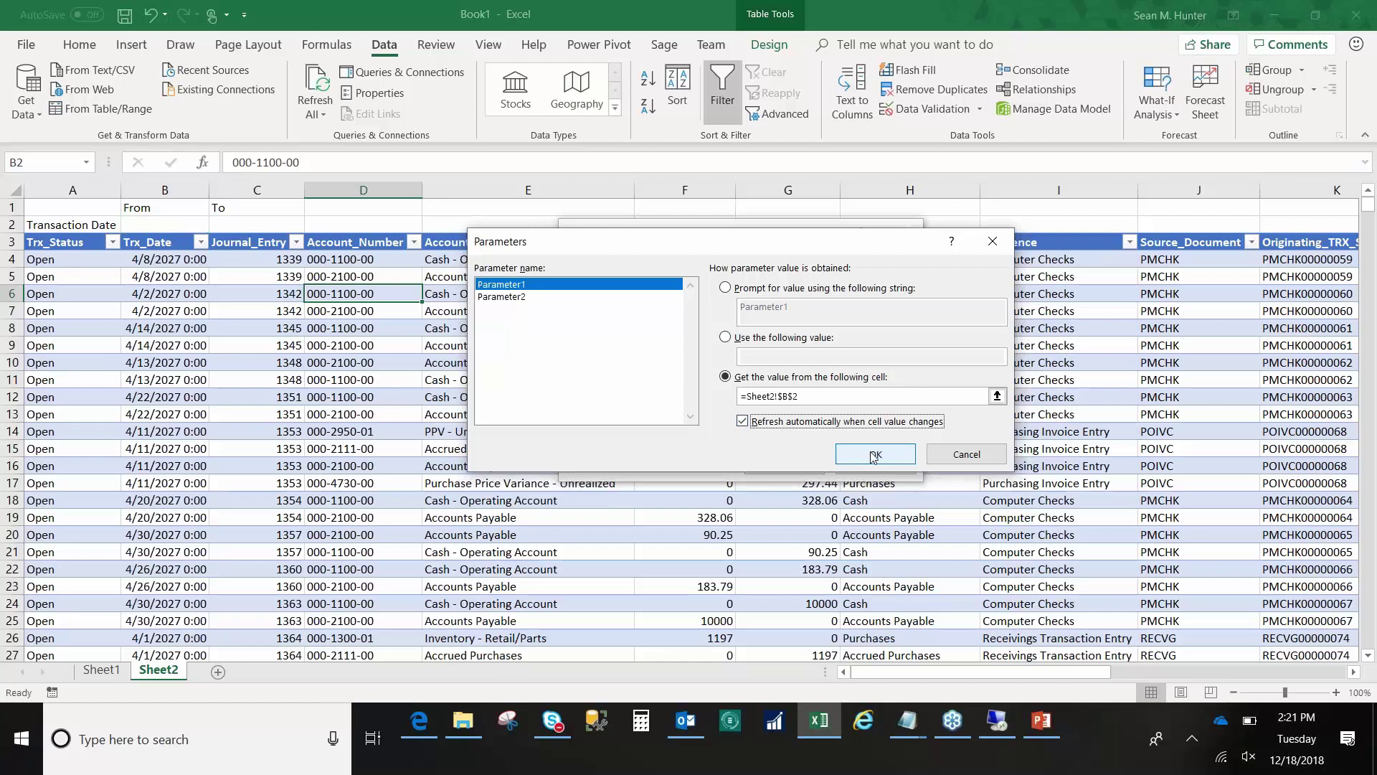
Make Parameter2 read cell C2 on Sheet2 with automatic refresh on change, and accept the parameter, connection and external data settings
click(540, 298)
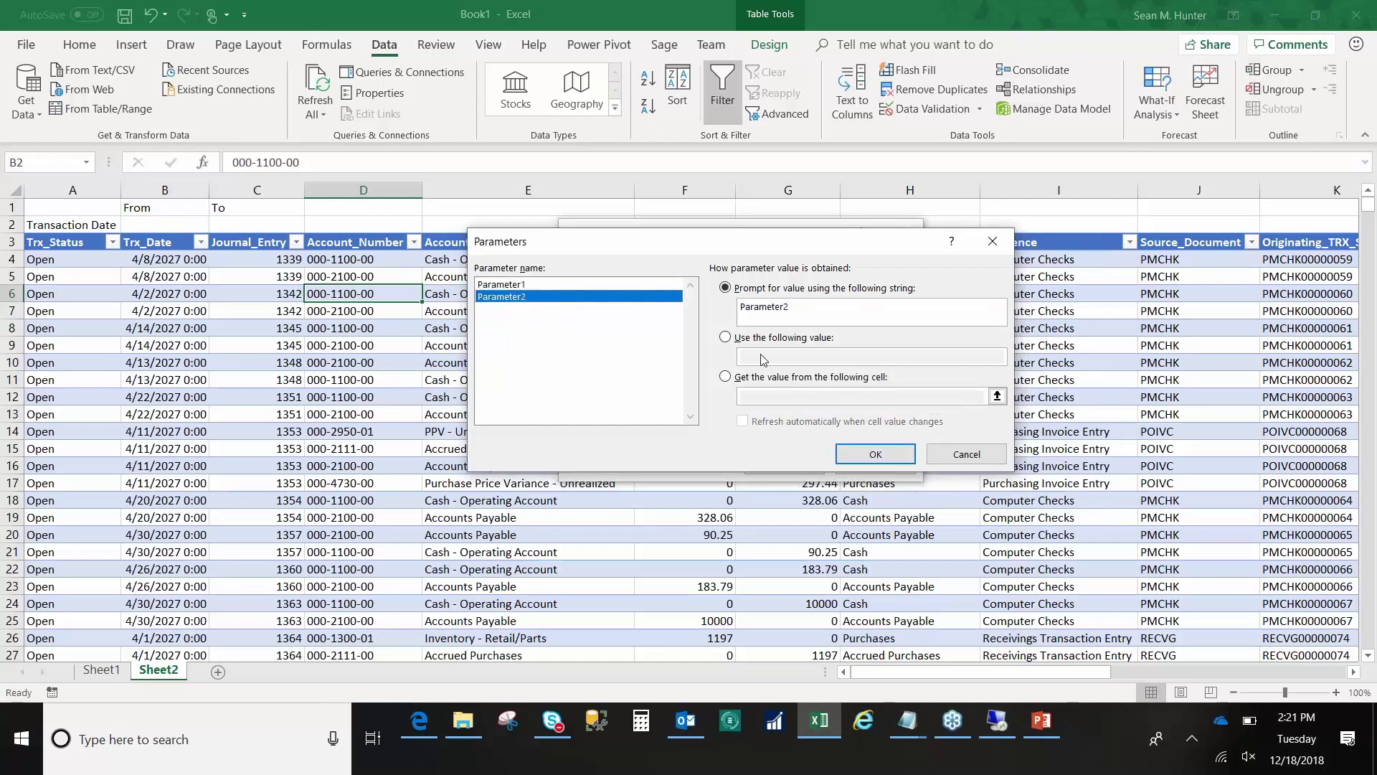
click(726, 376)
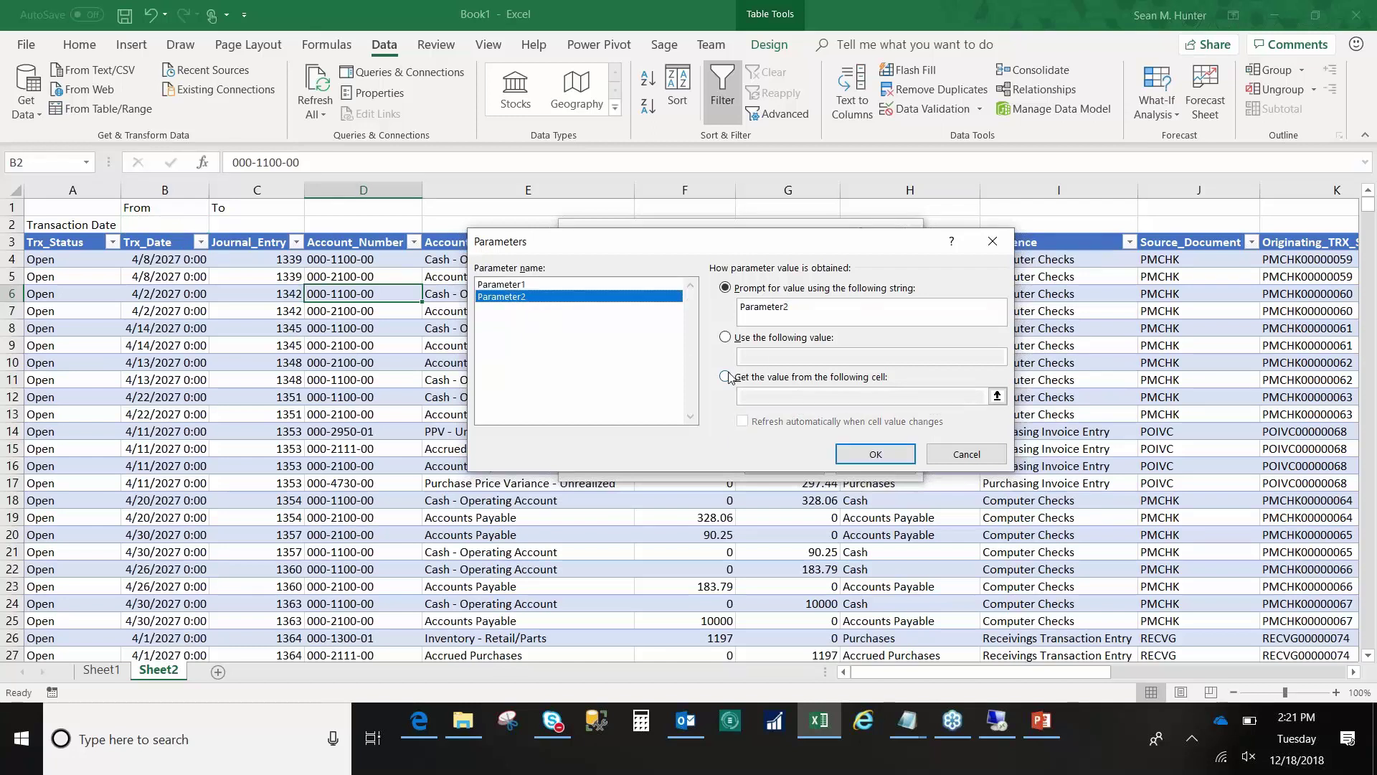
click(759, 399)
key(ctrl+a)
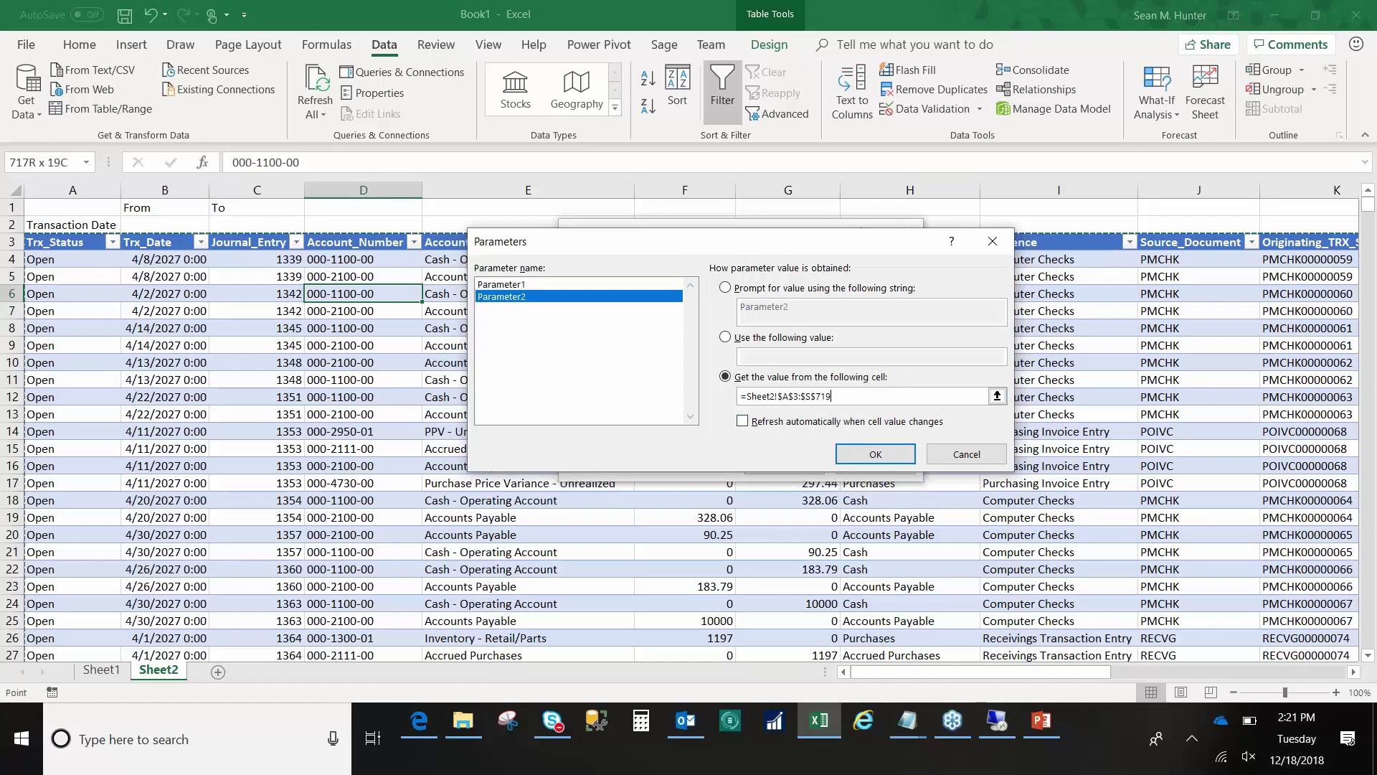
click(257, 224)
click(743, 421)
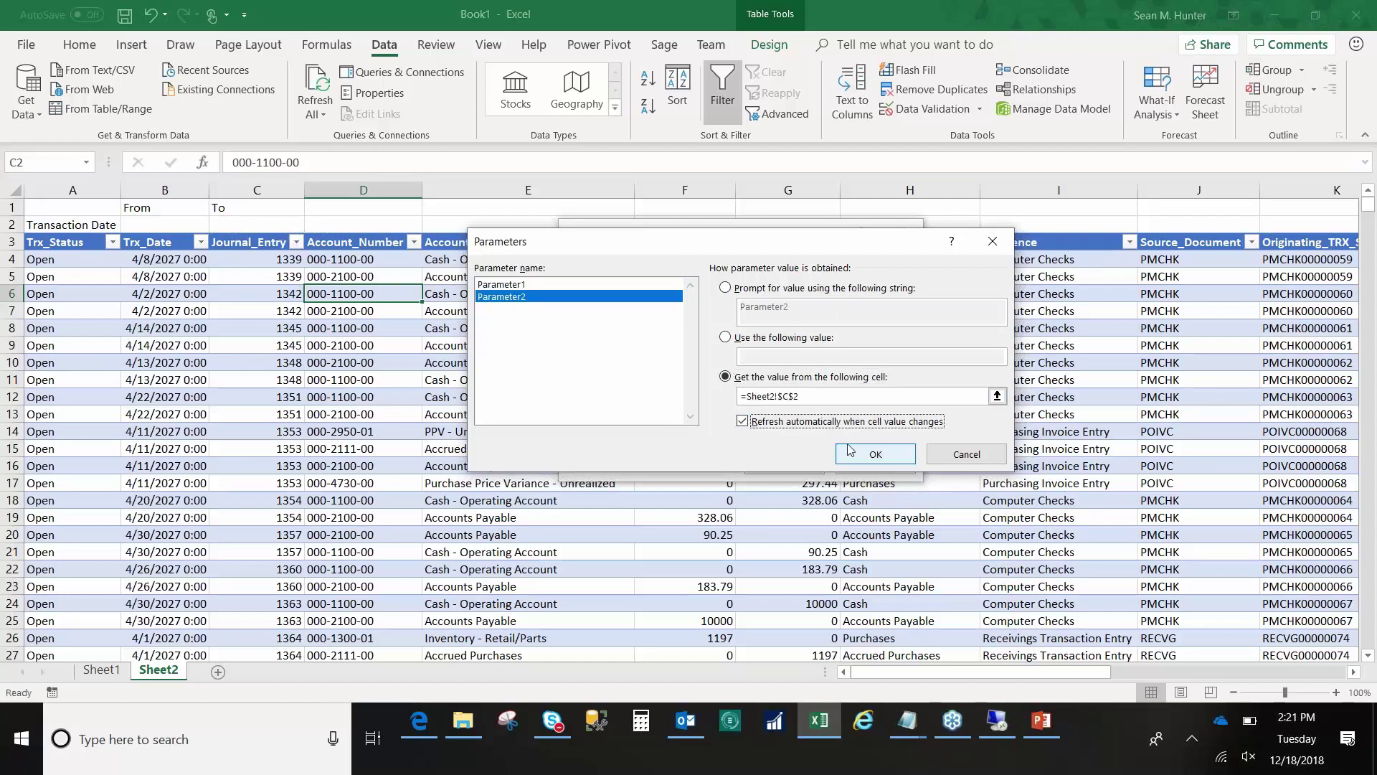
click(850, 450)
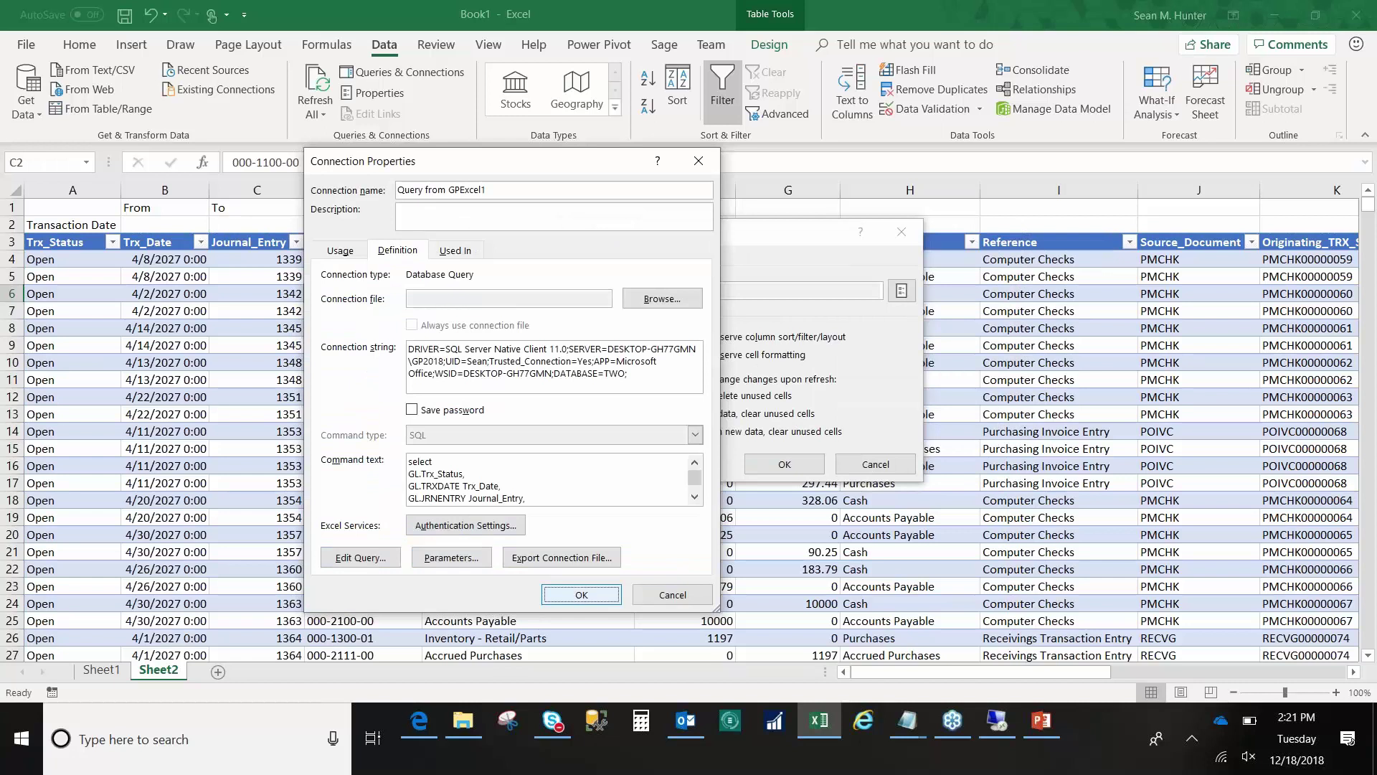
key(Return)
click(784, 464)
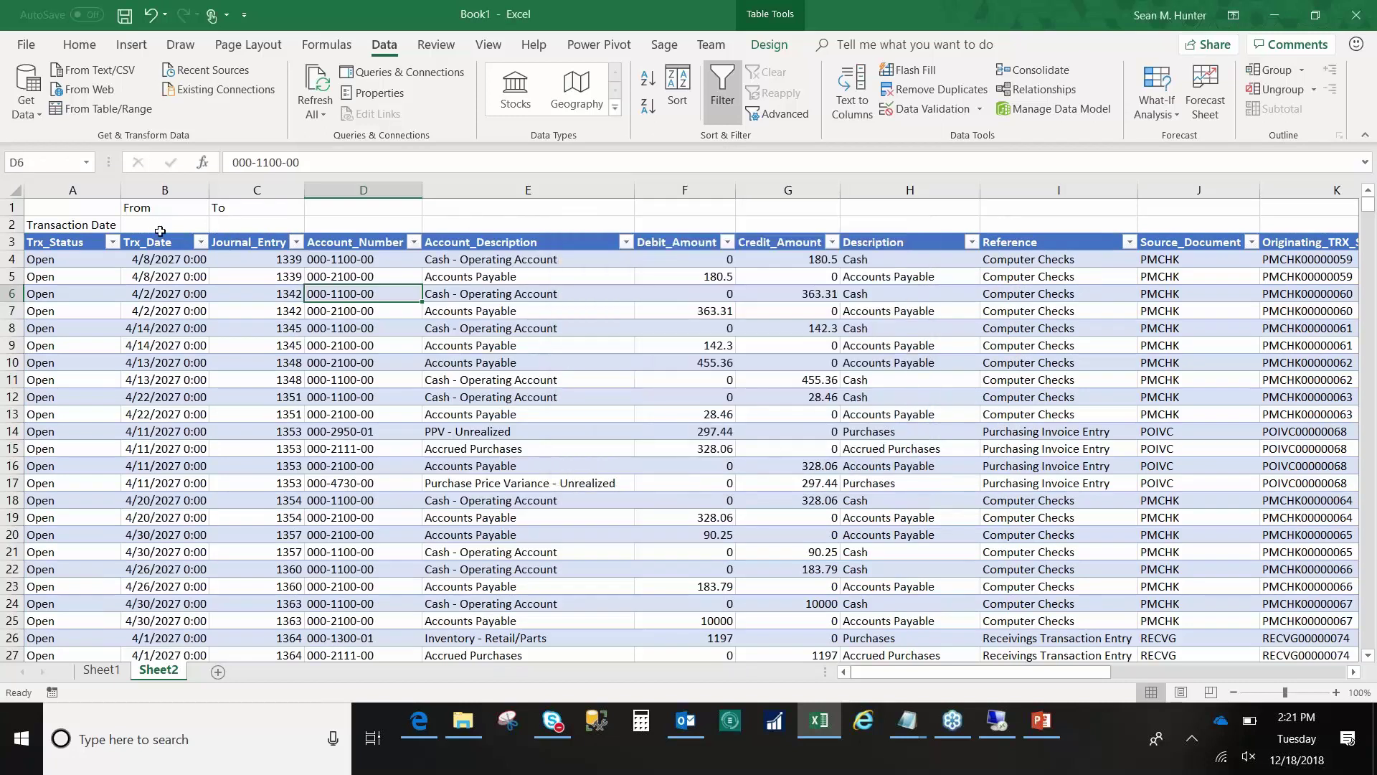
Enter 3-1-2027 as the From transaction date and 3/30/2027 as the To date
click(161, 227)
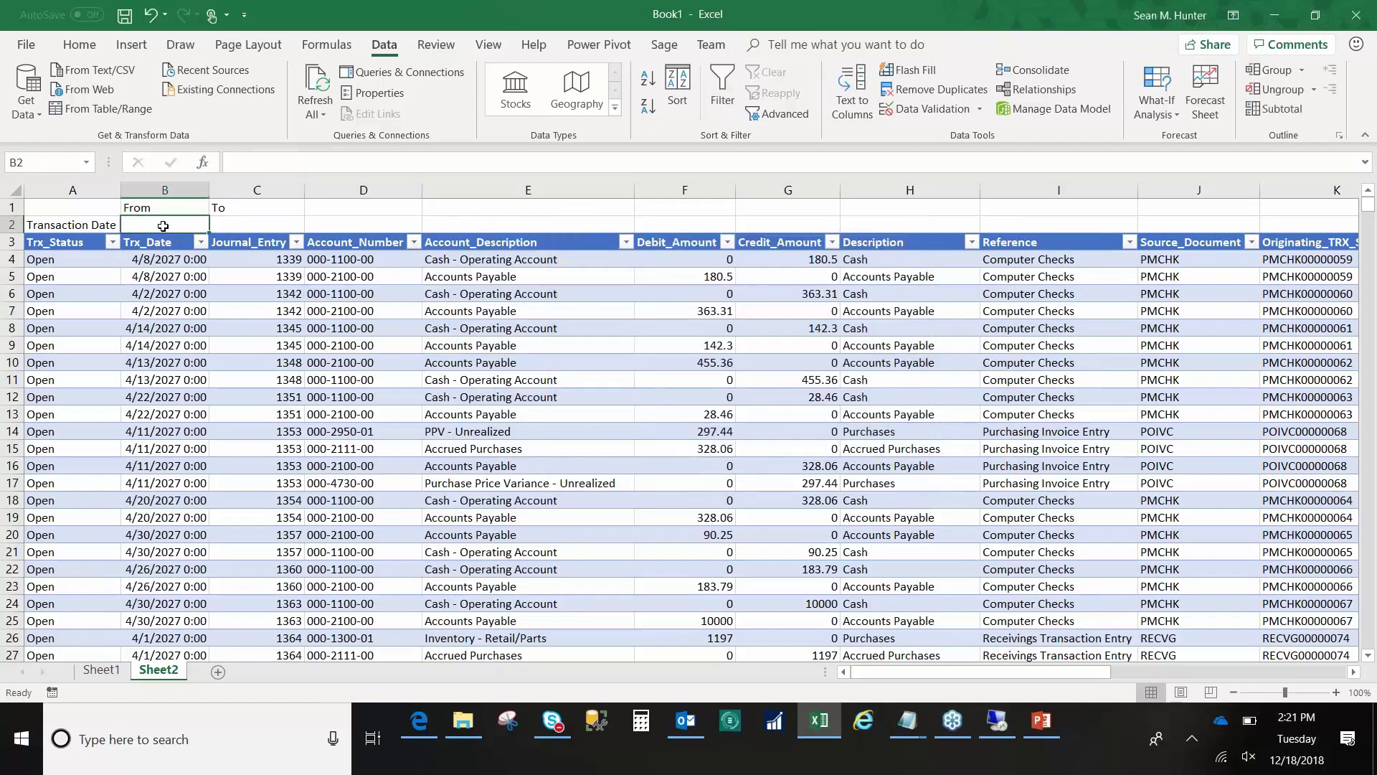
text(3-1-2027)
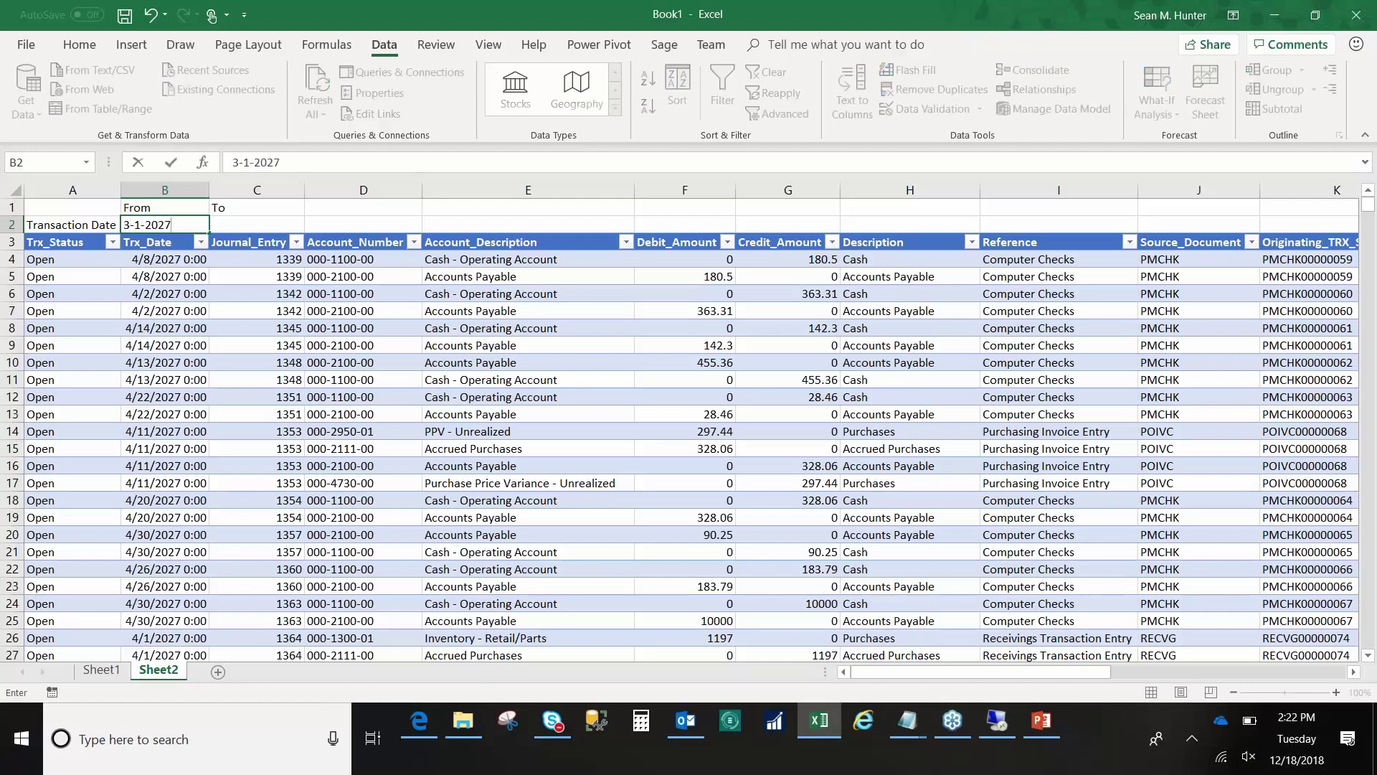
key(Tab)
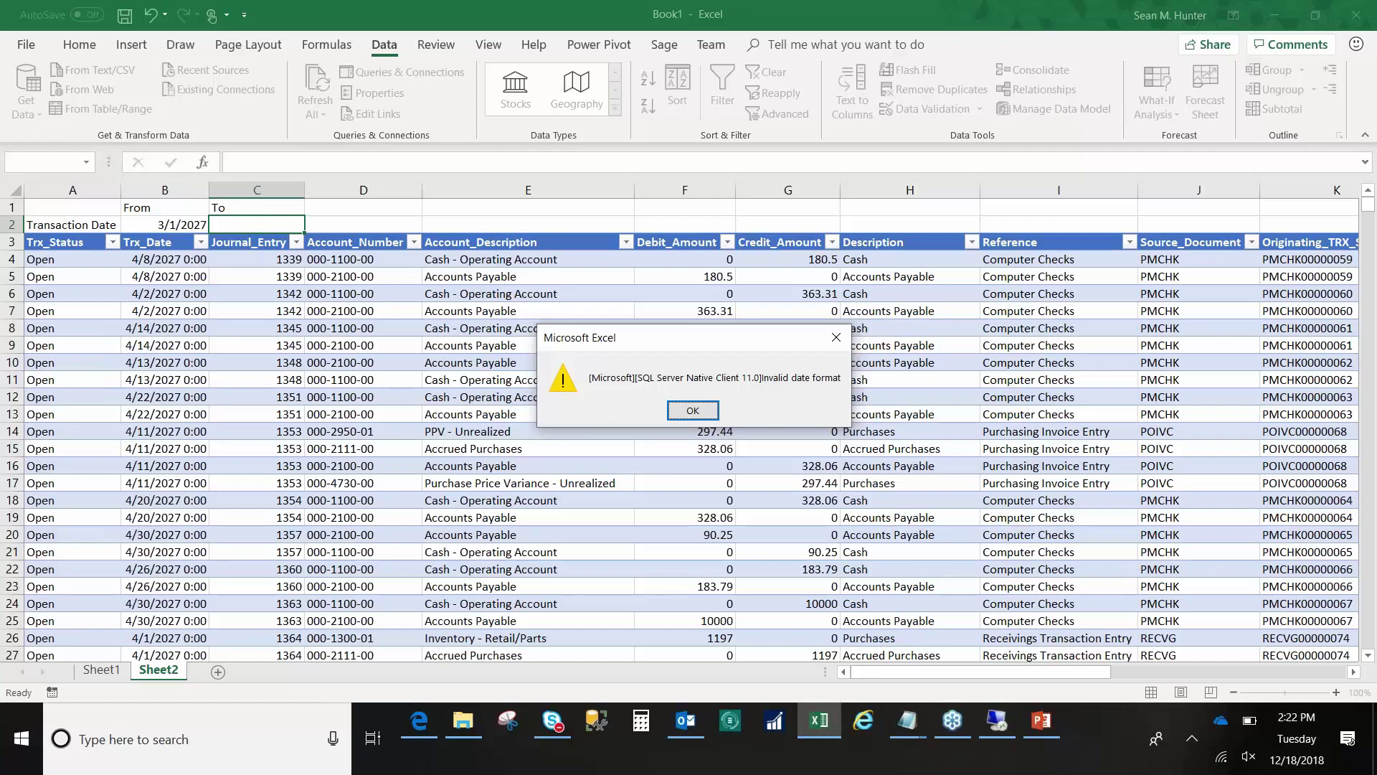
key(Return)
text(3/30/2027)
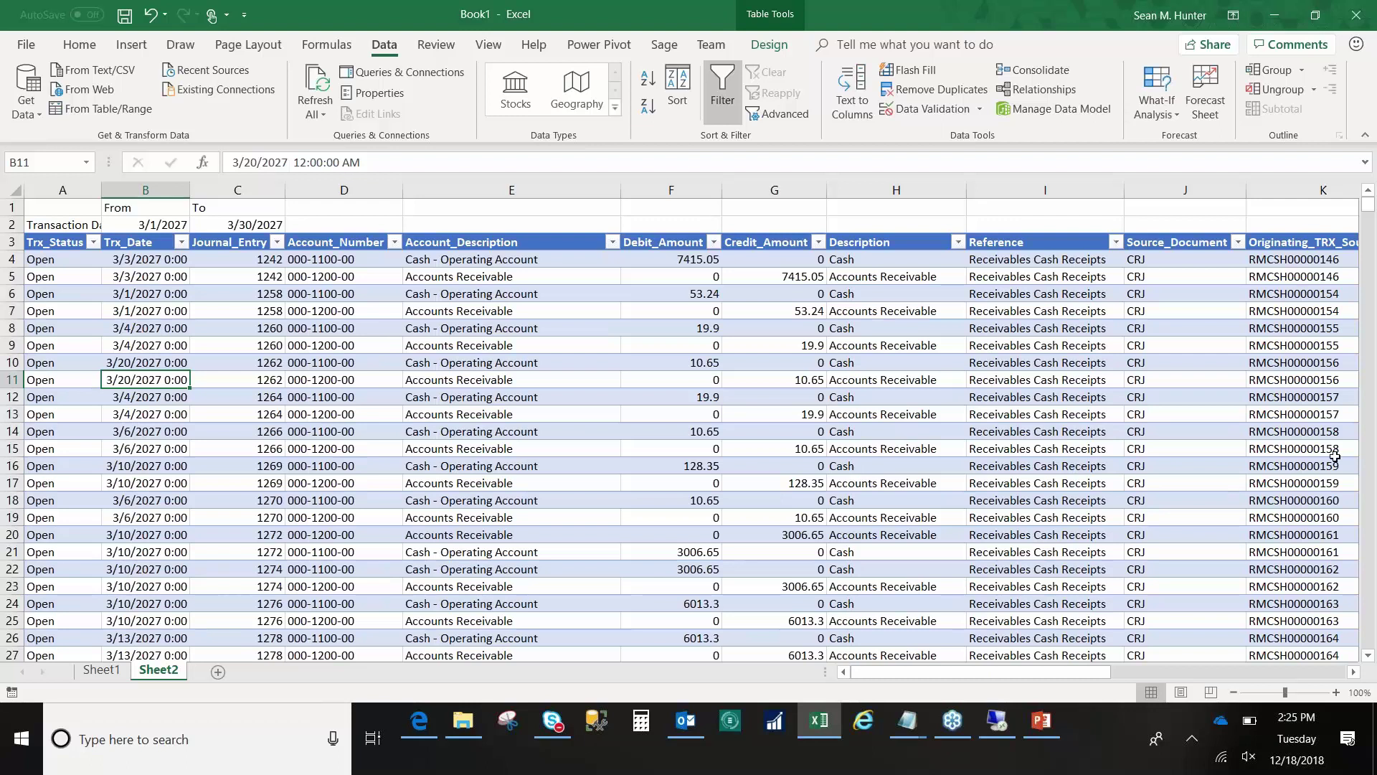
Switch to the PowerPoint presentation and select slide 40, "What's next?"
click(1042, 720)
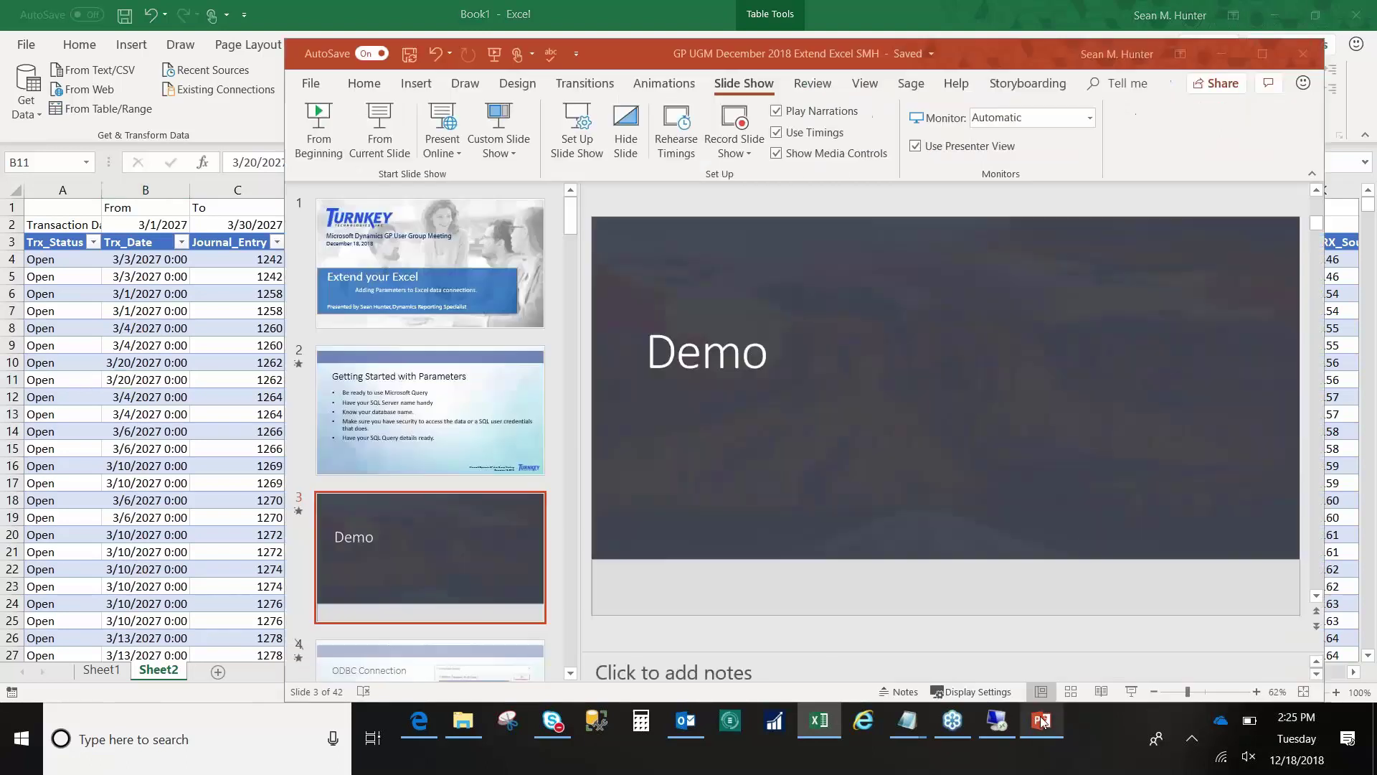
drag(571, 223, 567, 300)
click(471, 324)
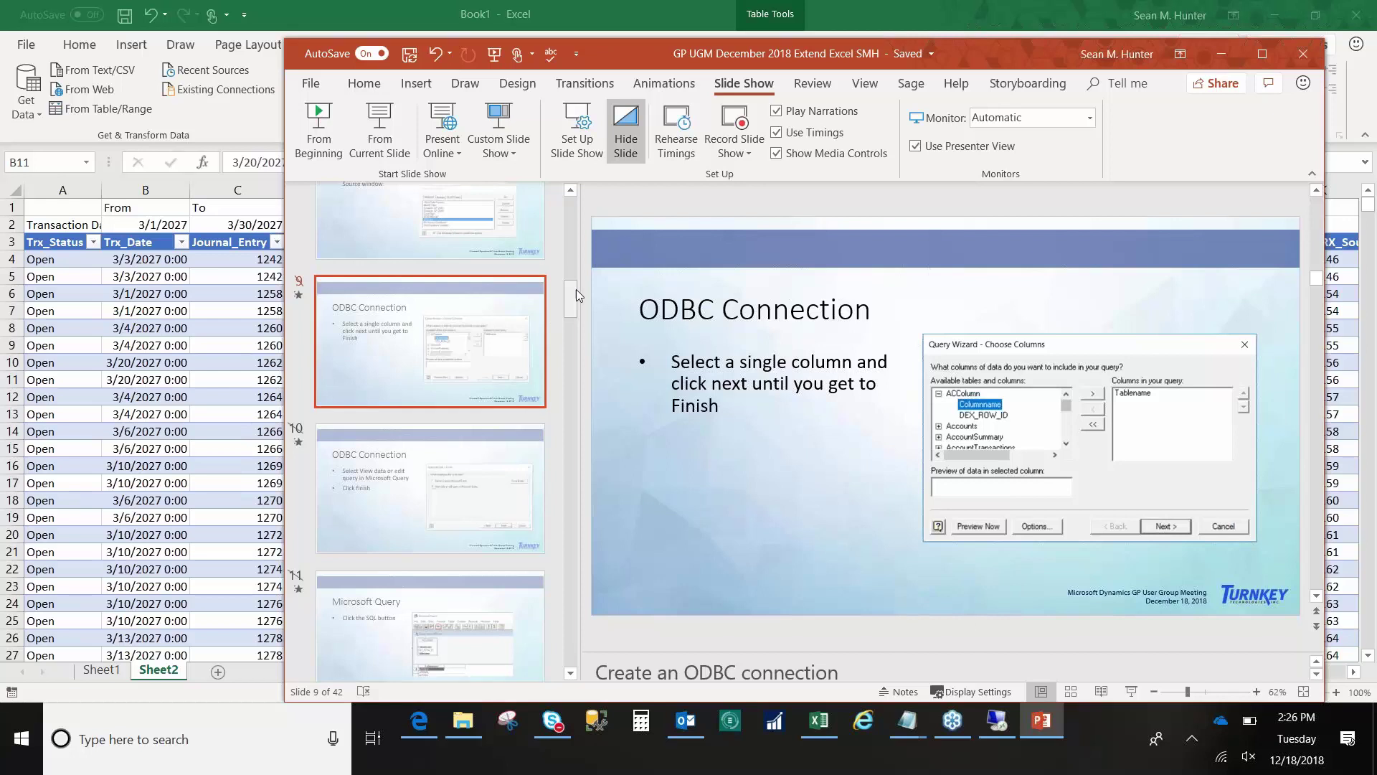
drag(575, 295, 571, 475)
click(471, 429)
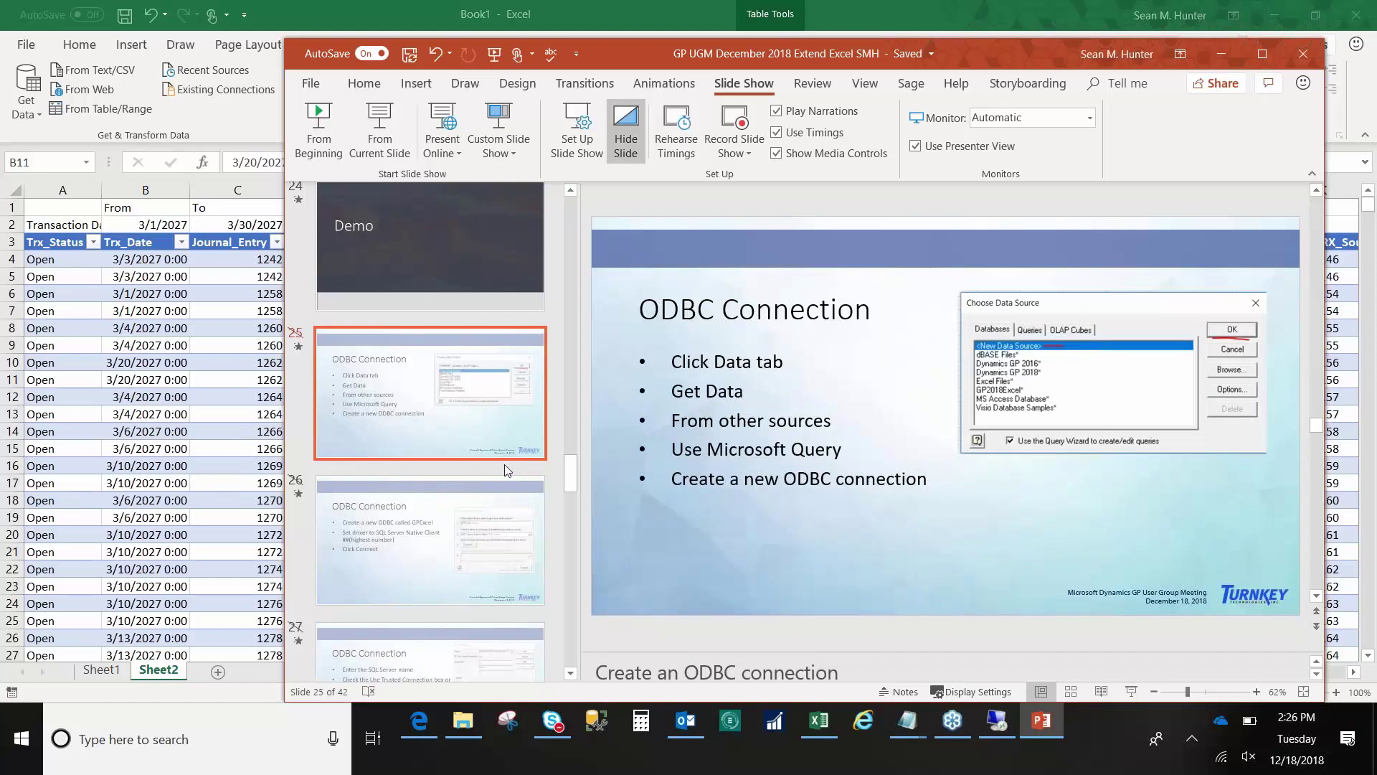
drag(572, 470, 557, 621)
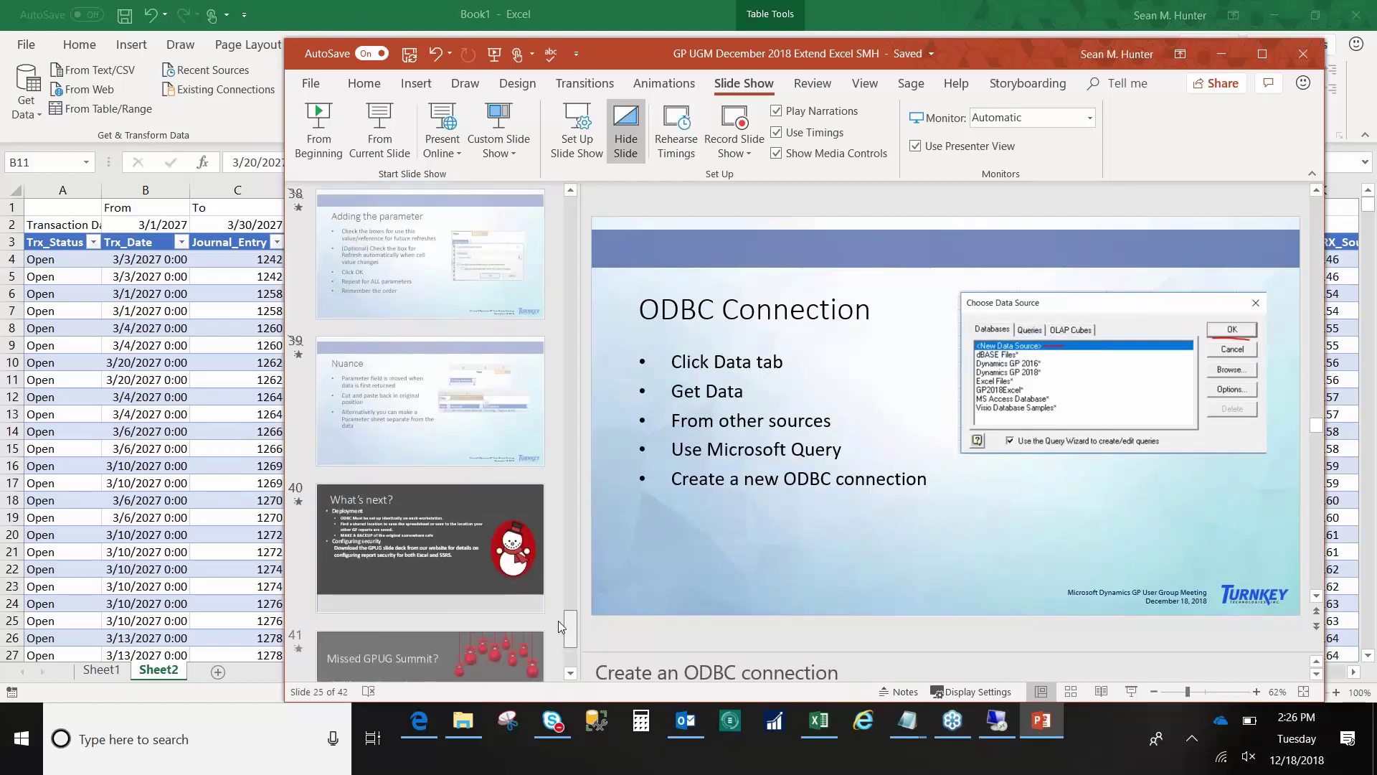
click(479, 541)
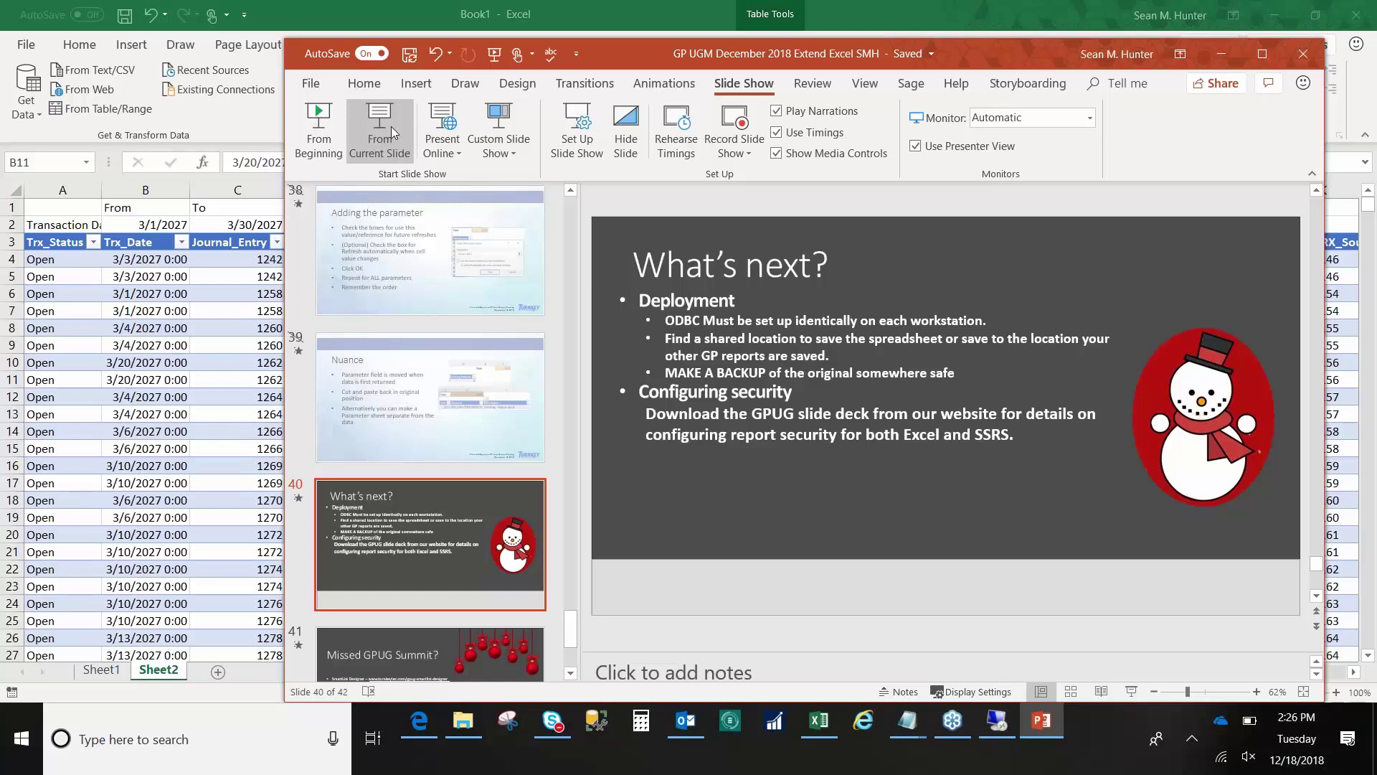
Start the slide show from the "What's next?" slide and set the display to duplicate the slide show
click(390, 127)
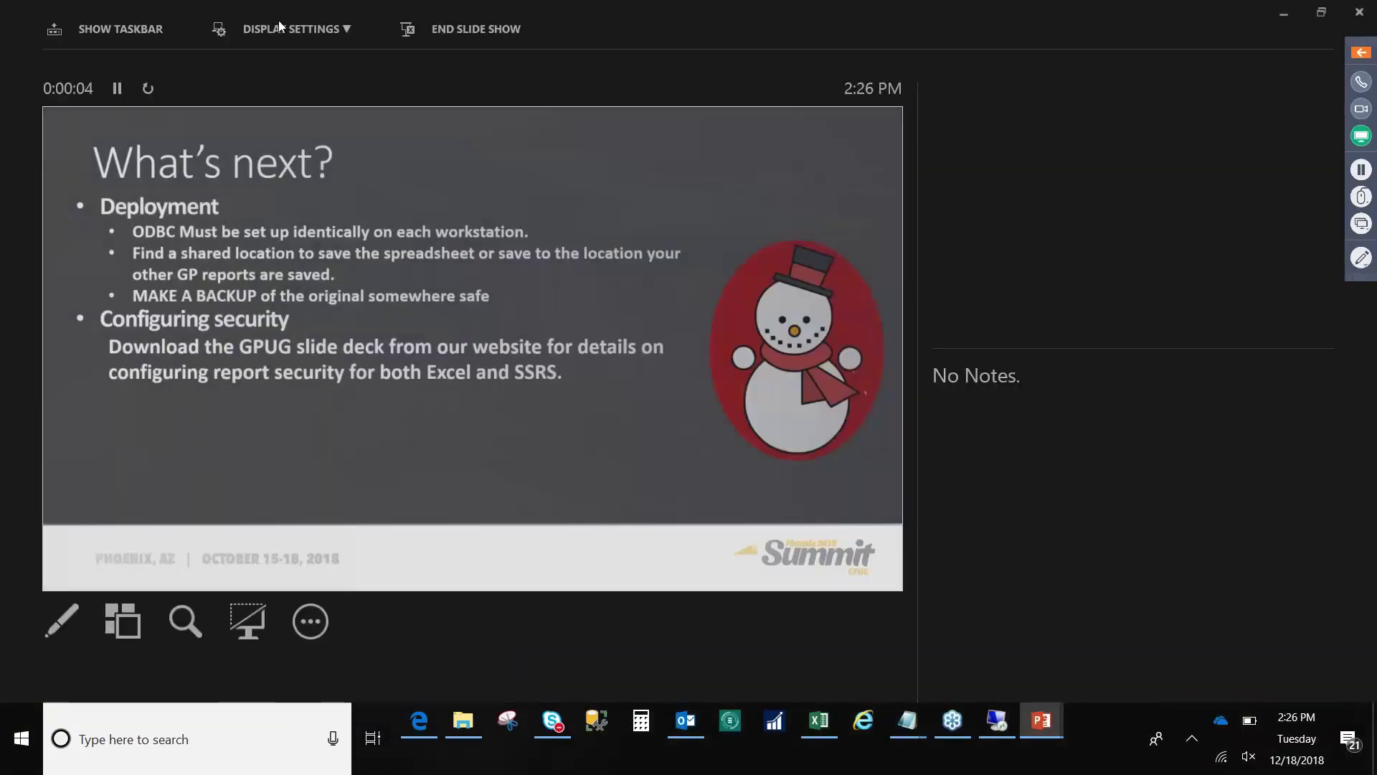
click(270, 20)
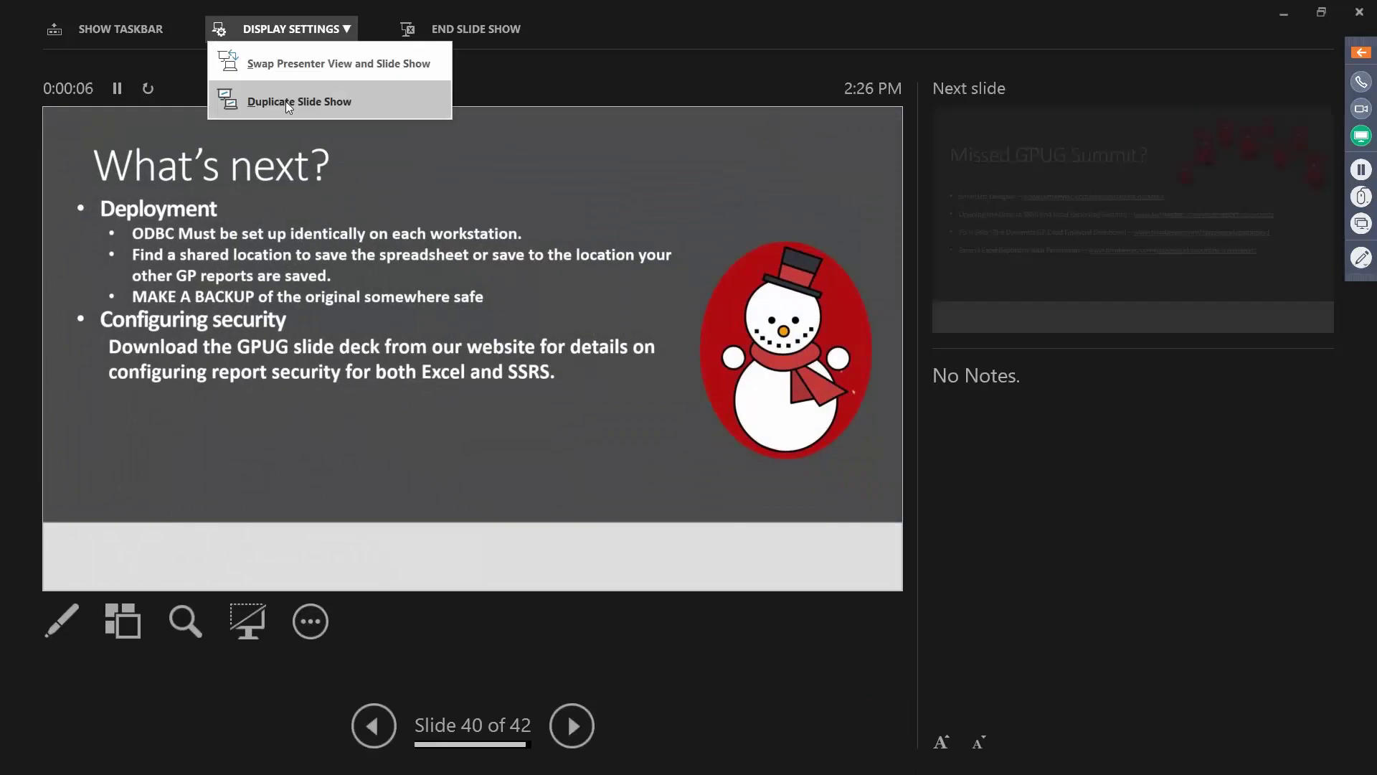
click(285, 101)
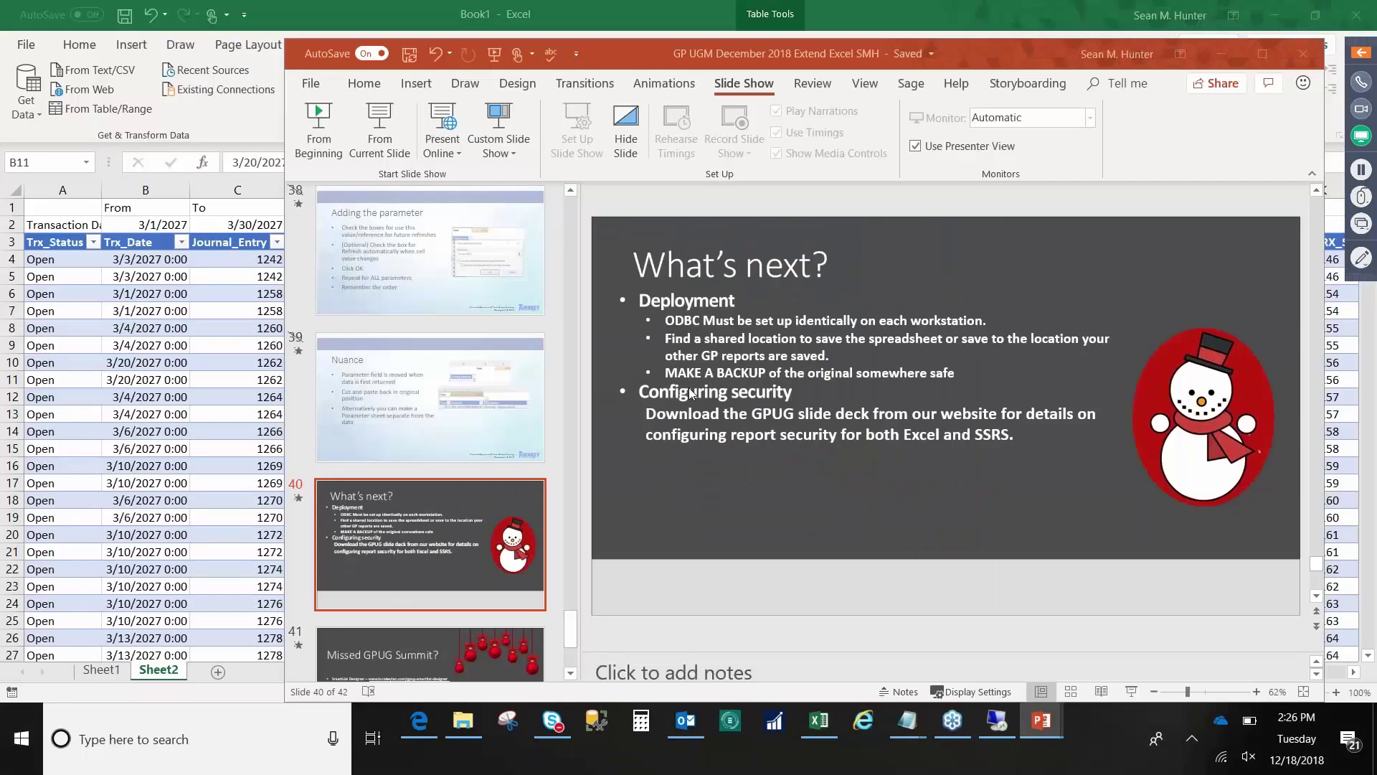